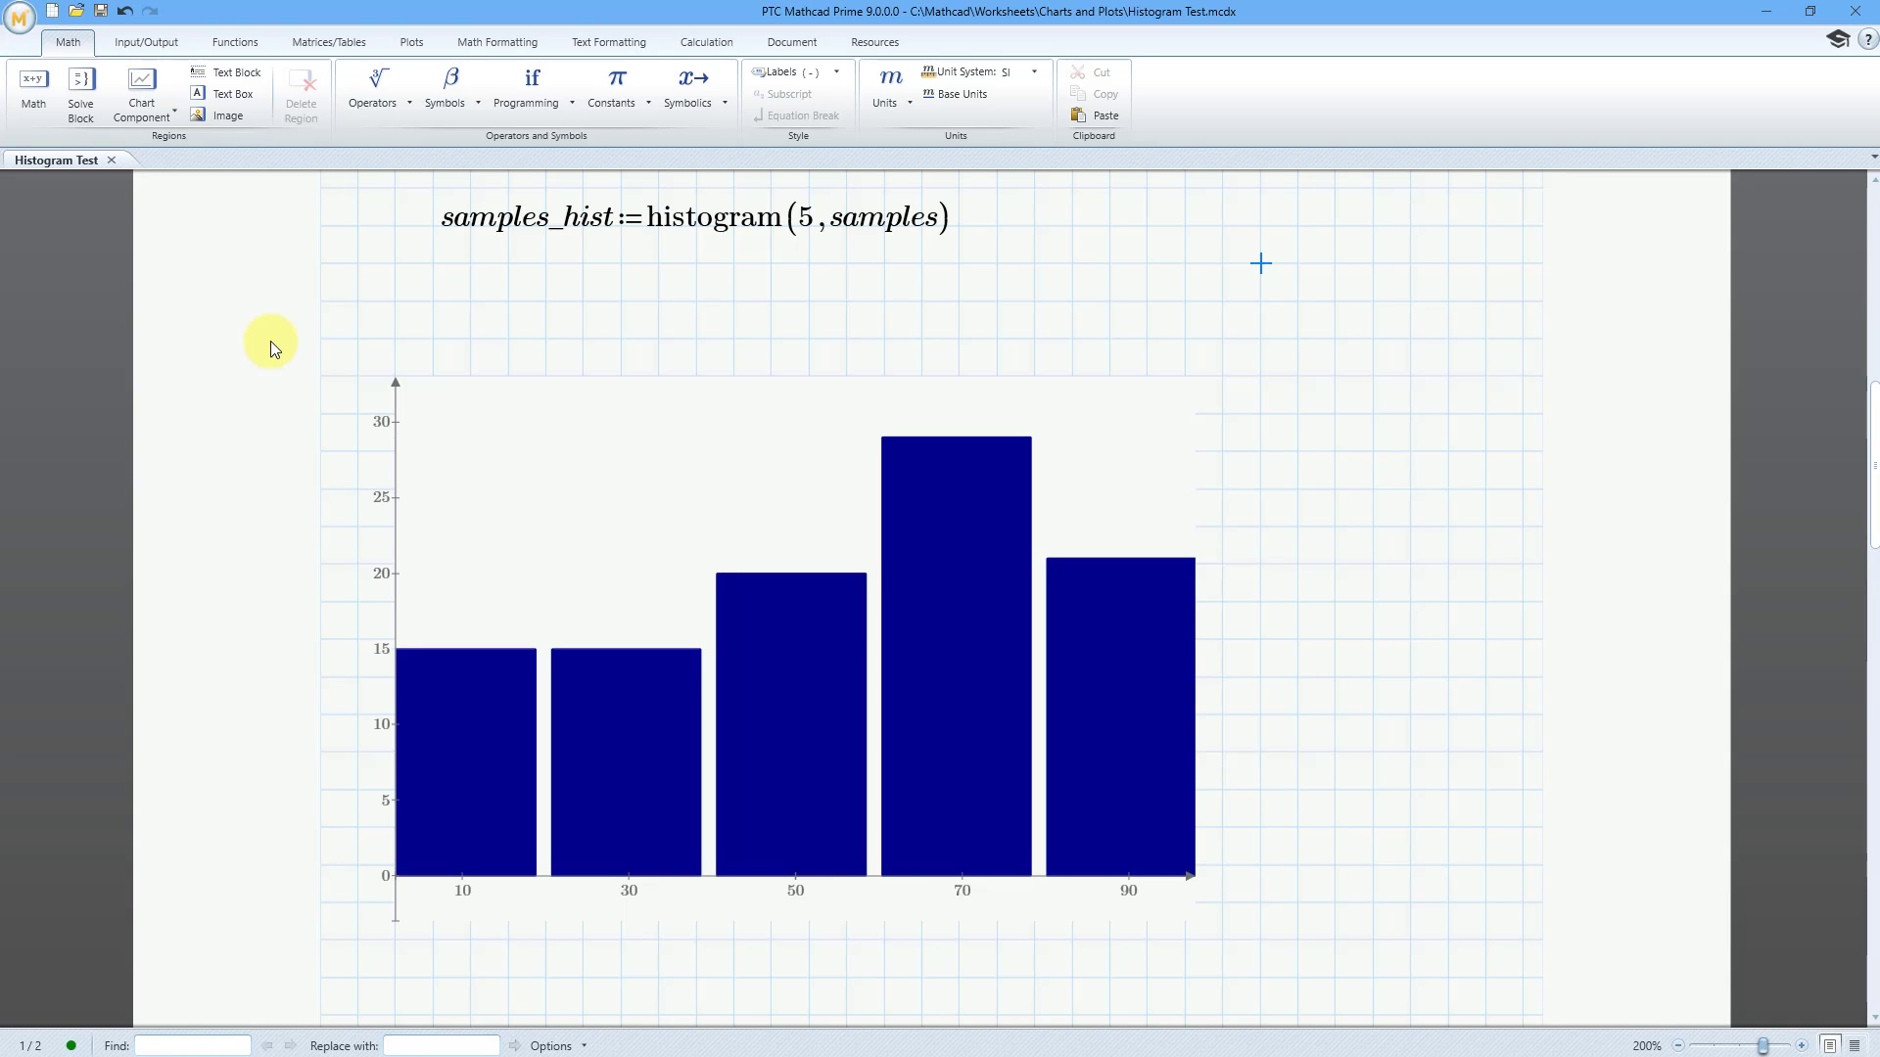
Create a new worksheet and define ORIGIN := 1 near its upper edge
{"action": "left_click", "coordinate": [53, 12]}
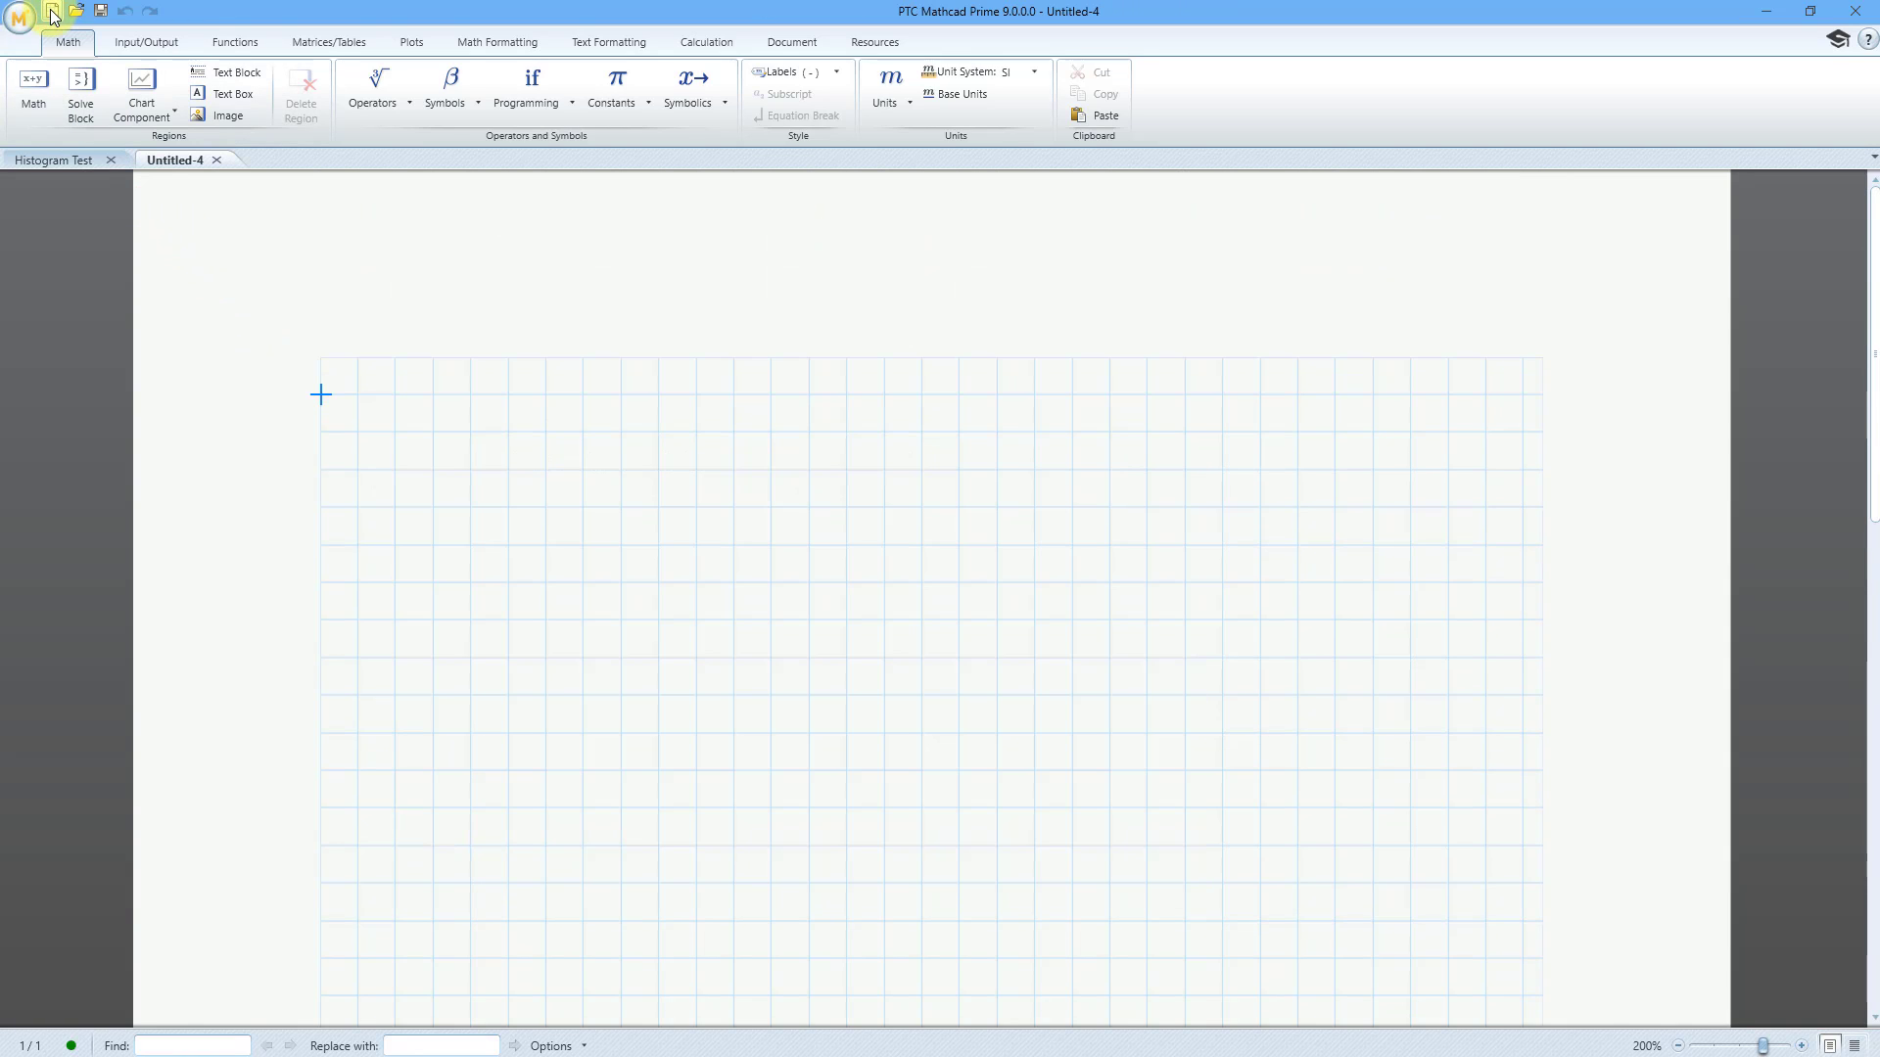
{"action": "left_click", "coordinate": [392, 466]}
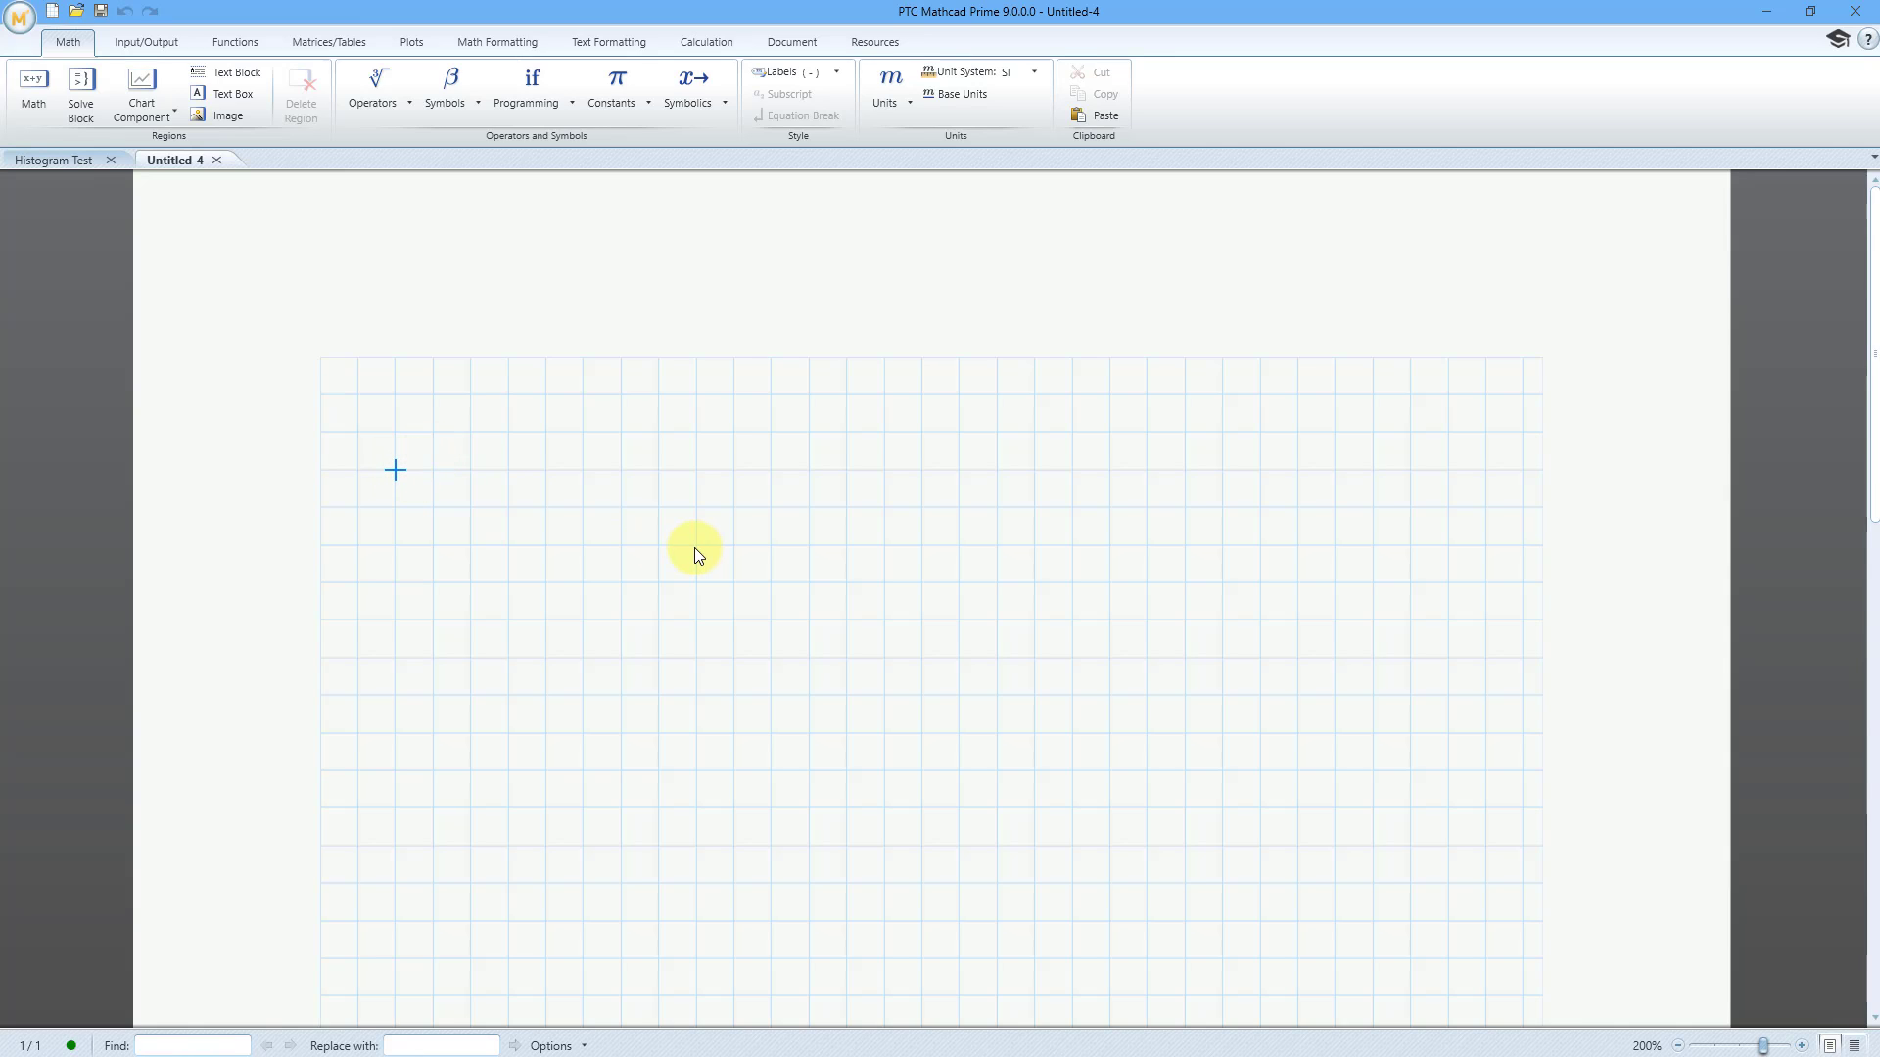
{"action": "type", "text": "ORIGIN "}
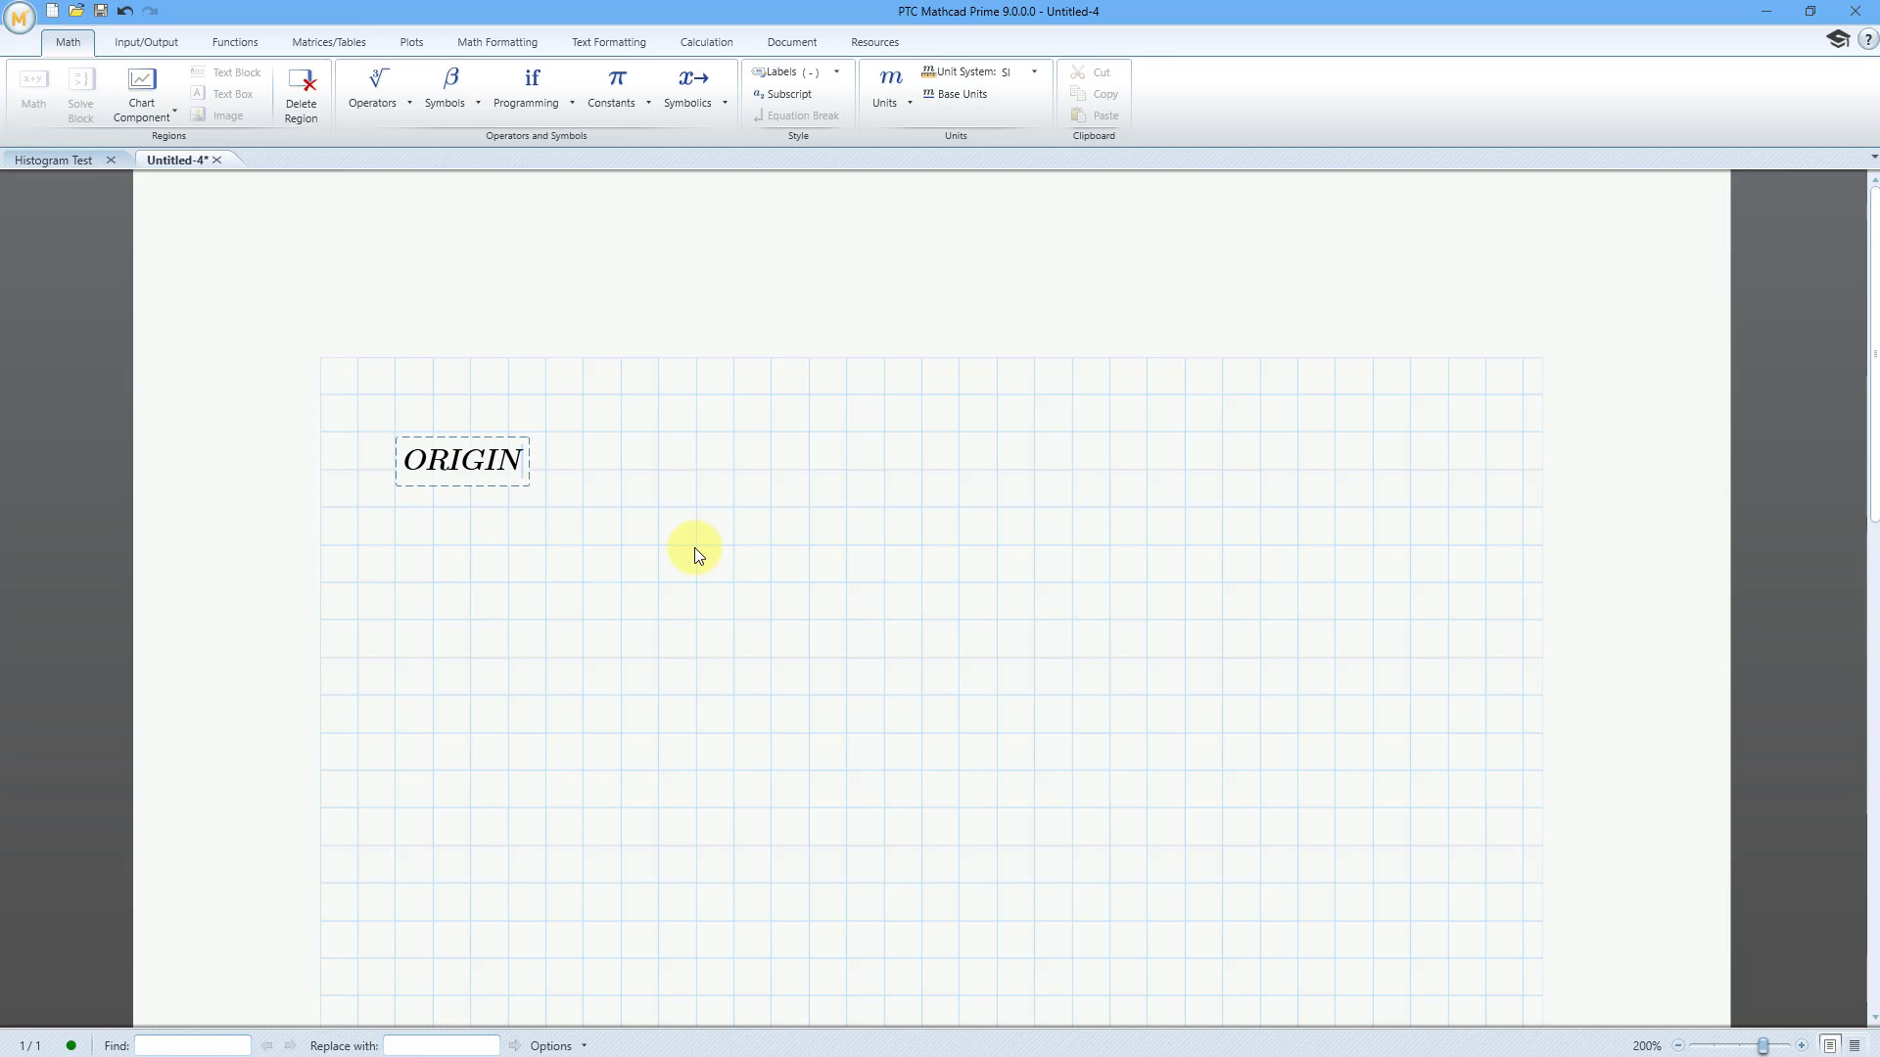
{"action": "type", "text": ":= 1"}
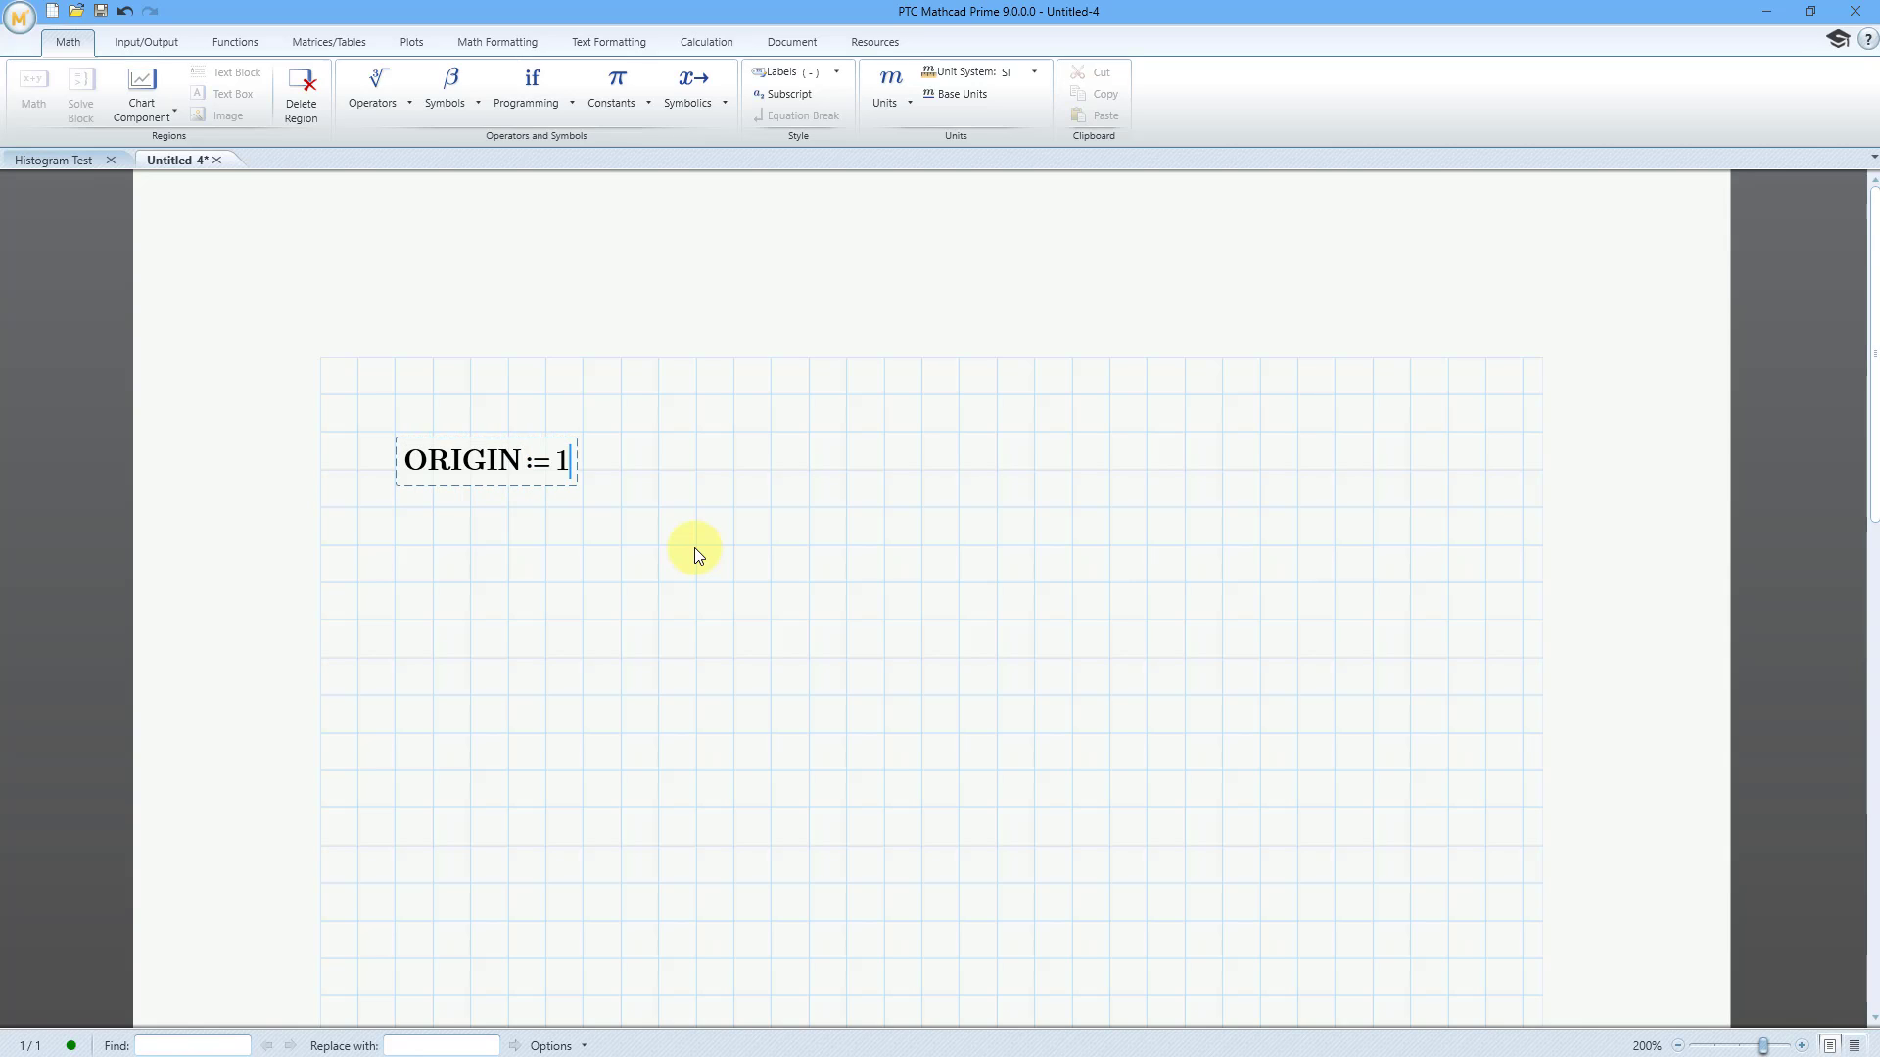
{"action": "key", "text": "Return"}
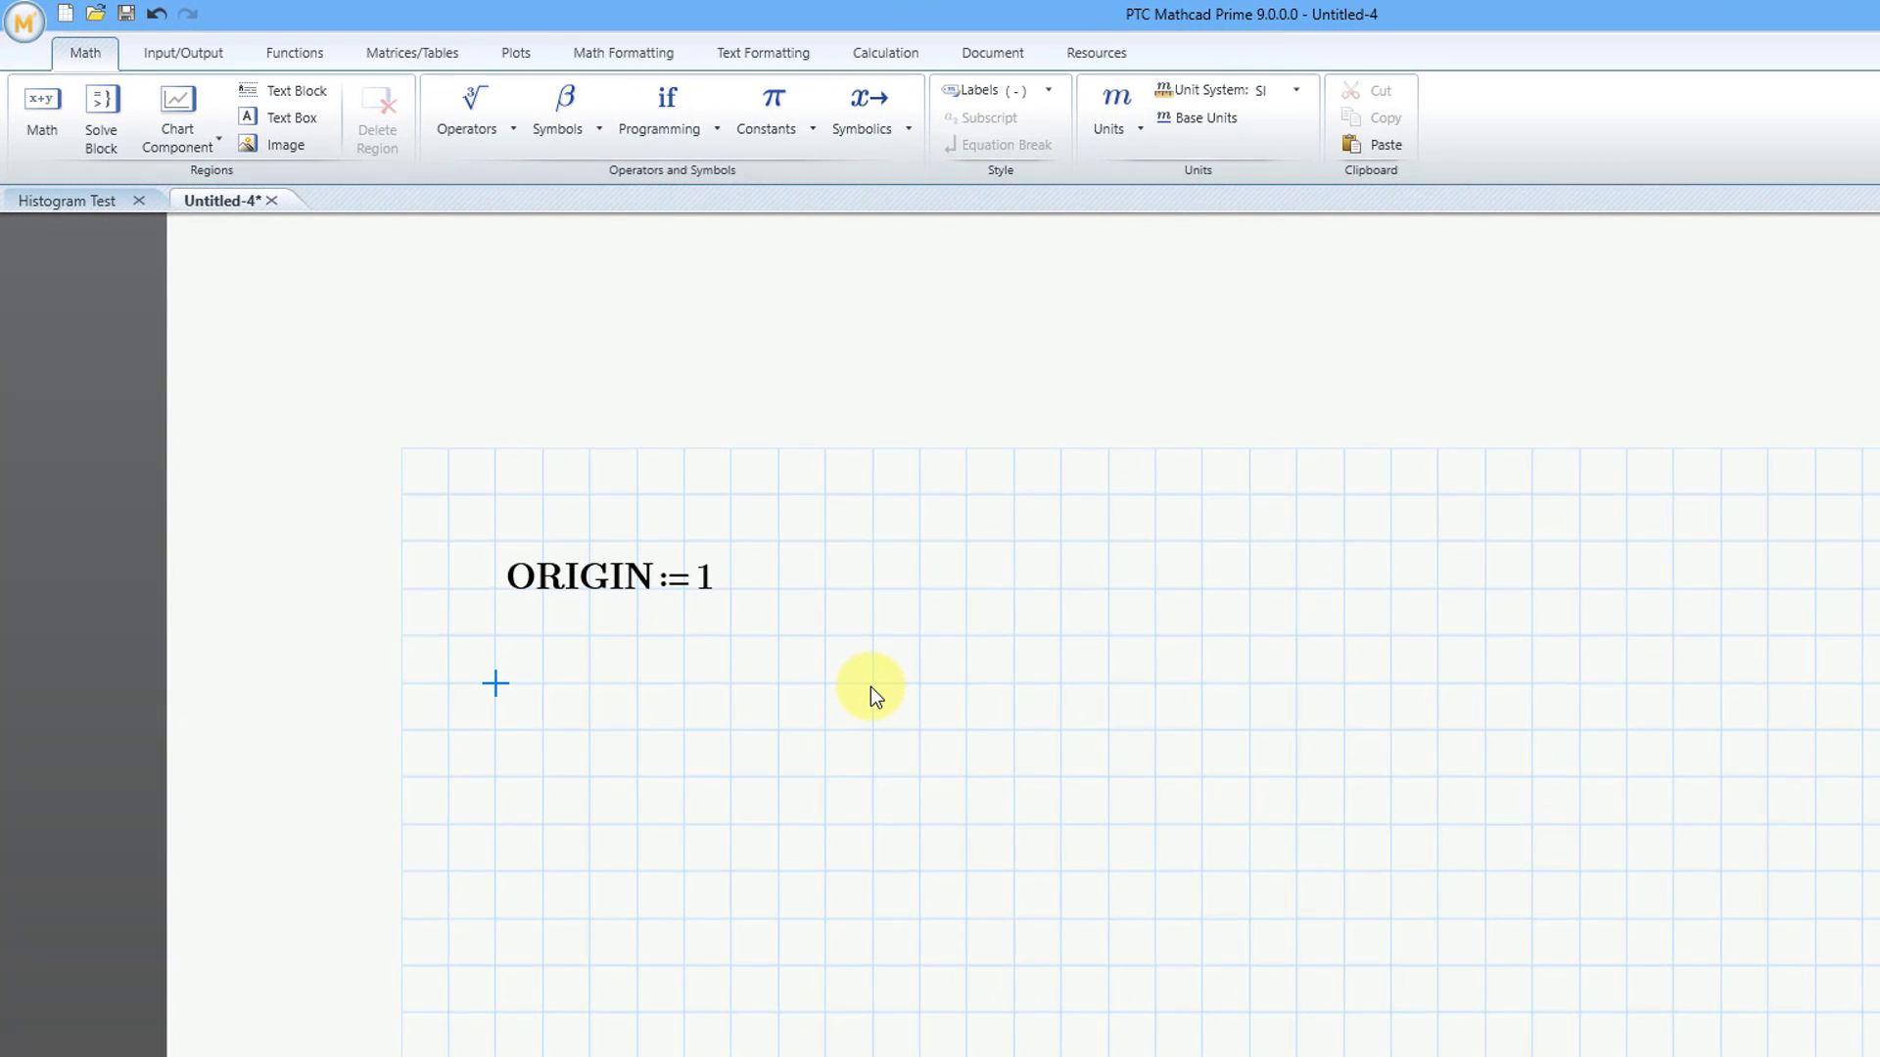
Define the range variable i := 1..100 below the ORIGIN definition
{"action": "type", "text": "i:="}
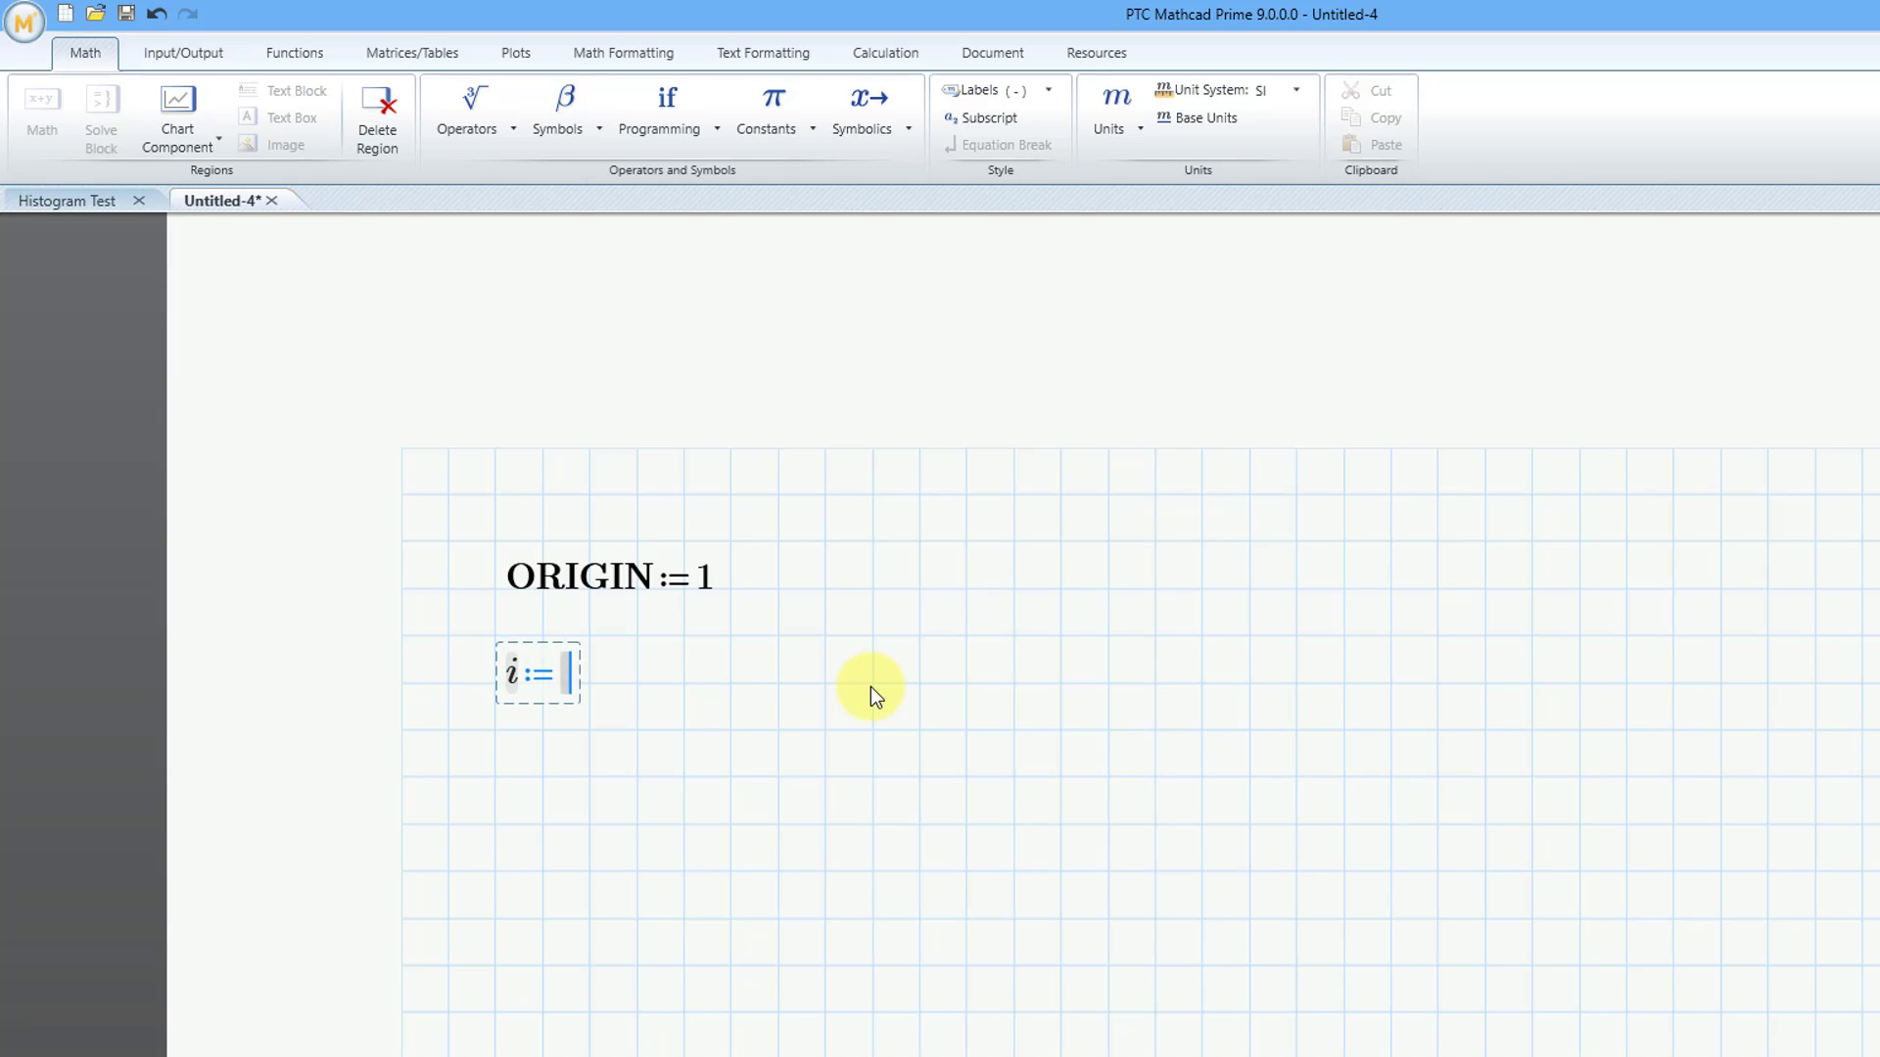
{"action": "type", "text": "1.."}
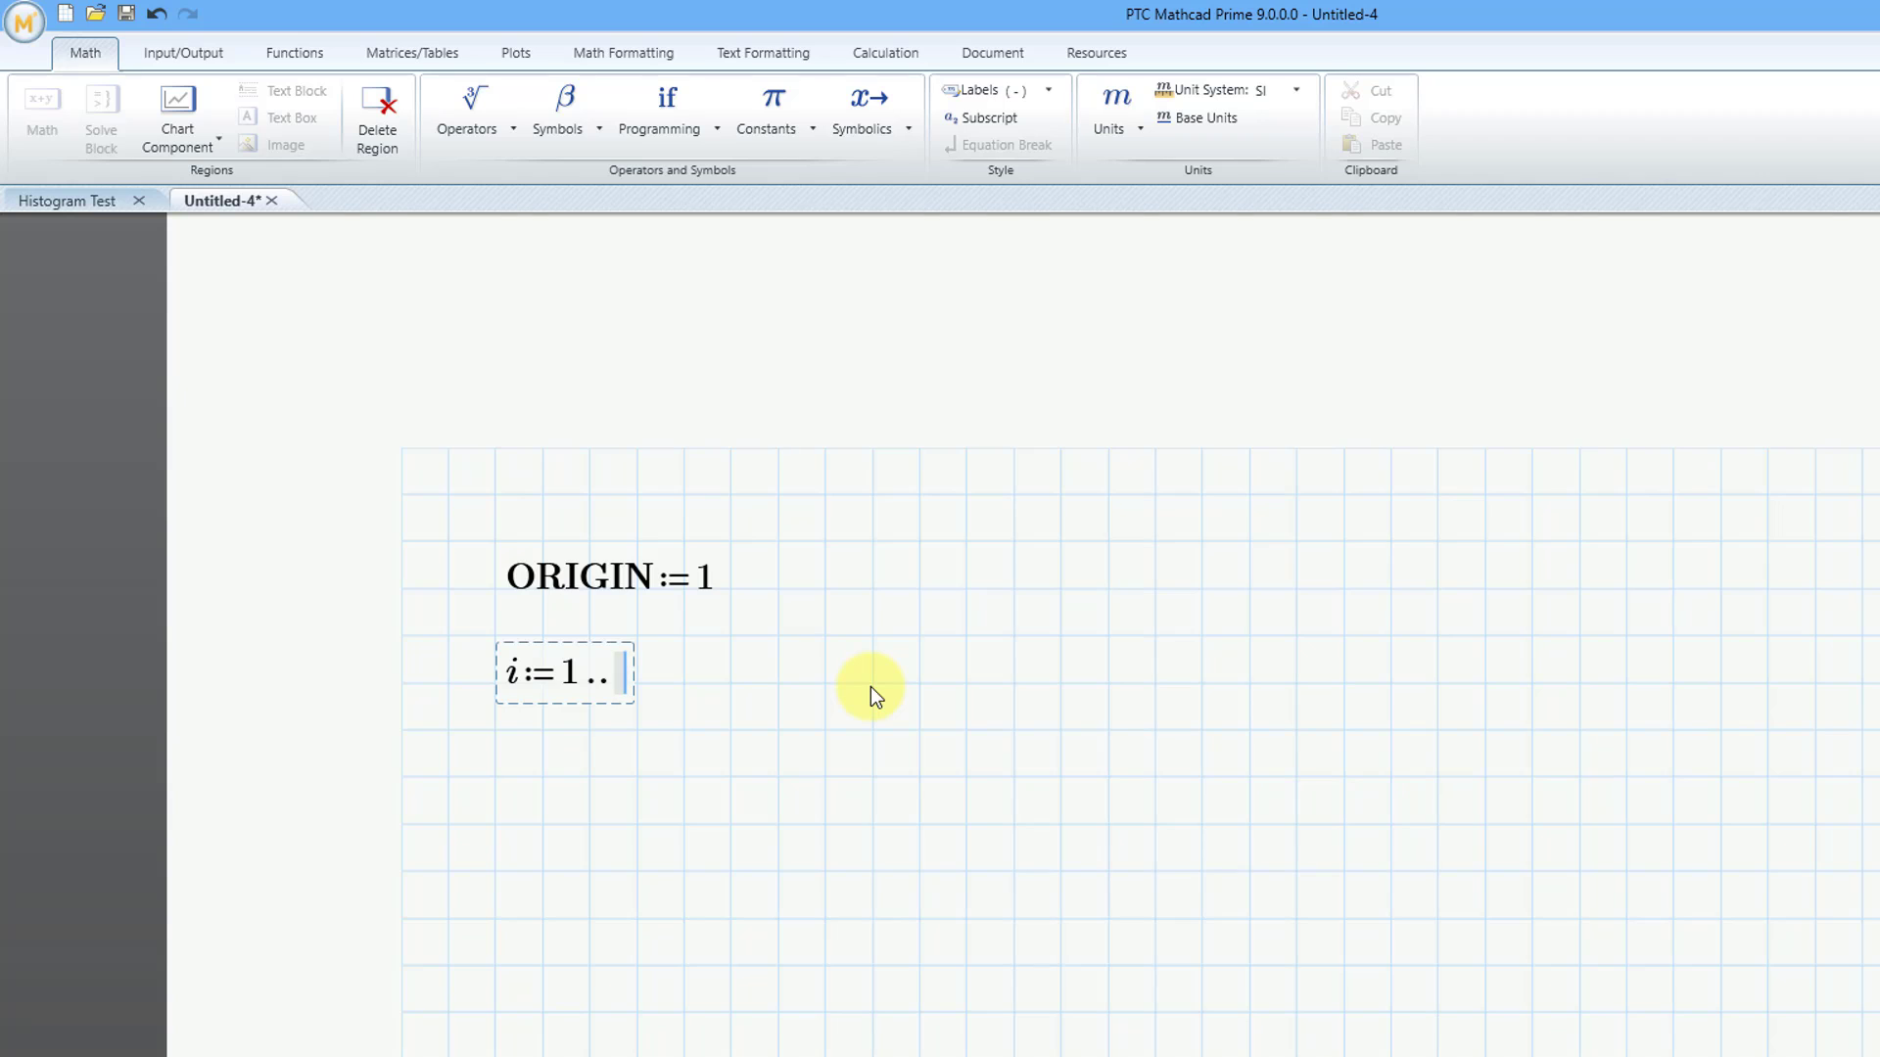
{"action": "type", "text": "100"}
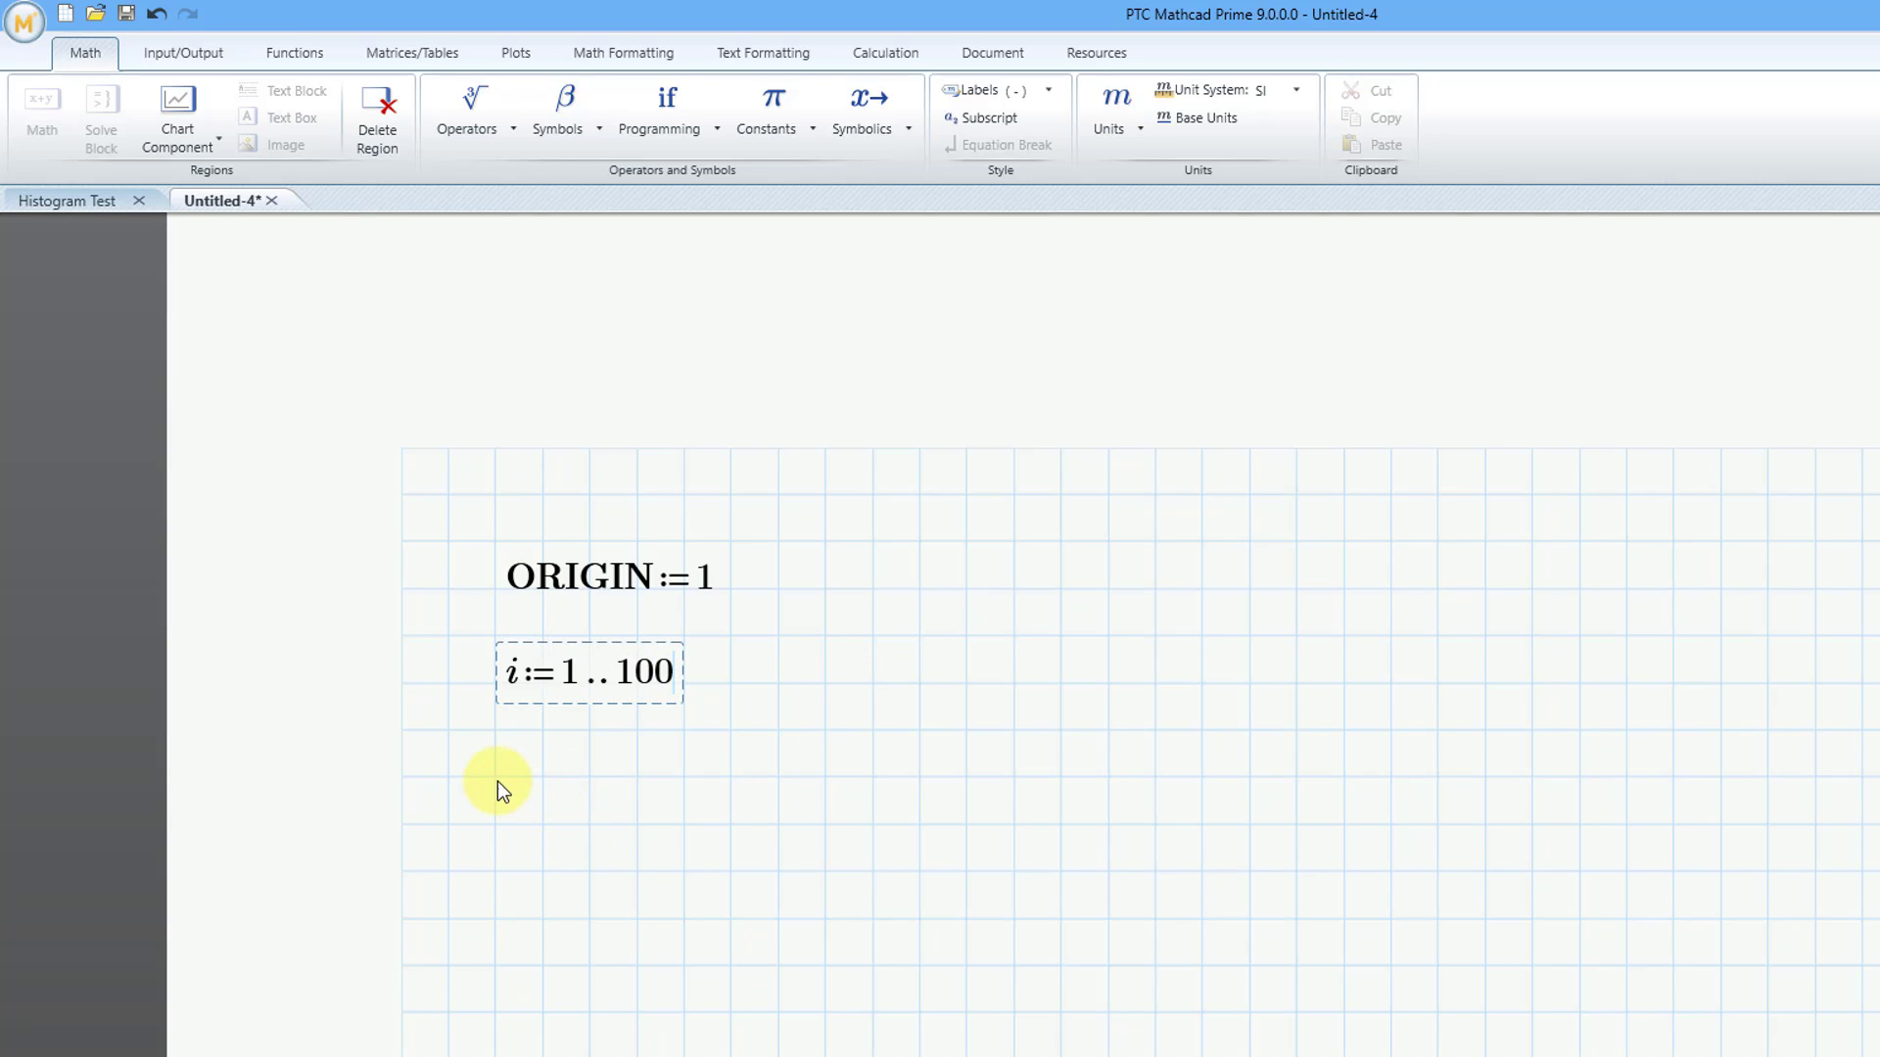
{"action": "key", "text": "Return"}
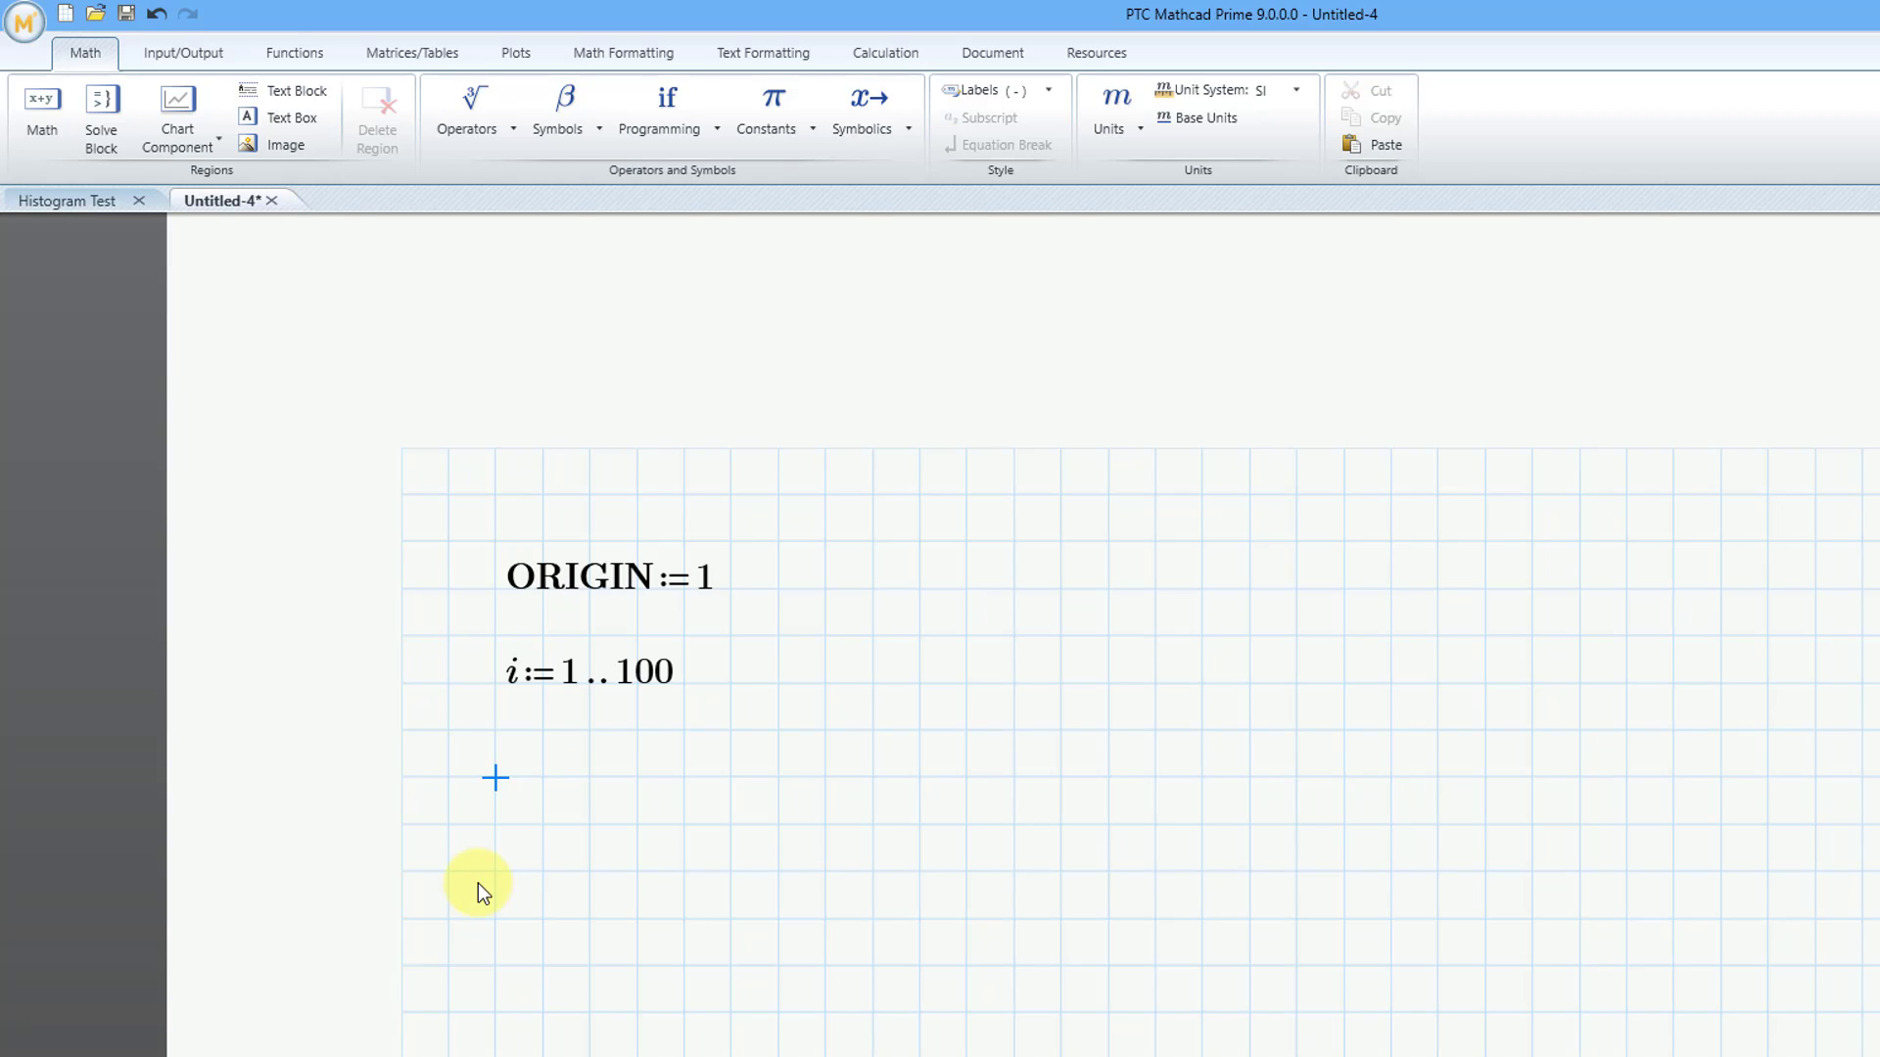
Start a definition for samples with matrix index i below the range variable, leaving its value empty
{"action": "type", "text": "samples"}
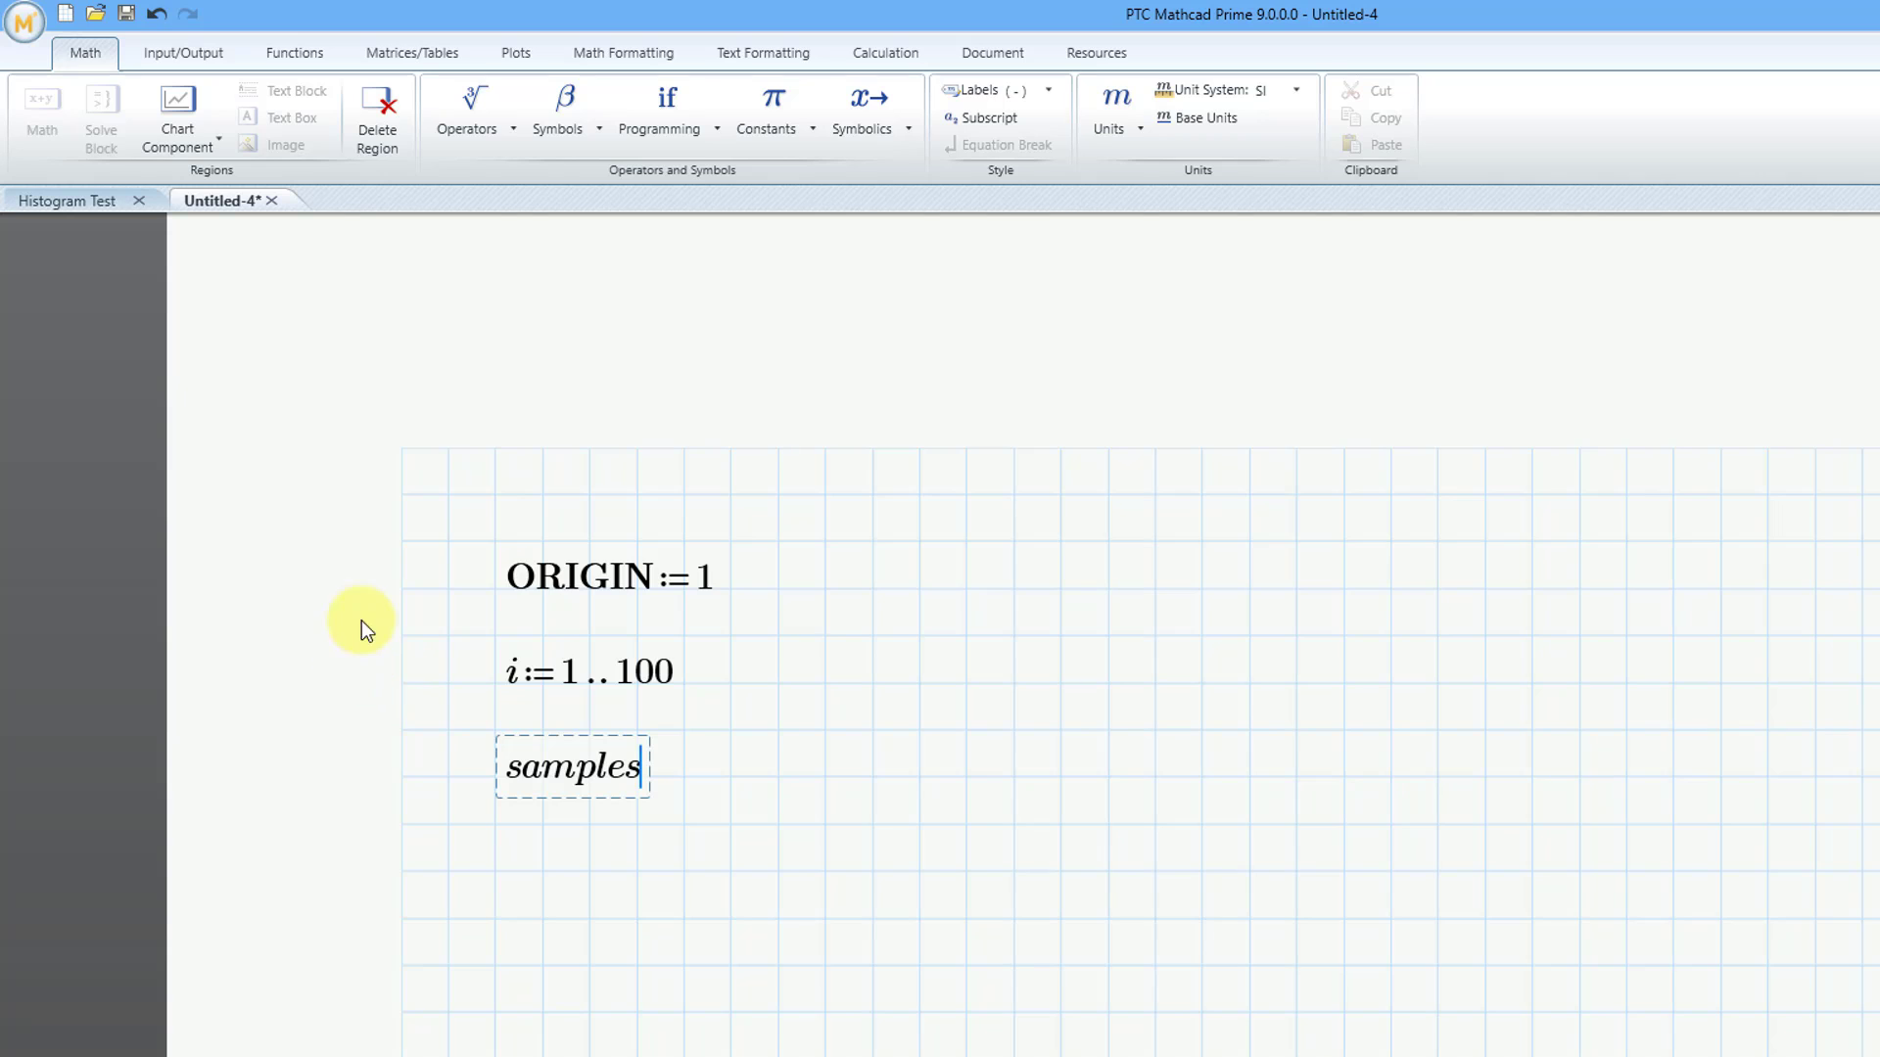
{"action": "left_click", "coordinate": [431, 56]}
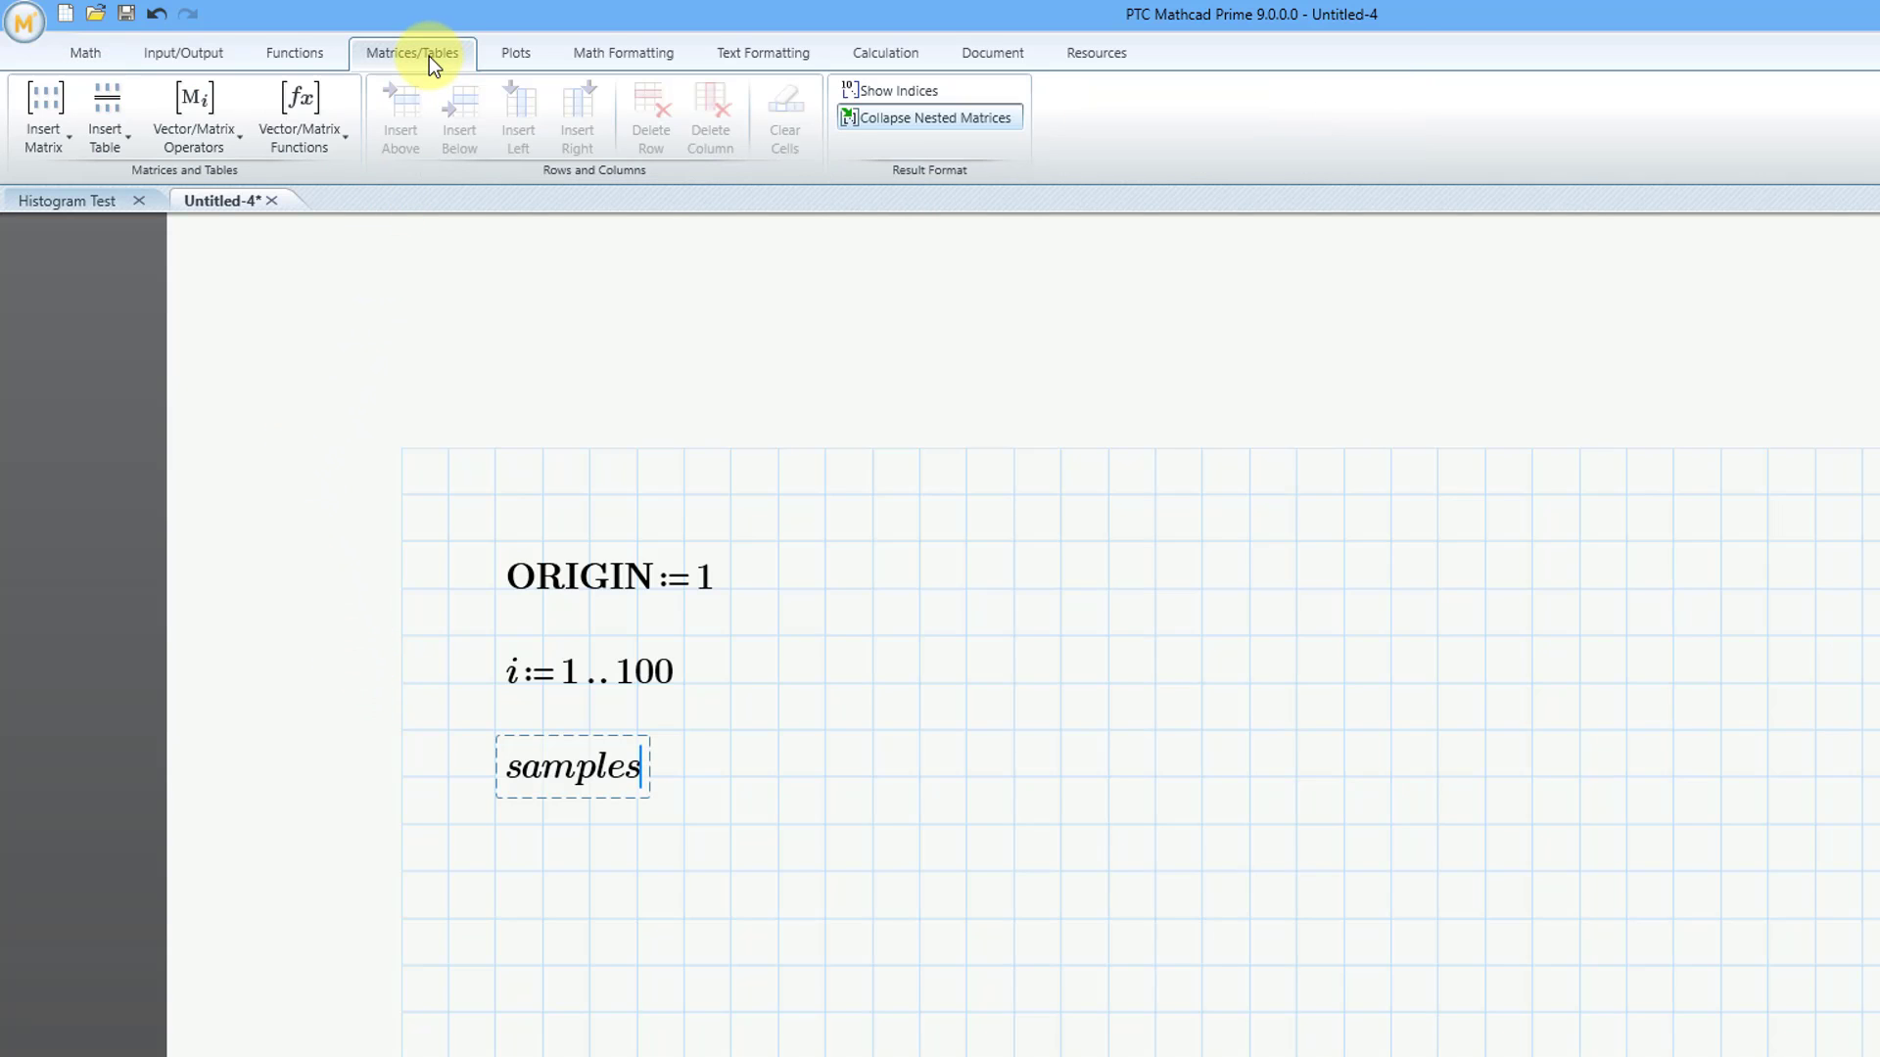
{"action": "left_click", "coordinate": [227, 159]}
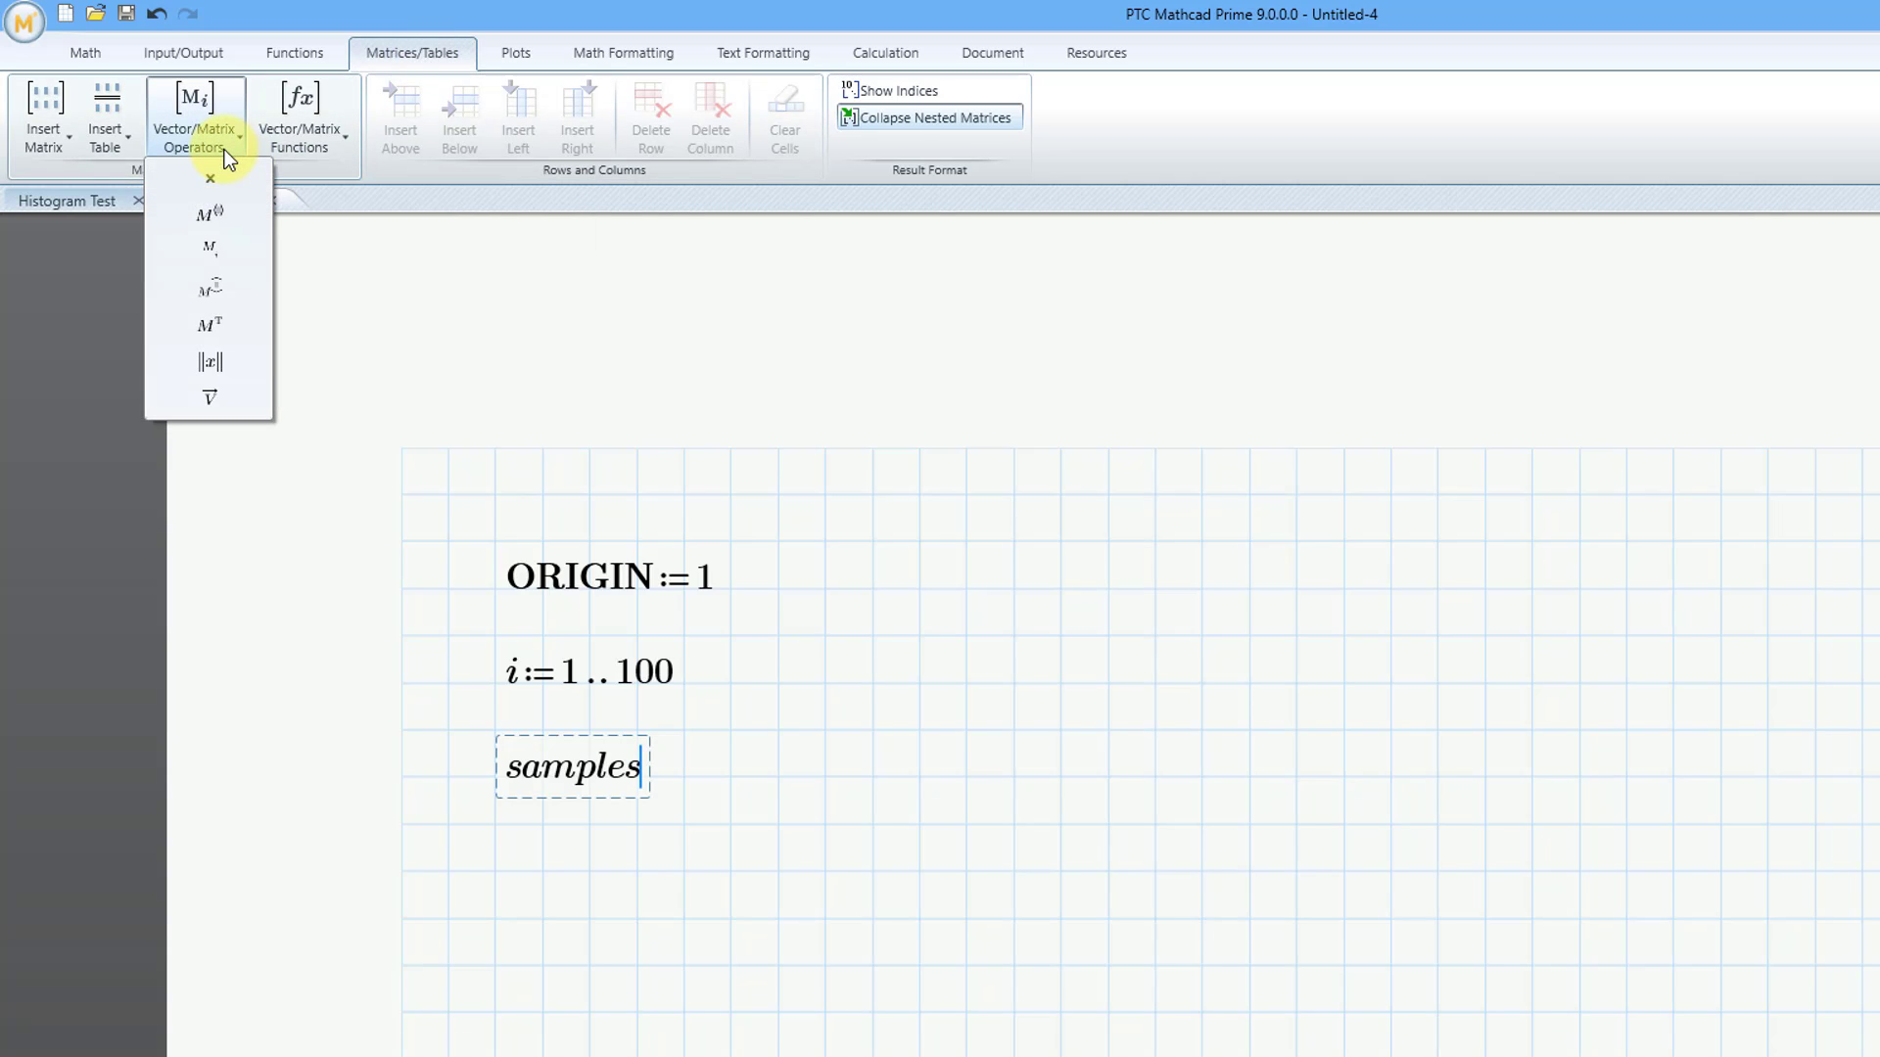
{"action": "left_click", "coordinate": [229, 252]}
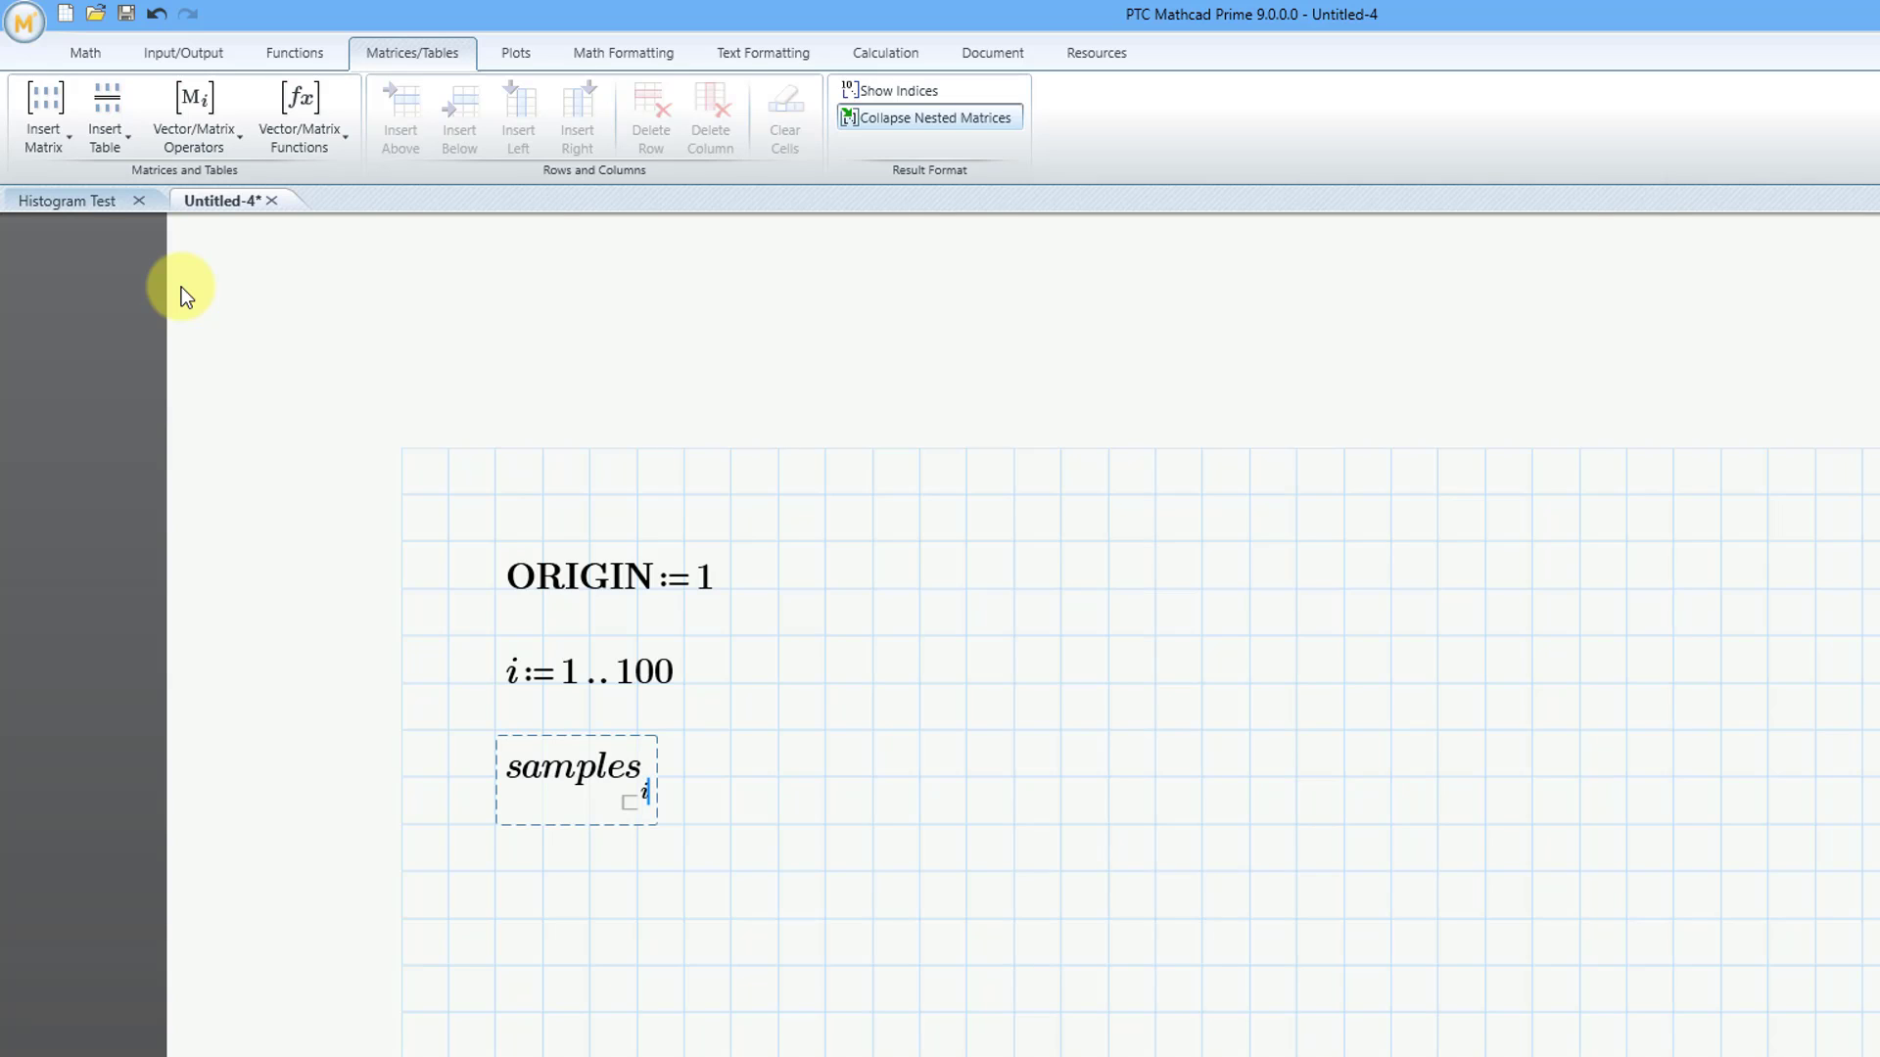
{"action": "left_click", "coordinate": [87, 53]}
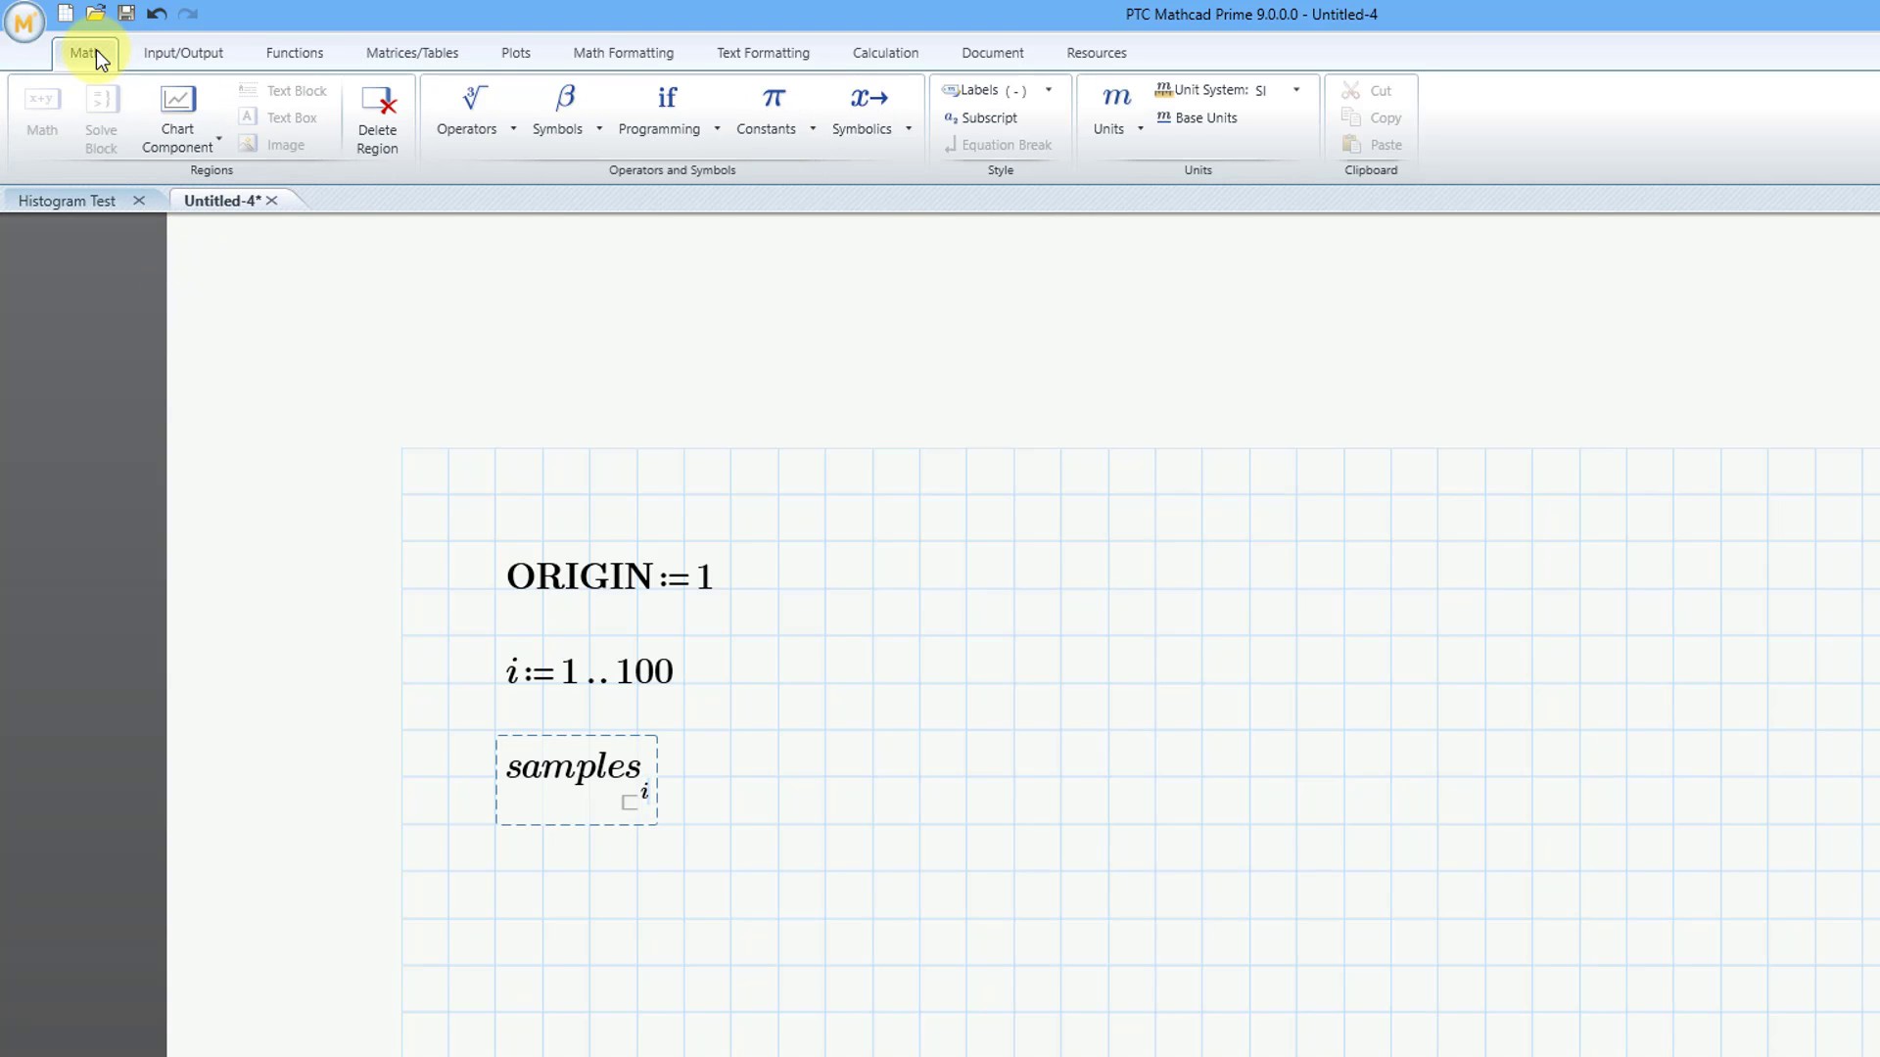
{"action": "left_click", "coordinate": [507, 129]}
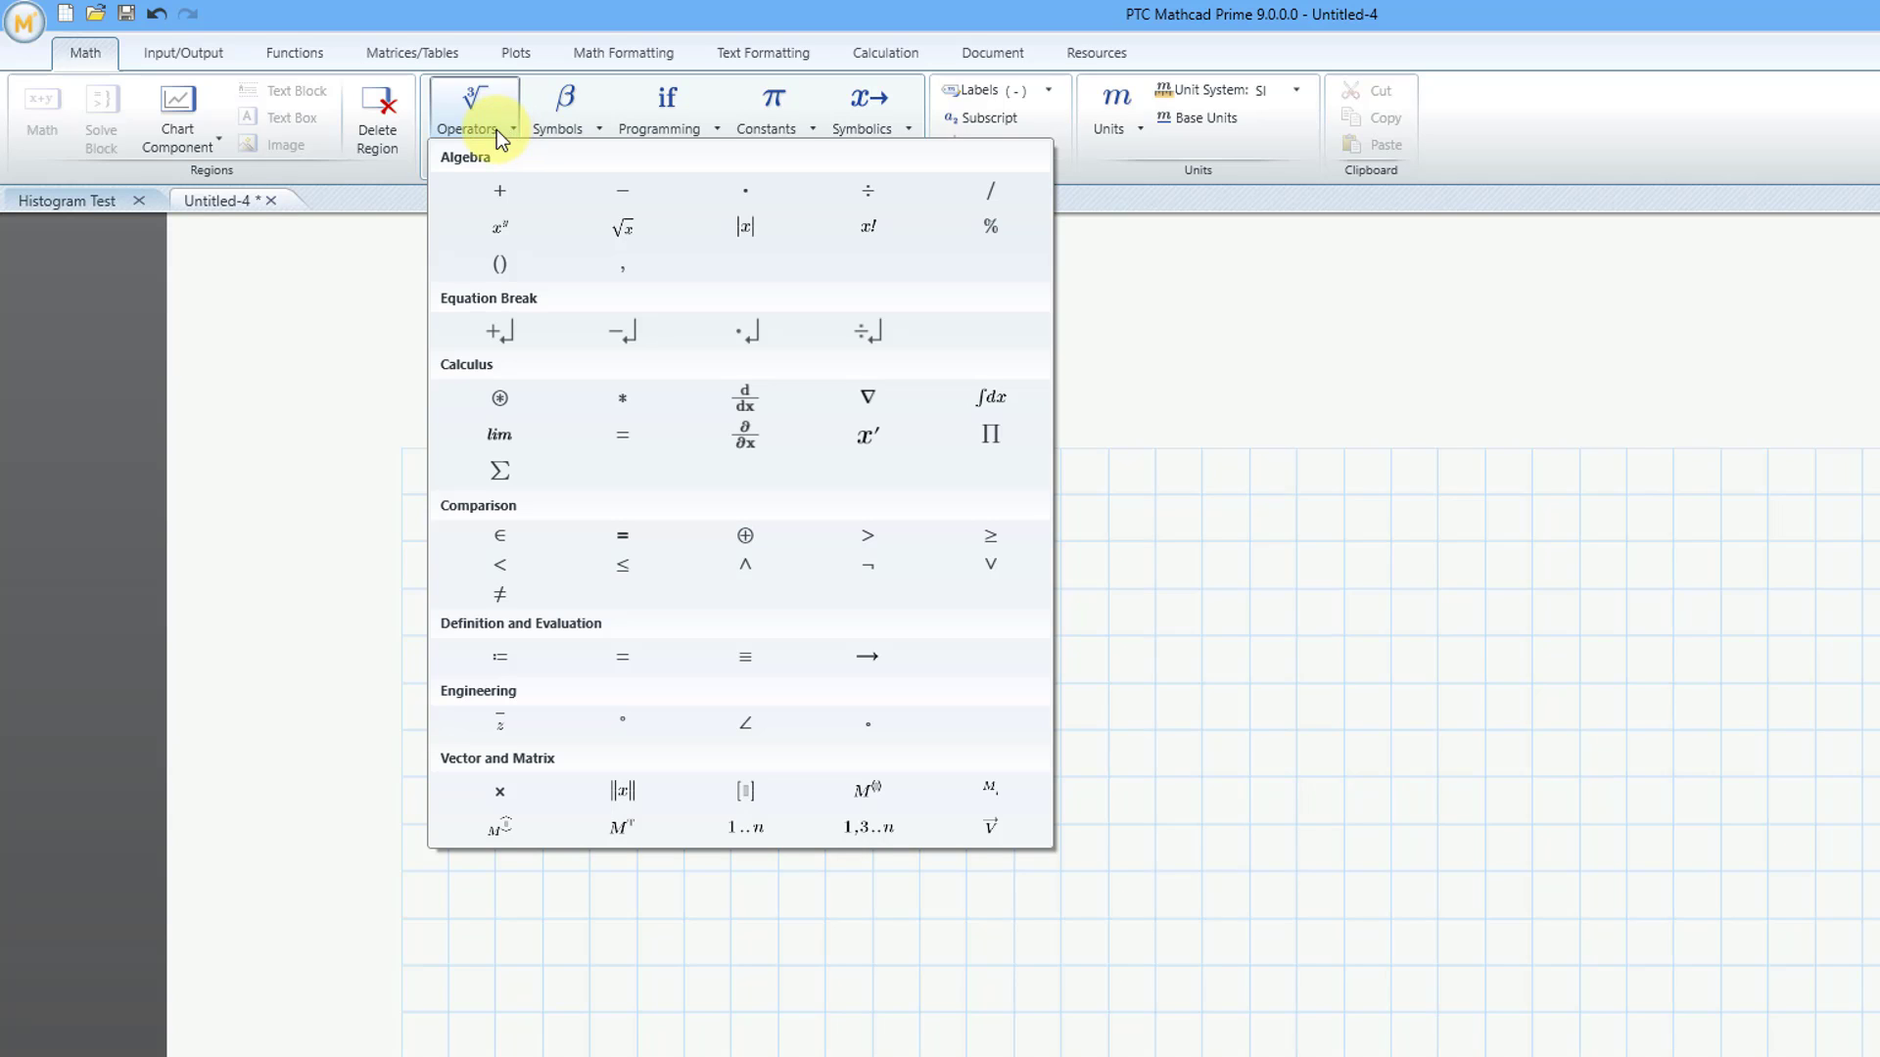
{"action": "left_click", "coordinate": [523, 662]}
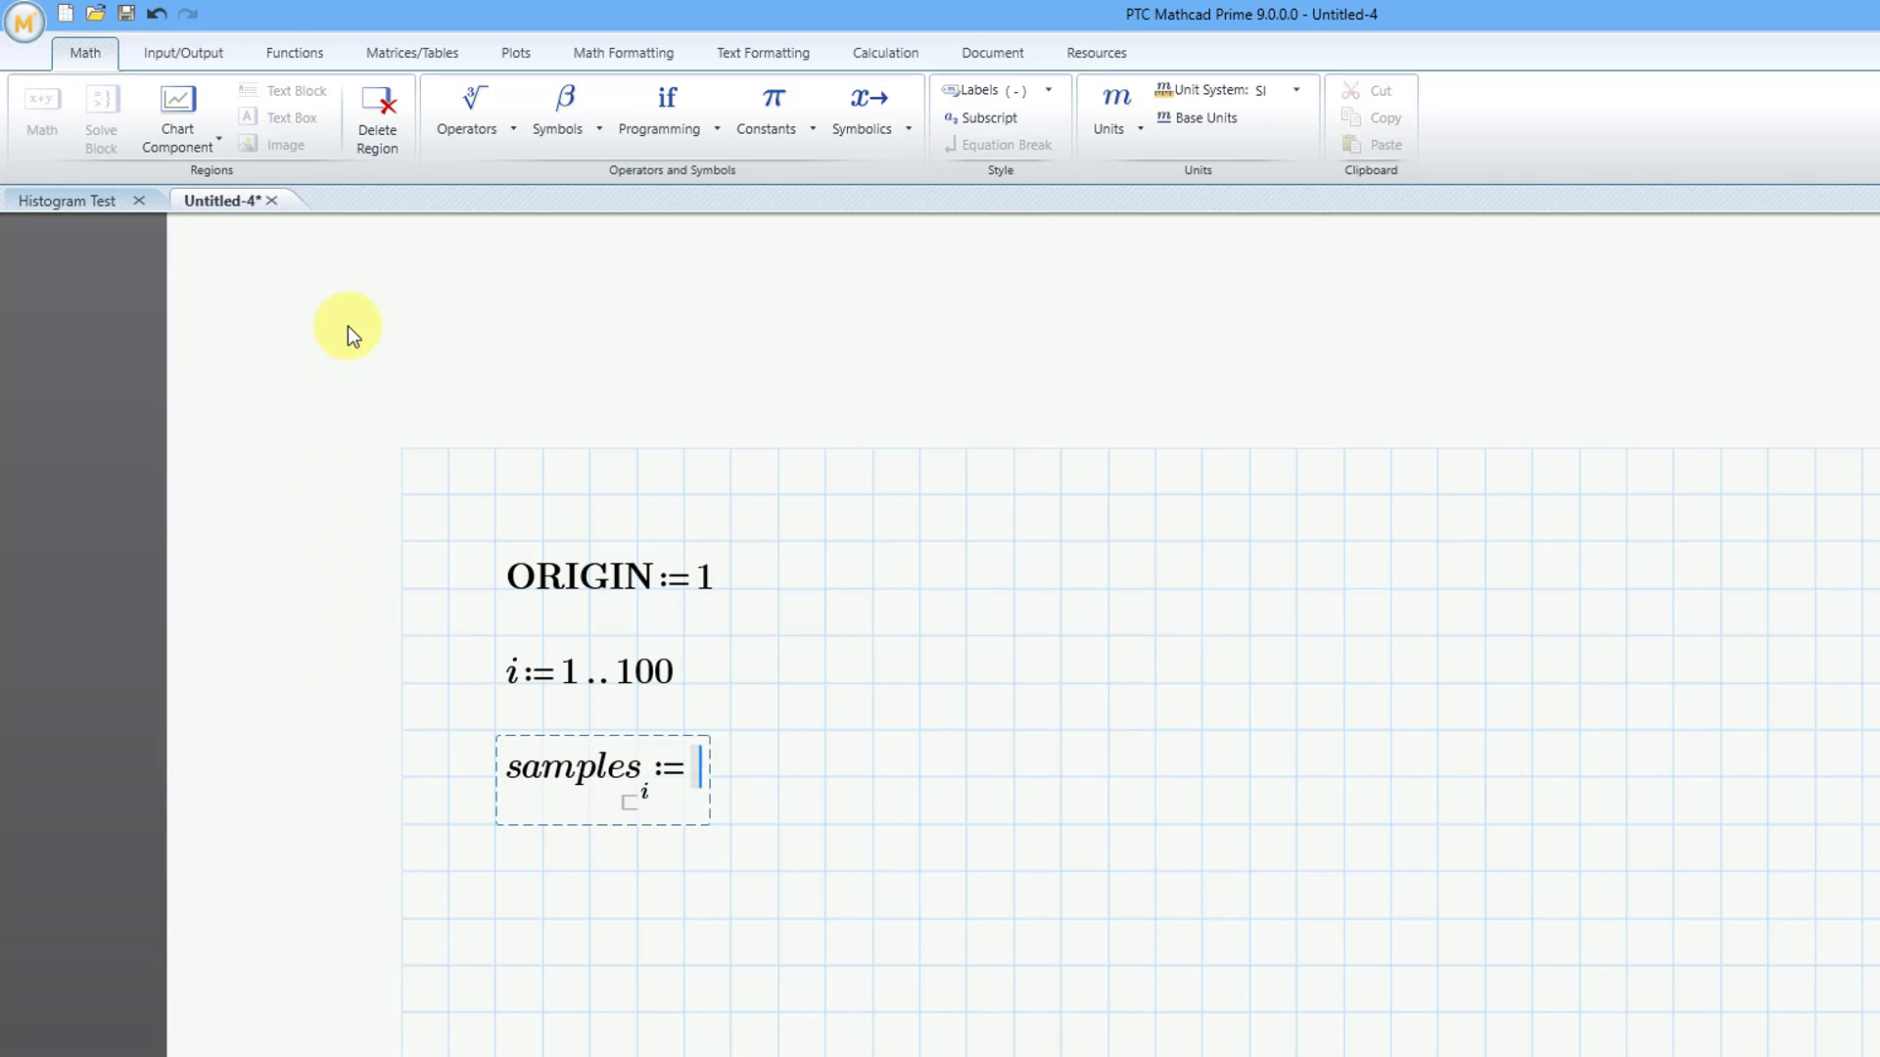
Insert the floor function from the Truncation and Round-Off category as the value of the indexed samples definition
{"action": "left_click", "coordinate": [290, 56]}
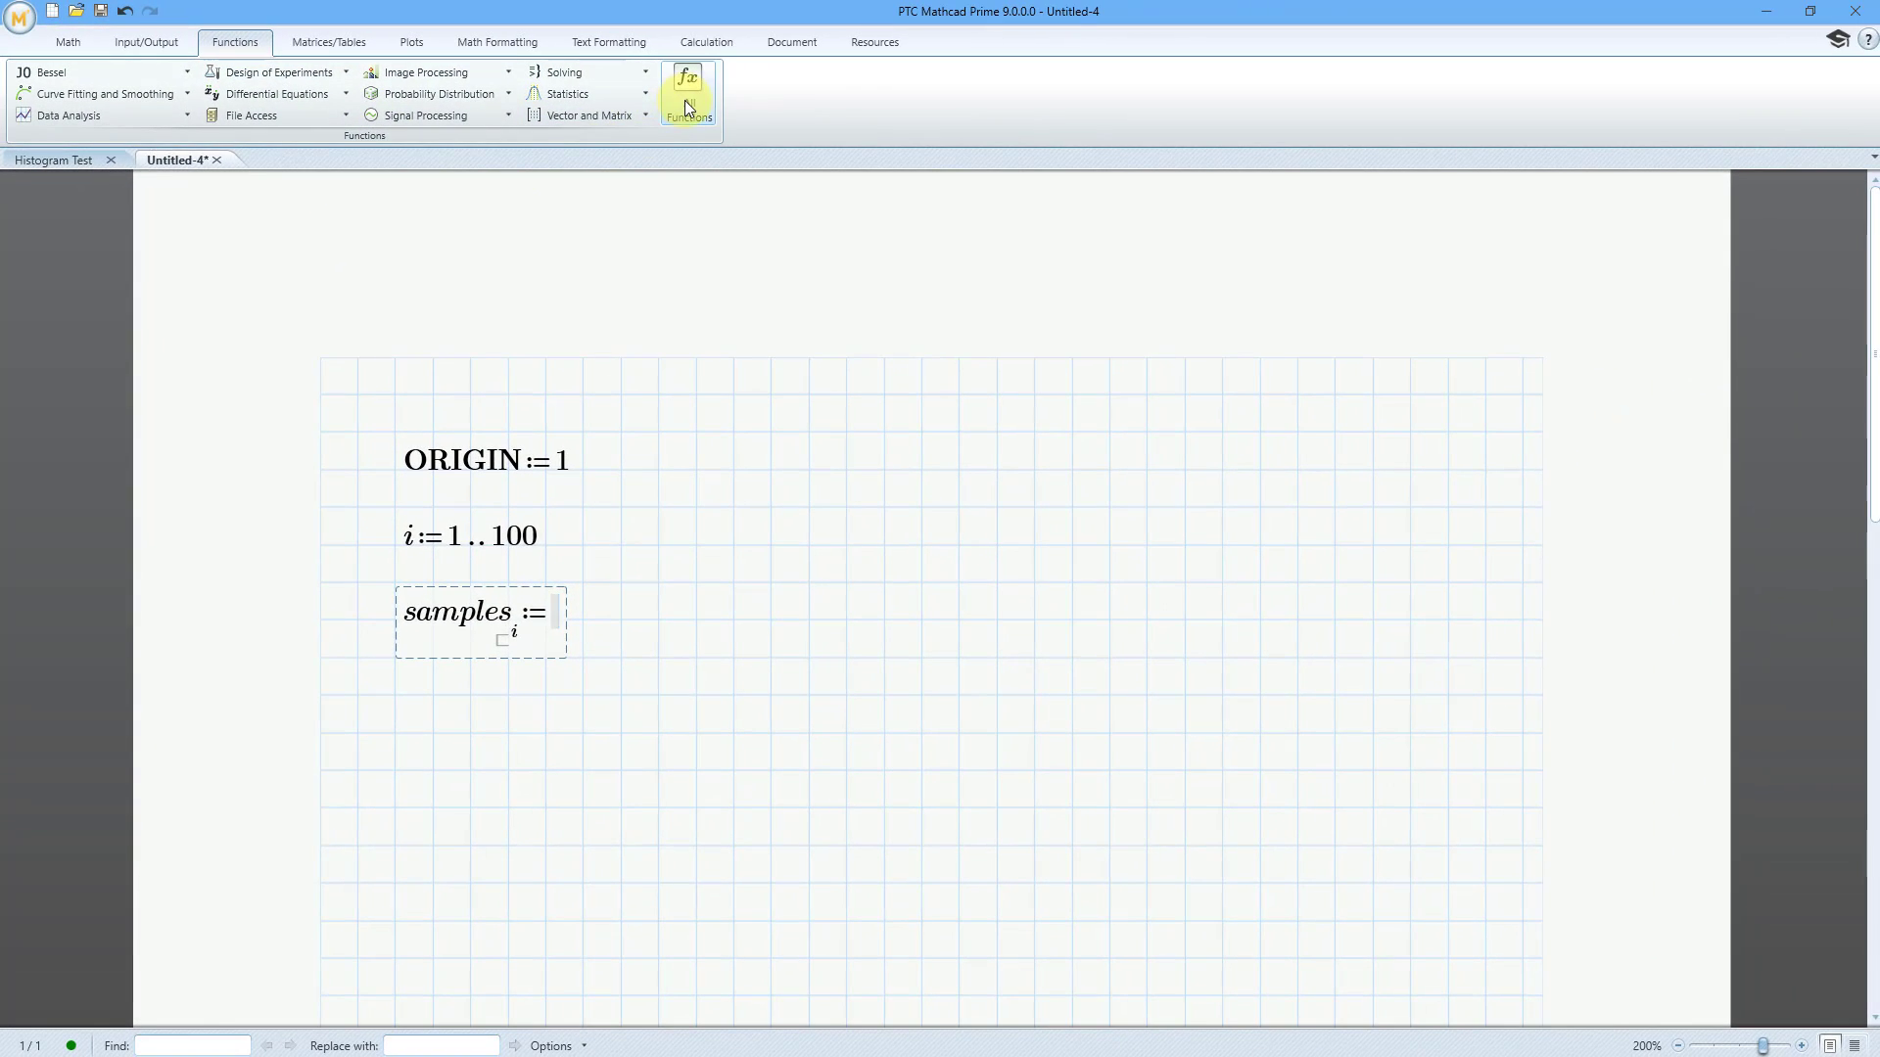
{"action": "left_click", "coordinate": [687, 93]}
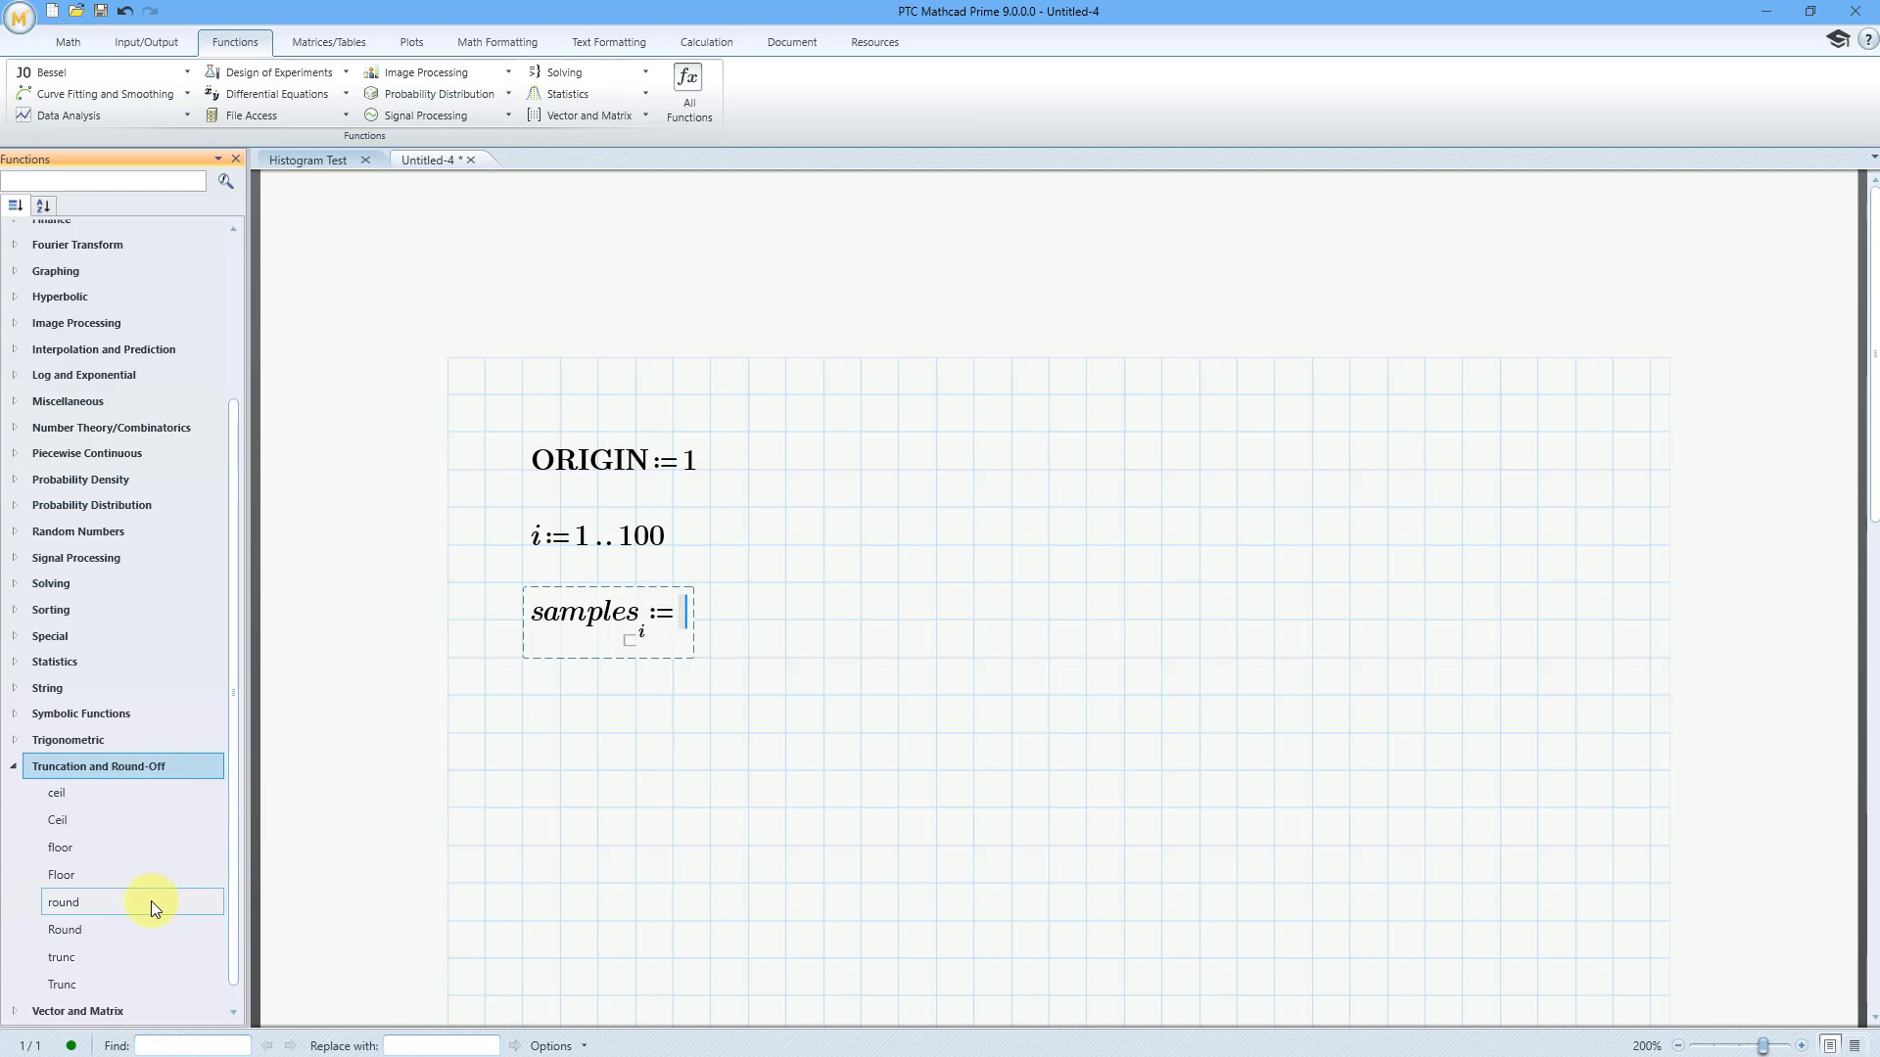
{"action": "mouse_move", "coordinate": [151, 901]}
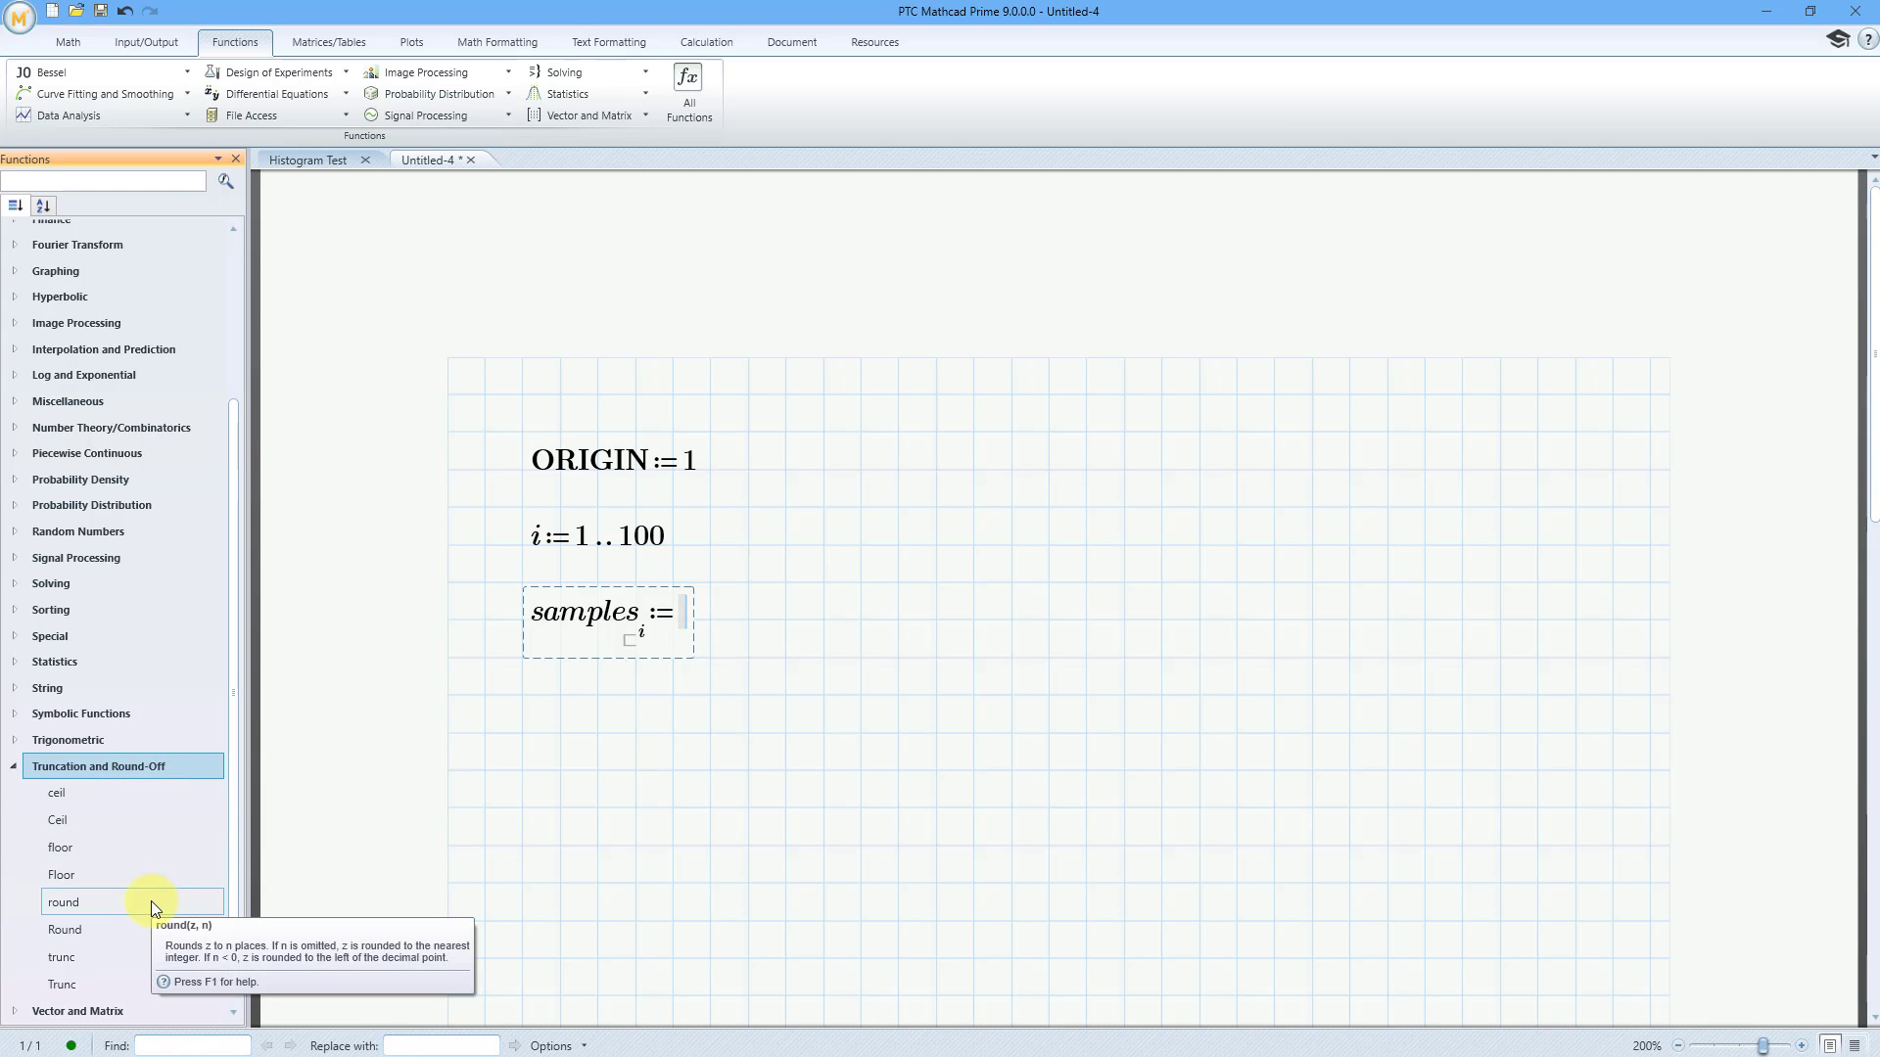
{"action": "left_click", "coordinate": [143, 852]}
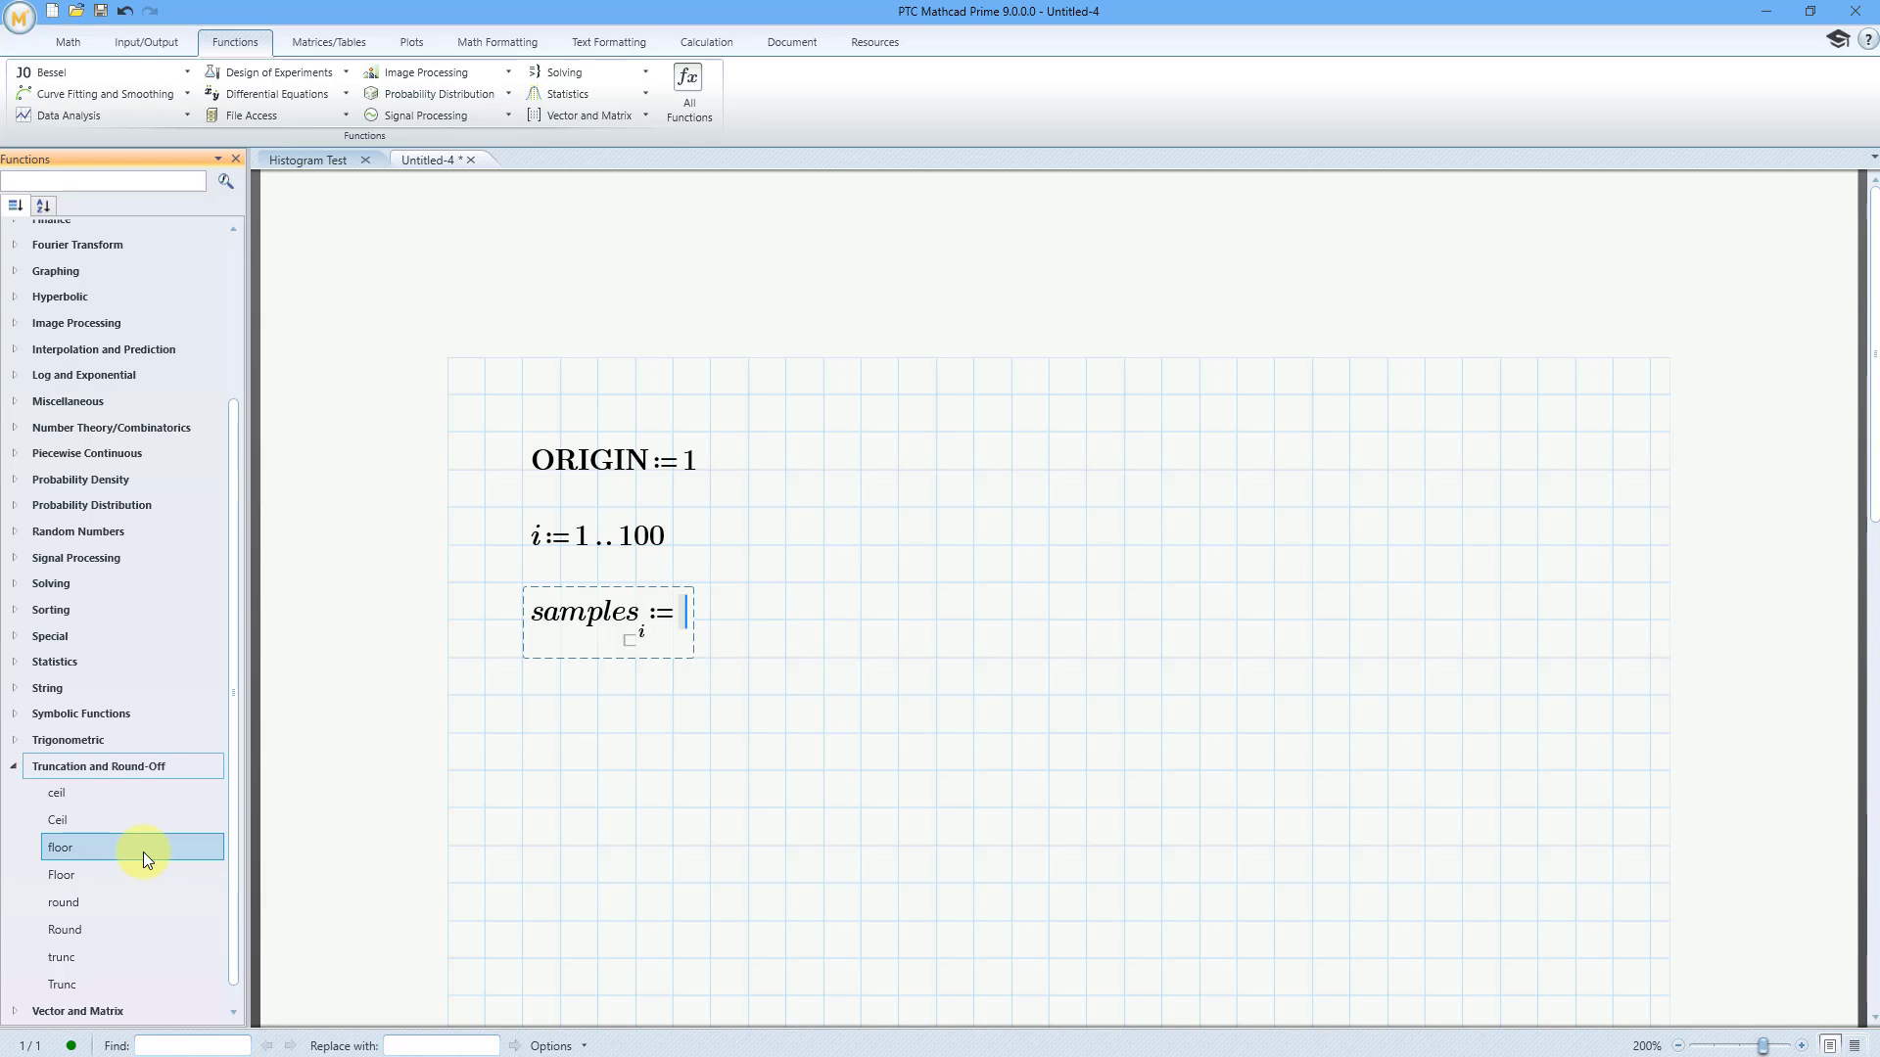
{"action": "double_click", "coordinate": [143, 851]}
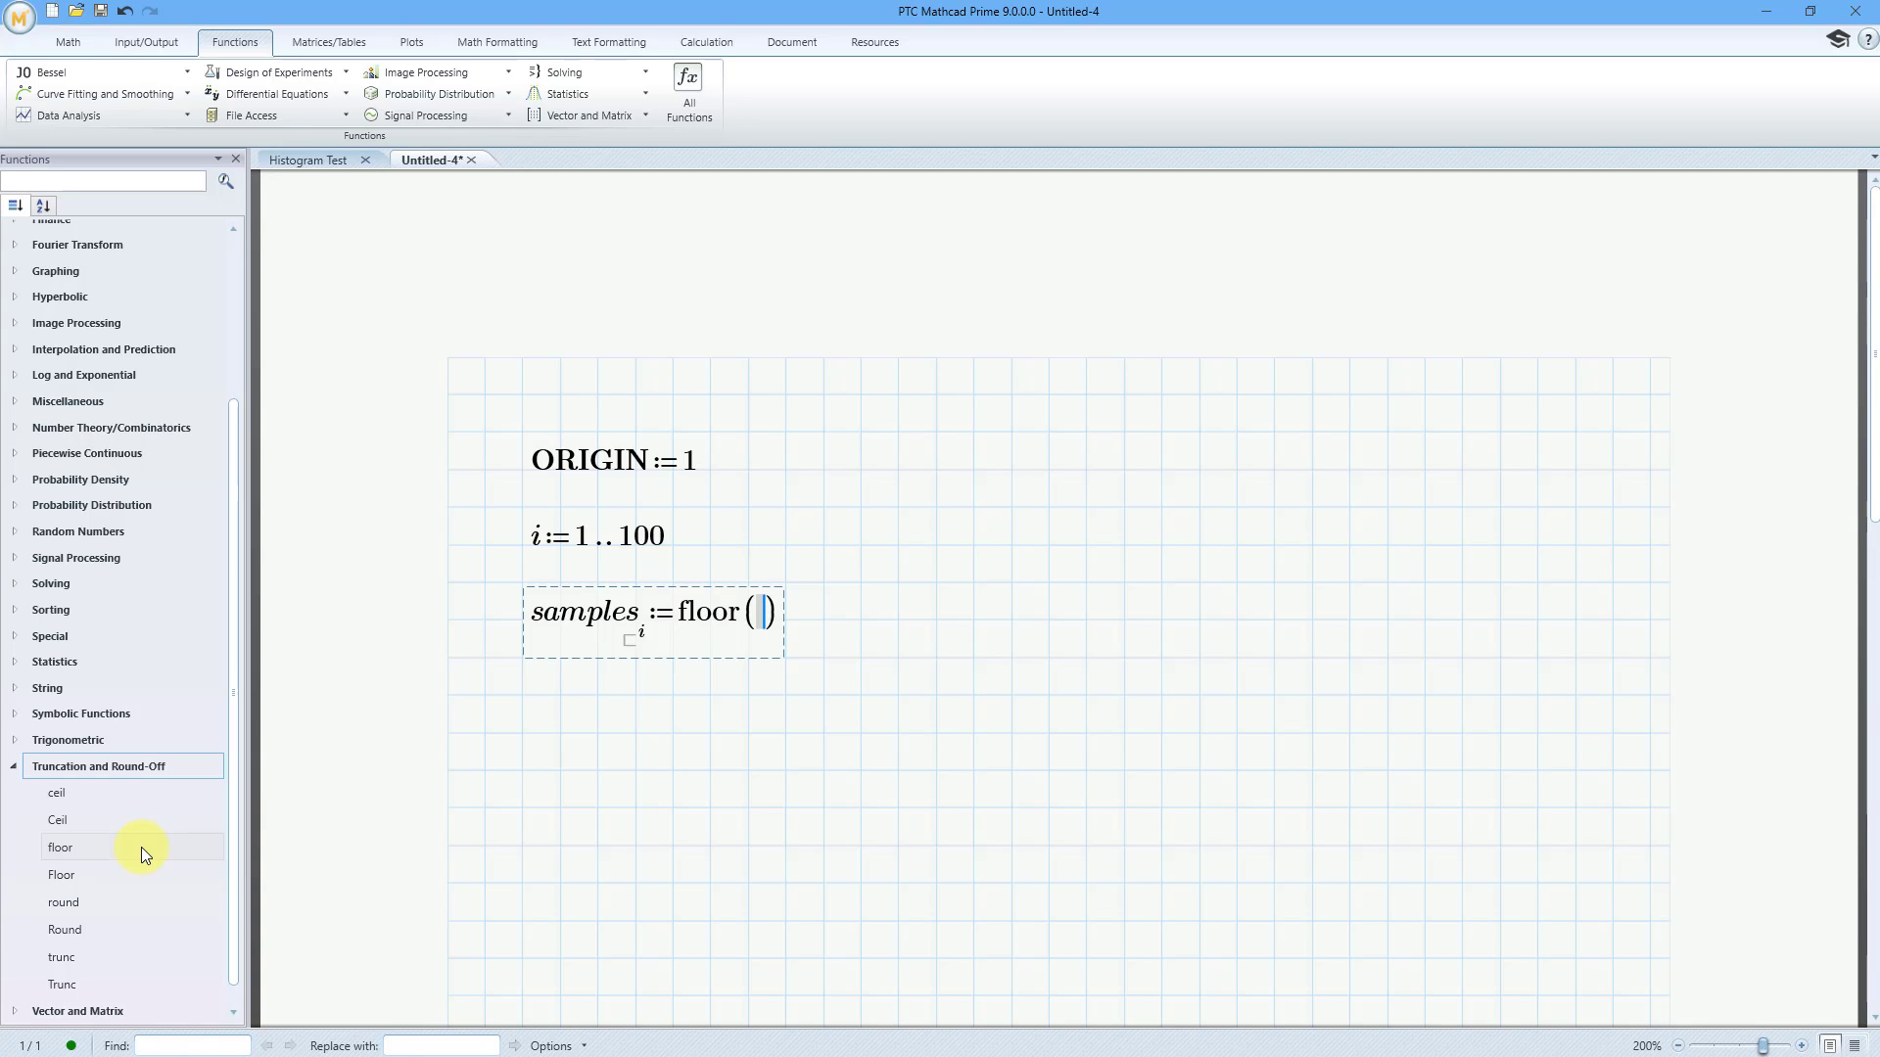
Nest the random number function rnd with argument 100 inside floor and finish the samples definition
{"action": "left_click", "coordinate": [15, 529]}
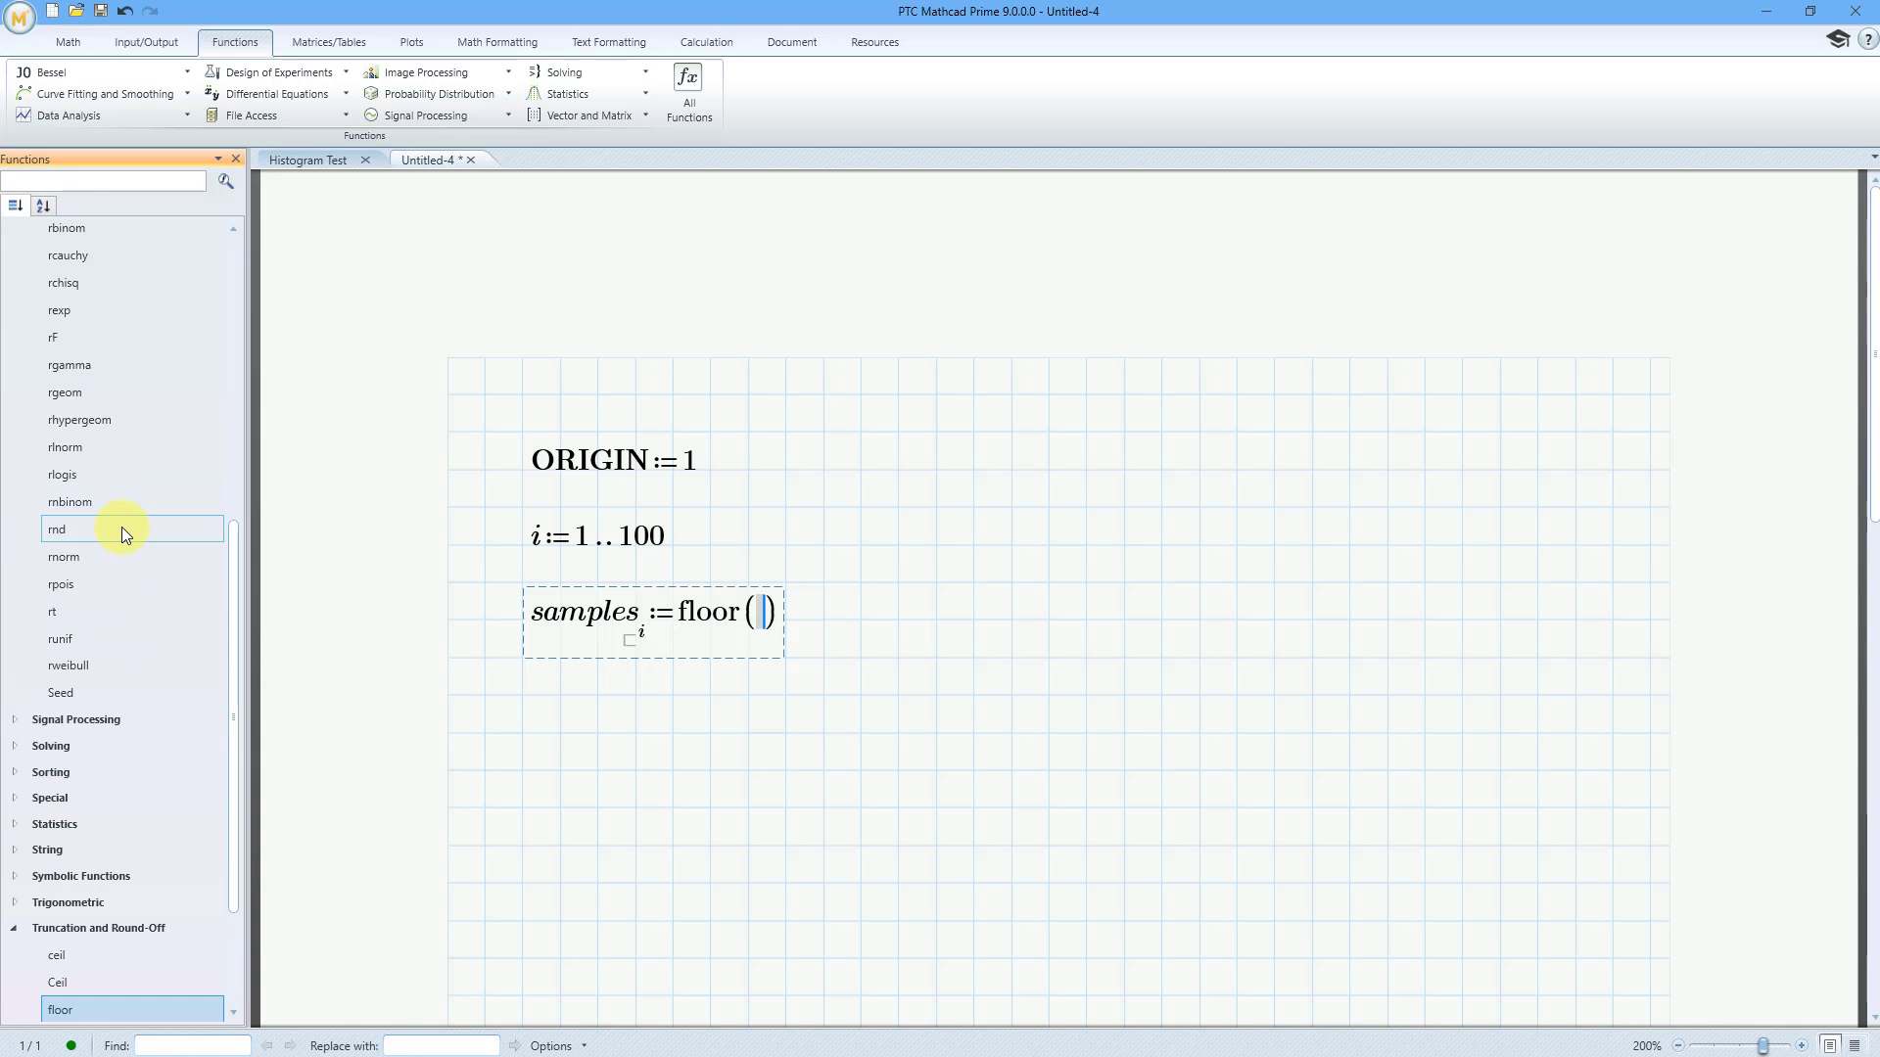
{"action": "mouse_move", "coordinate": [122, 527]}
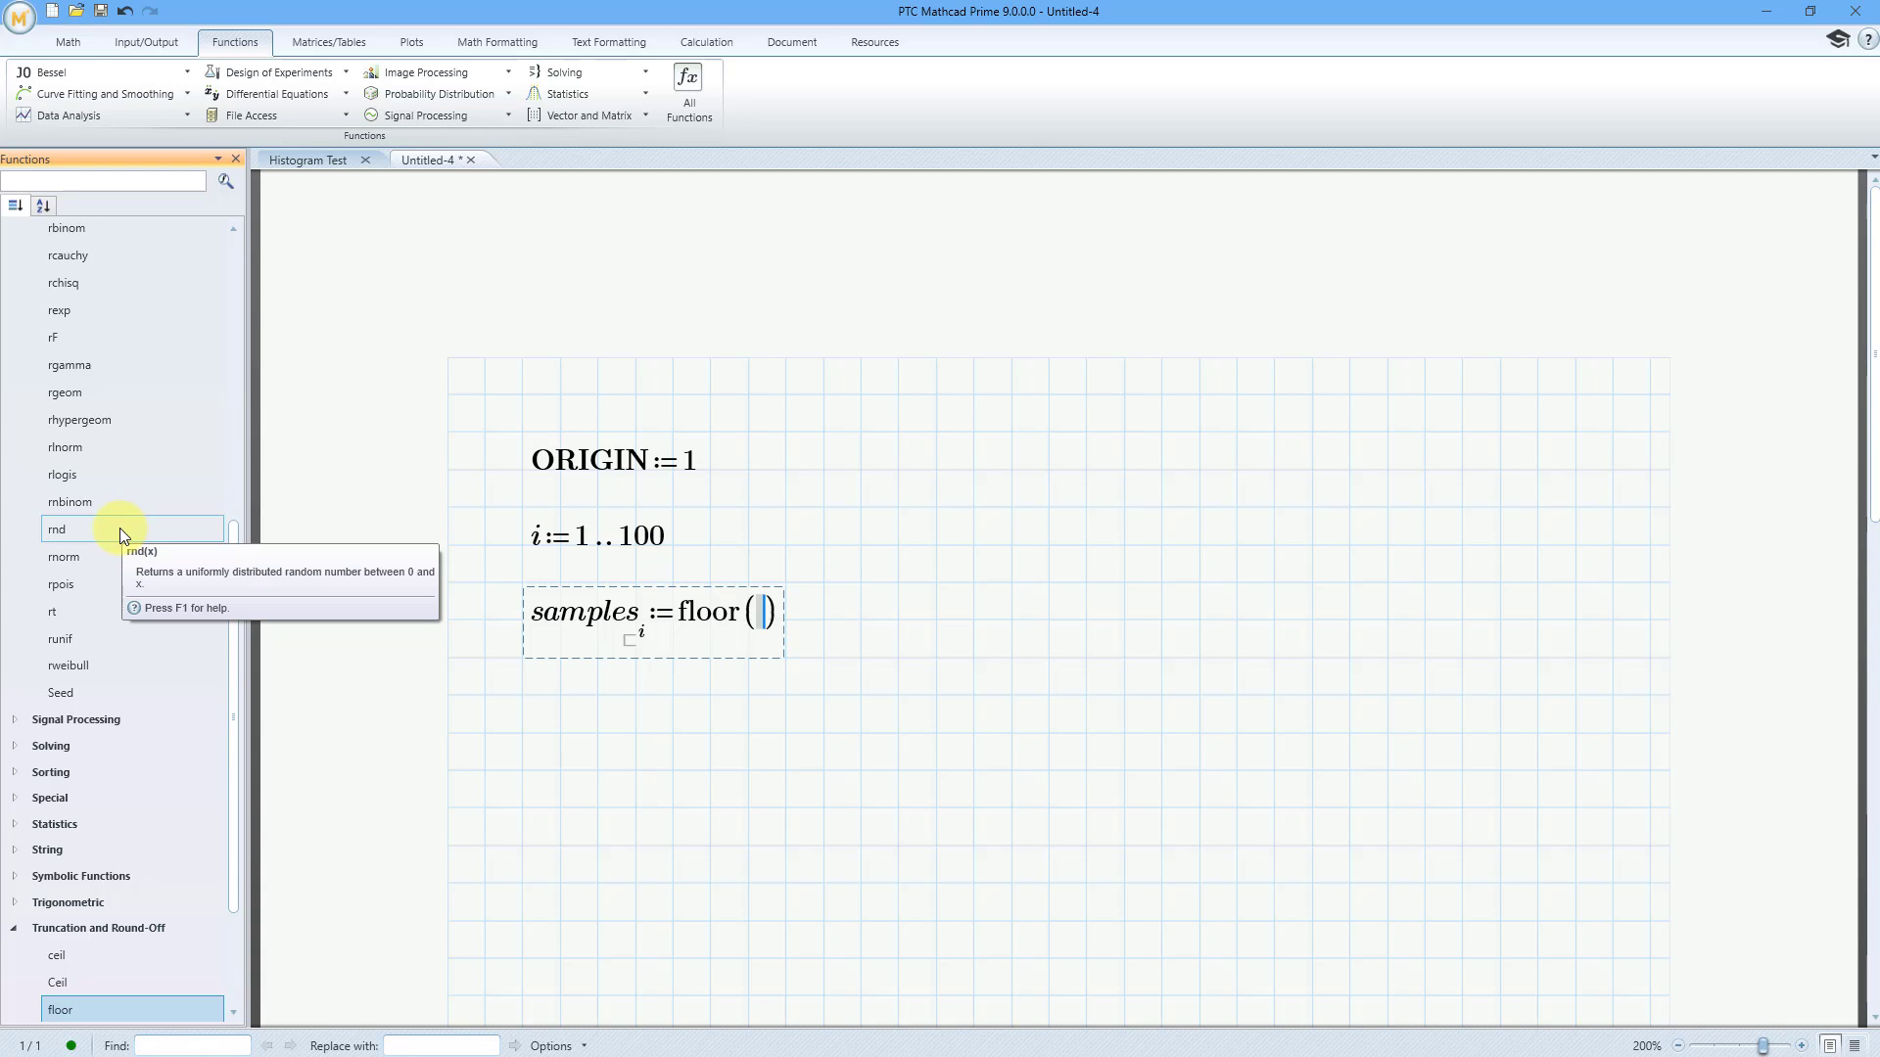
{"action": "double_click", "coordinate": [120, 527]}
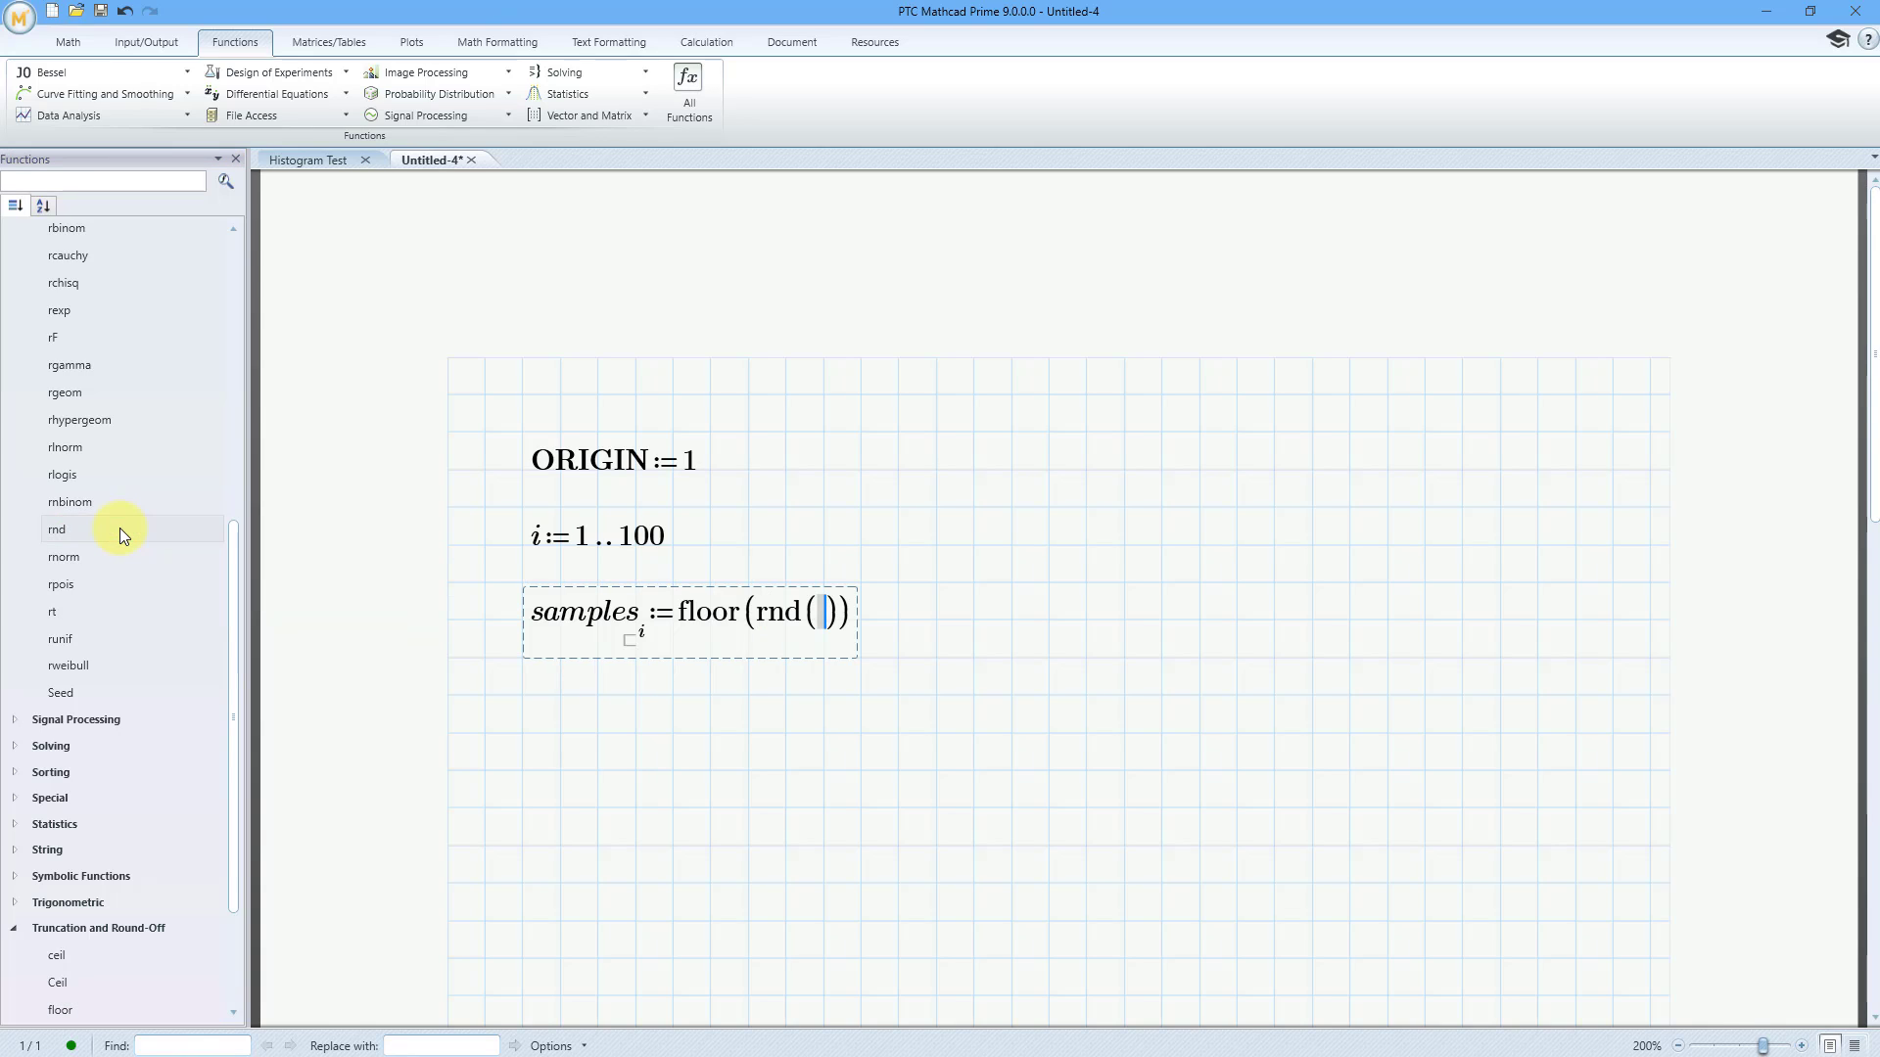
{"action": "type", "text": "100"}
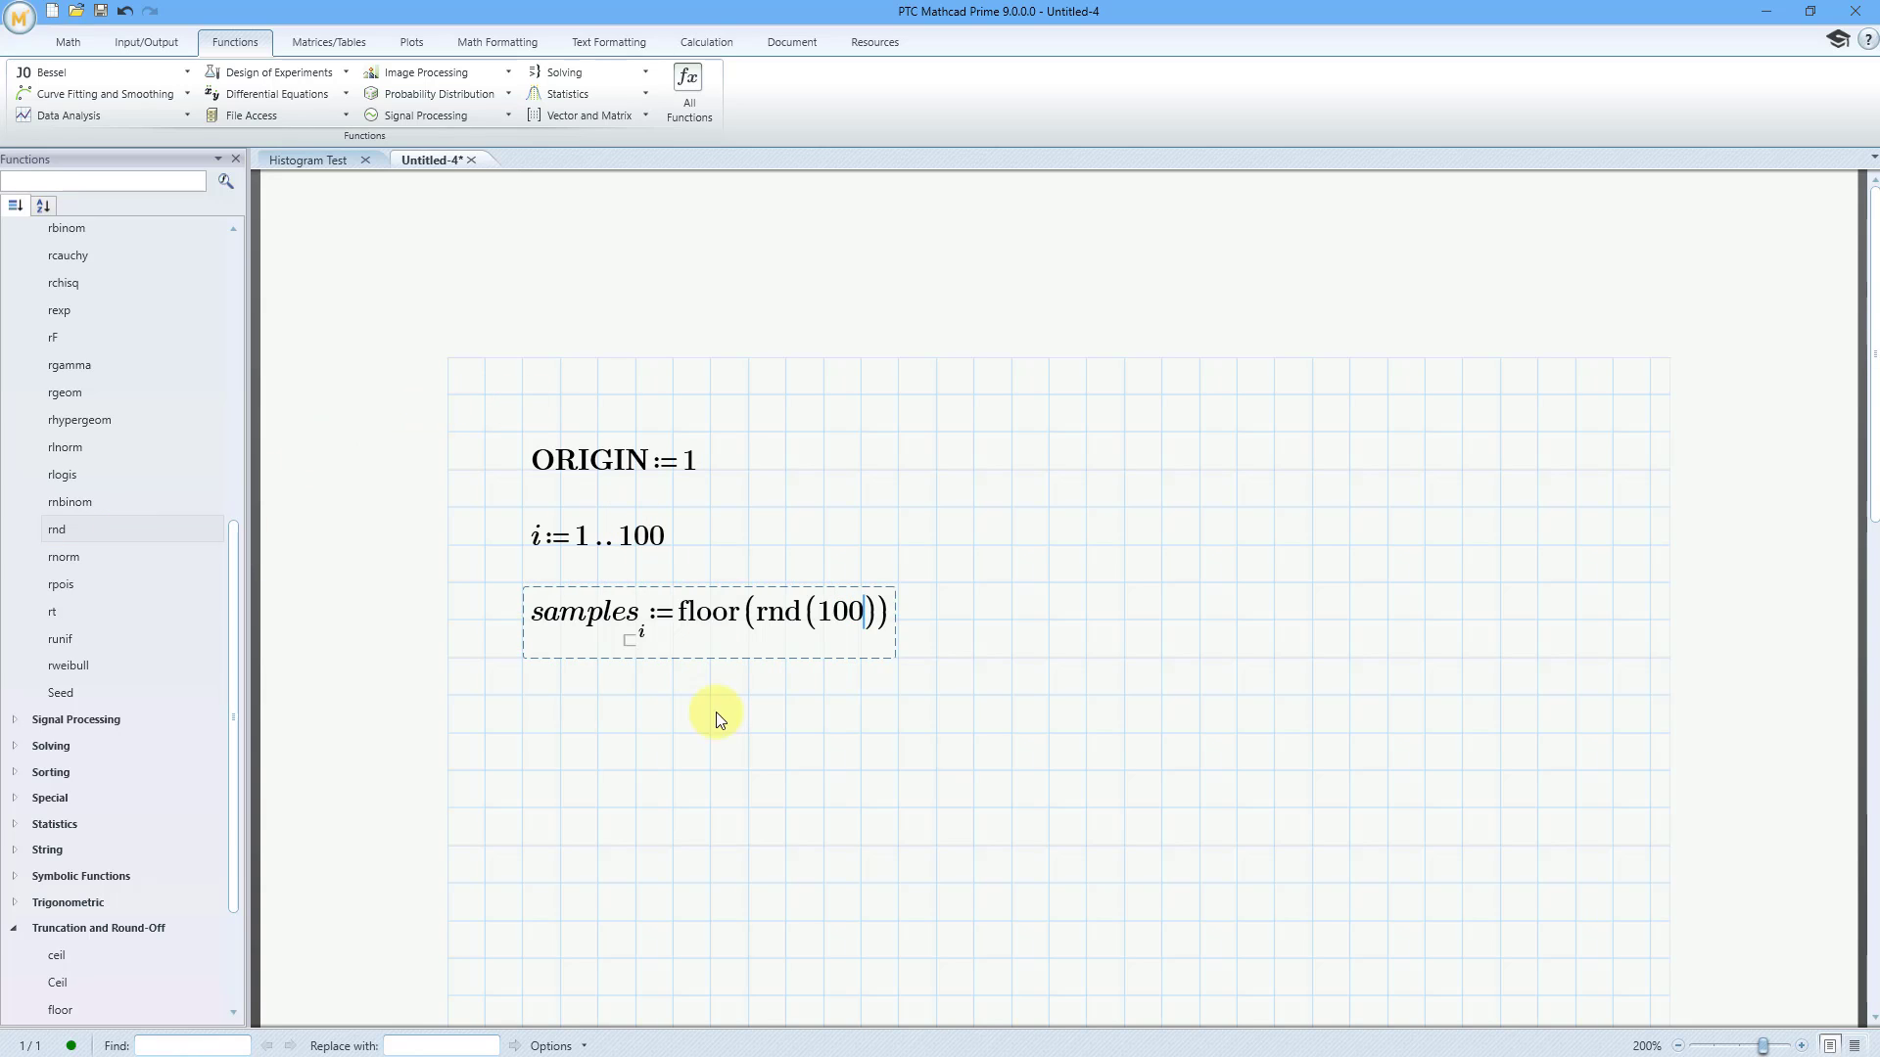
{"action": "left_click", "coordinate": [671, 763]}
Evaluate samples in a new math region below its definition to display the vector
{"action": "left_click", "coordinate": [522, 891]}
{"action": "type", "text": "samples="}
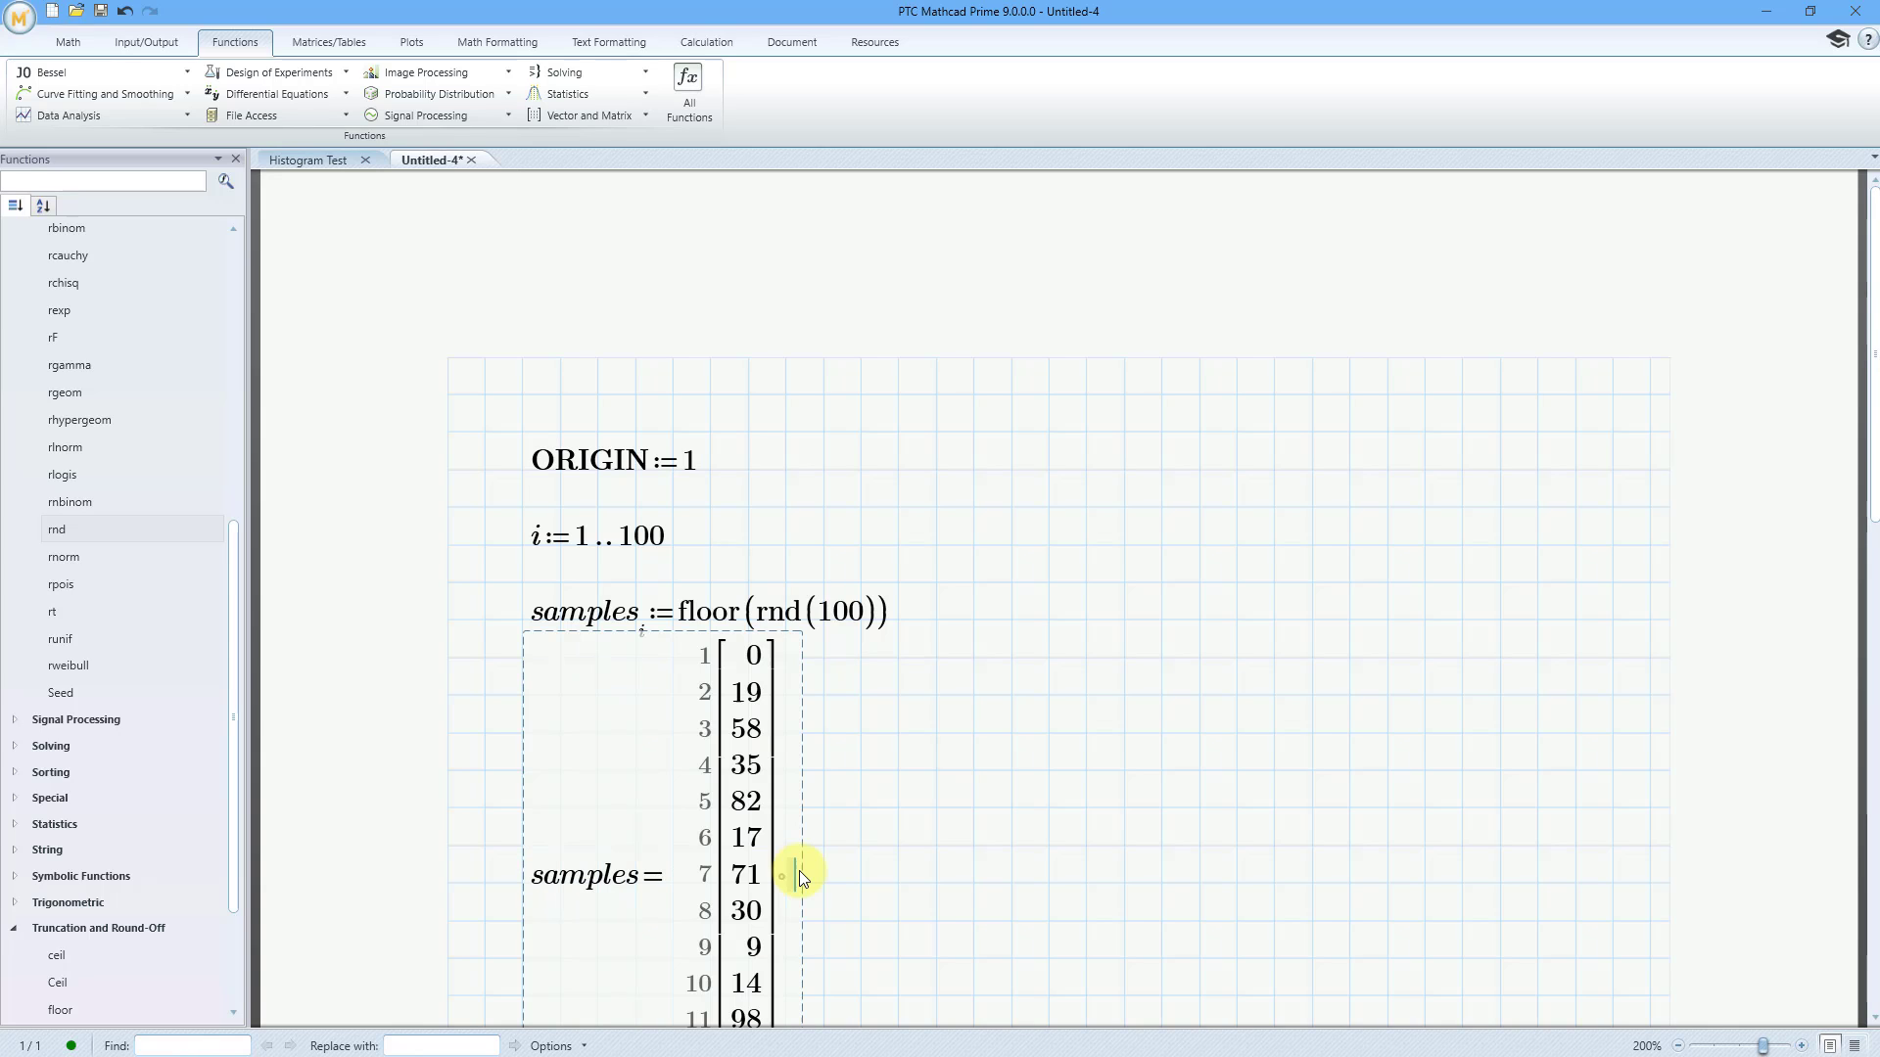
Start a definition for variable A in the empty area below the evaluated samples vector
{"action": "scroll", "coordinate": [843, 667], "scroll_direction": "down", "scroll_amount": 3}
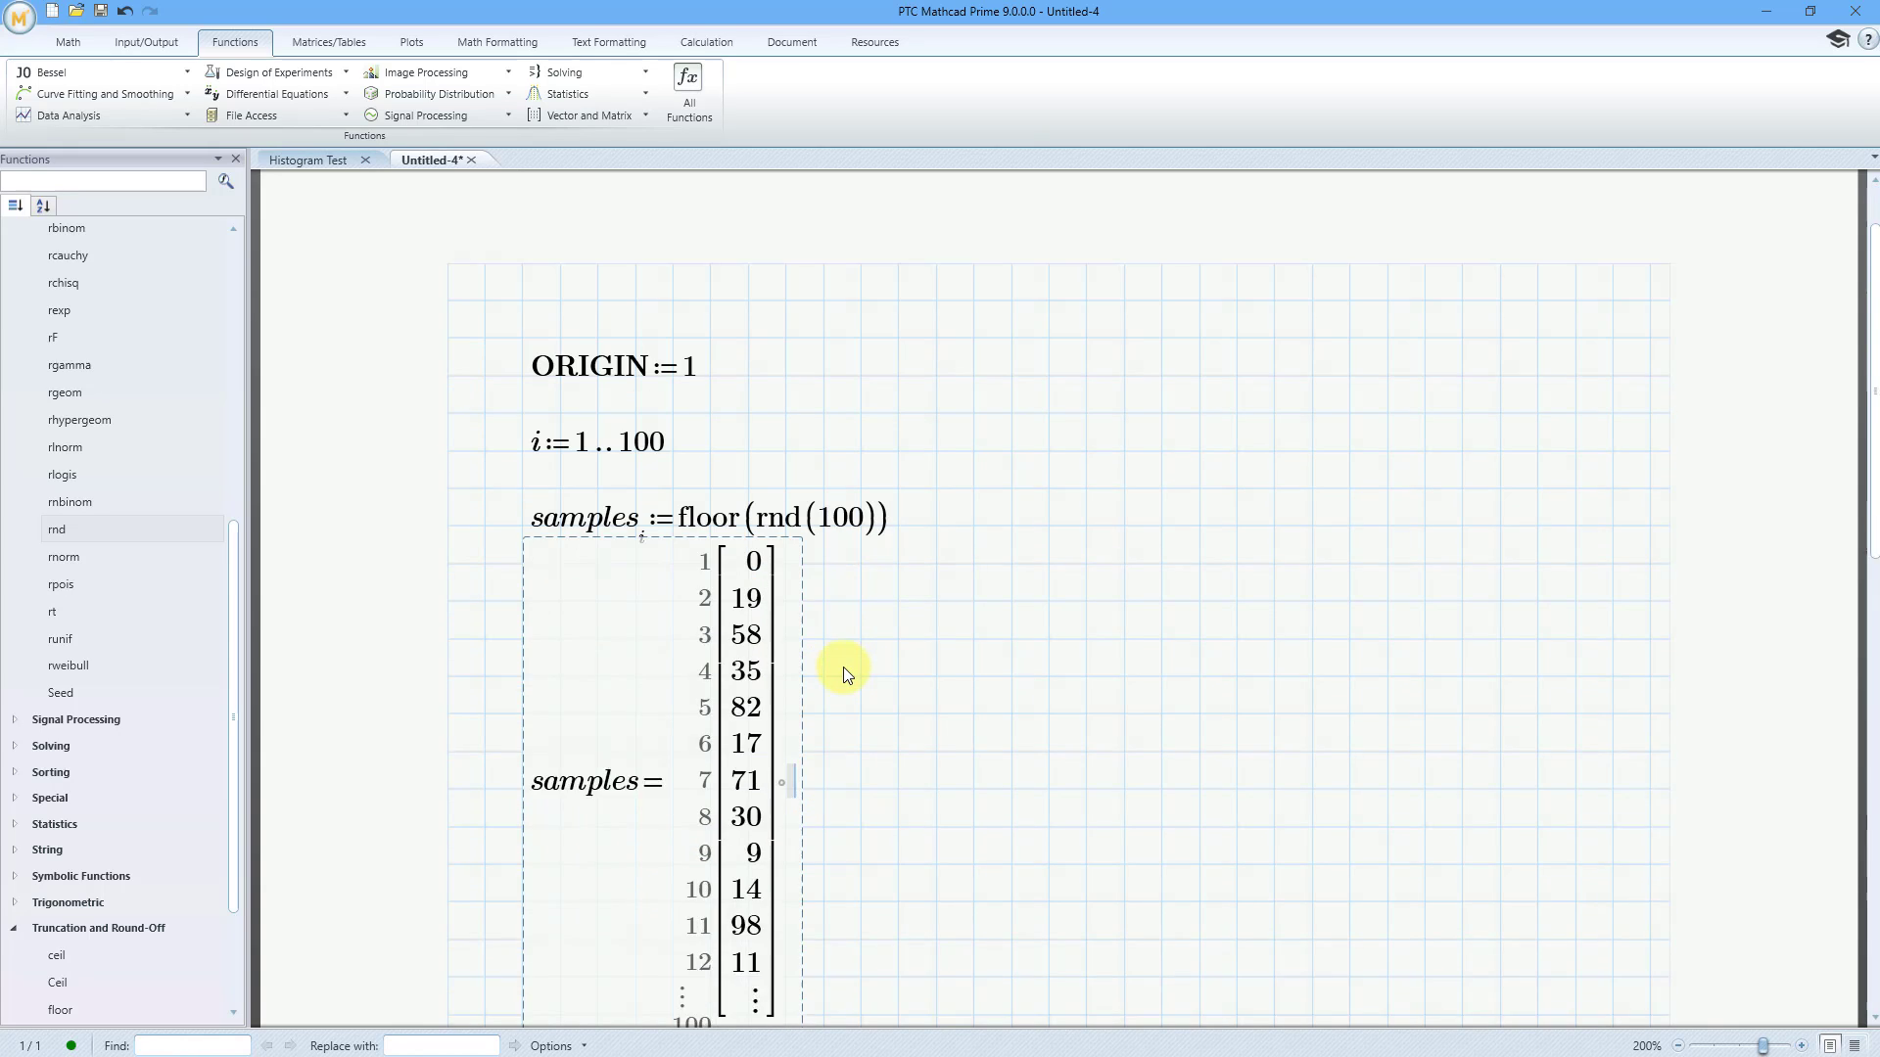
{"action": "scroll", "coordinate": [842, 666], "scroll_direction": "down", "scroll_amount": 1}
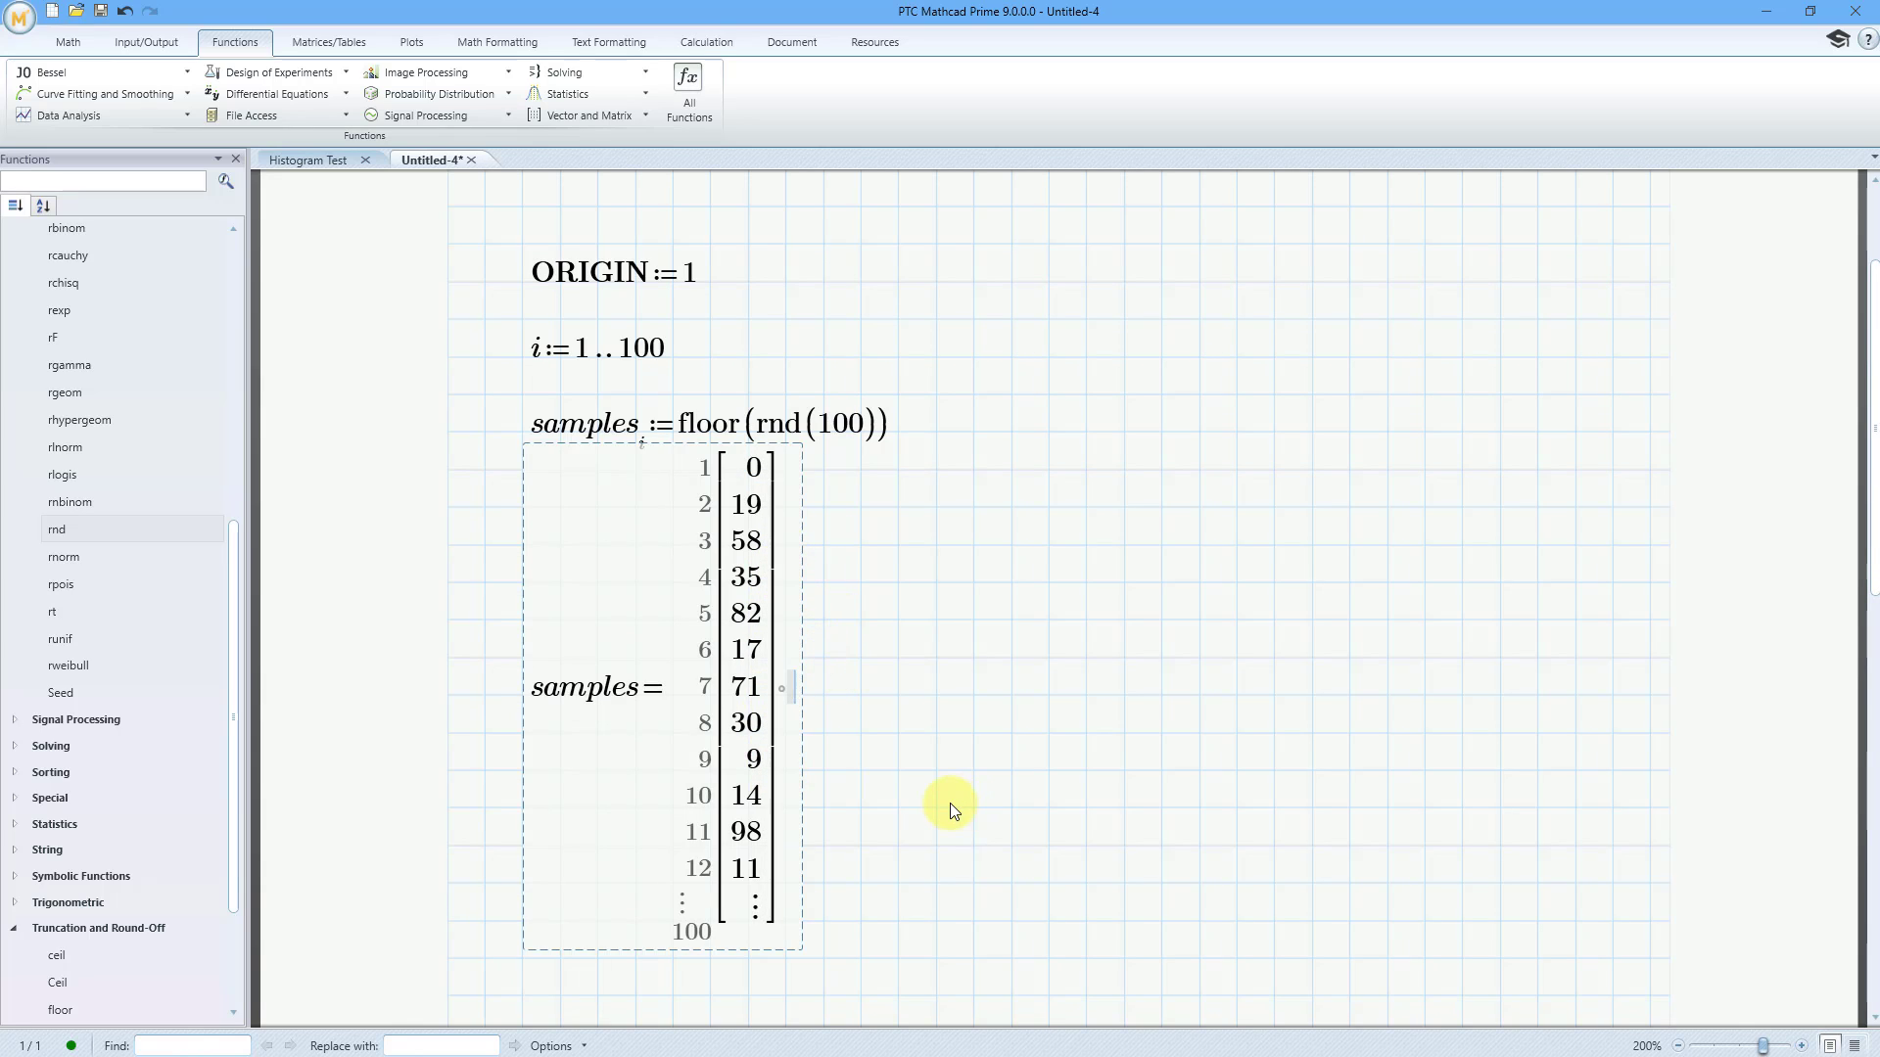
{"action": "scroll", "coordinate": [943, 599], "scroll_direction": "down", "scroll_amount": 5}
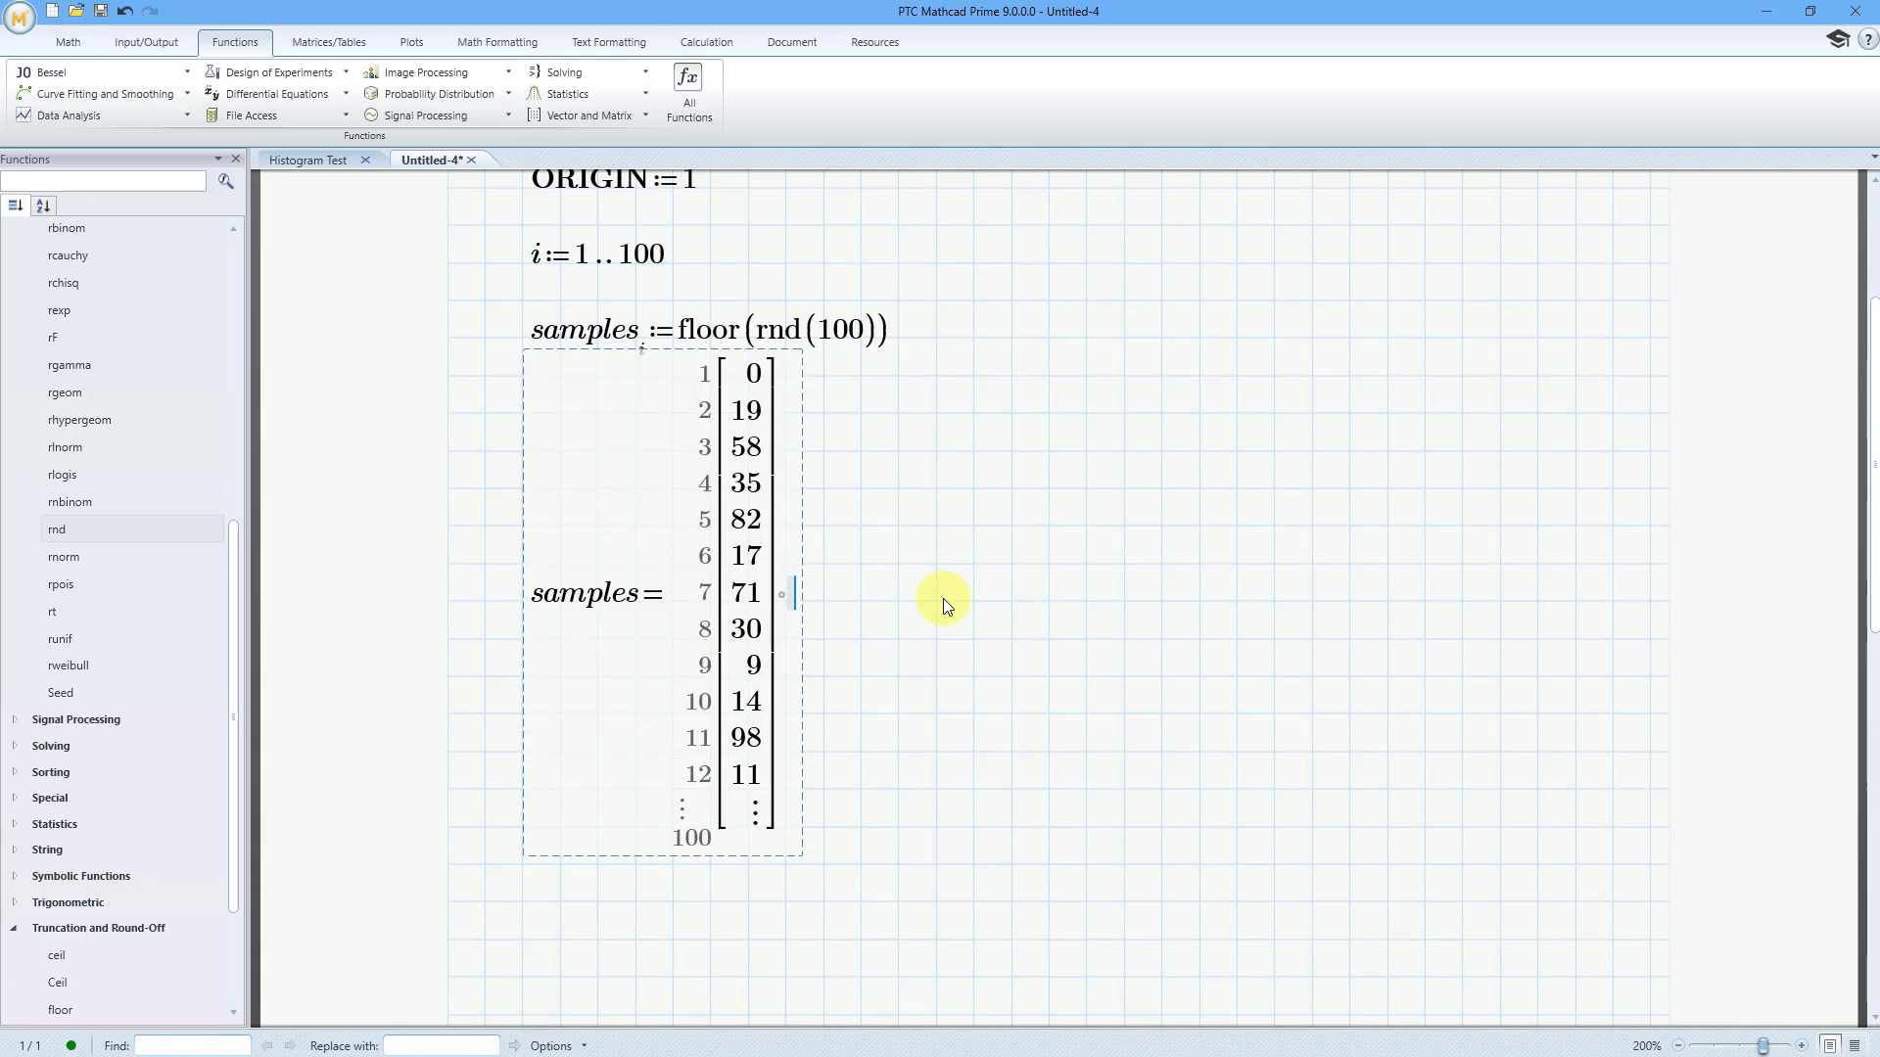
{"action": "scroll", "coordinate": [942, 597], "scroll_direction": "down", "scroll_amount": 10}
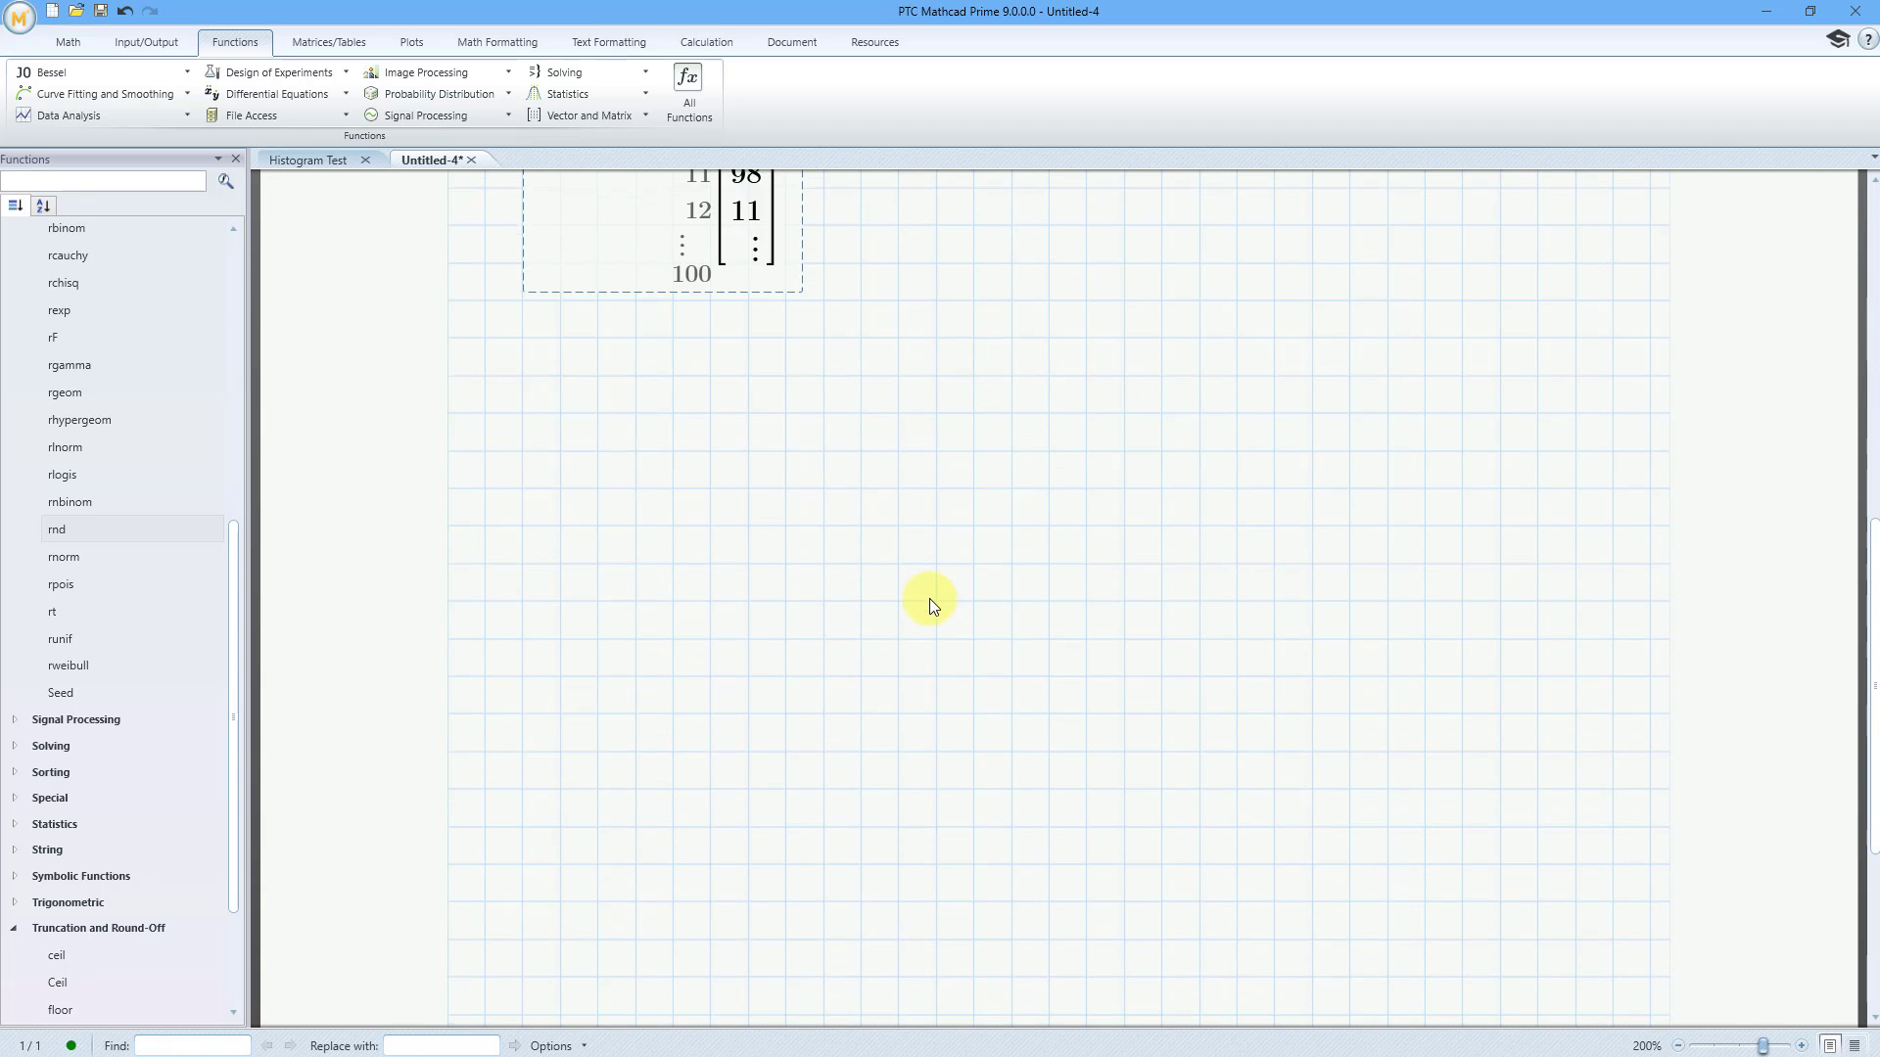
{"action": "scroll", "coordinate": [929, 599], "scroll_direction": "down", "scroll_amount": 1}
{"action": "left_click", "coordinate": [529, 324]}
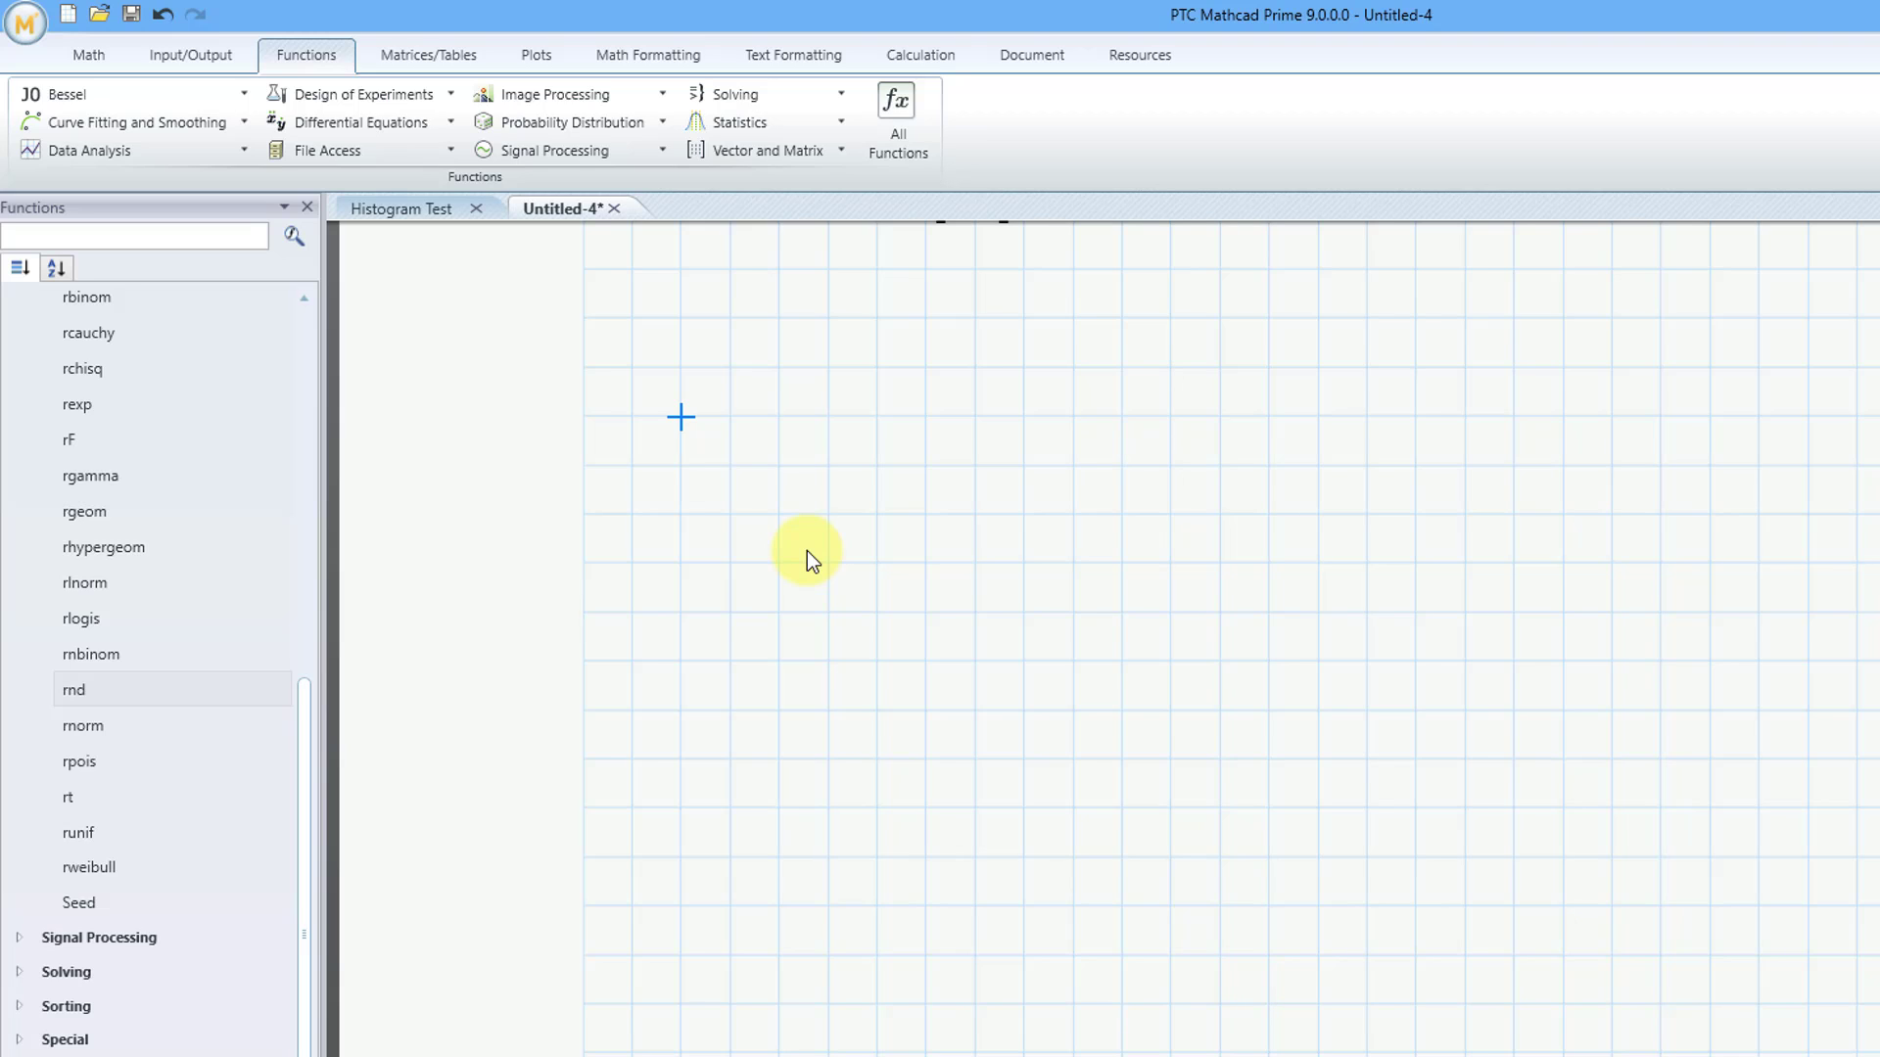
{"action": "type", "text": "A :="}
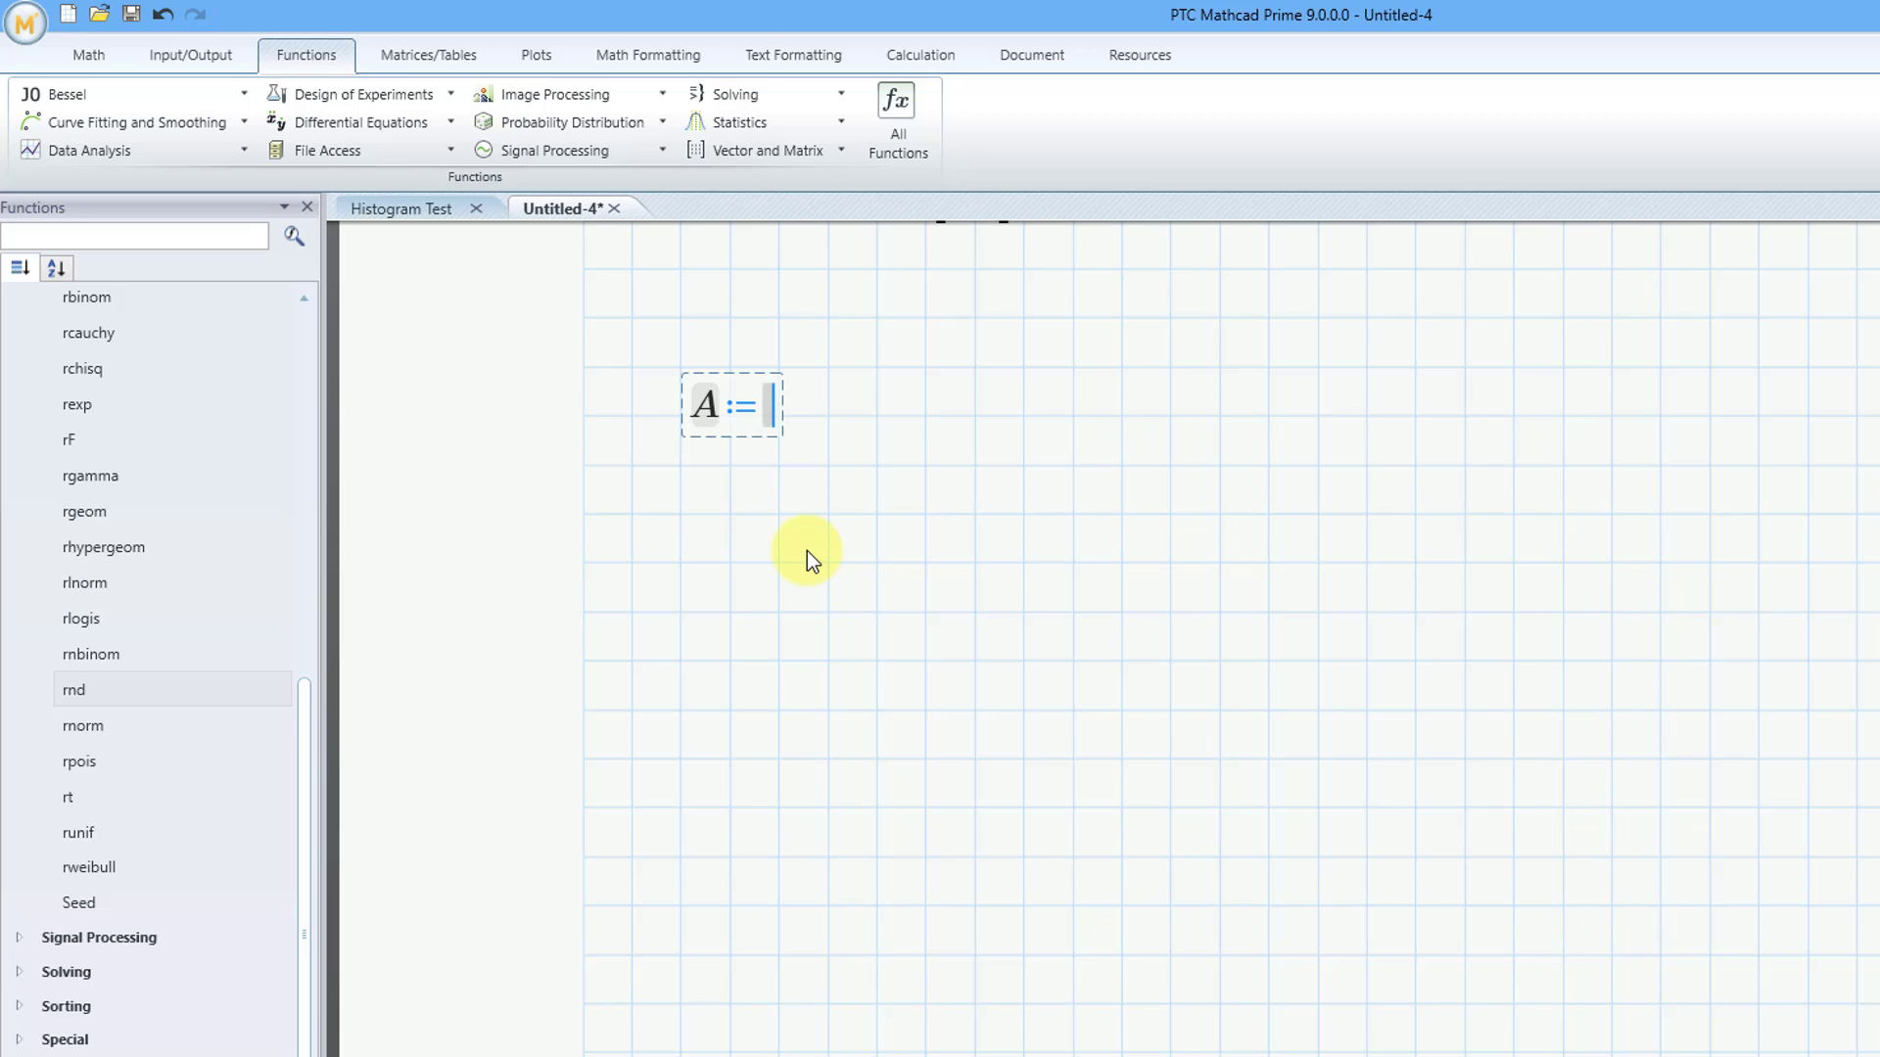
Assign A the statistics function histogram with 5 intervals and samples as its data
{"action": "left_click", "coordinate": [839, 122]}
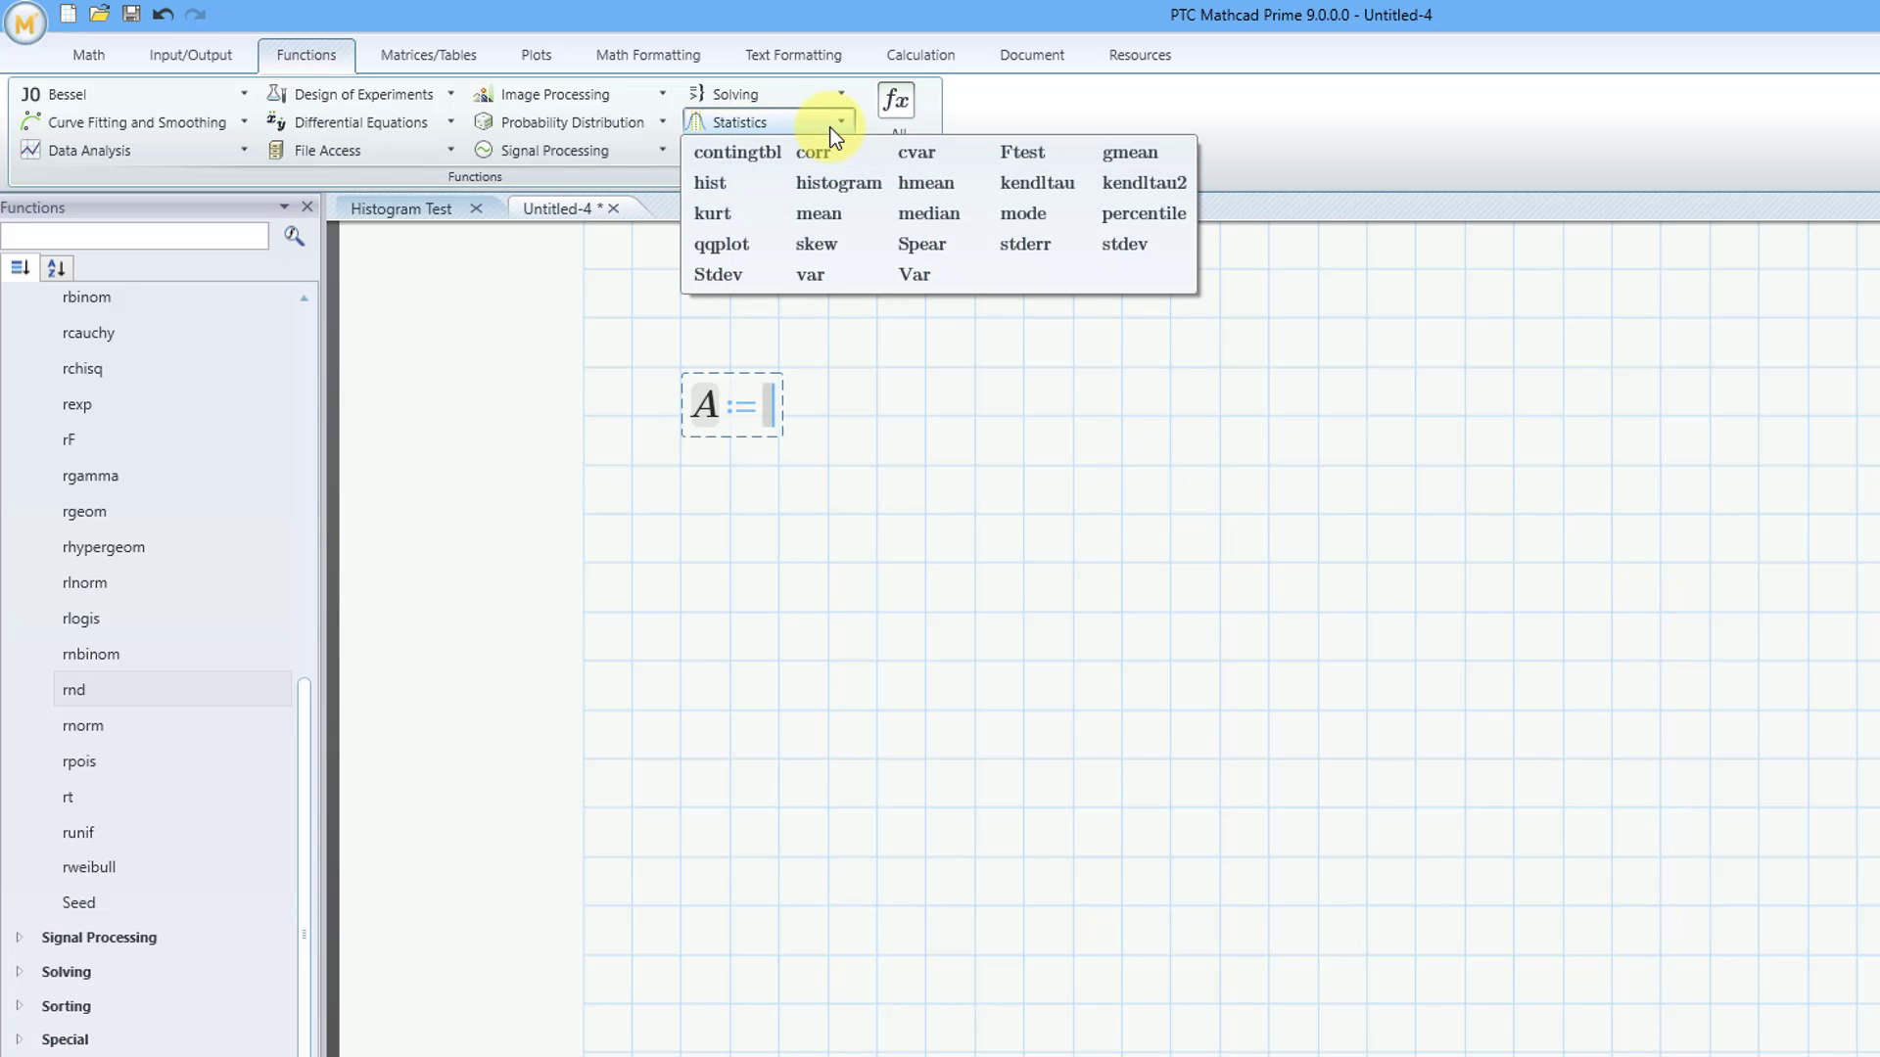
{"action": "left_click", "coordinate": [858, 190]}
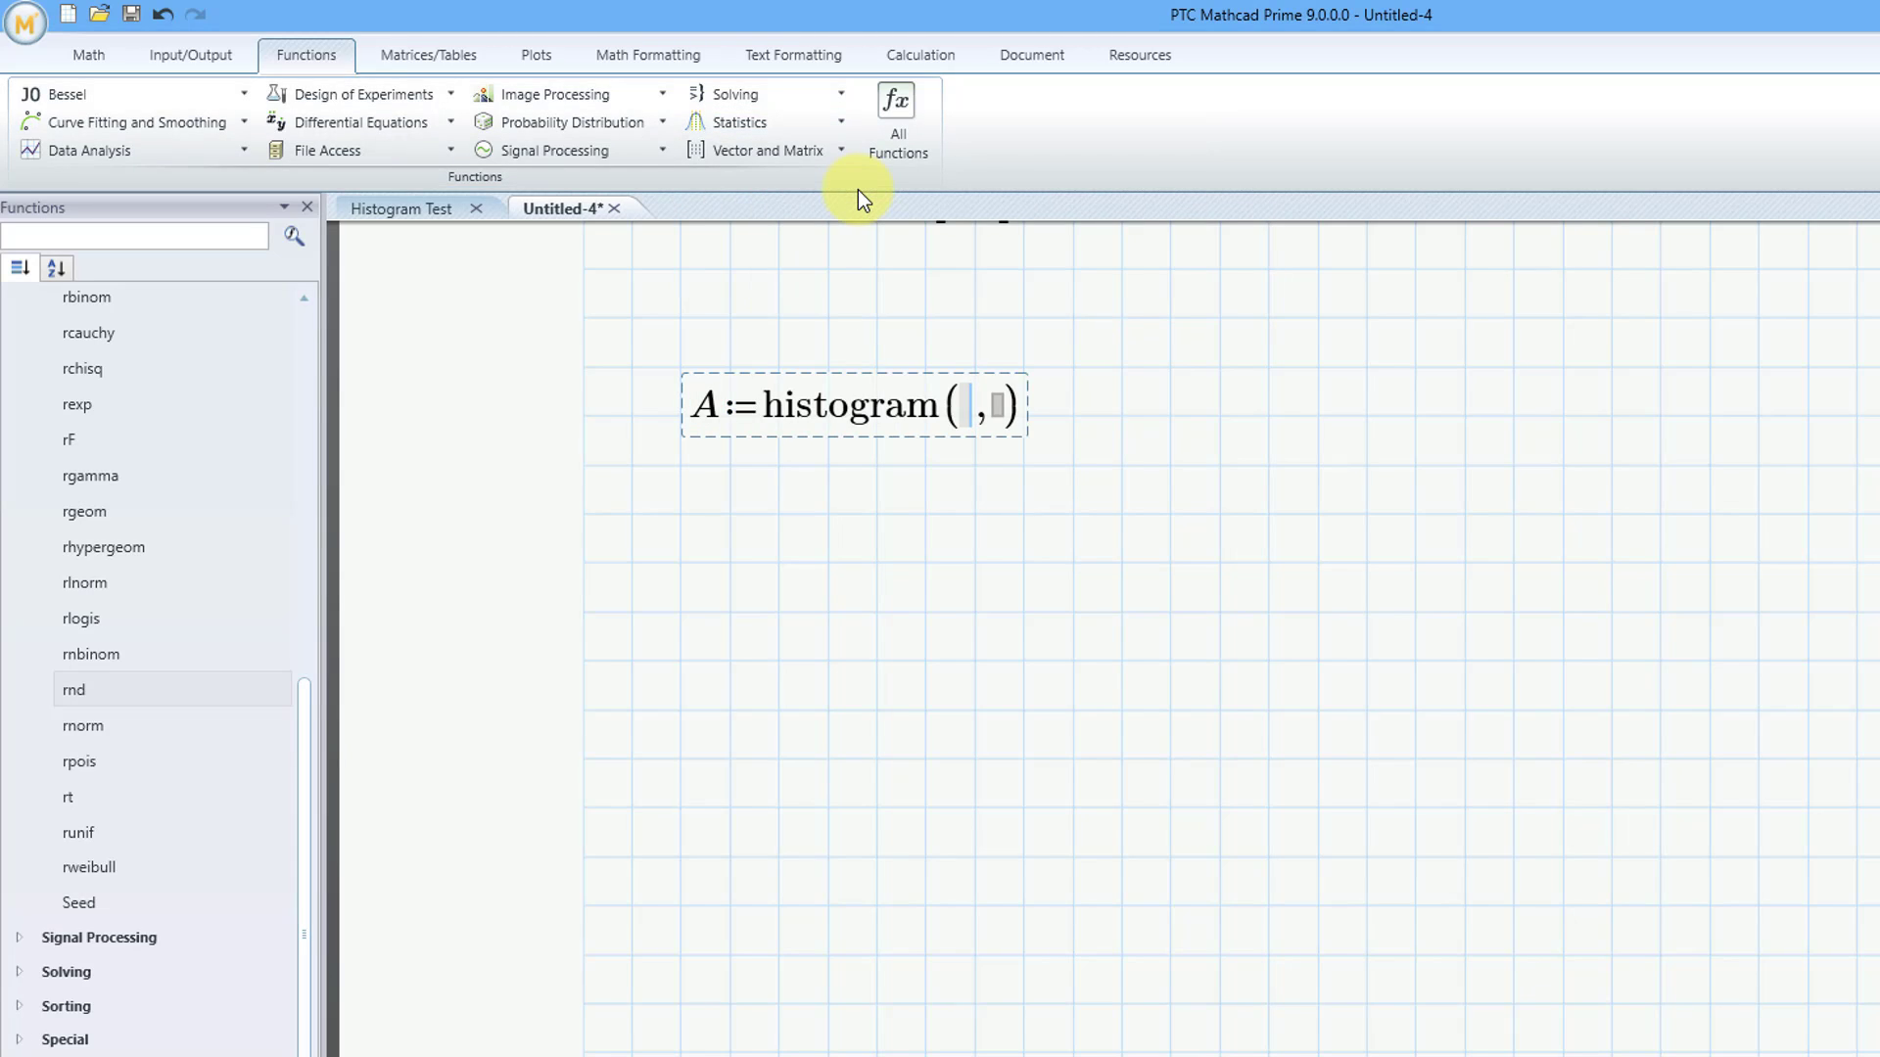
{"action": "type", "text": "5"}
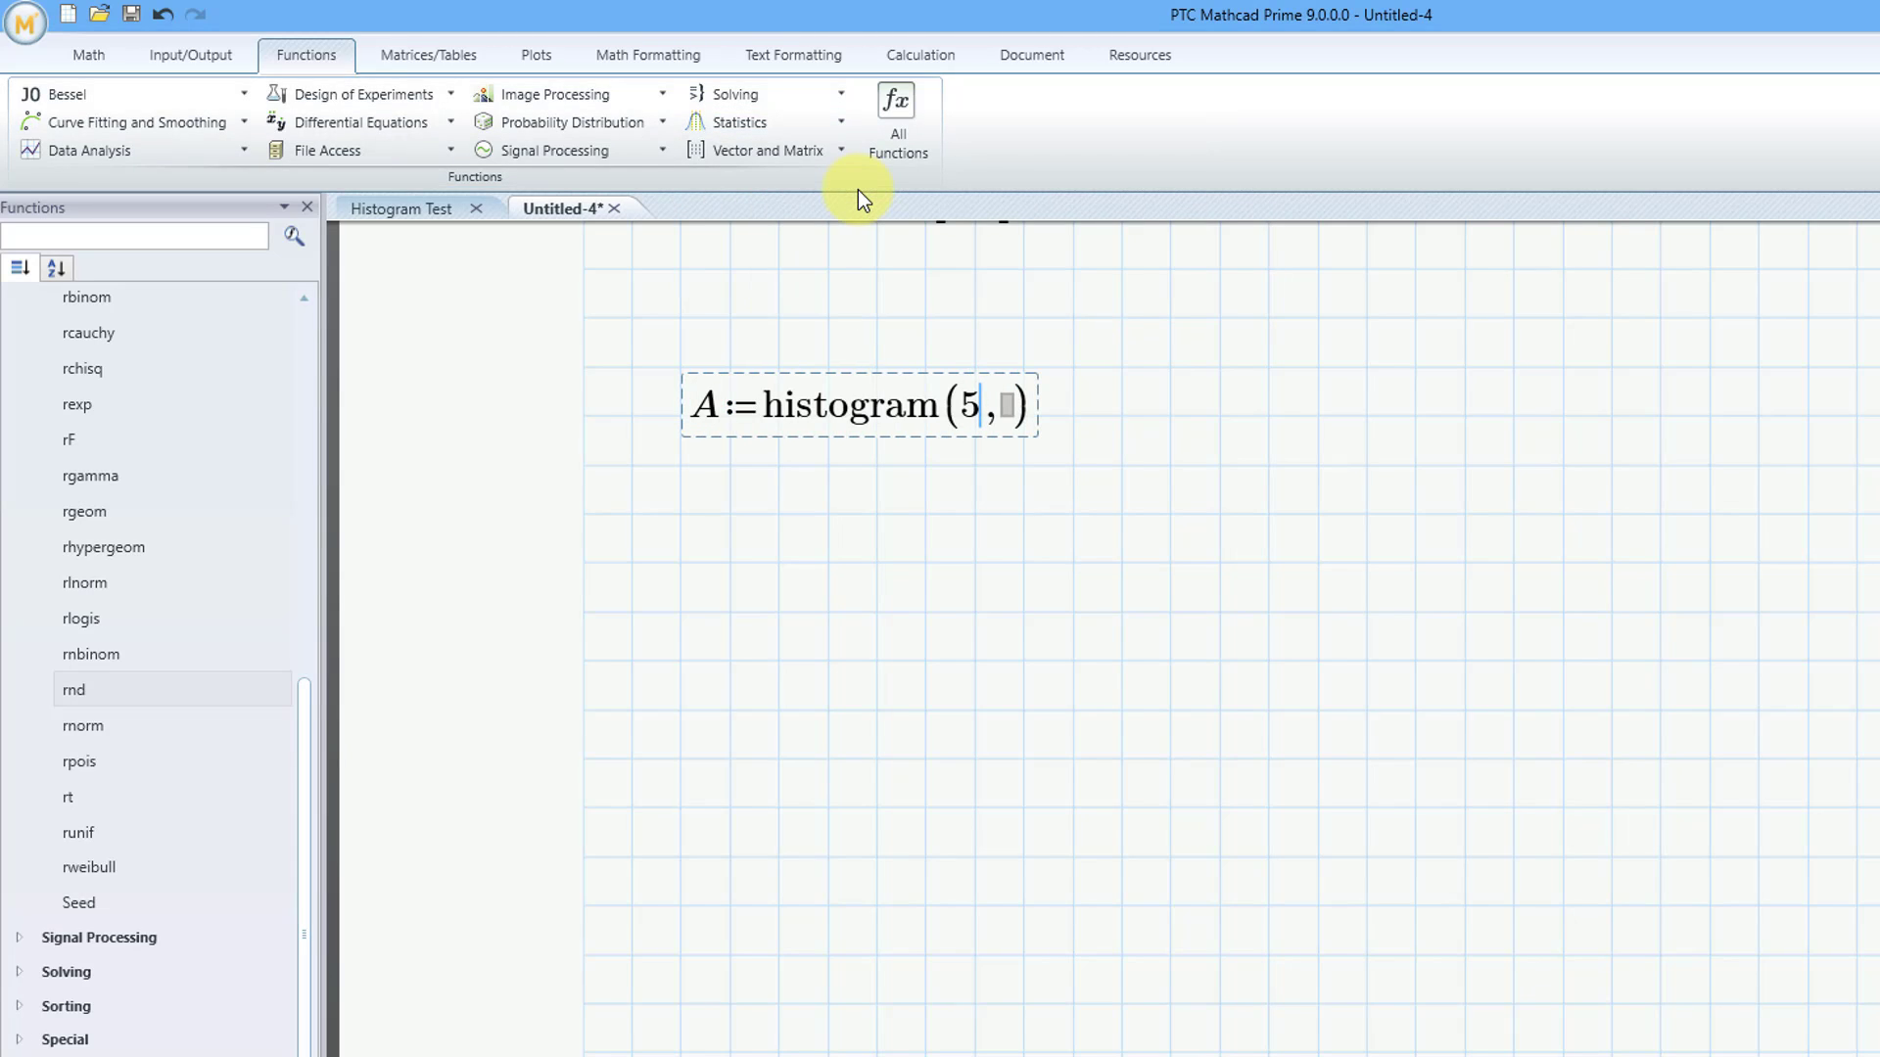
{"action": "key", "text": "Tab"}
{"action": "type", "text": "samples"}
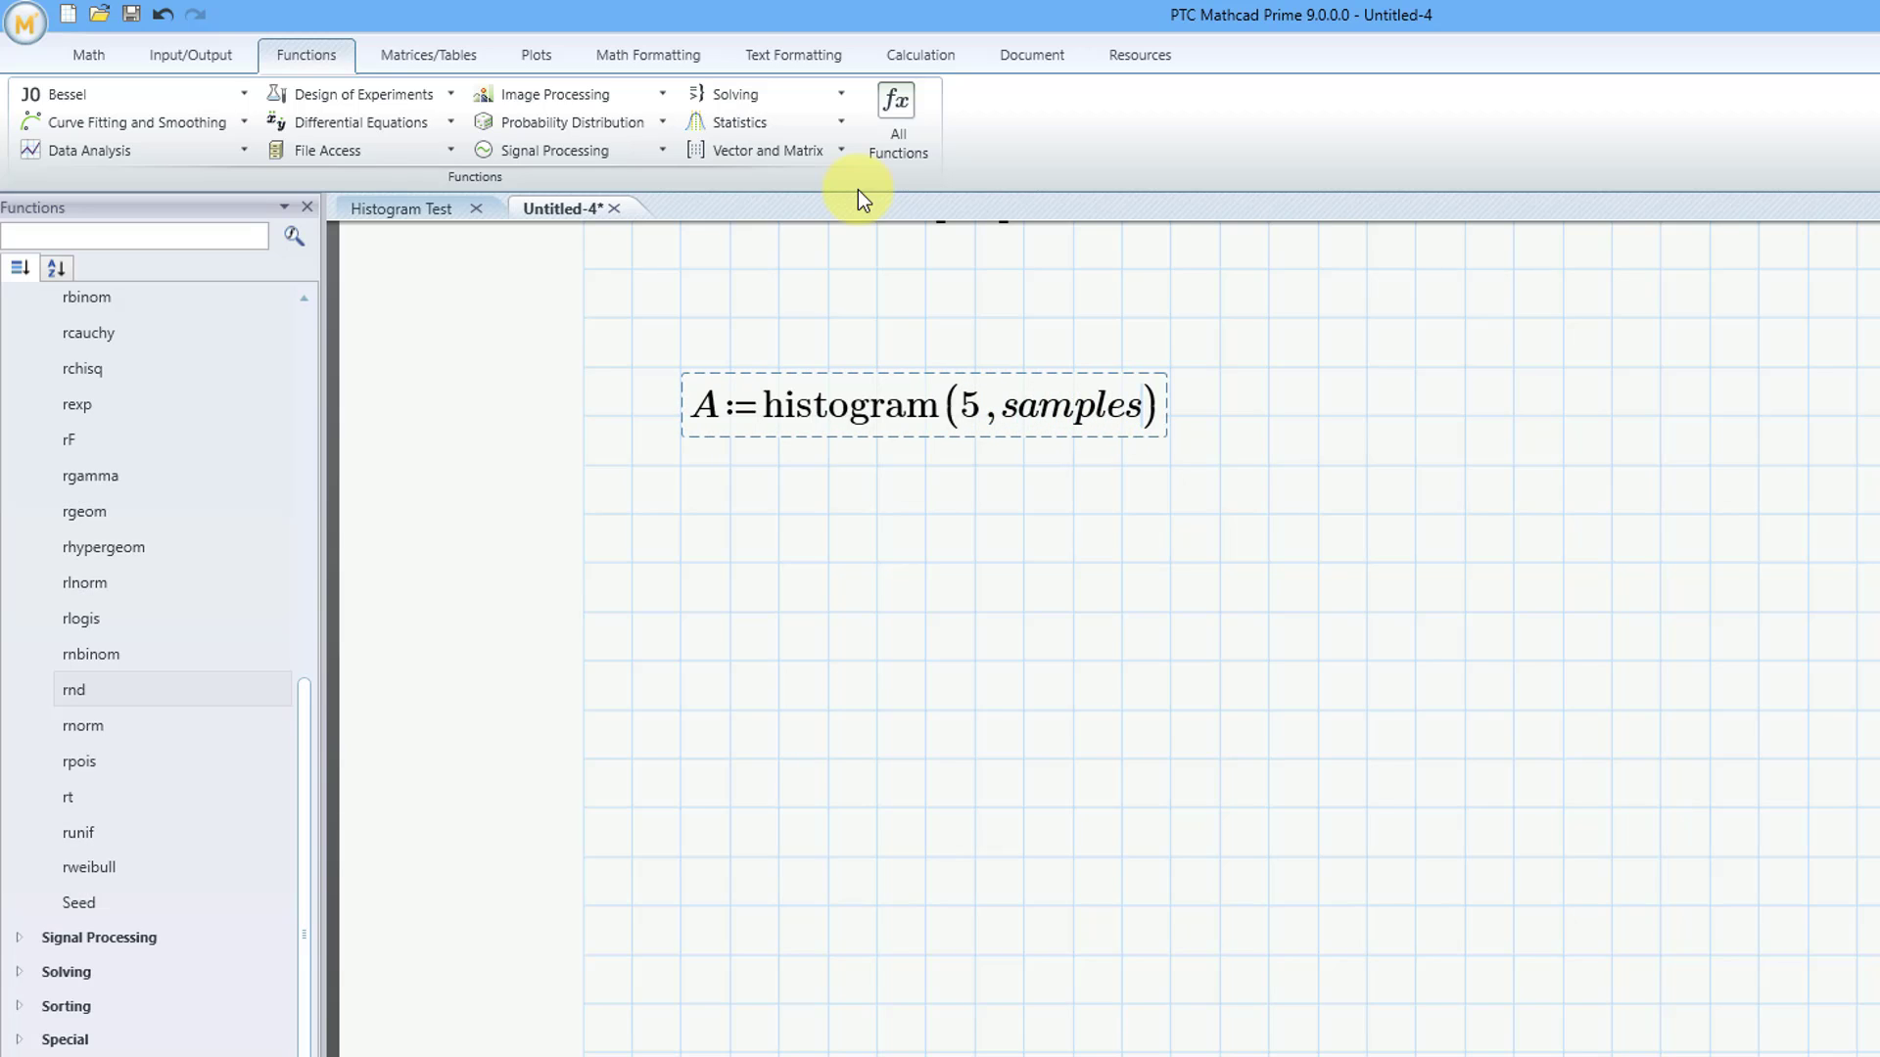
Evaluate A in a new math region below its definition to display the histogram matrix
{"action": "left_click", "coordinate": [1478, 417]}
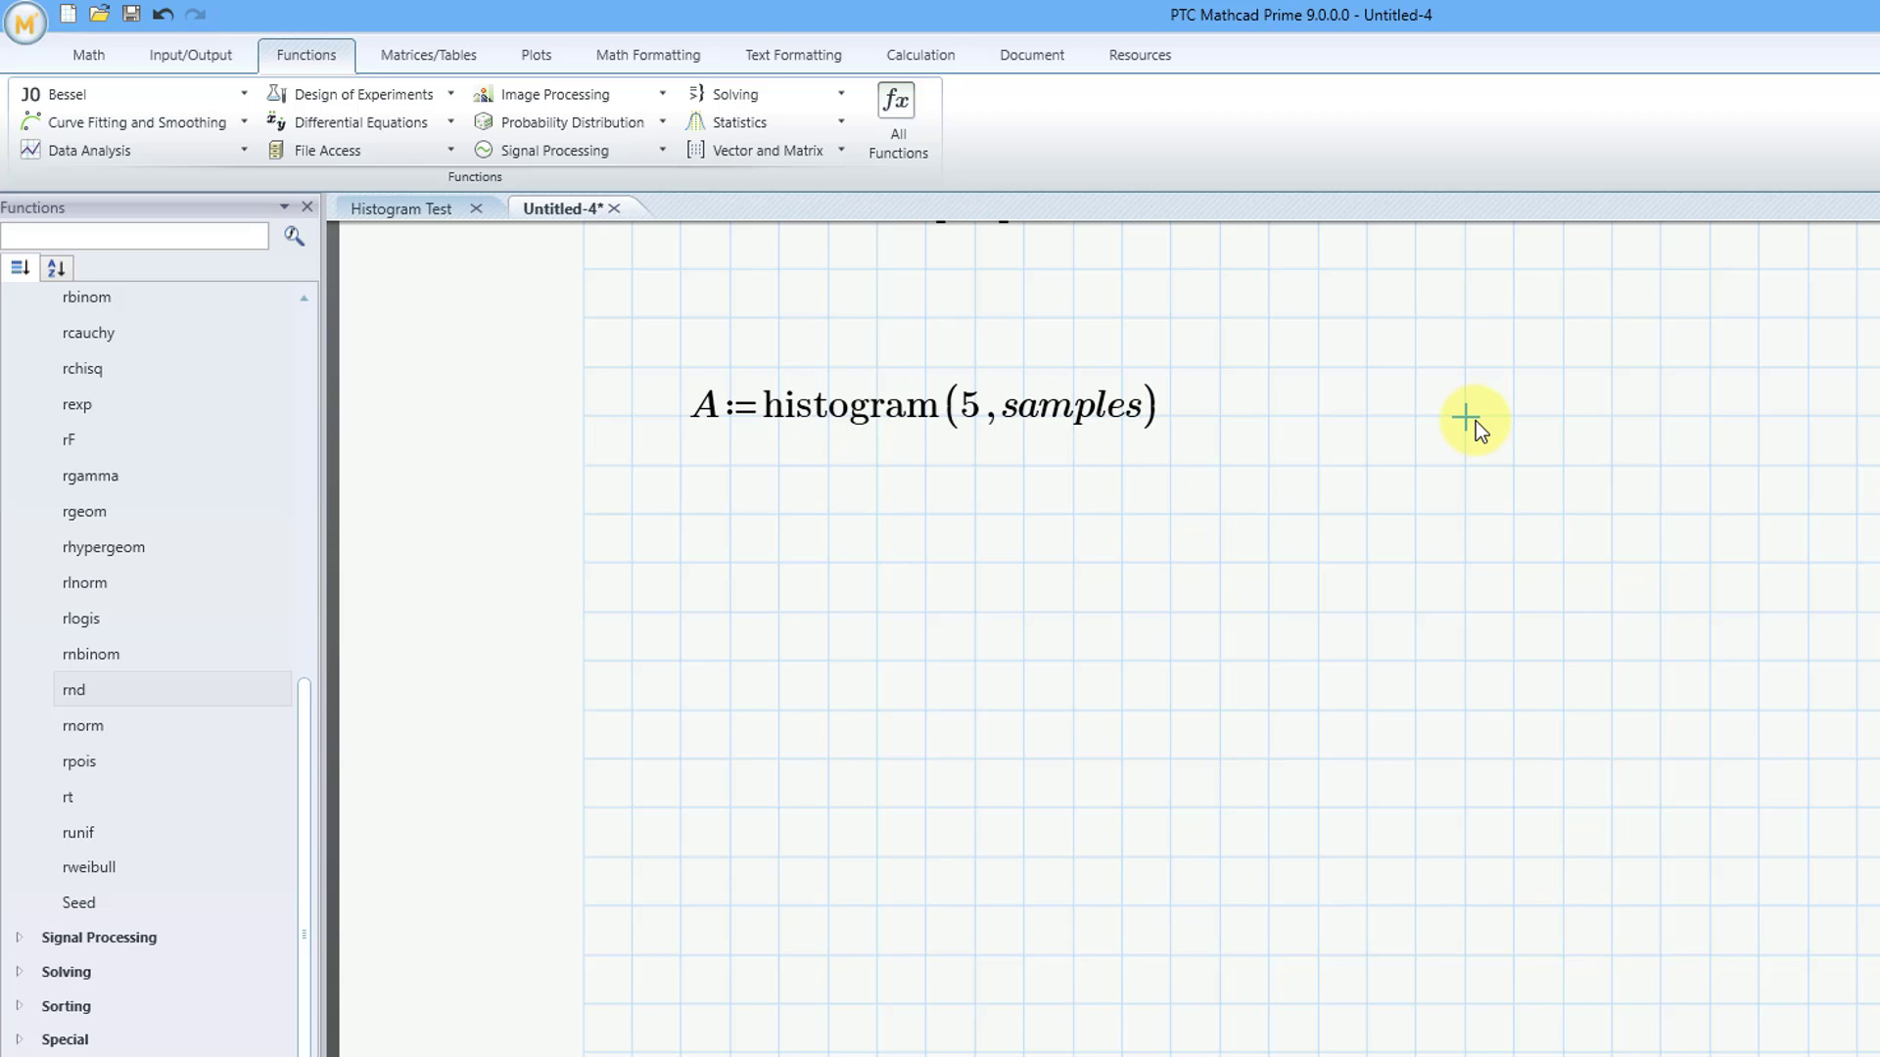
{"action": "scroll", "coordinate": [1476, 421], "scroll_direction": "down", "scroll_amount": 3}
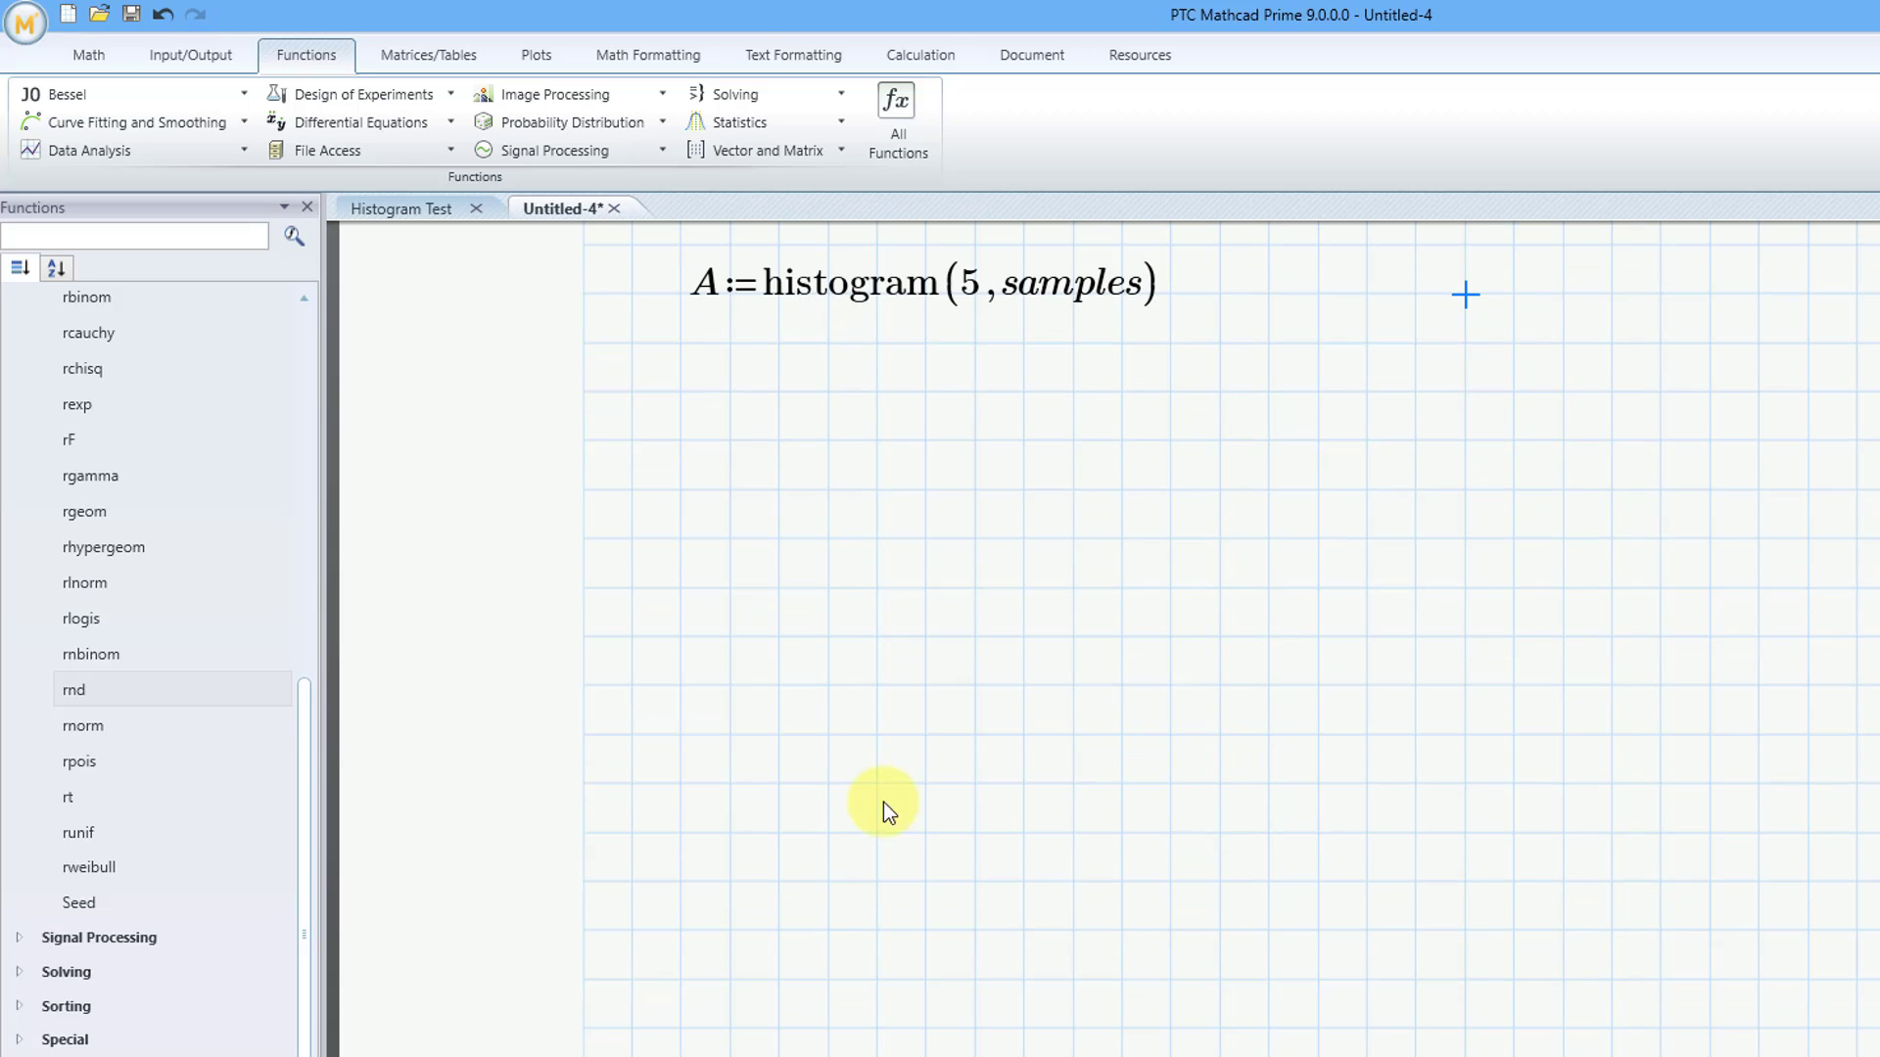
{"action": "left_click", "coordinate": [683, 787]}
{"action": "type", "text": "A="}
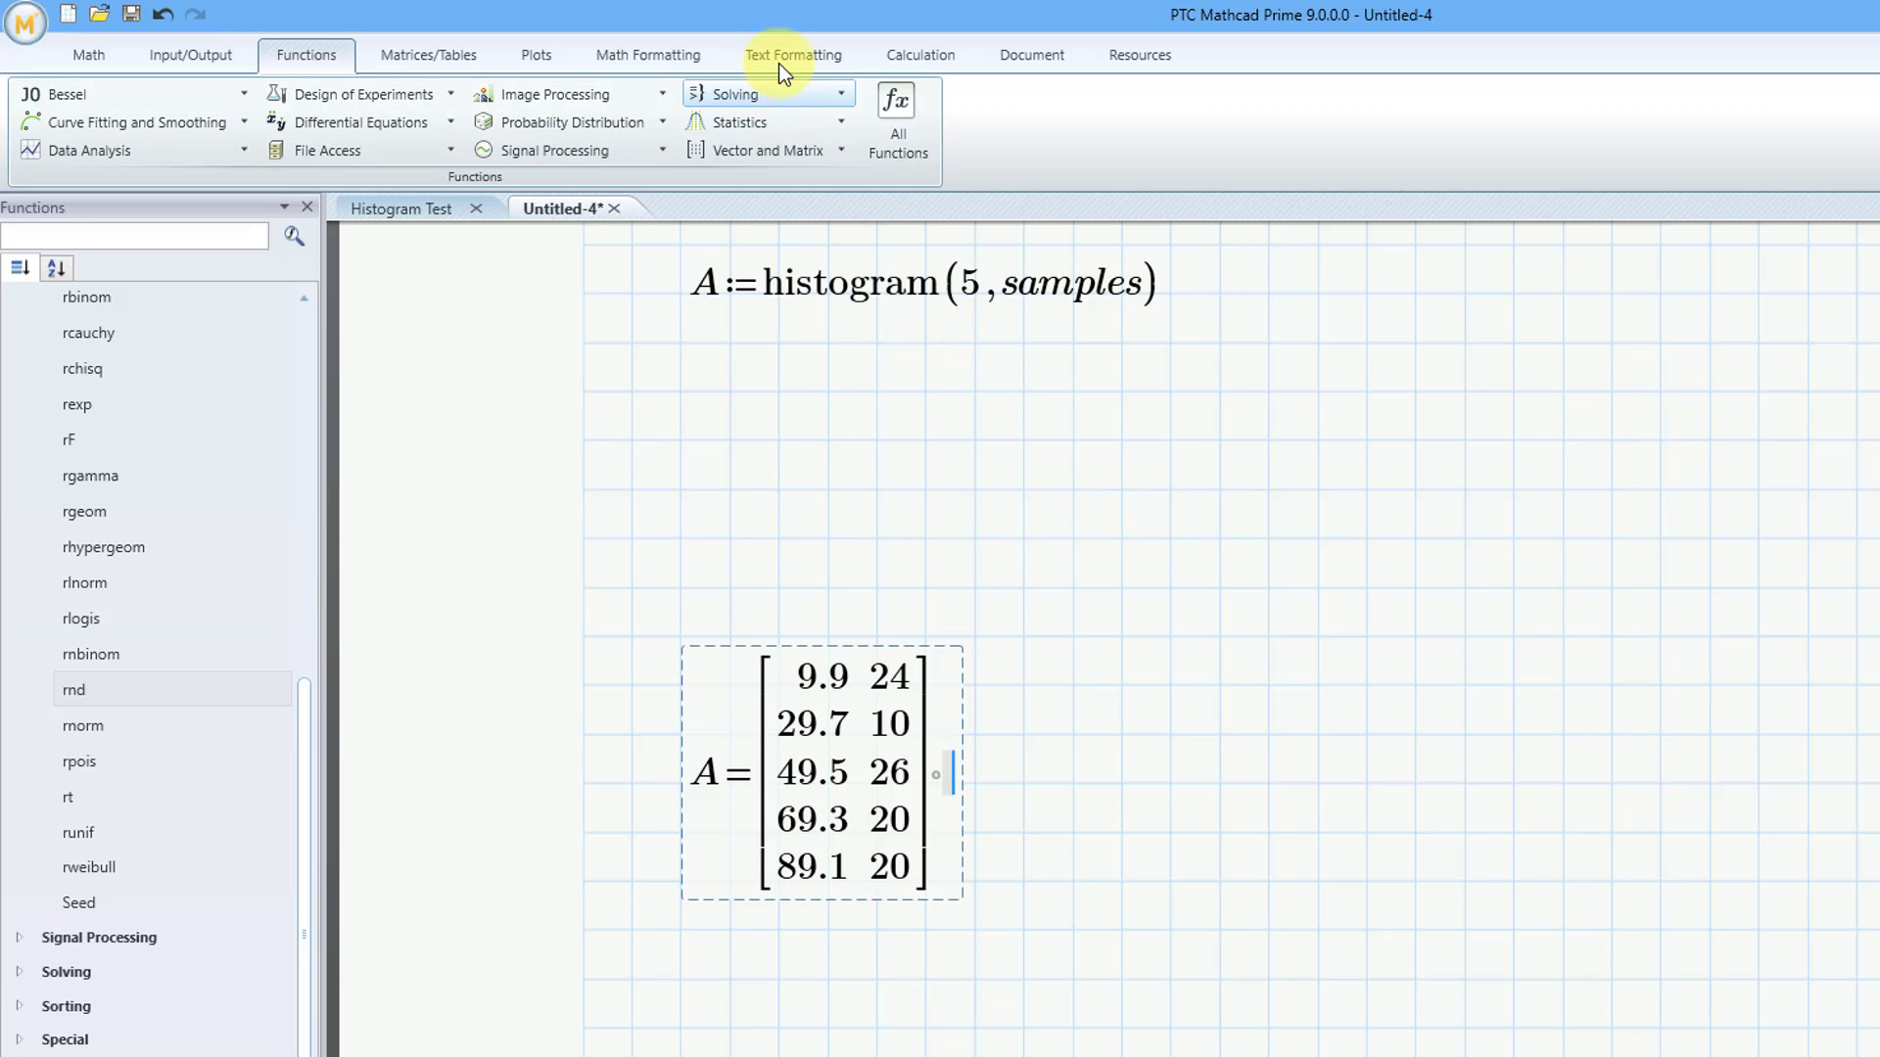
Recalculate the worksheet five times to regenerate the random samples and the histogram matrix A
{"action": "left_click", "coordinate": [903, 56]}
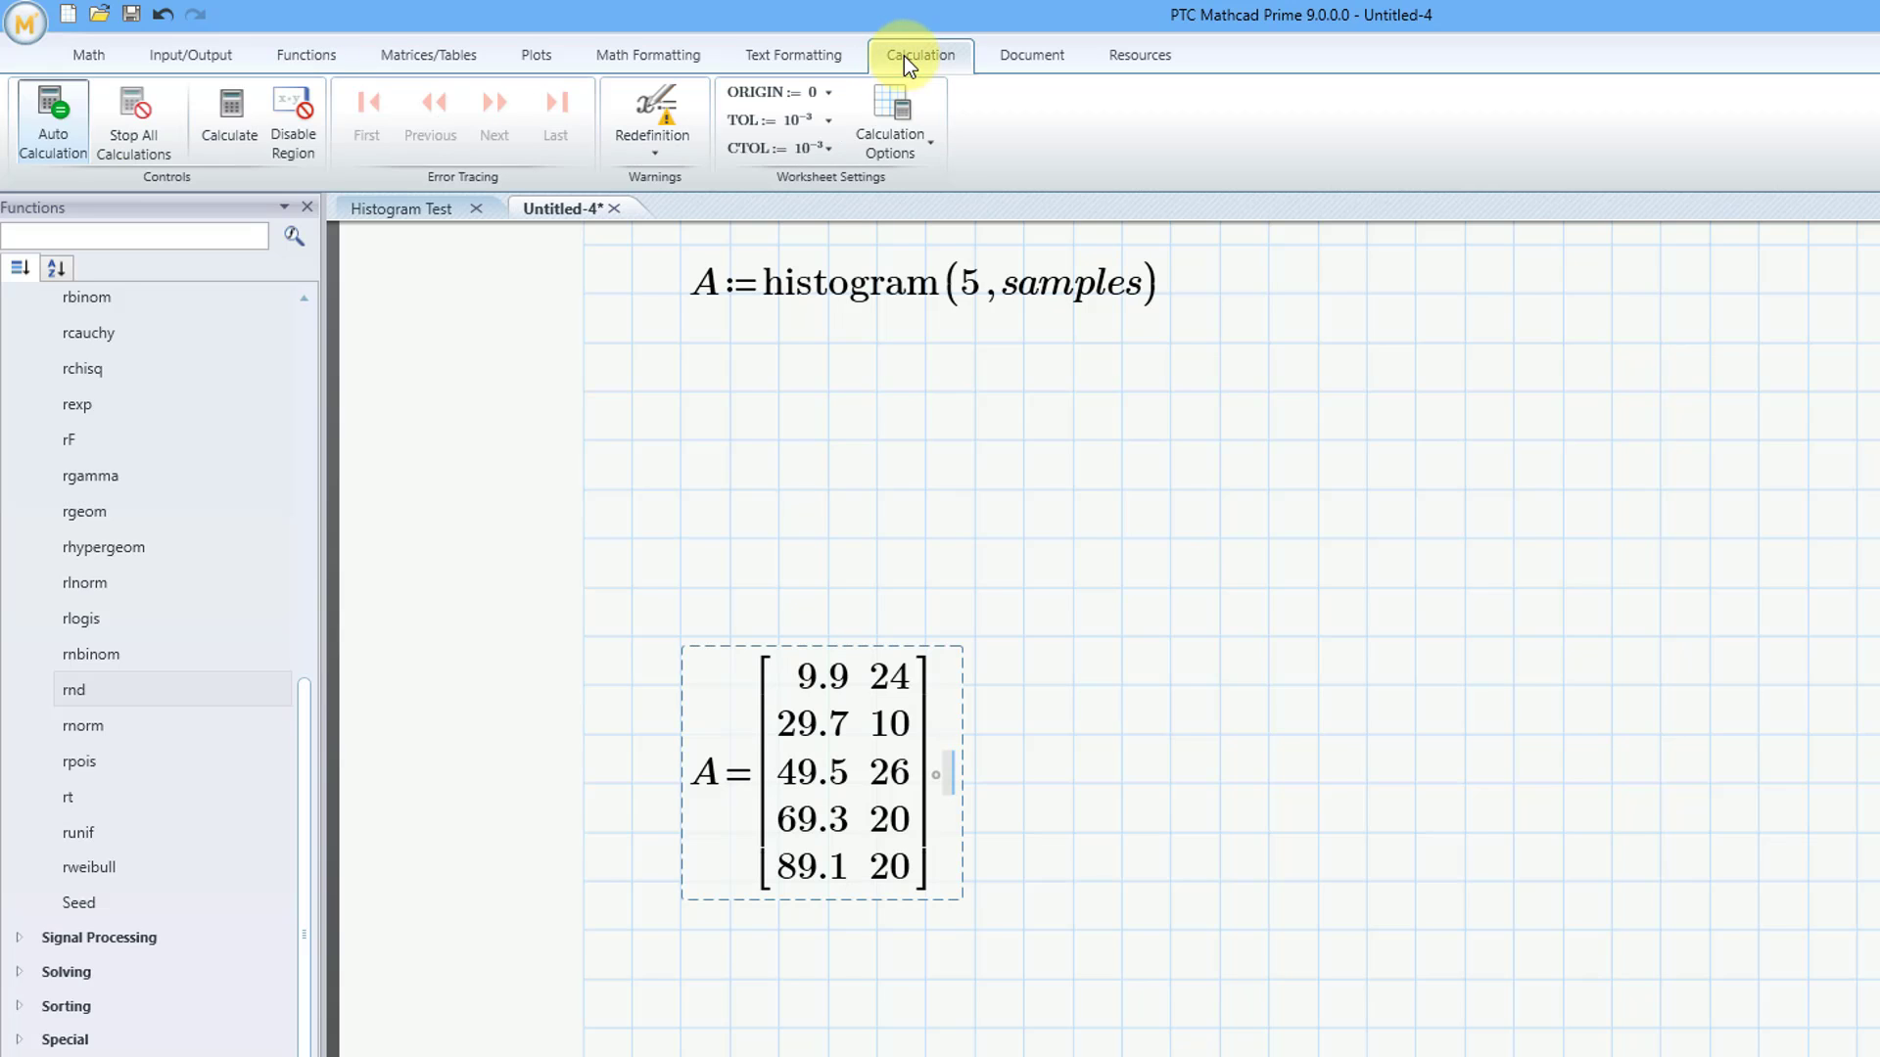
{"action": "left_click", "coordinate": [249, 126]}
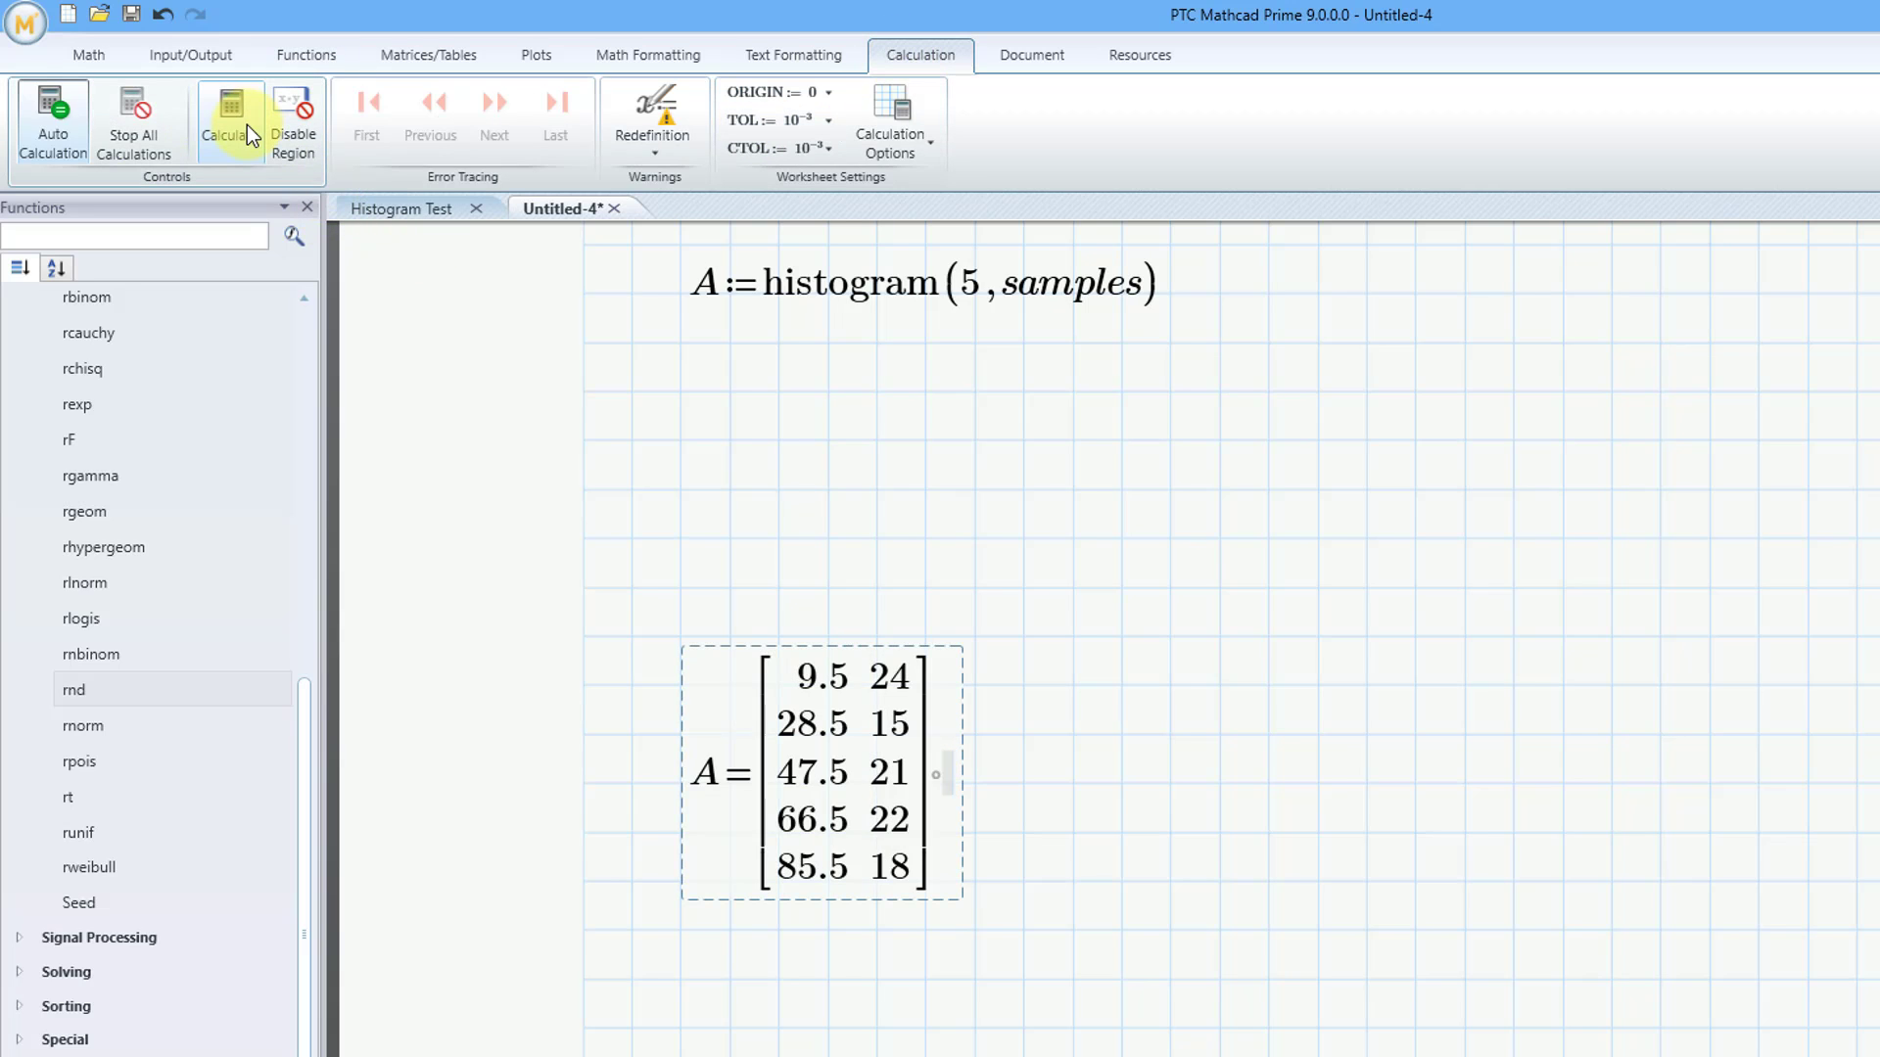
{"action": "left_click", "coordinate": [246, 126]}
{"action": "left_click", "coordinate": [247, 125]}
{"action": "left_click", "coordinate": [246, 125]}
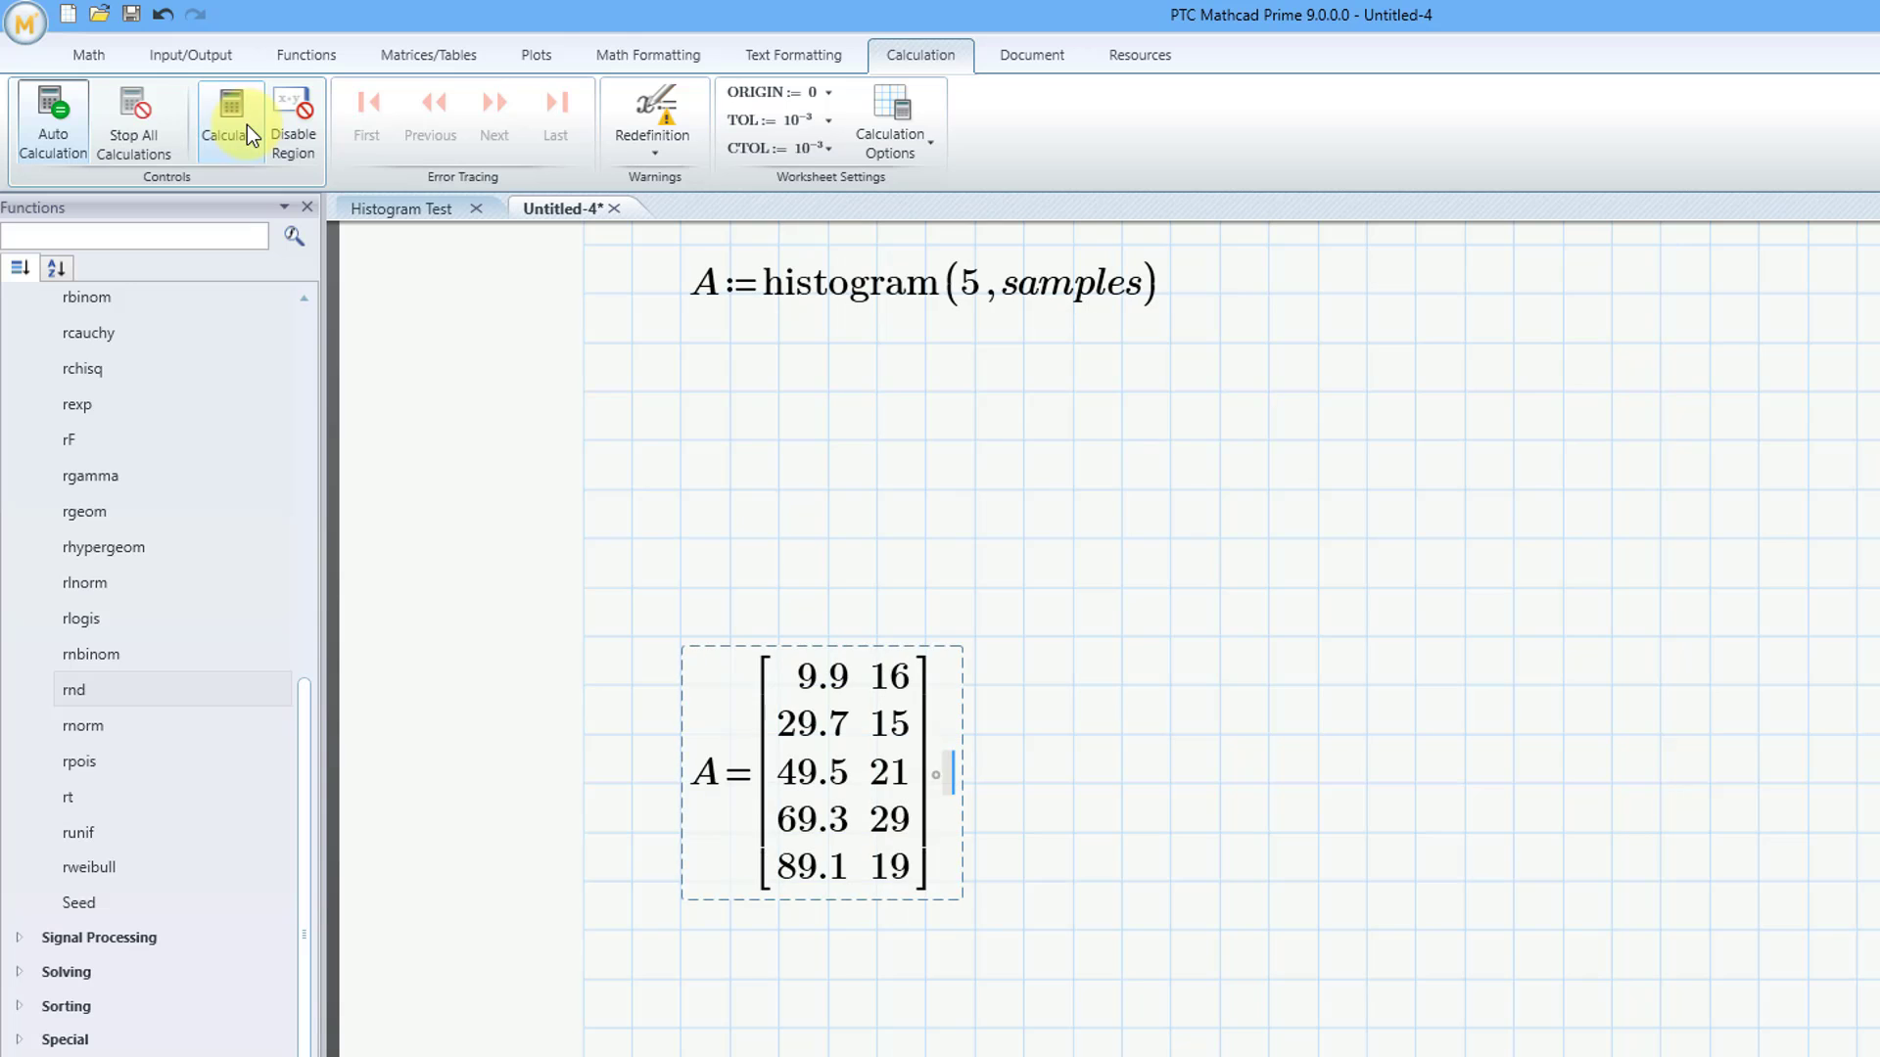
{"action": "left_click", "coordinate": [247, 125]}
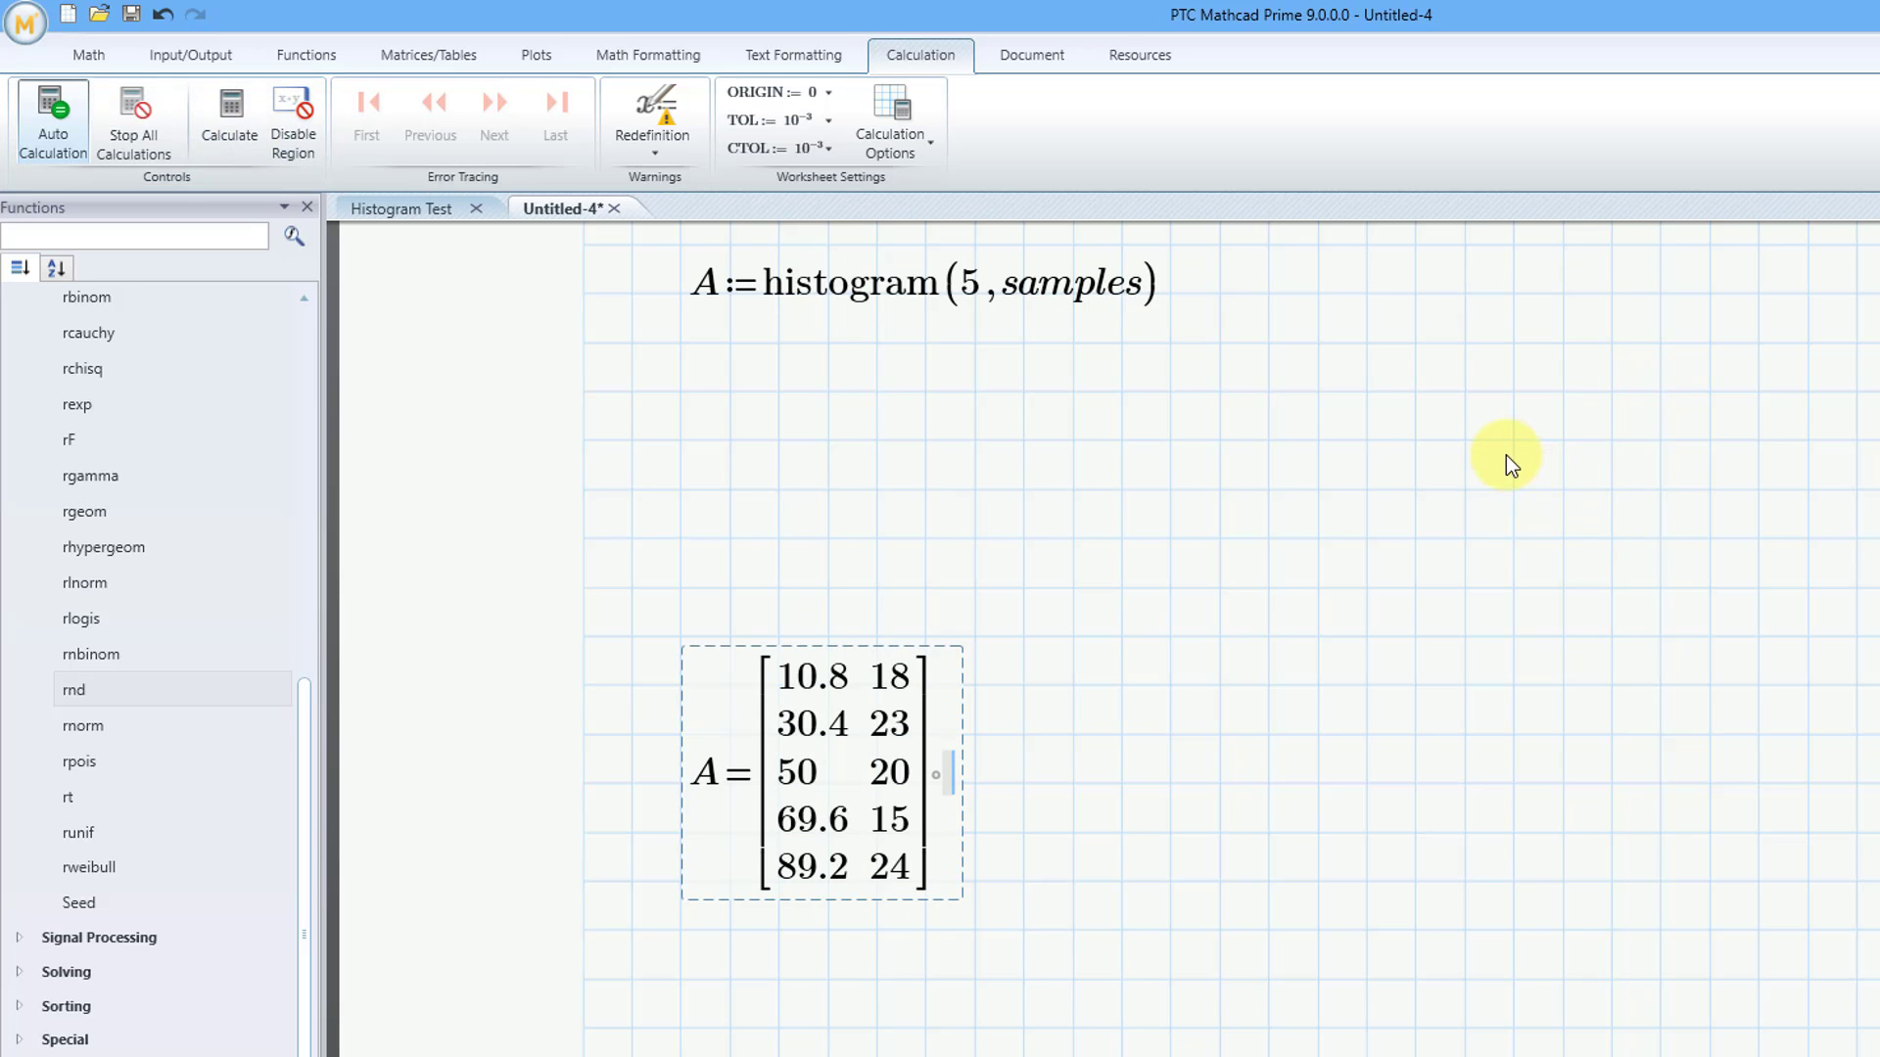
Insert a chart component near the start of the second page, below the evaluated matrix A
{"action": "scroll", "coordinate": [1506, 456], "scroll_direction": "down", "scroll_amount": 4}
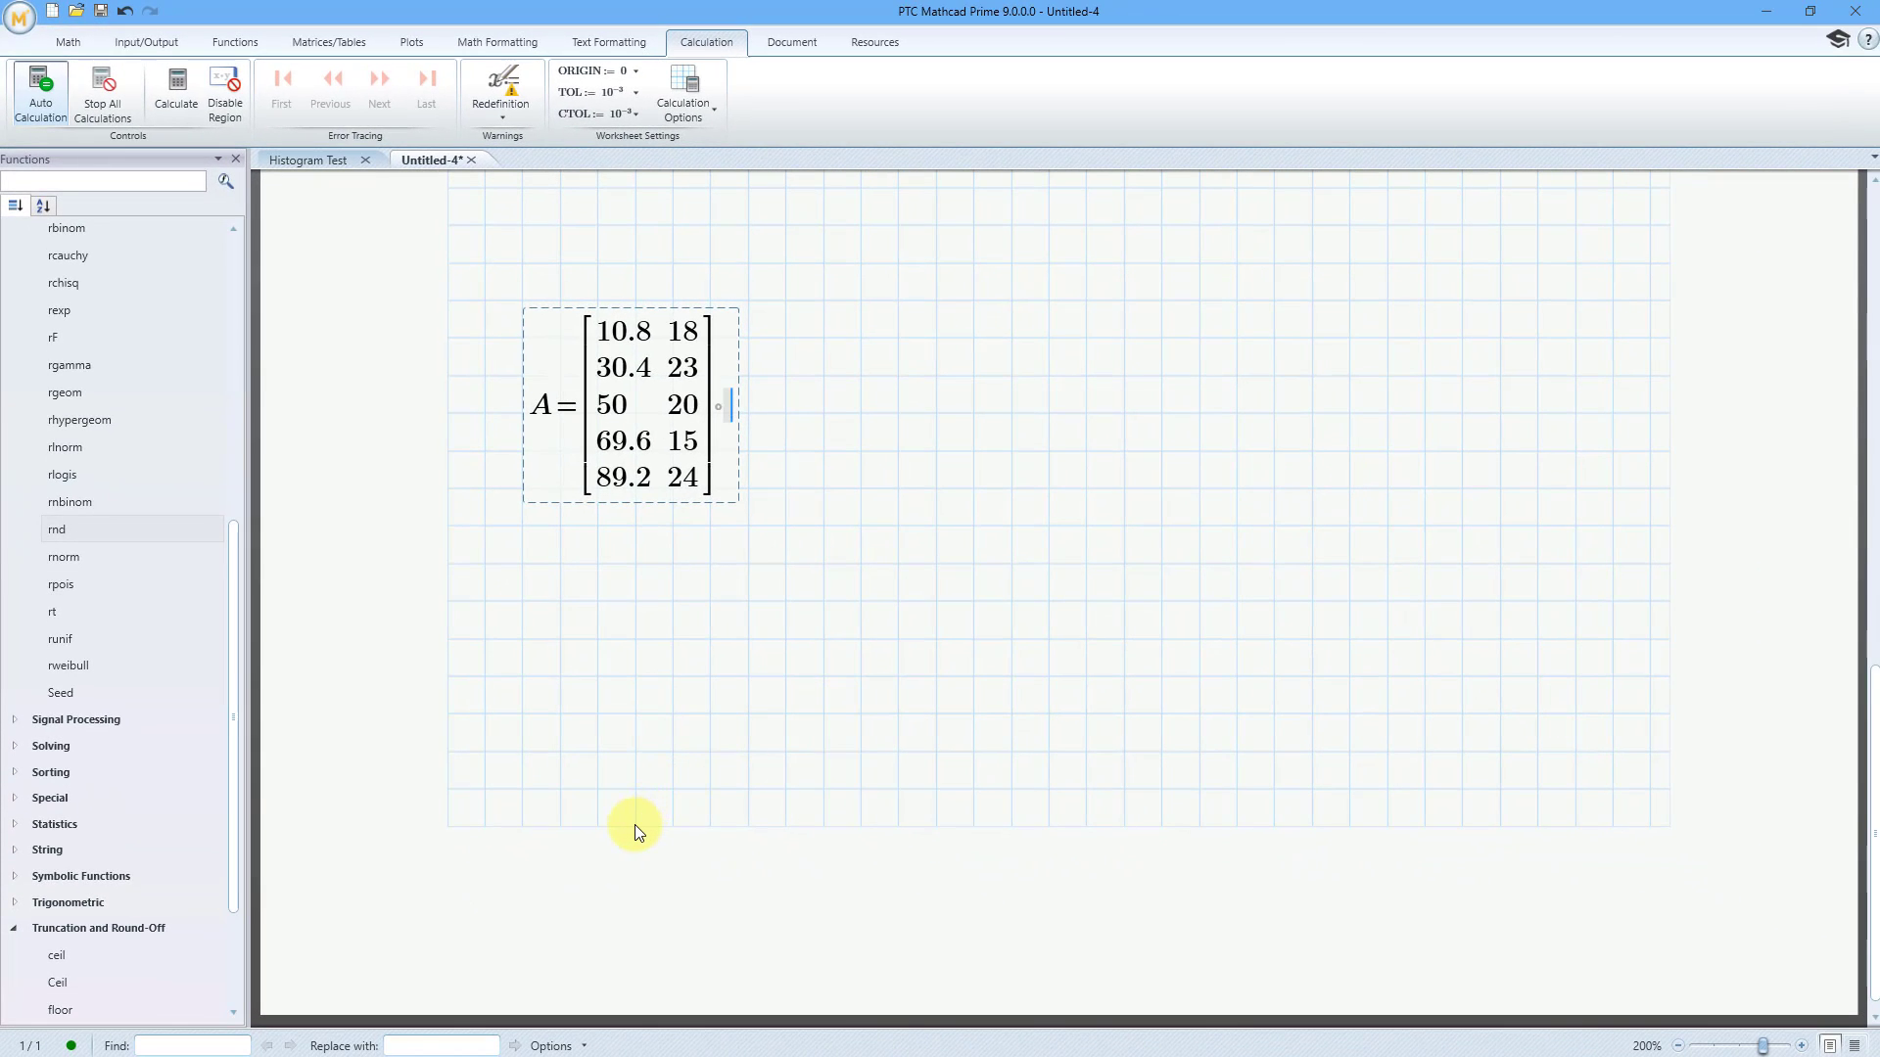
{"action": "left_click", "coordinate": [635, 824]}
{"action": "scroll", "coordinate": [826, 571], "scroll_direction": "down", "scroll_amount": 5}
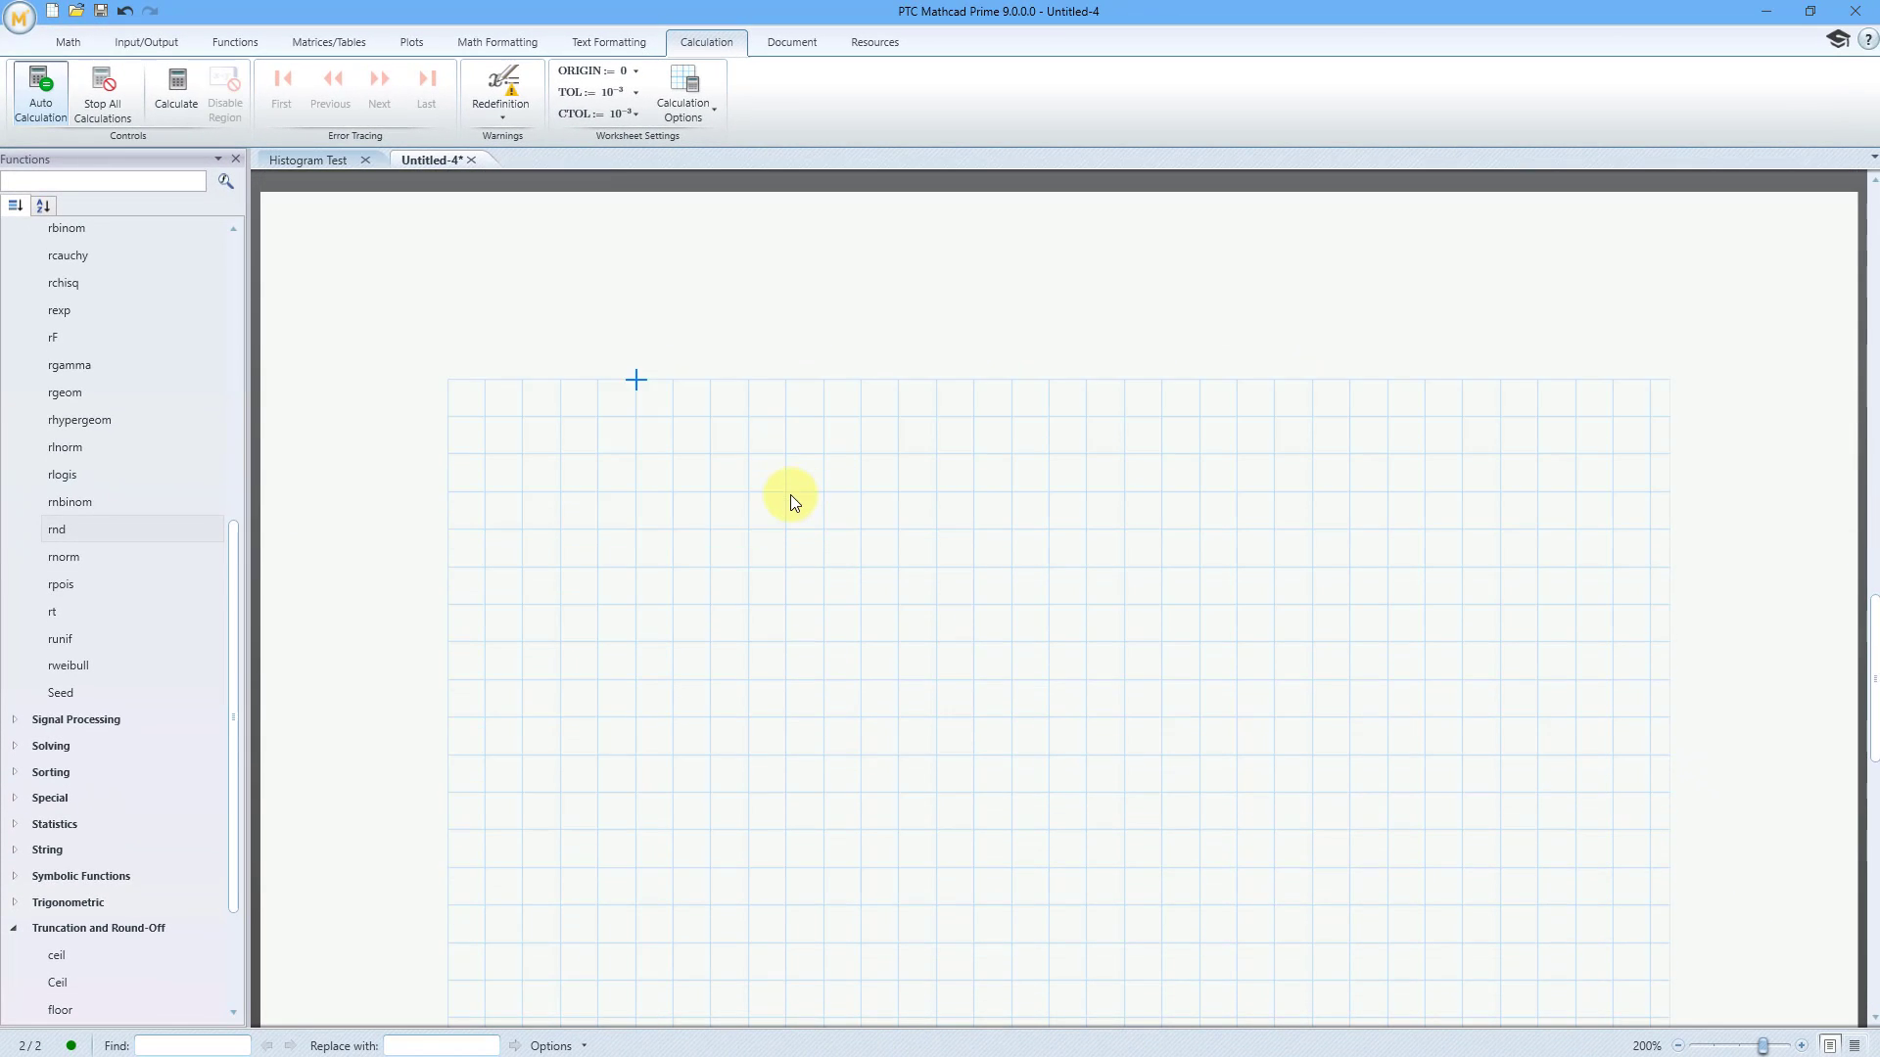
{"action": "scroll", "coordinate": [790, 495], "scroll_direction": "down", "scroll_amount": 2}
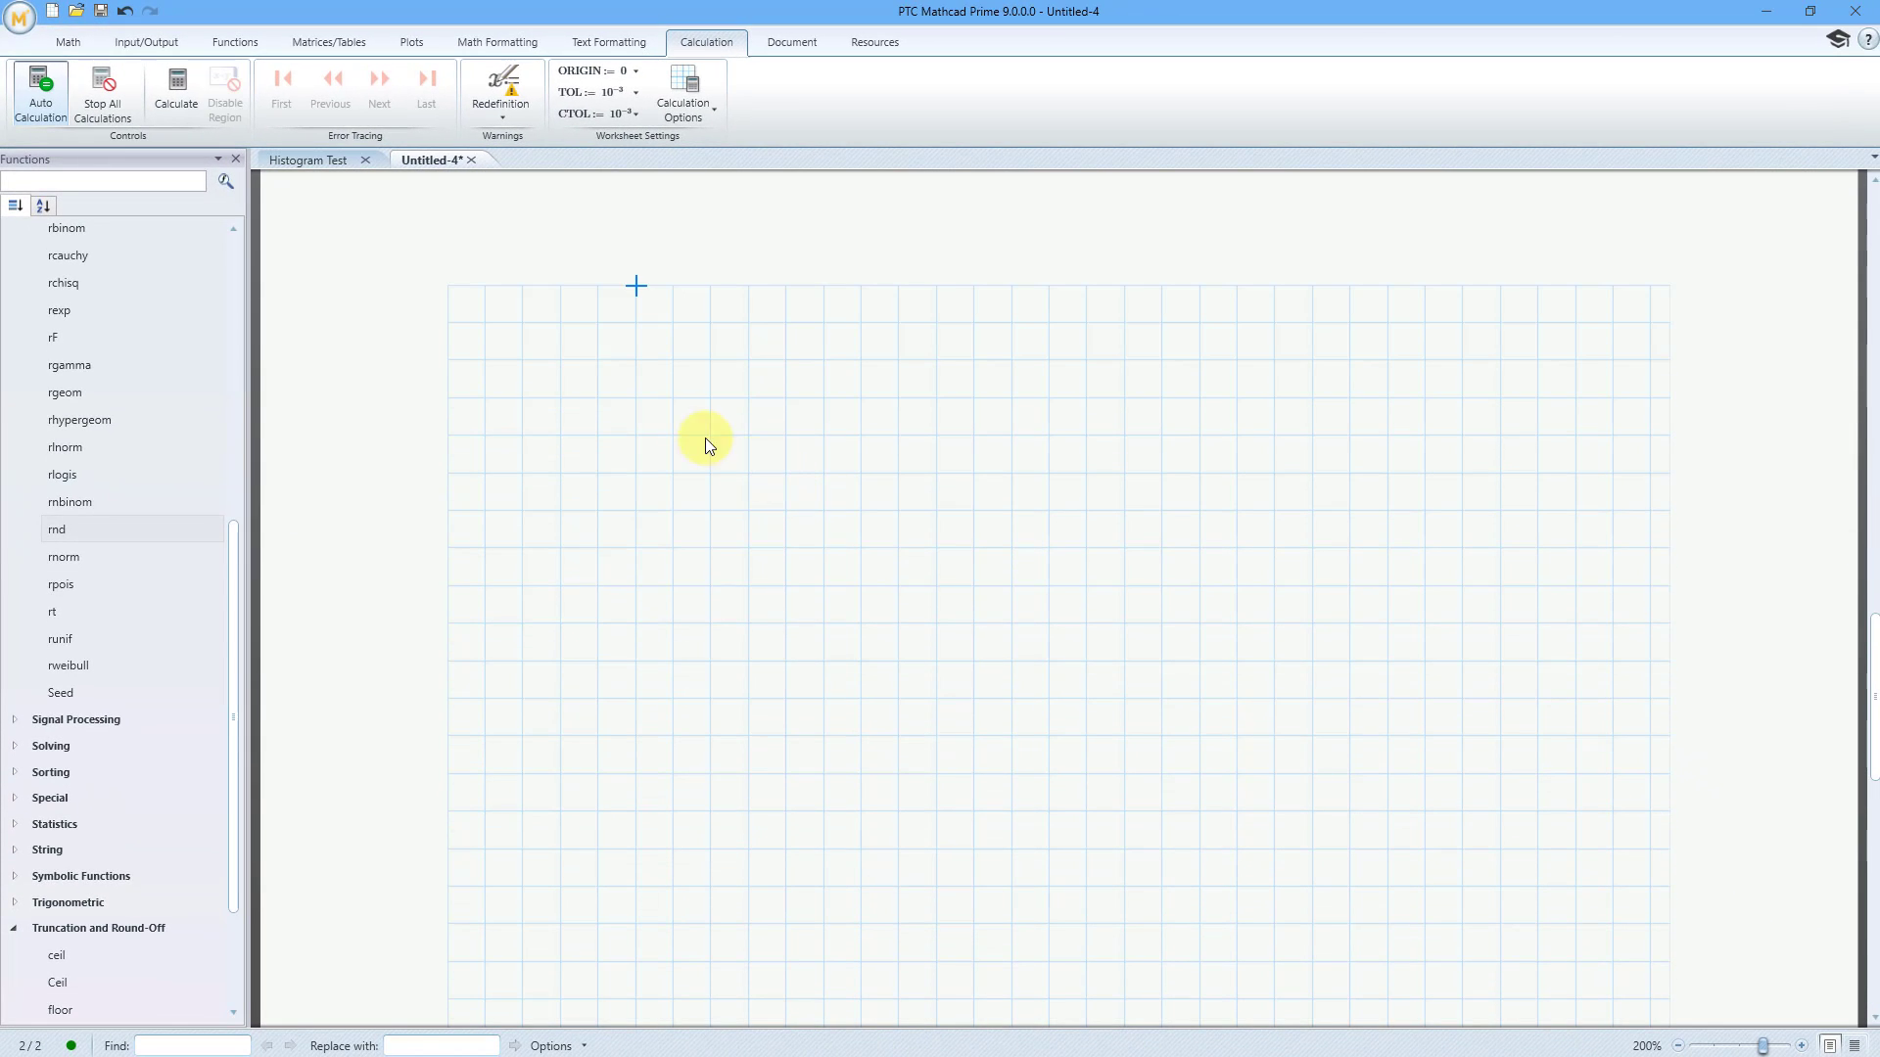
{"action": "left_click", "coordinate": [522, 360]}
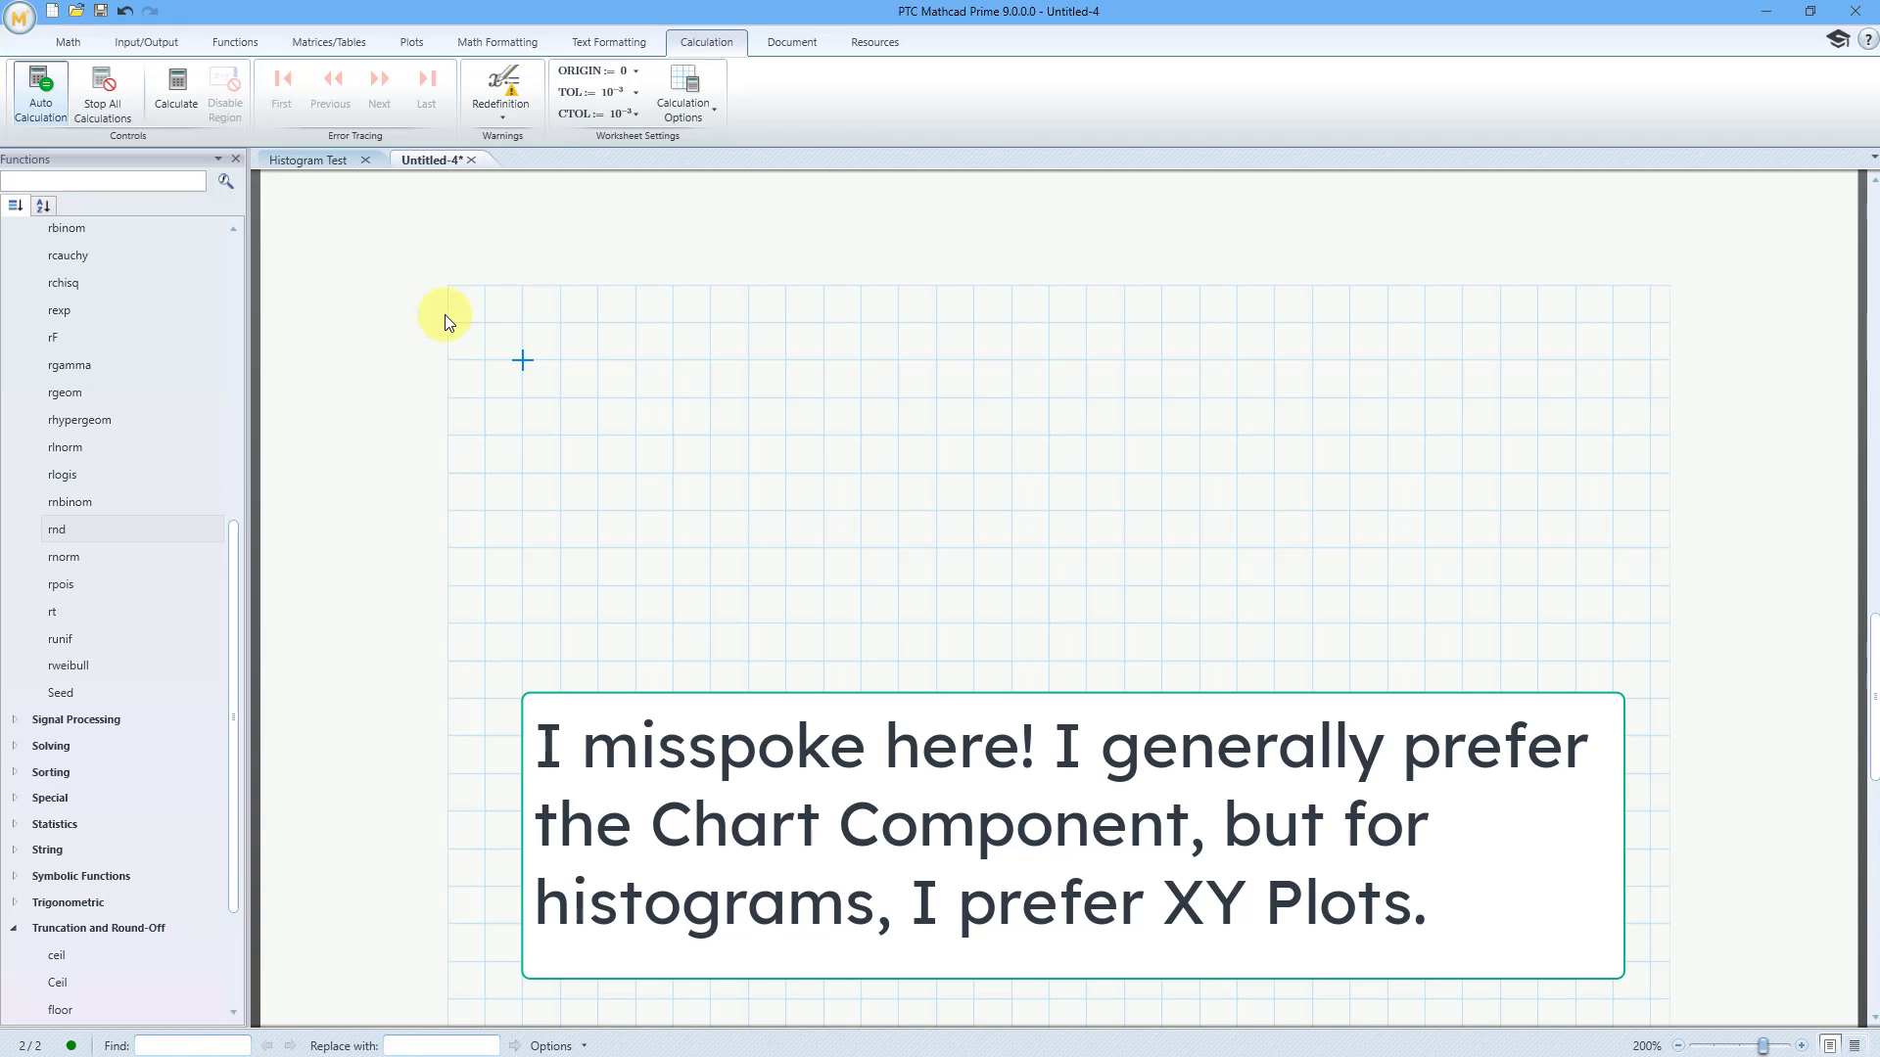
{"action": "left_click", "coordinate": [71, 43]}
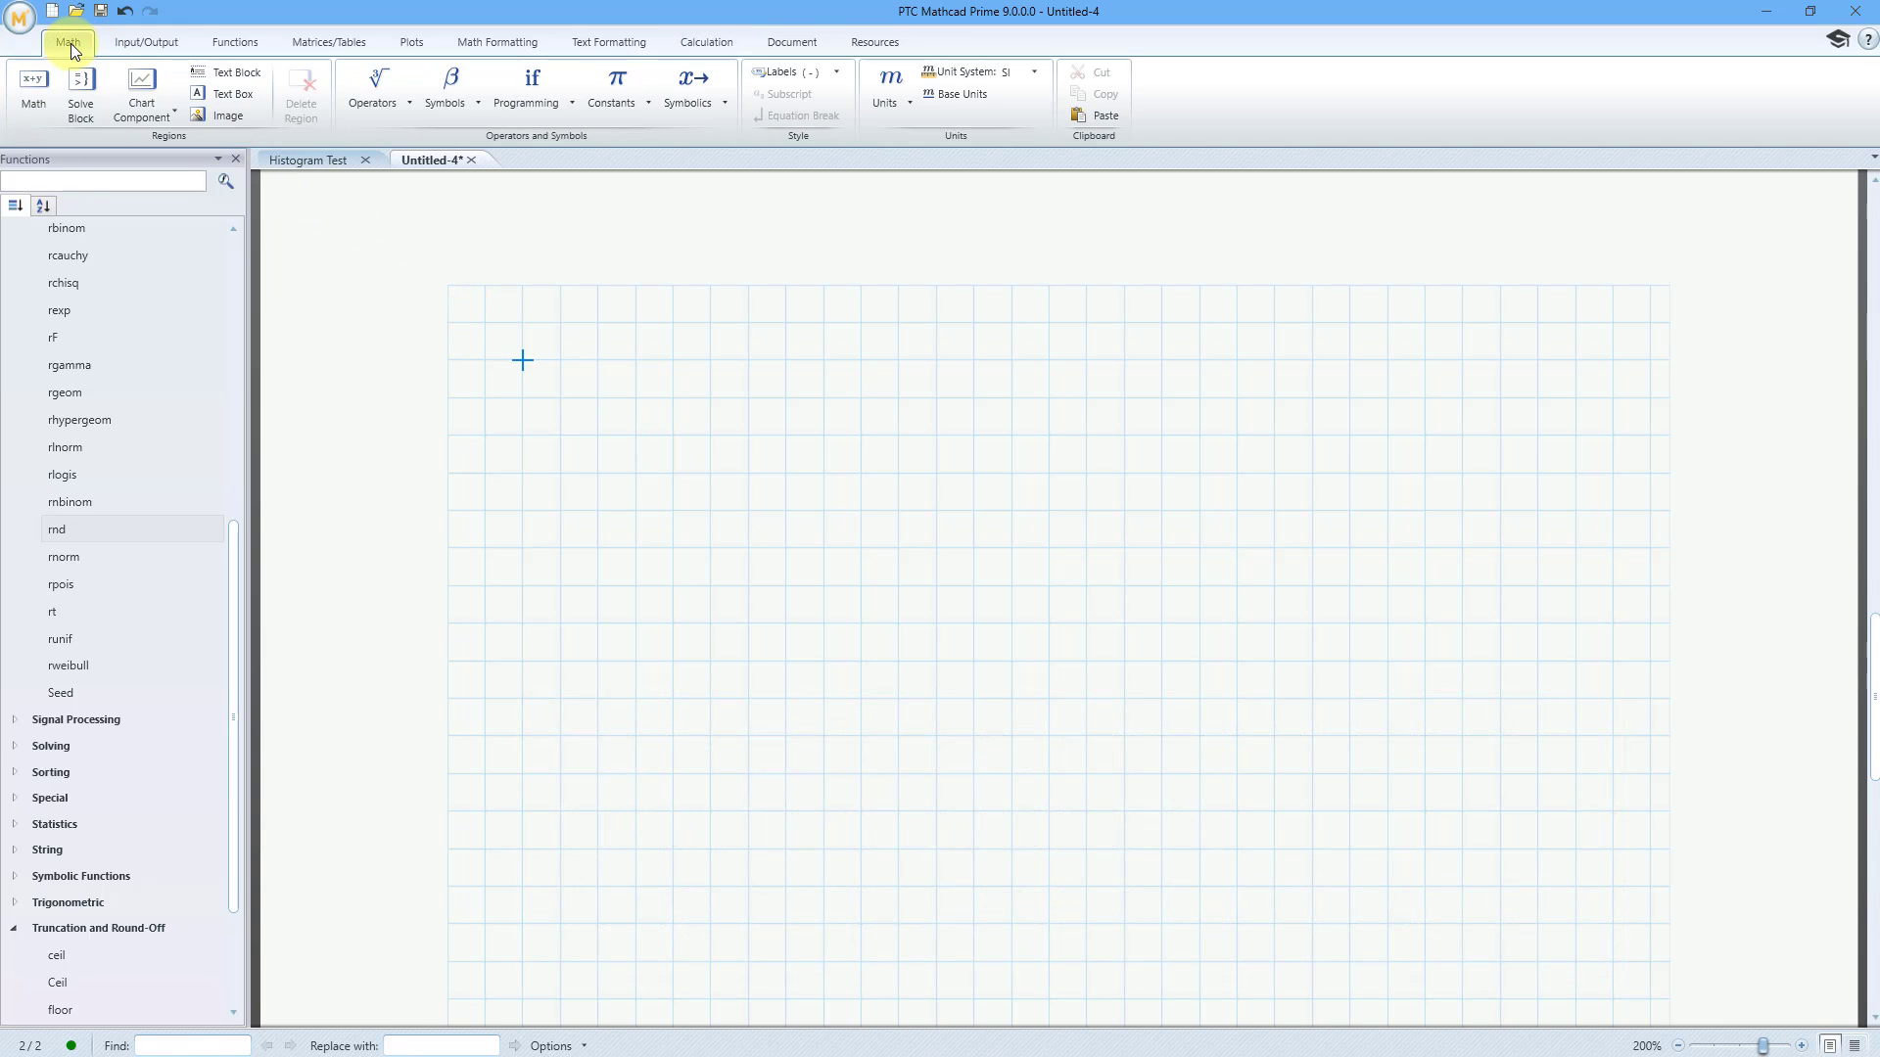
{"action": "left_click", "coordinate": [141, 111]}
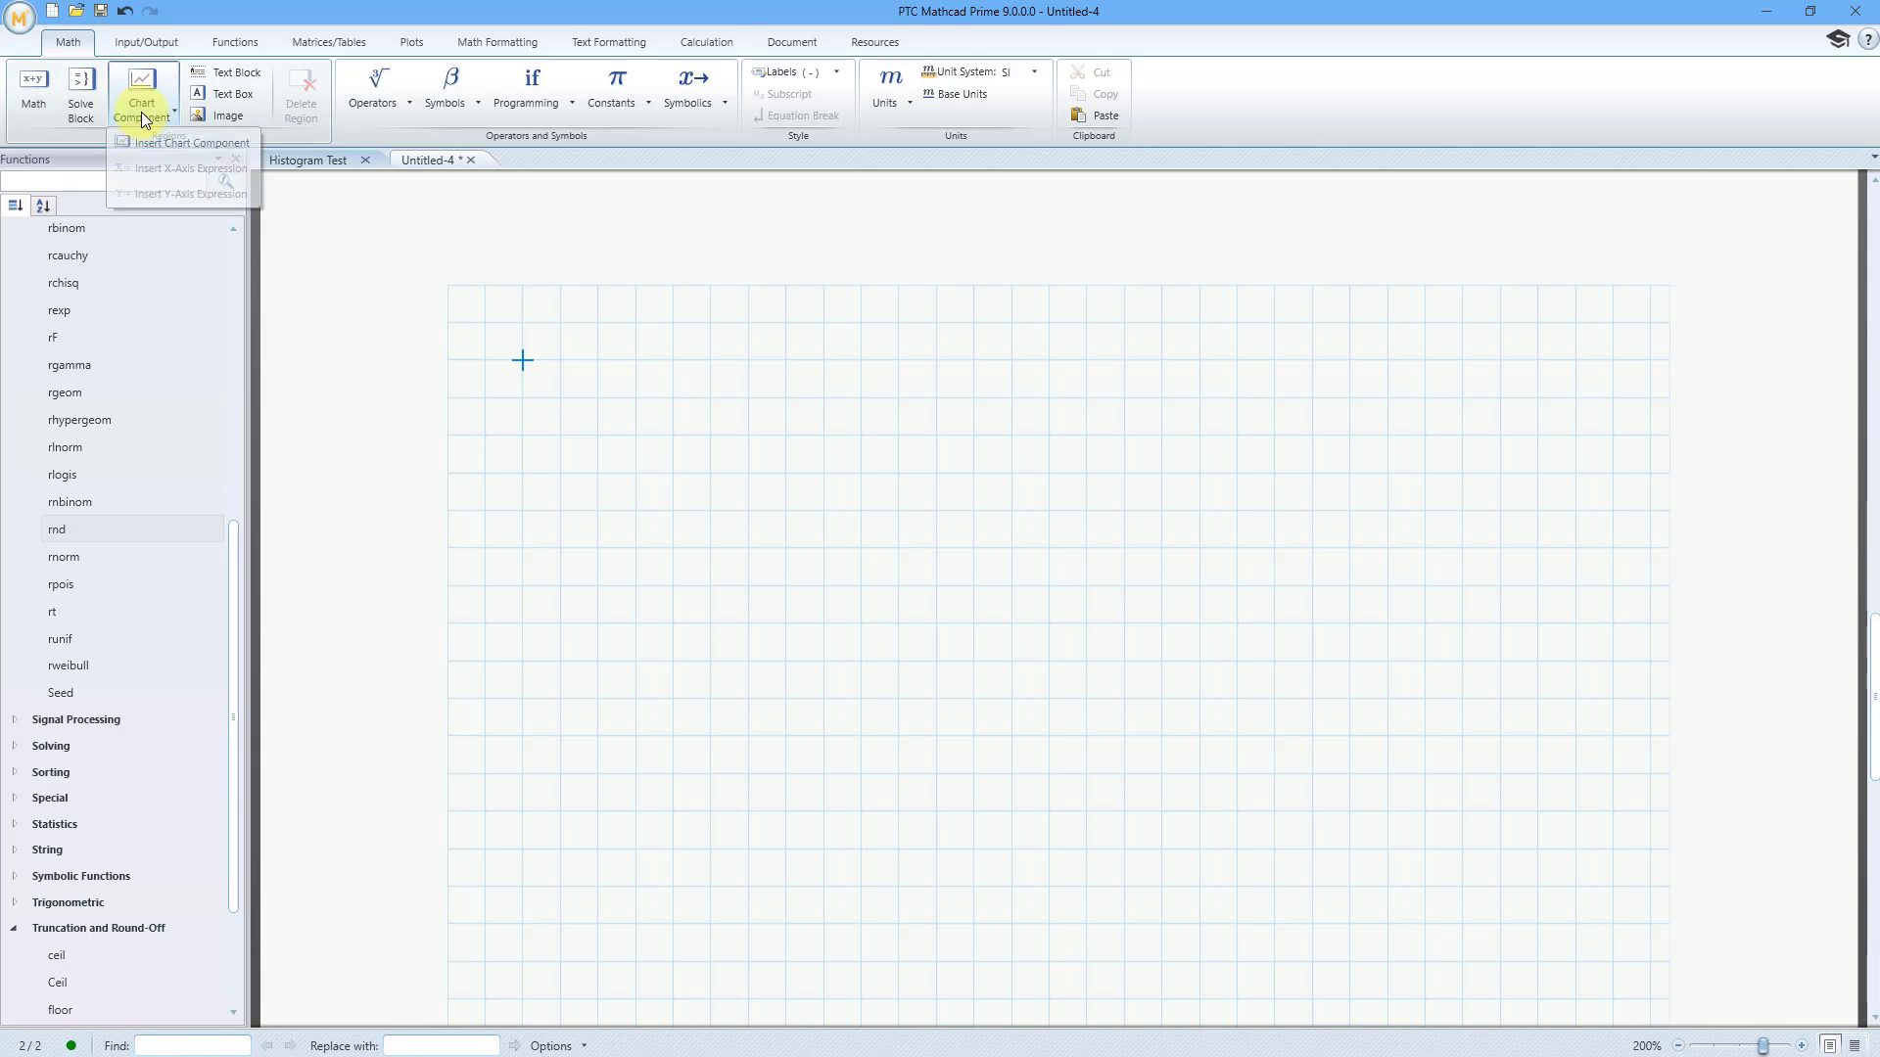
{"action": "left_click", "coordinate": [170, 147]}
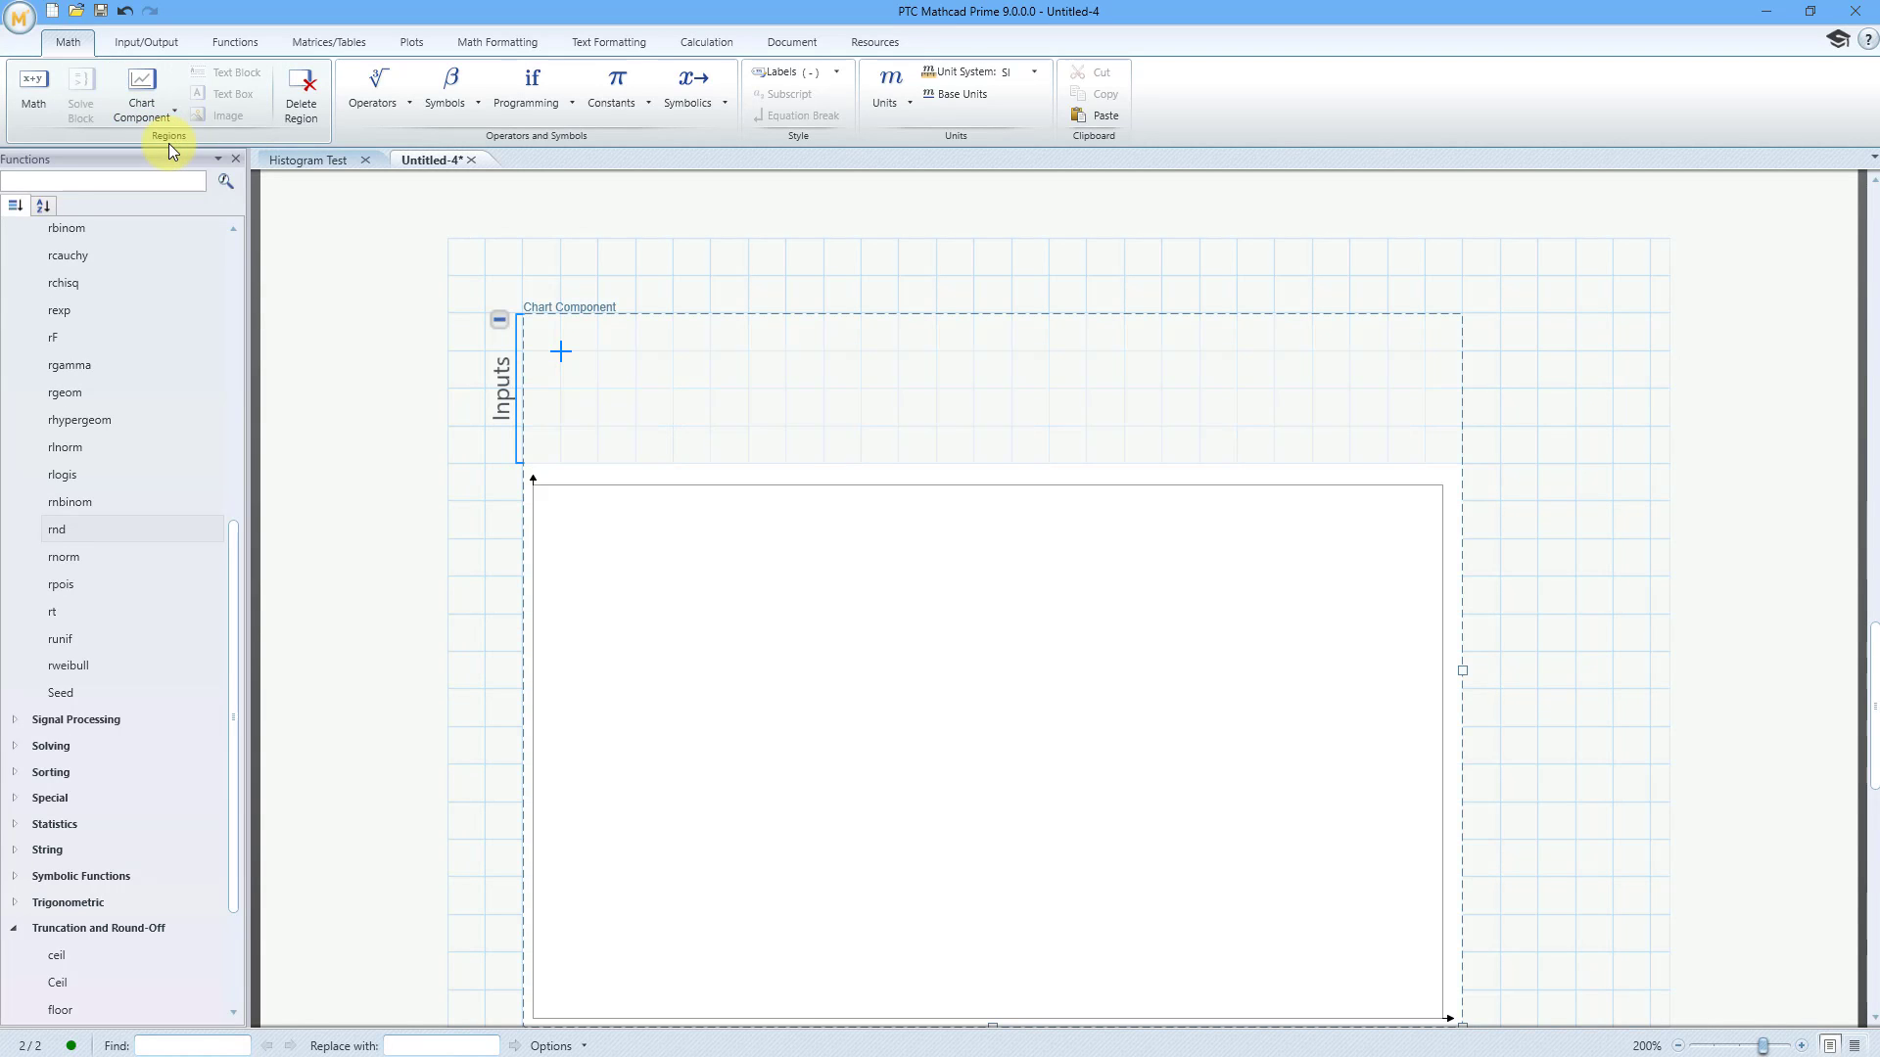
Add an X-axis expression to the chart's inputs and assign it matrix column 1 of A
{"action": "right_click", "coordinate": [564, 392]}
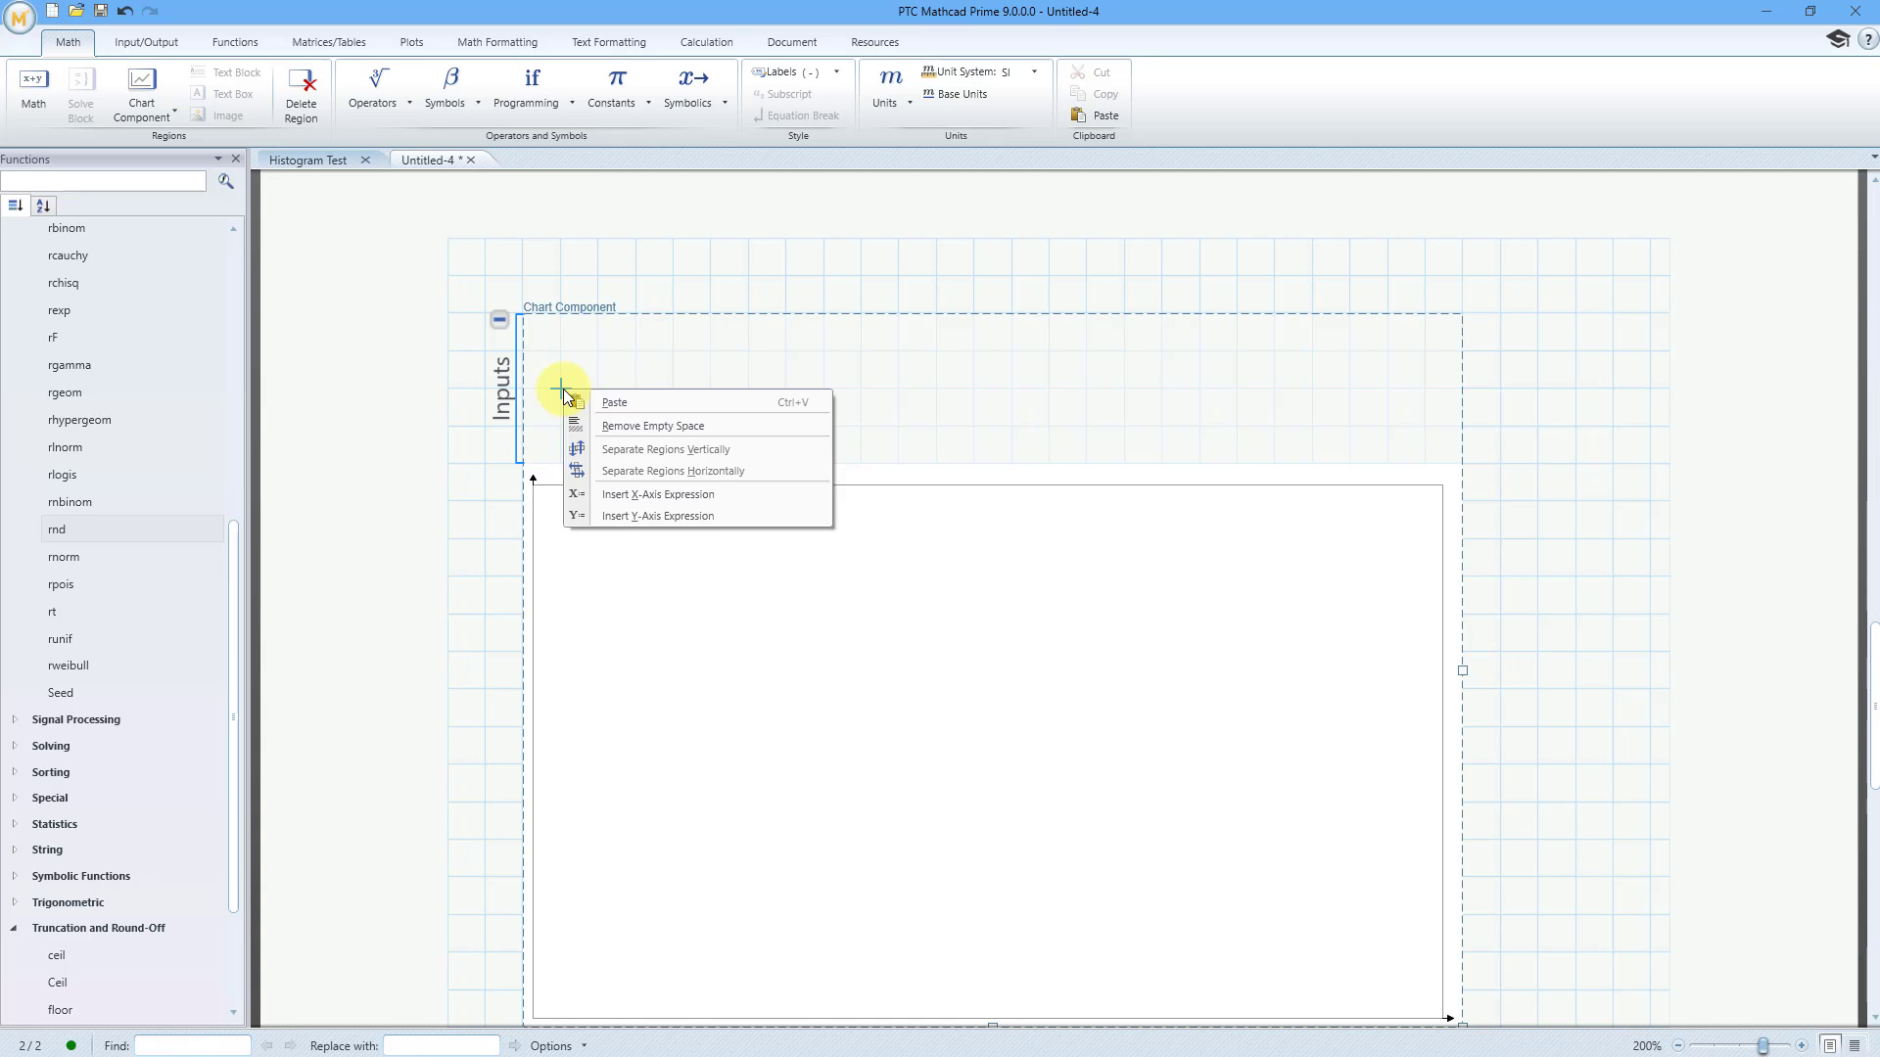
{"action": "left_click", "coordinate": [692, 497]}
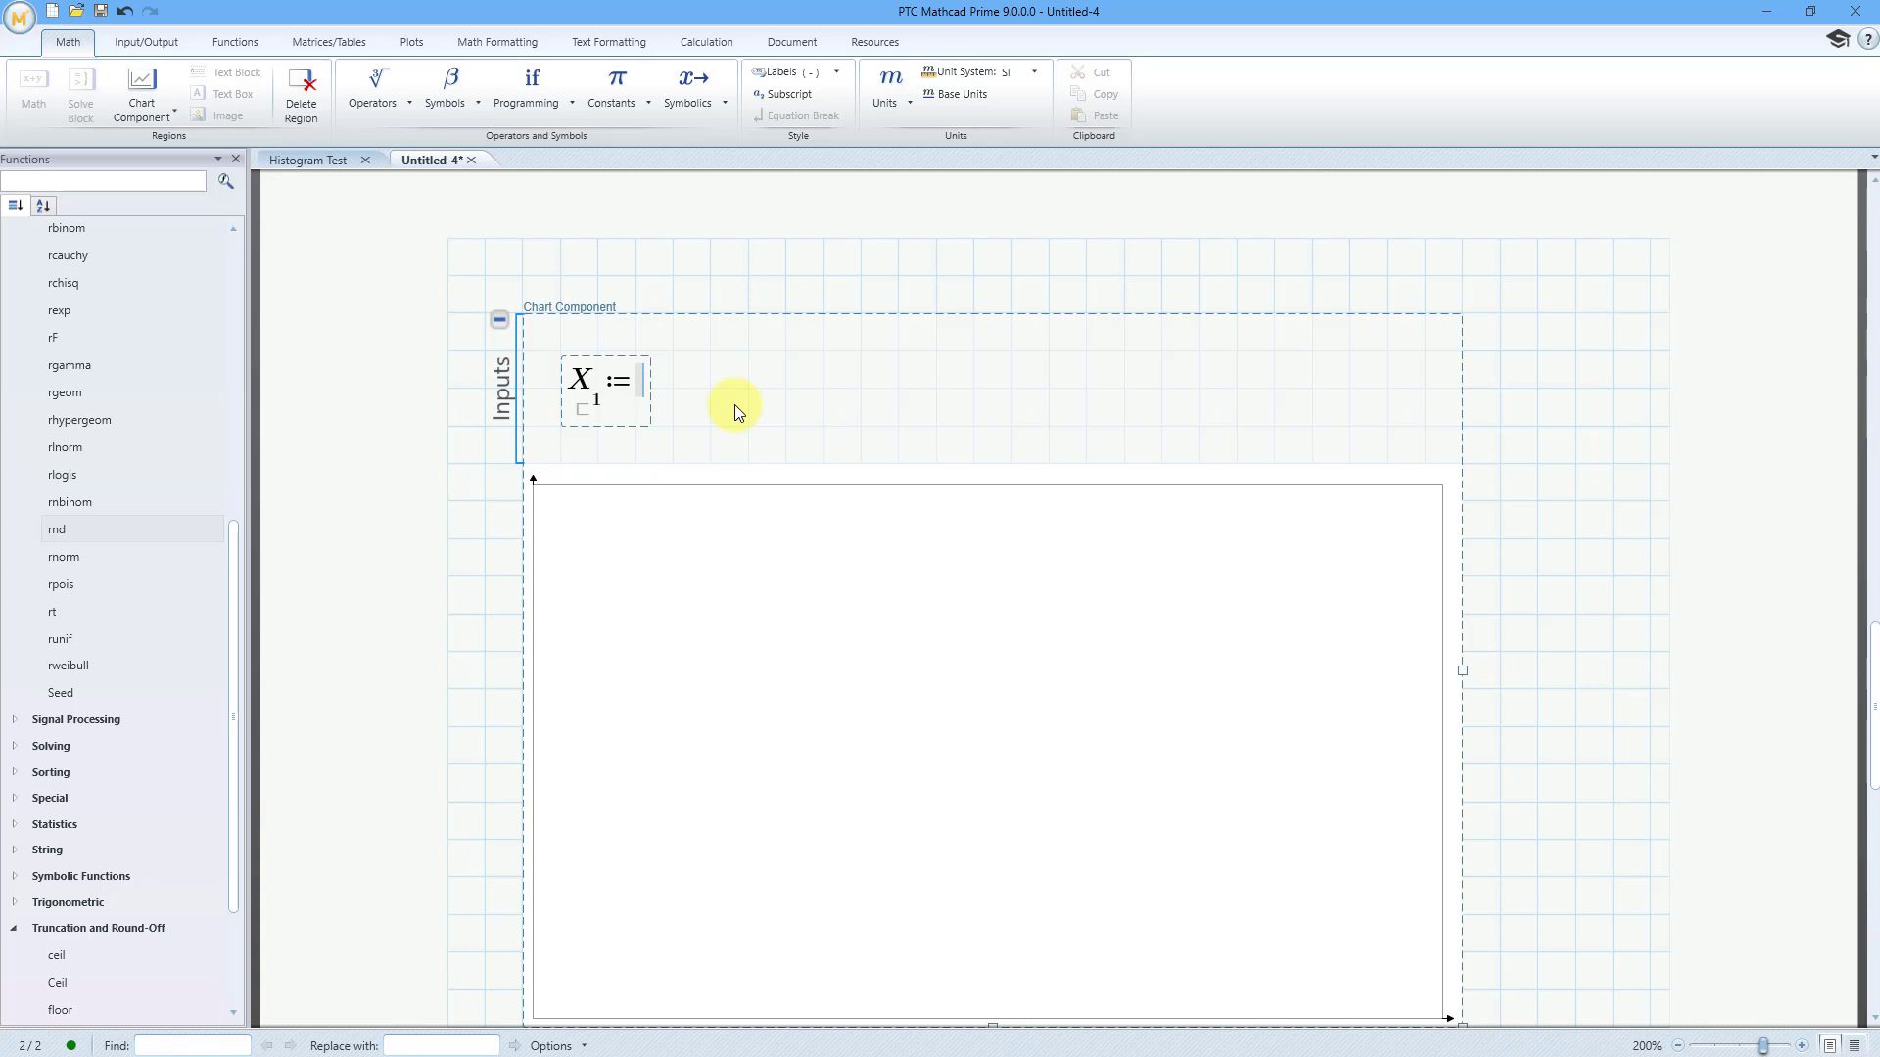
{"action": "type", "text": "A"}
{"action": "left_click", "coordinate": [338, 39]}
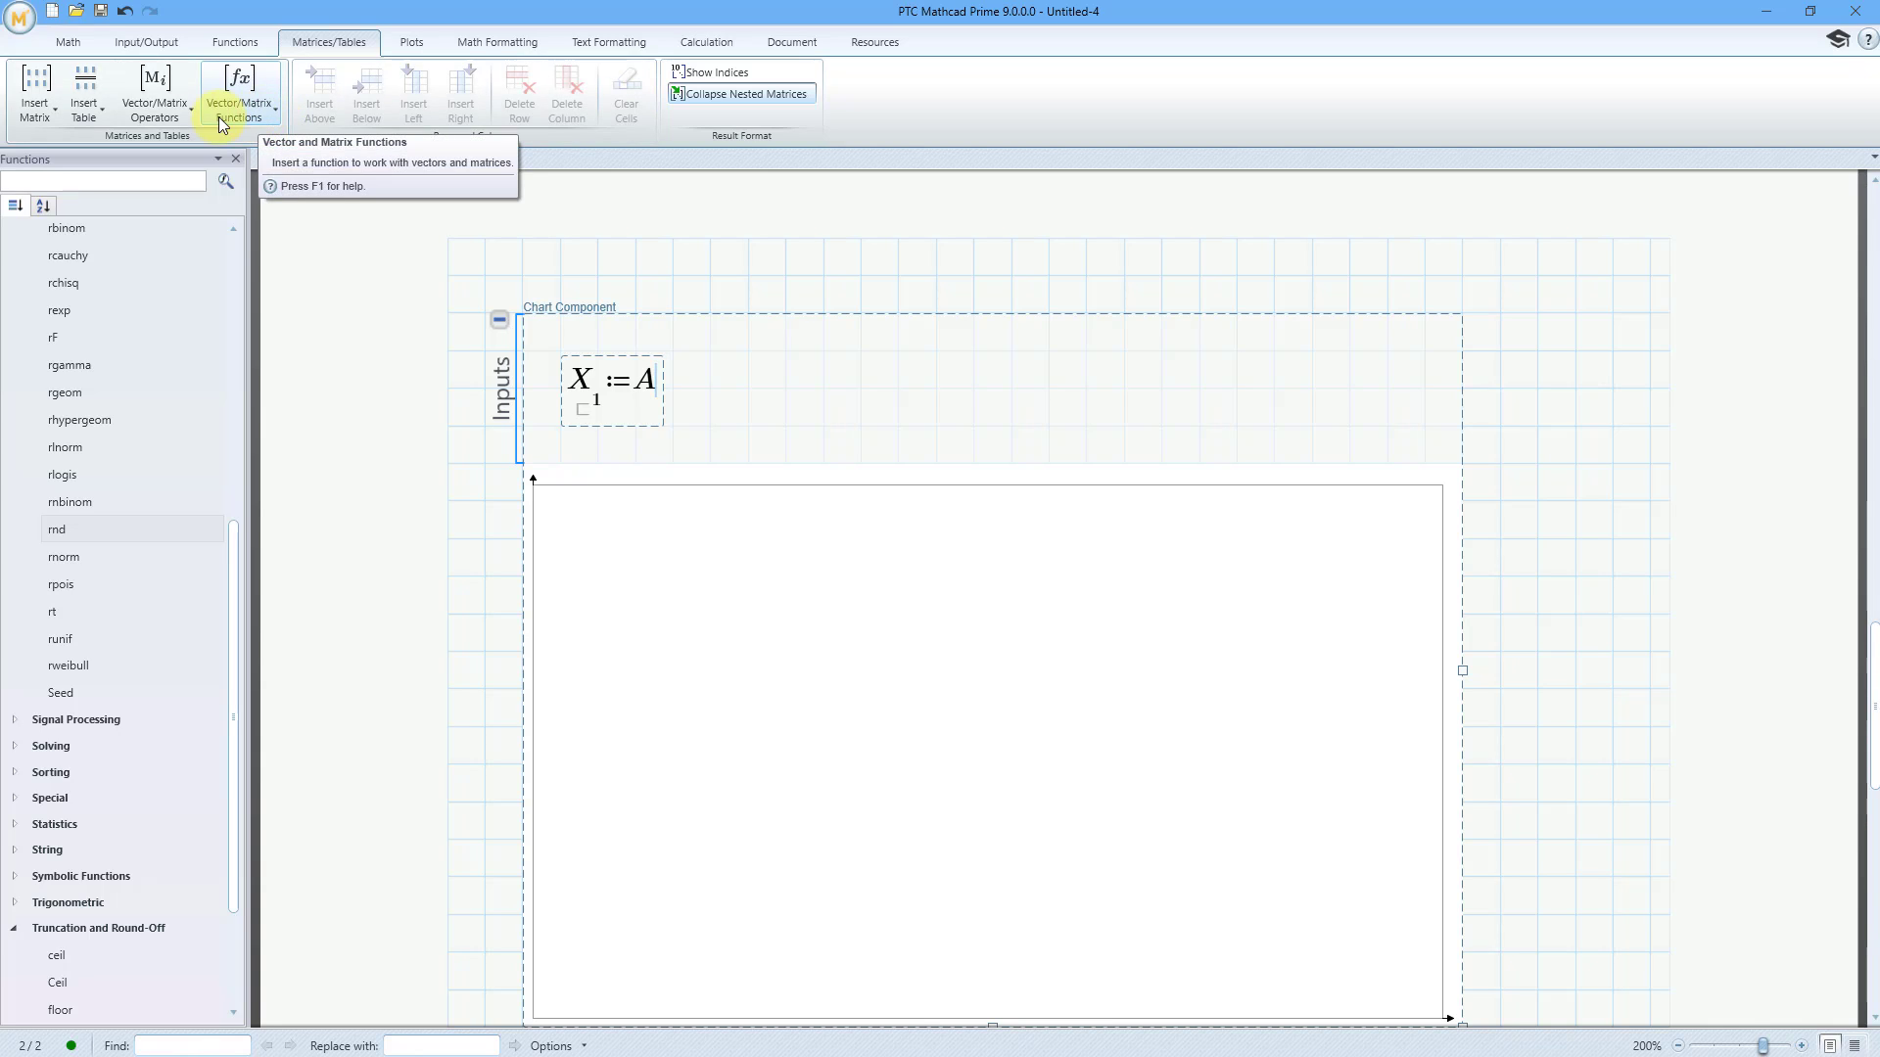
{"action": "left_click", "coordinate": [178, 111]}
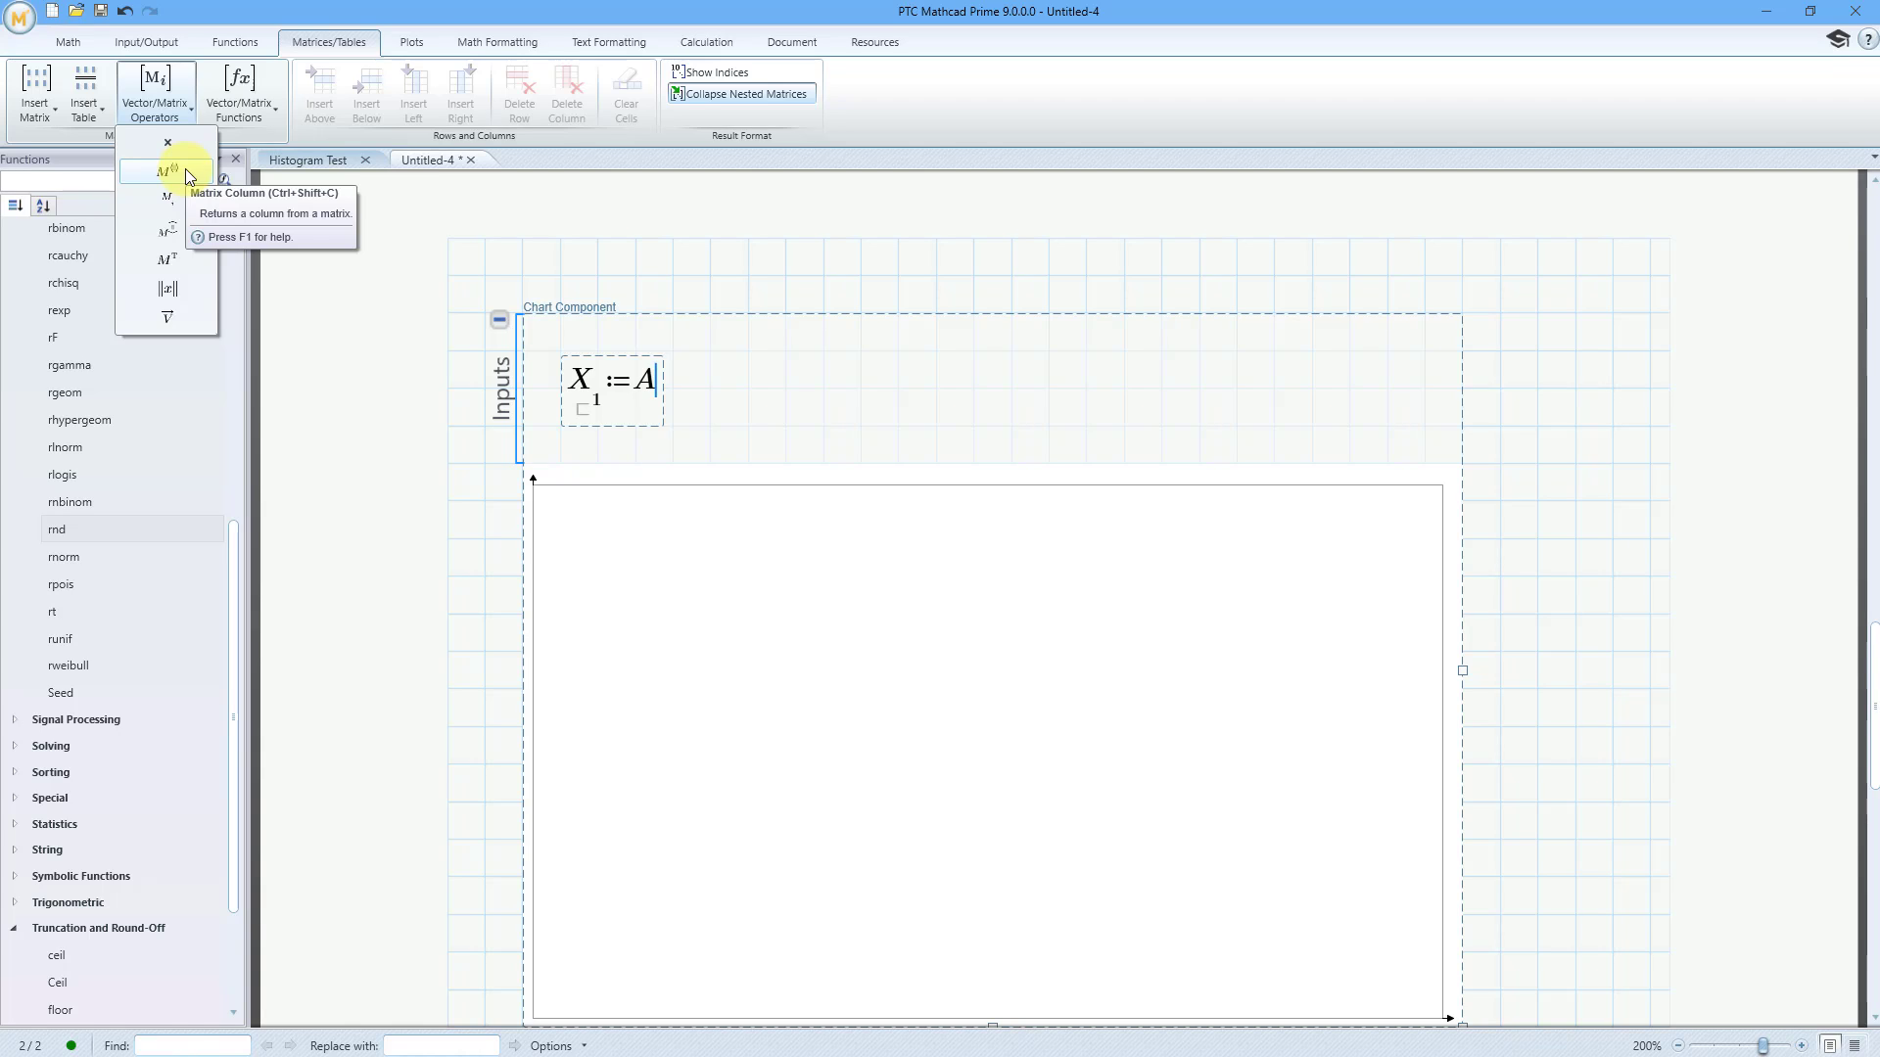
{"action": "left_click", "coordinate": [186, 170]}
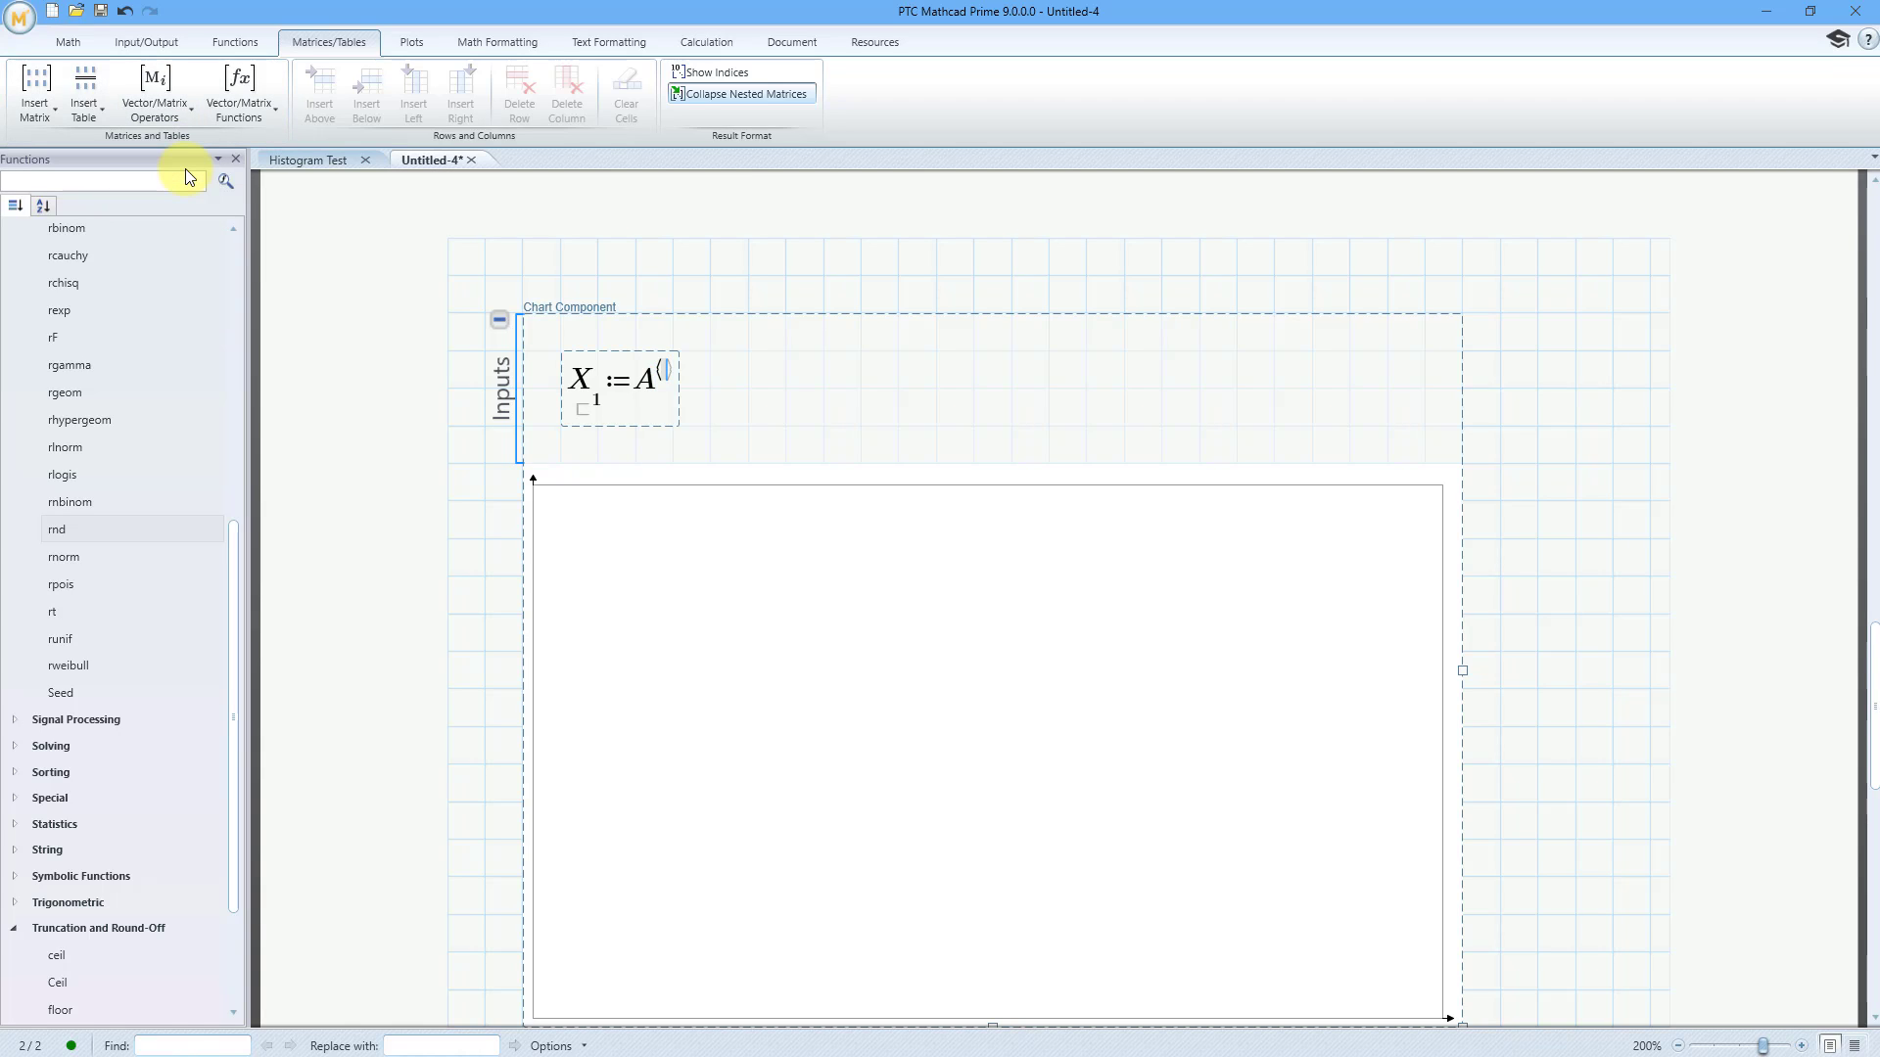
{"action": "type", "text": "1"}
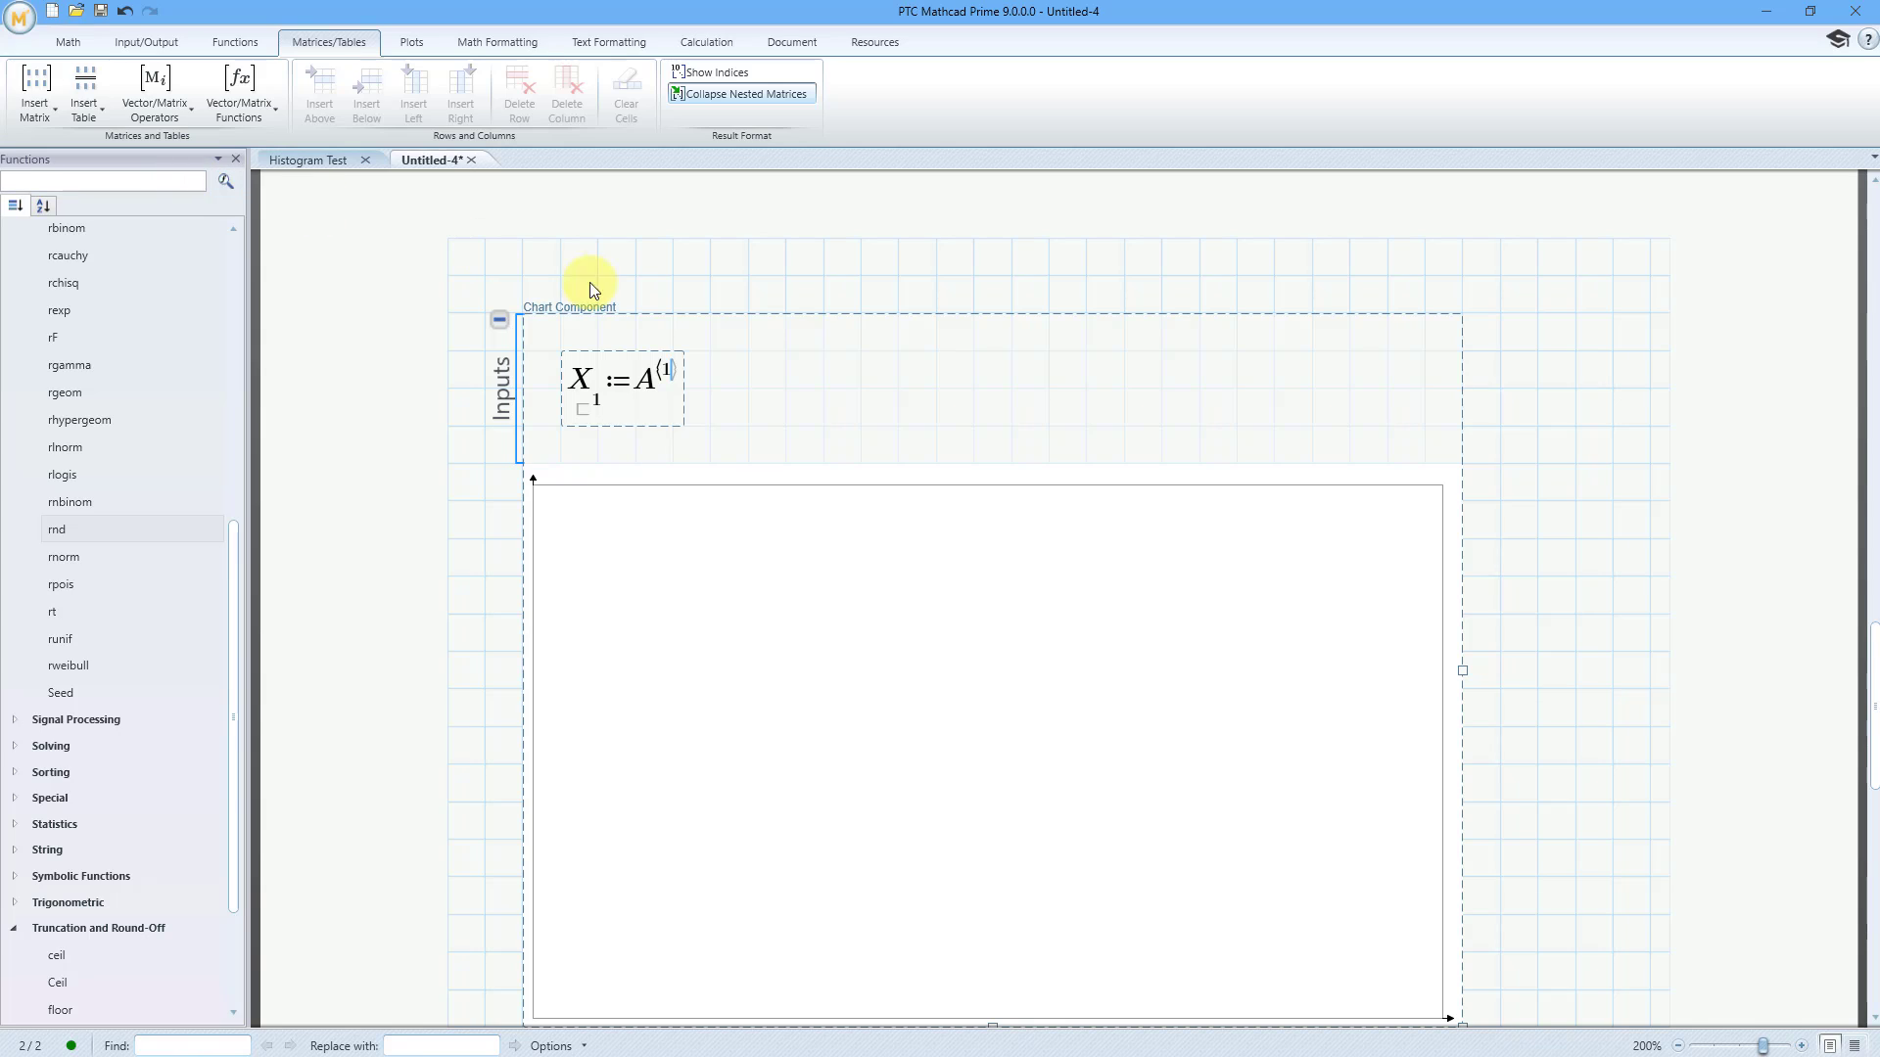
Add a Y-axis expression beside the X-axis one and assign it matrix column 2 of A
{"action": "left_click", "coordinate": [898, 389]}
{"action": "right_click", "coordinate": [900, 389]}
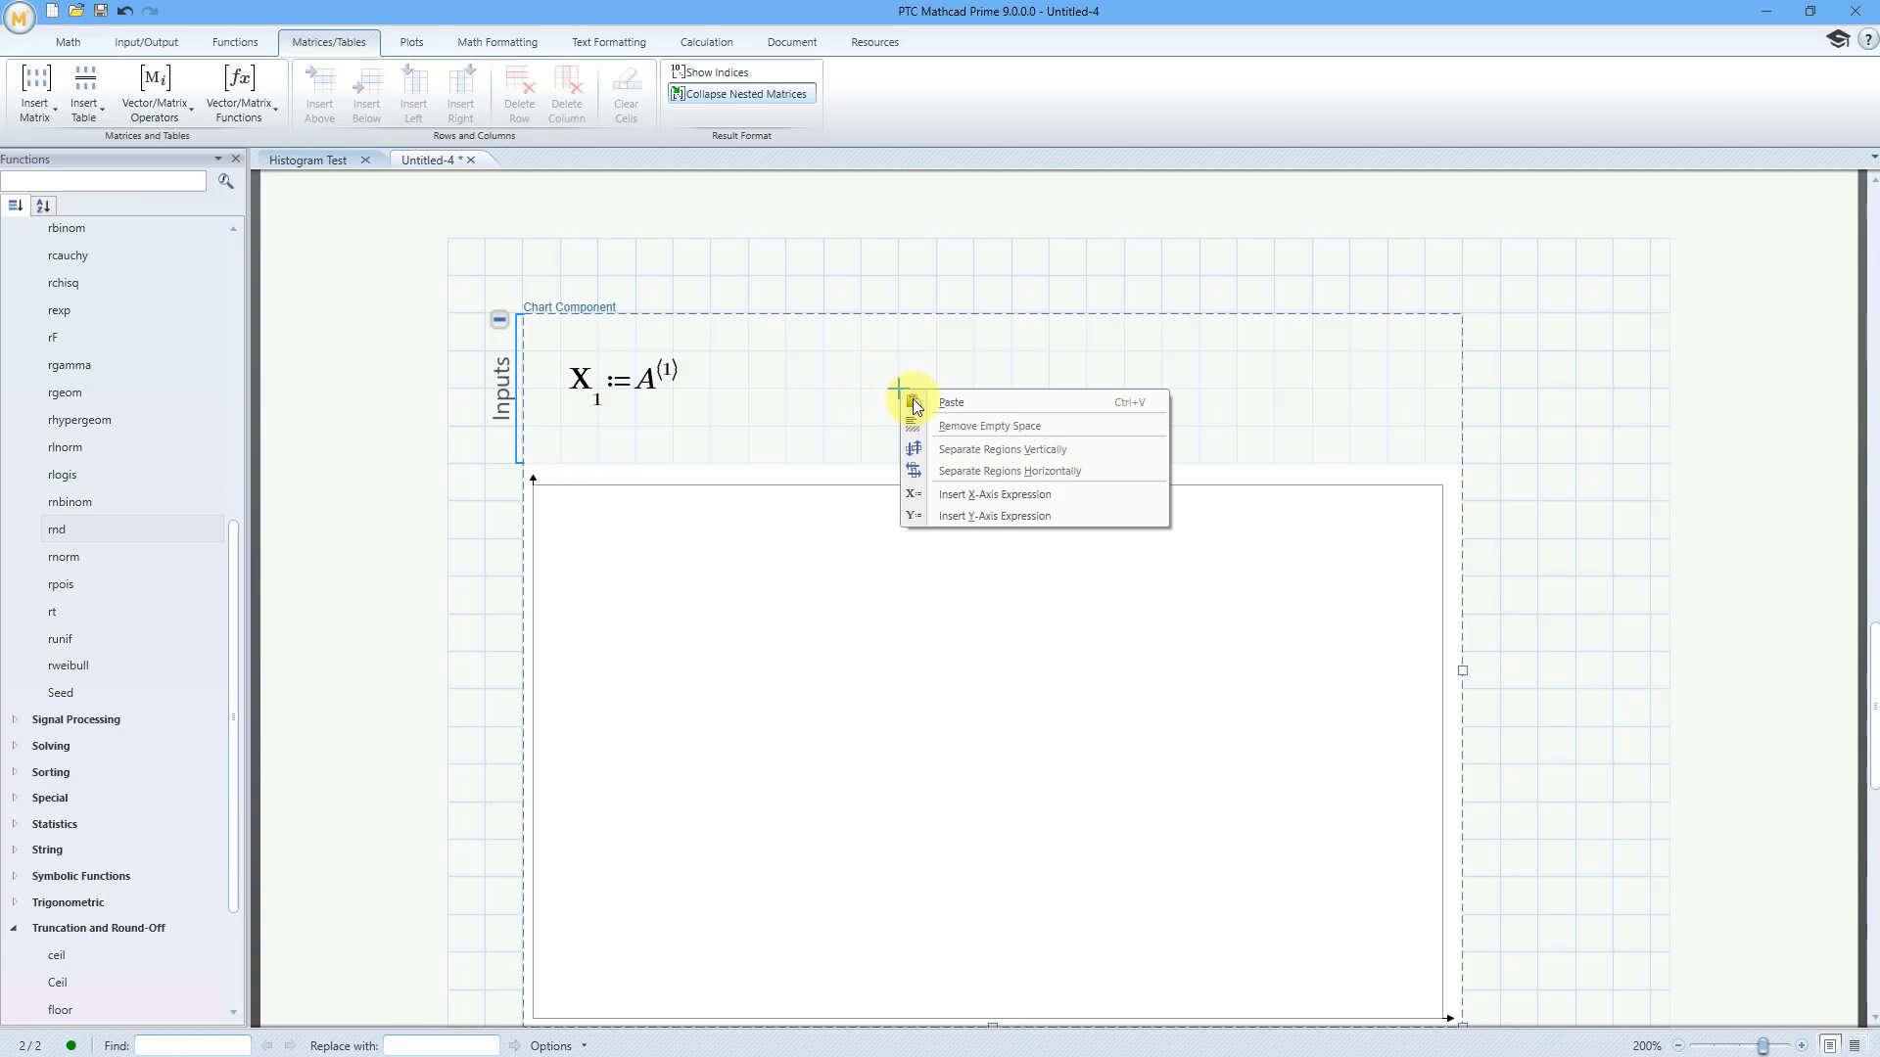
{"action": "left_click", "coordinate": [960, 514]}
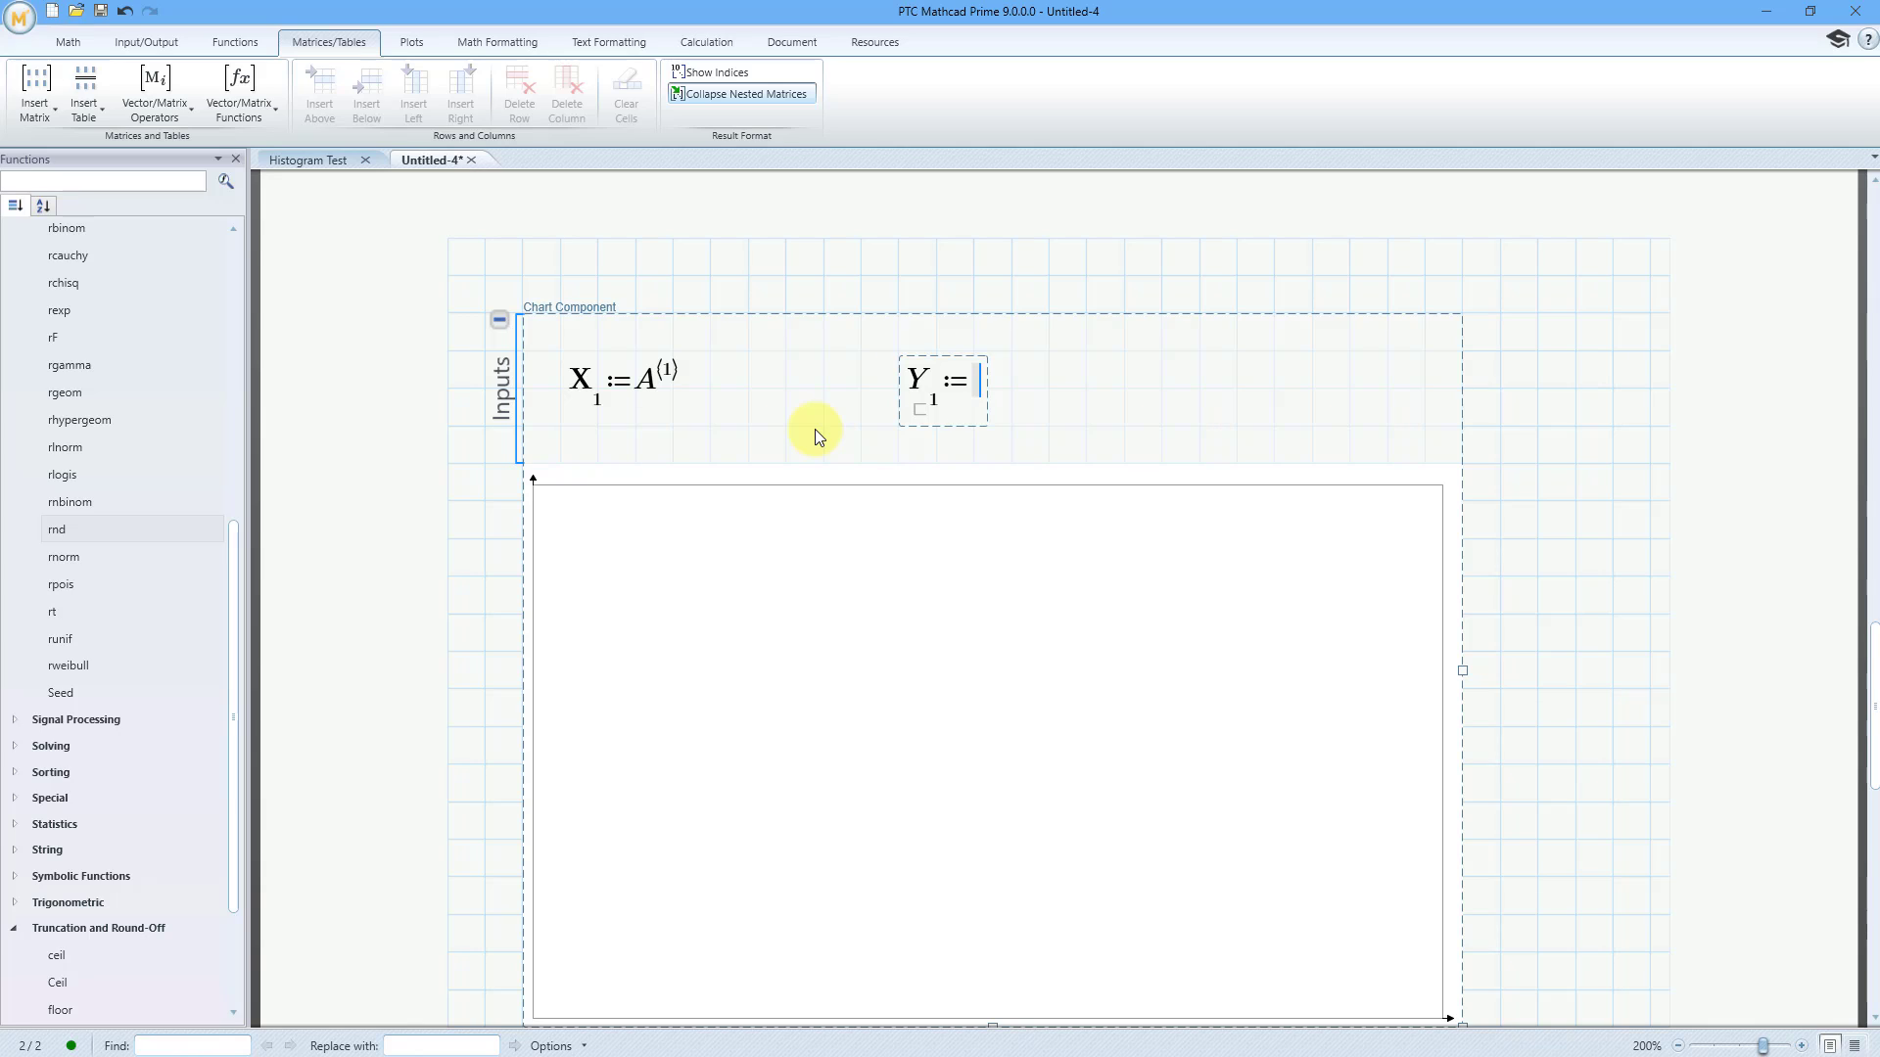
{"action": "type", "text": "A"}
{"action": "left_click", "coordinate": [186, 120]}
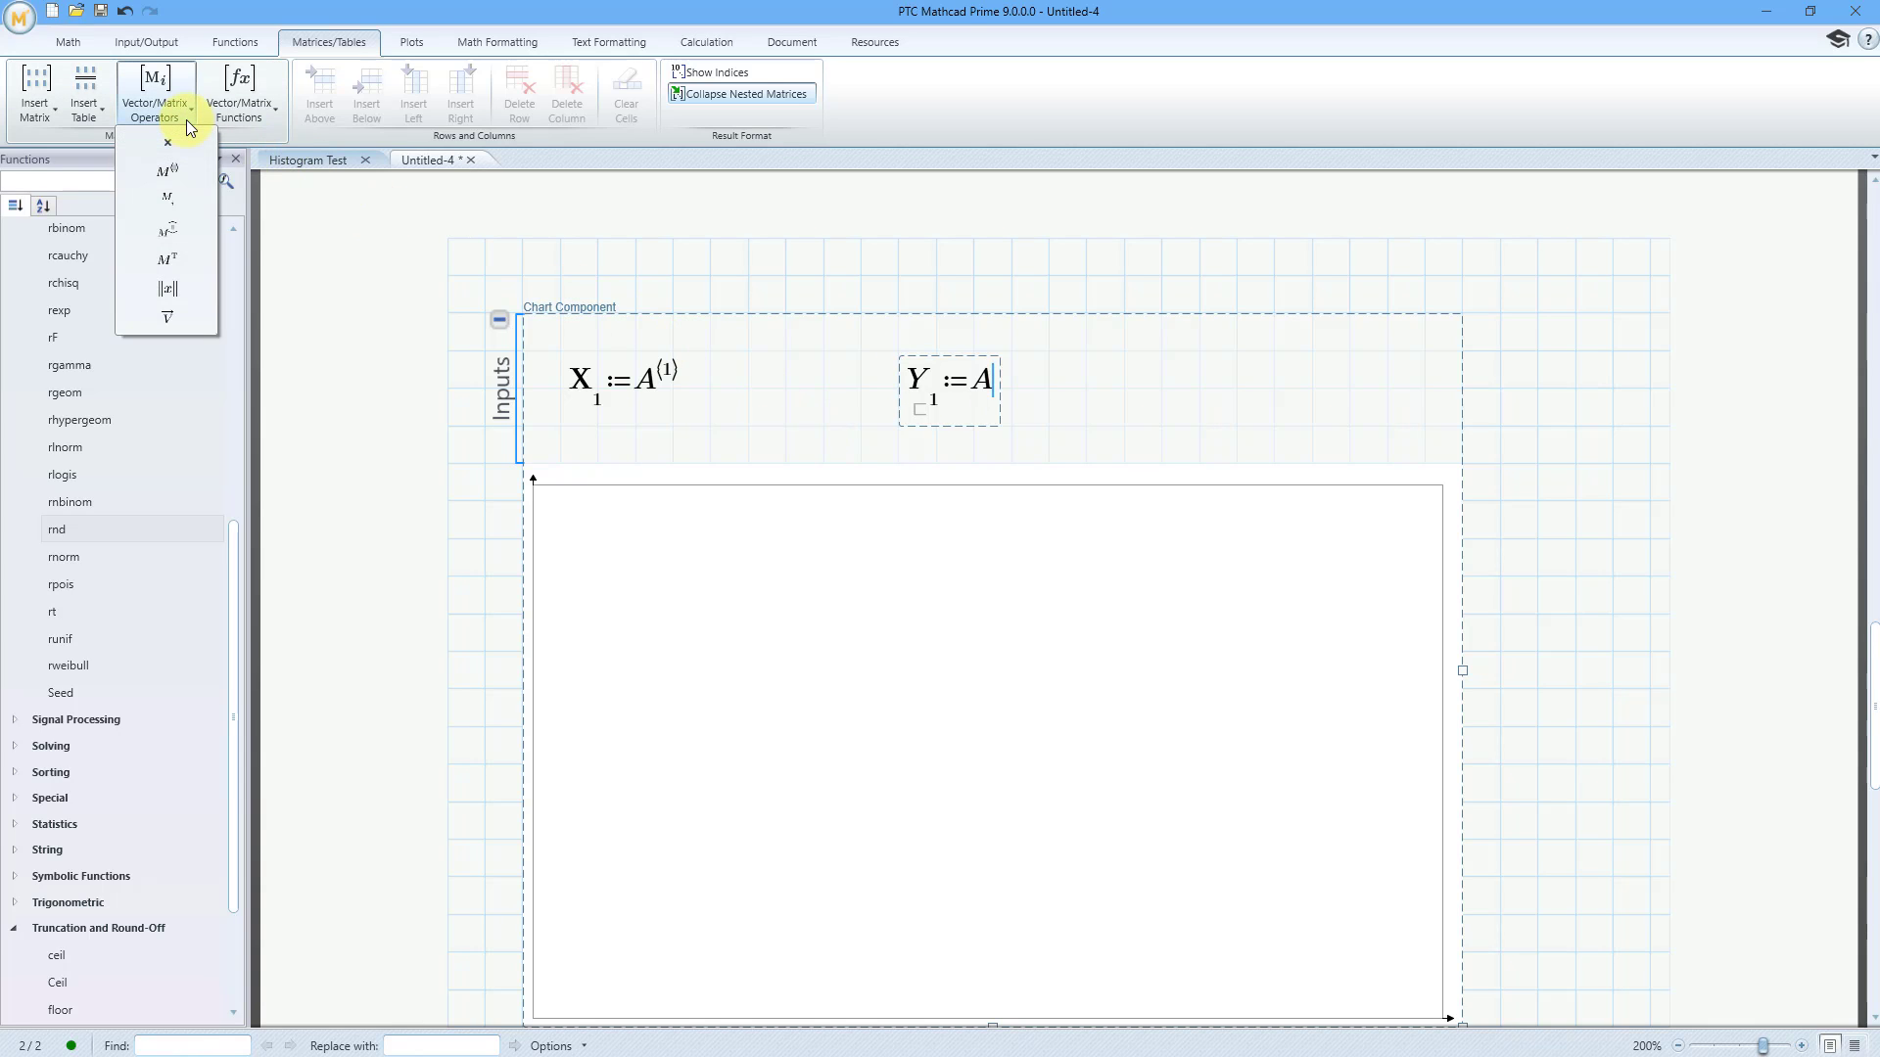
{"action": "left_click", "coordinate": [185, 170]}
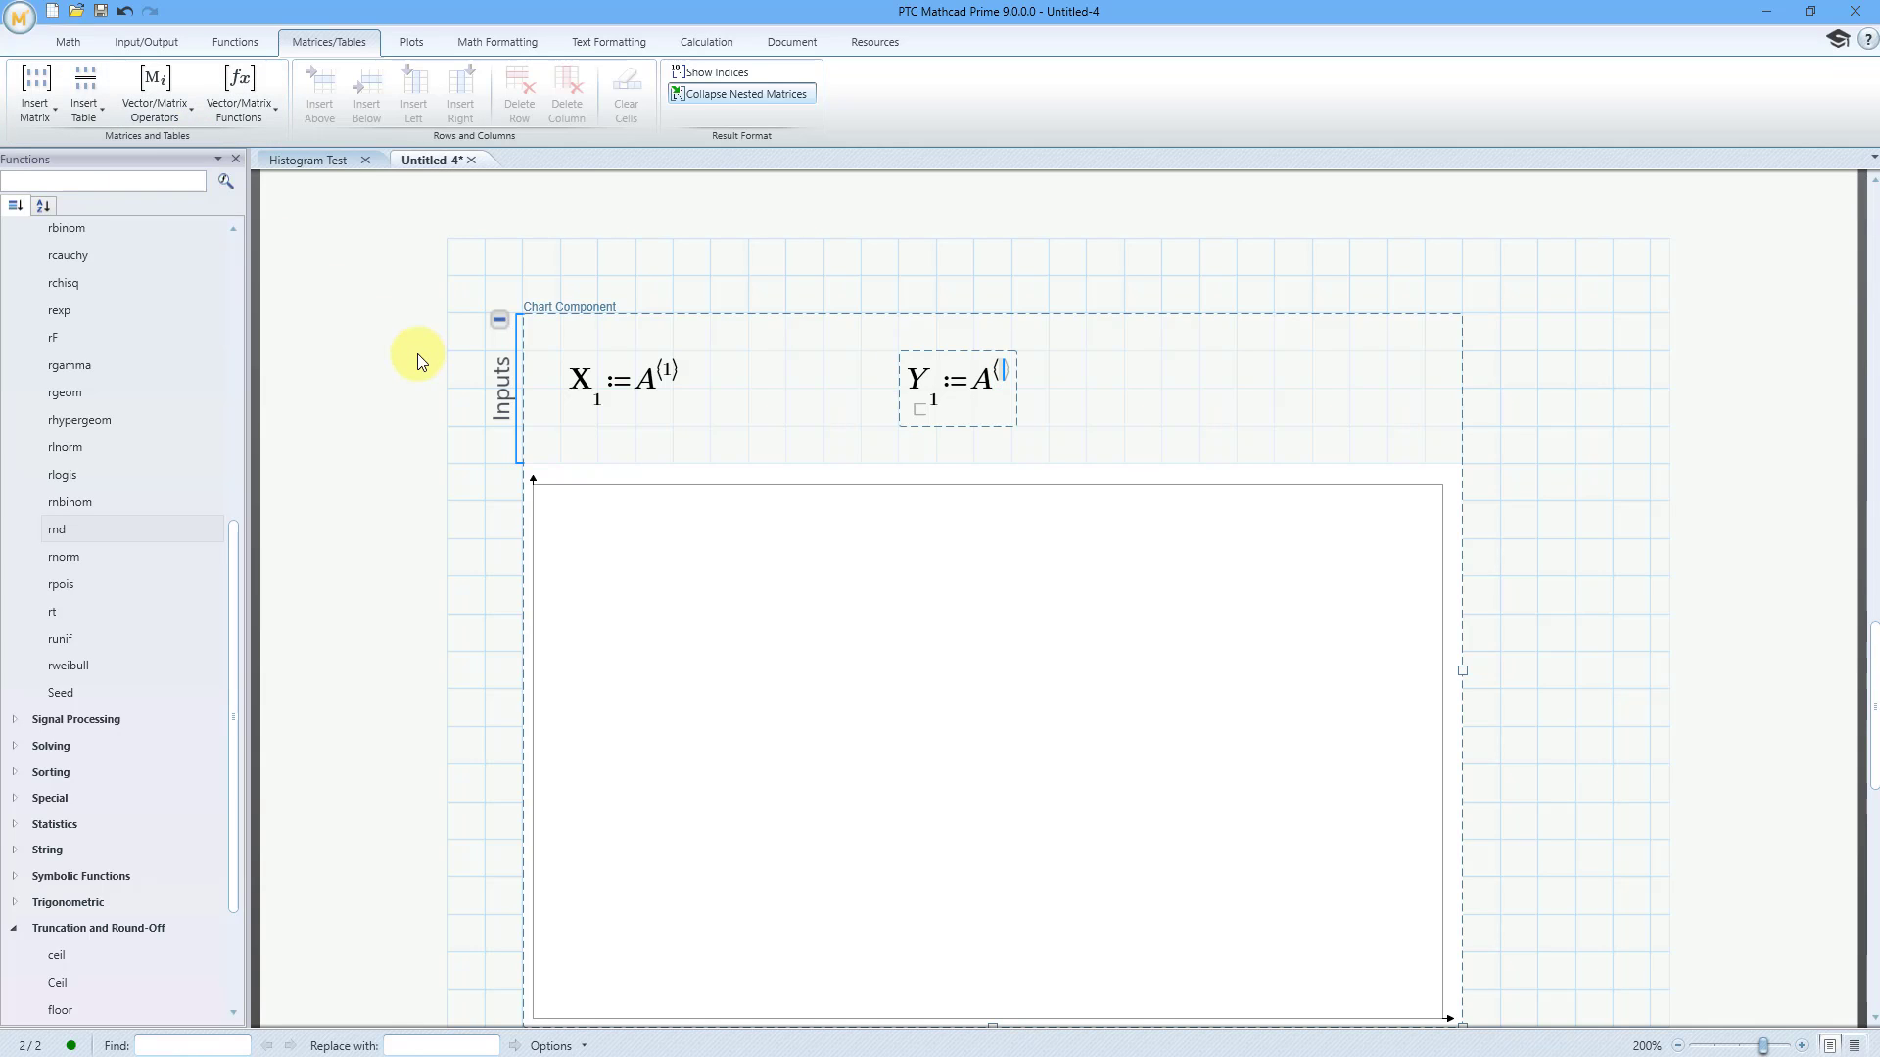
{"action": "type", "text": "2"}
{"action": "left_click", "coordinate": [1284, 395]}
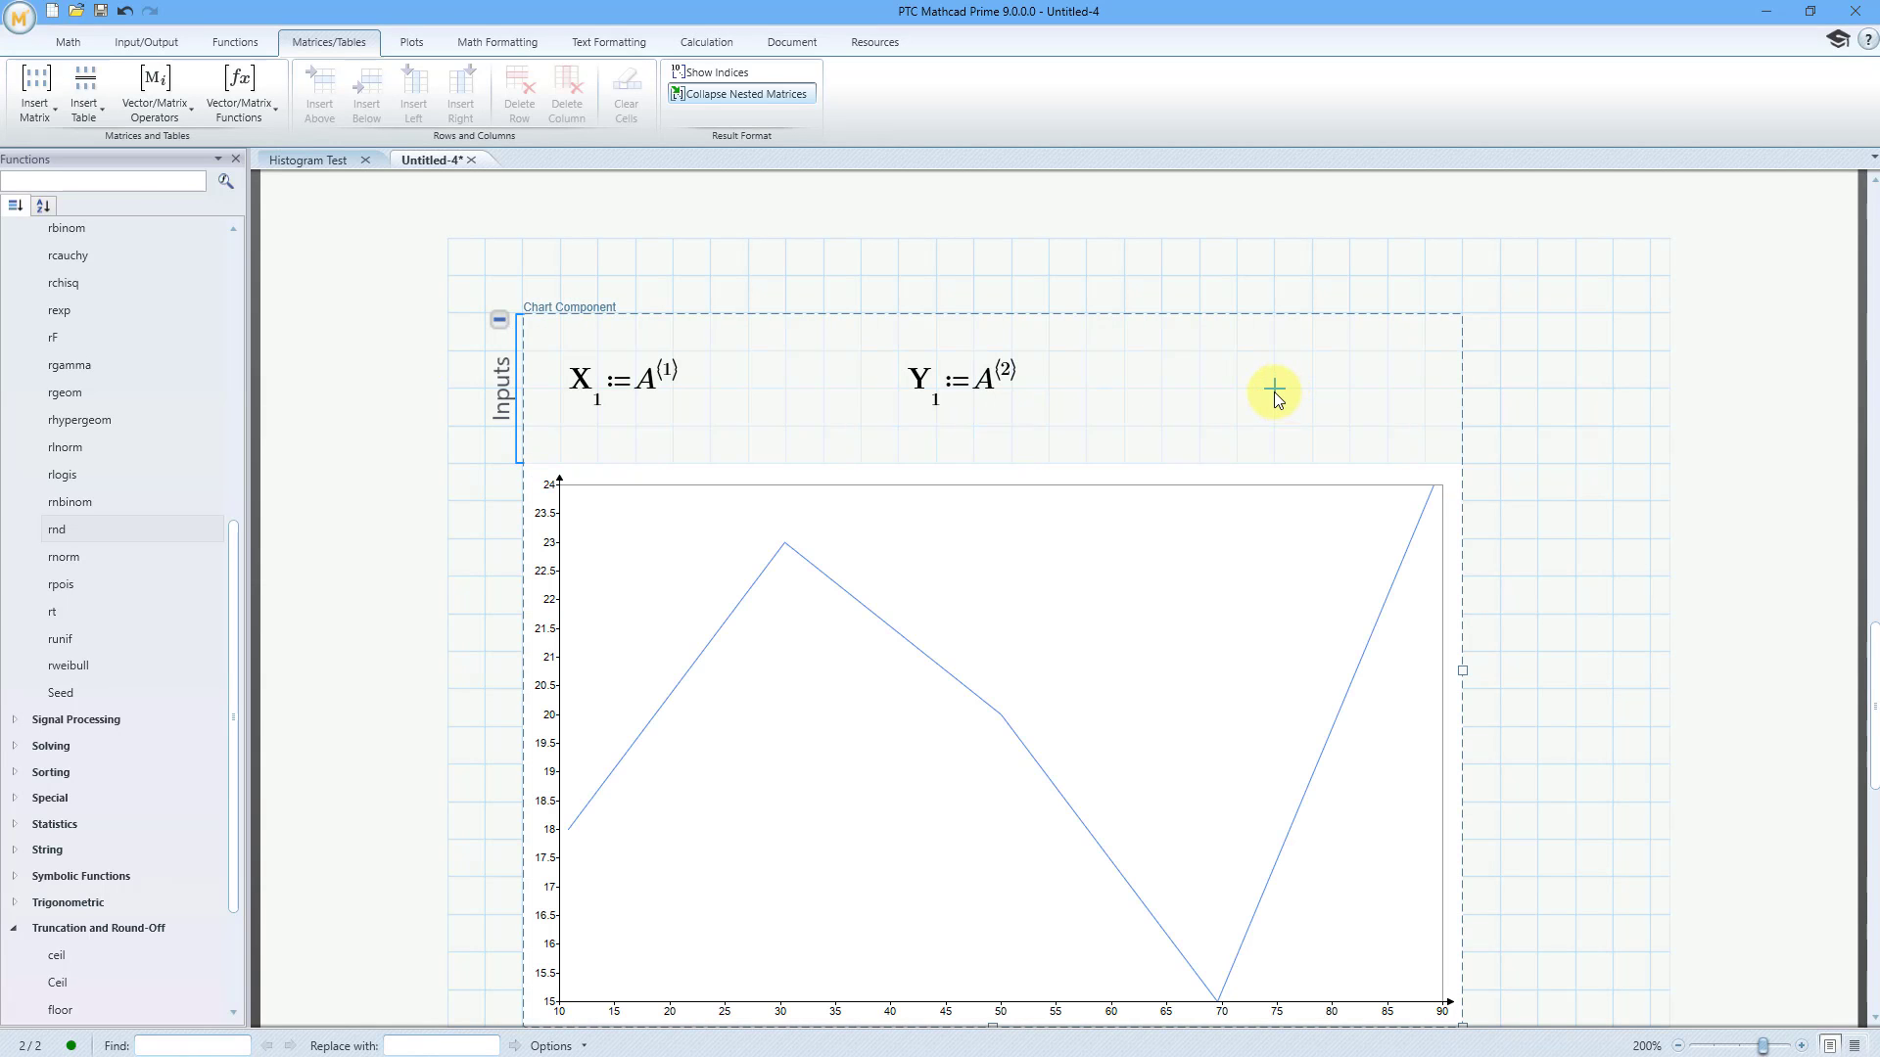
Collapse the chart component's inputs area and widen the chart almost to the edge of the page grid
{"action": "left_click", "coordinate": [500, 323]}
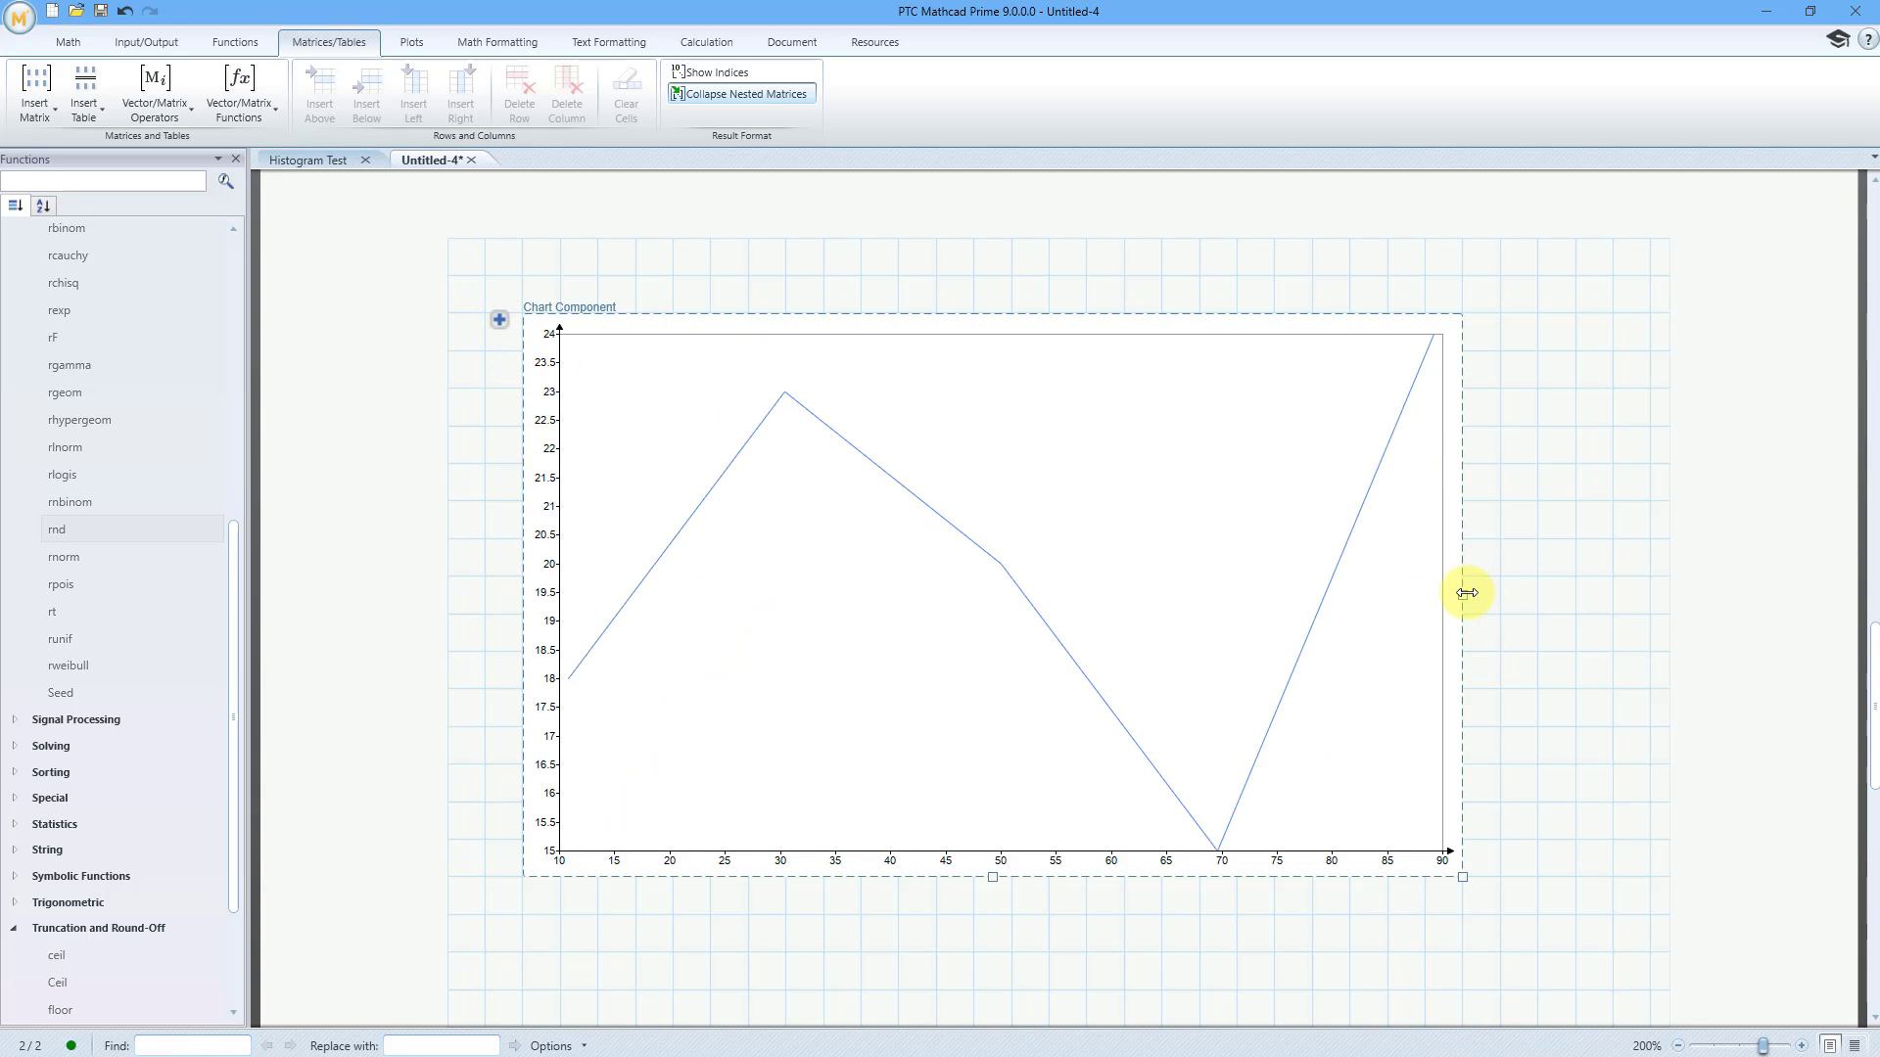
{"action": "left_click_drag", "start_coordinate": [1465, 595], "coordinate": [1654, 594]}
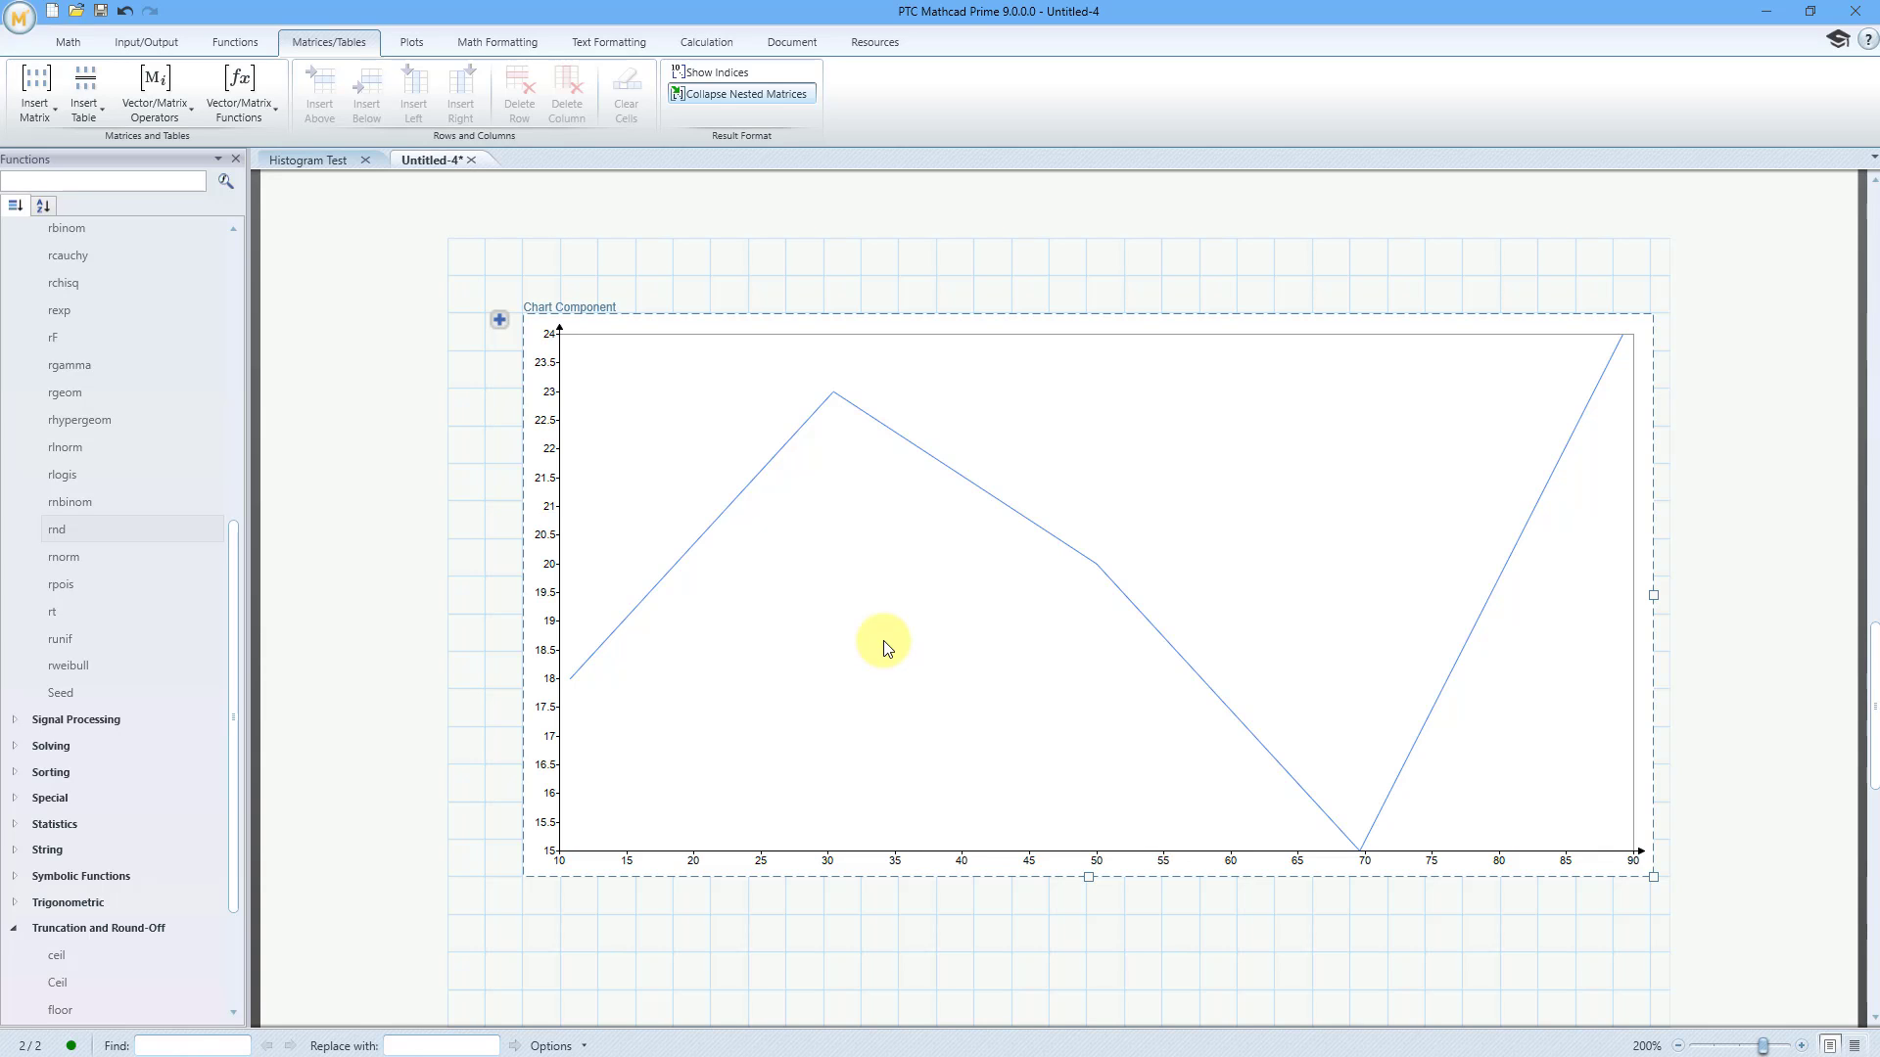
Hide the functions list and open the chart component in the chart editor
{"action": "left_click", "coordinate": [235, 159]}
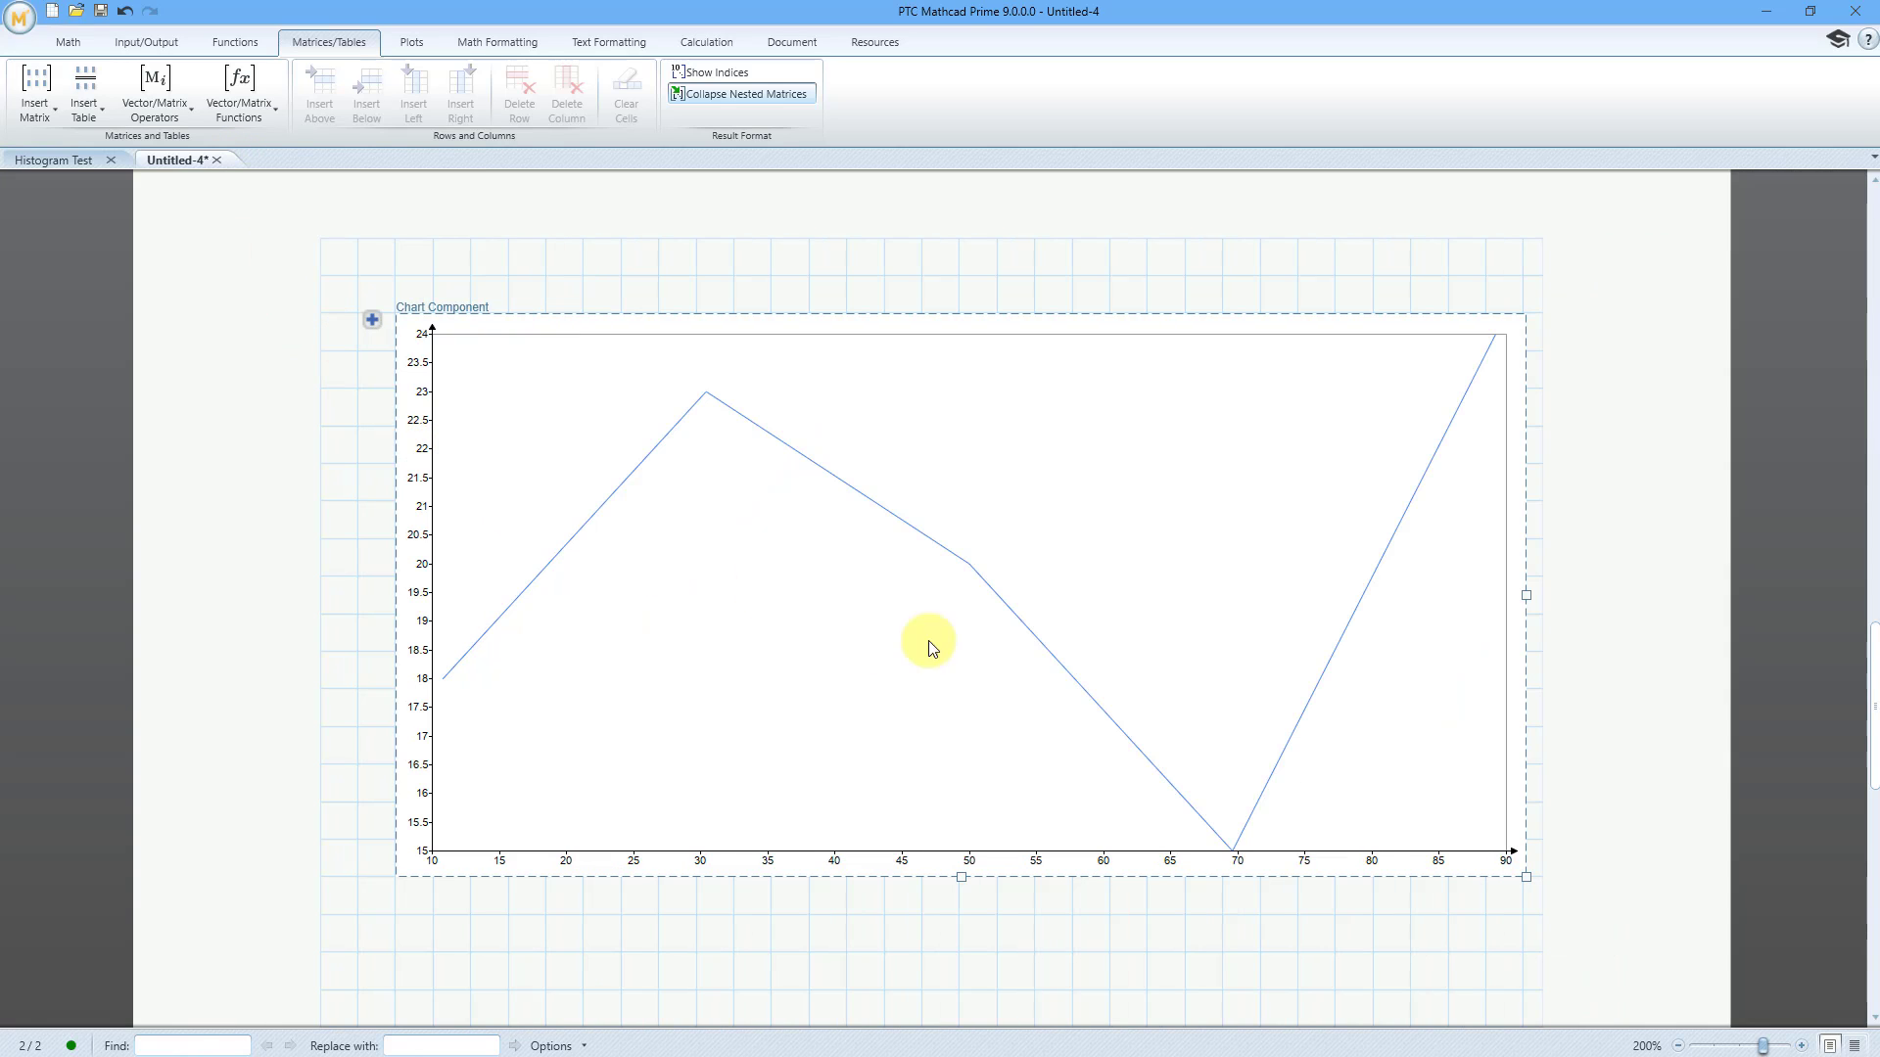
{"action": "double_click", "coordinate": [985, 647]}
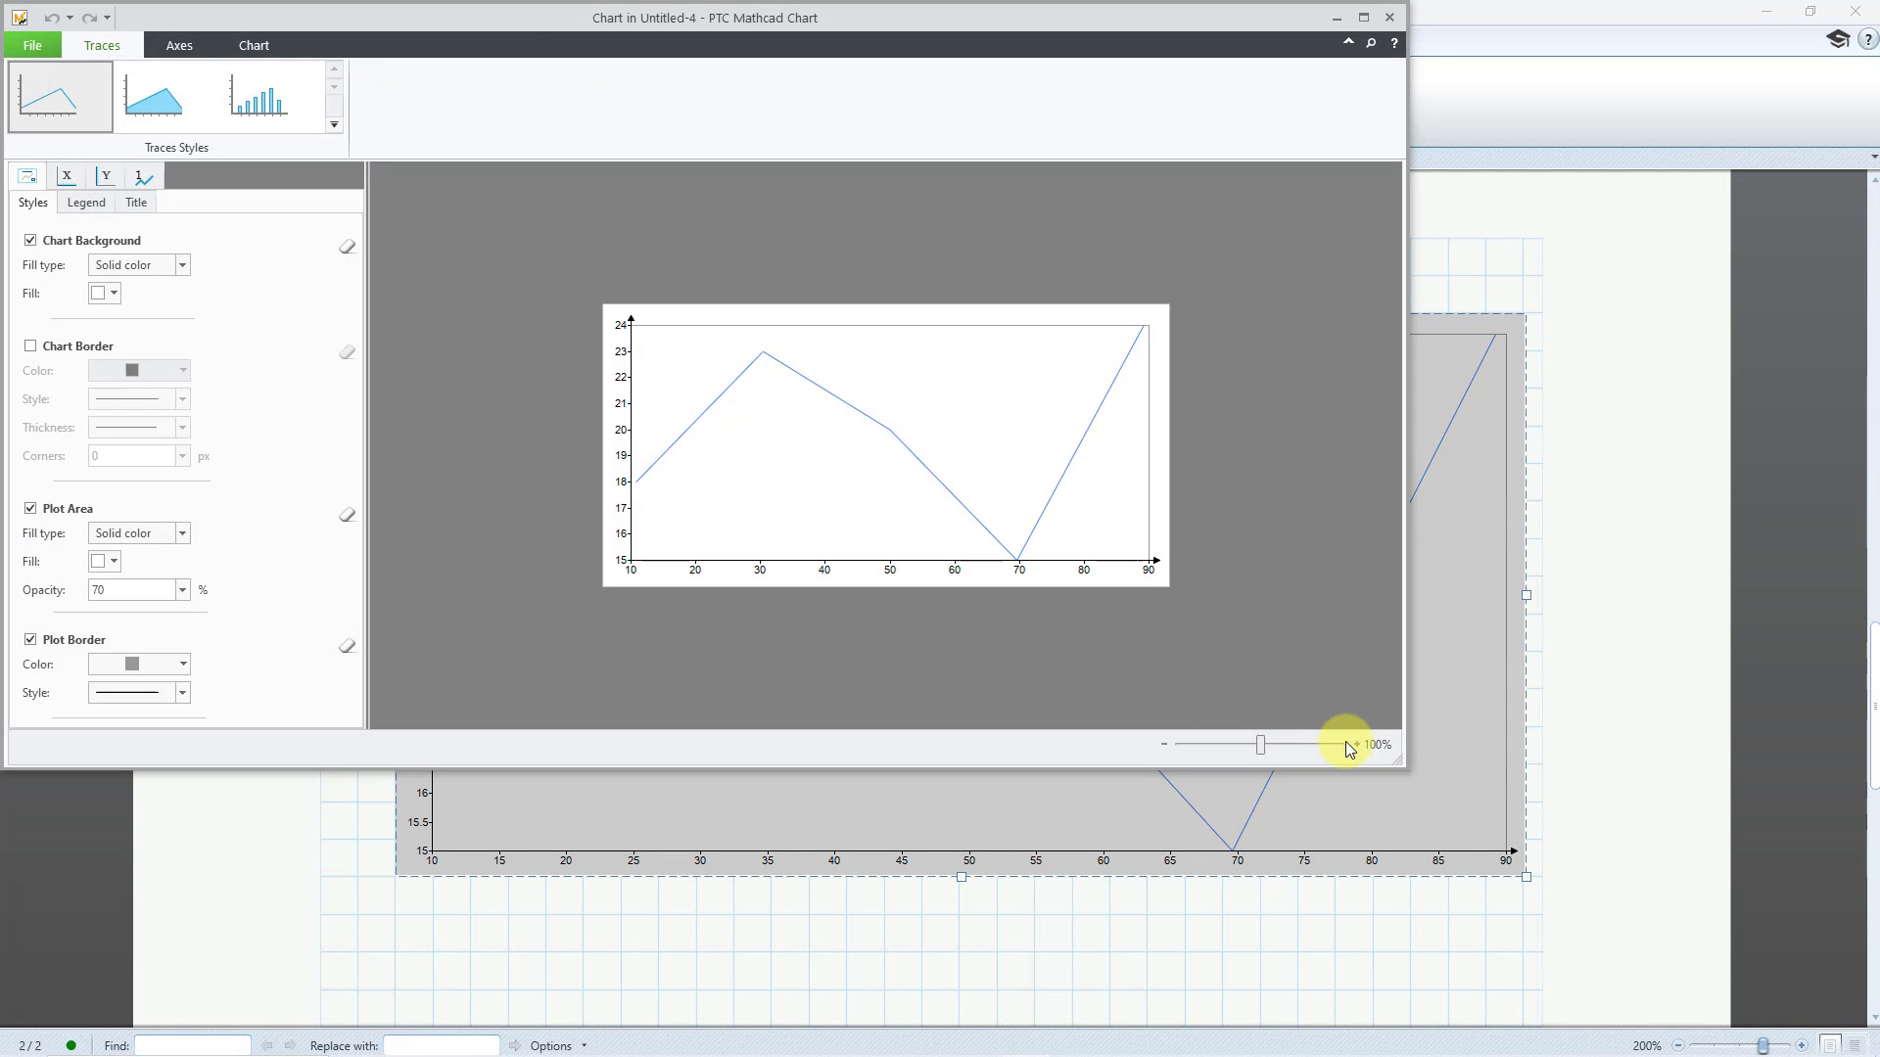
{"action": "left_click", "coordinate": [1358, 744]}
{"action": "left_click", "coordinate": [1359, 743]}
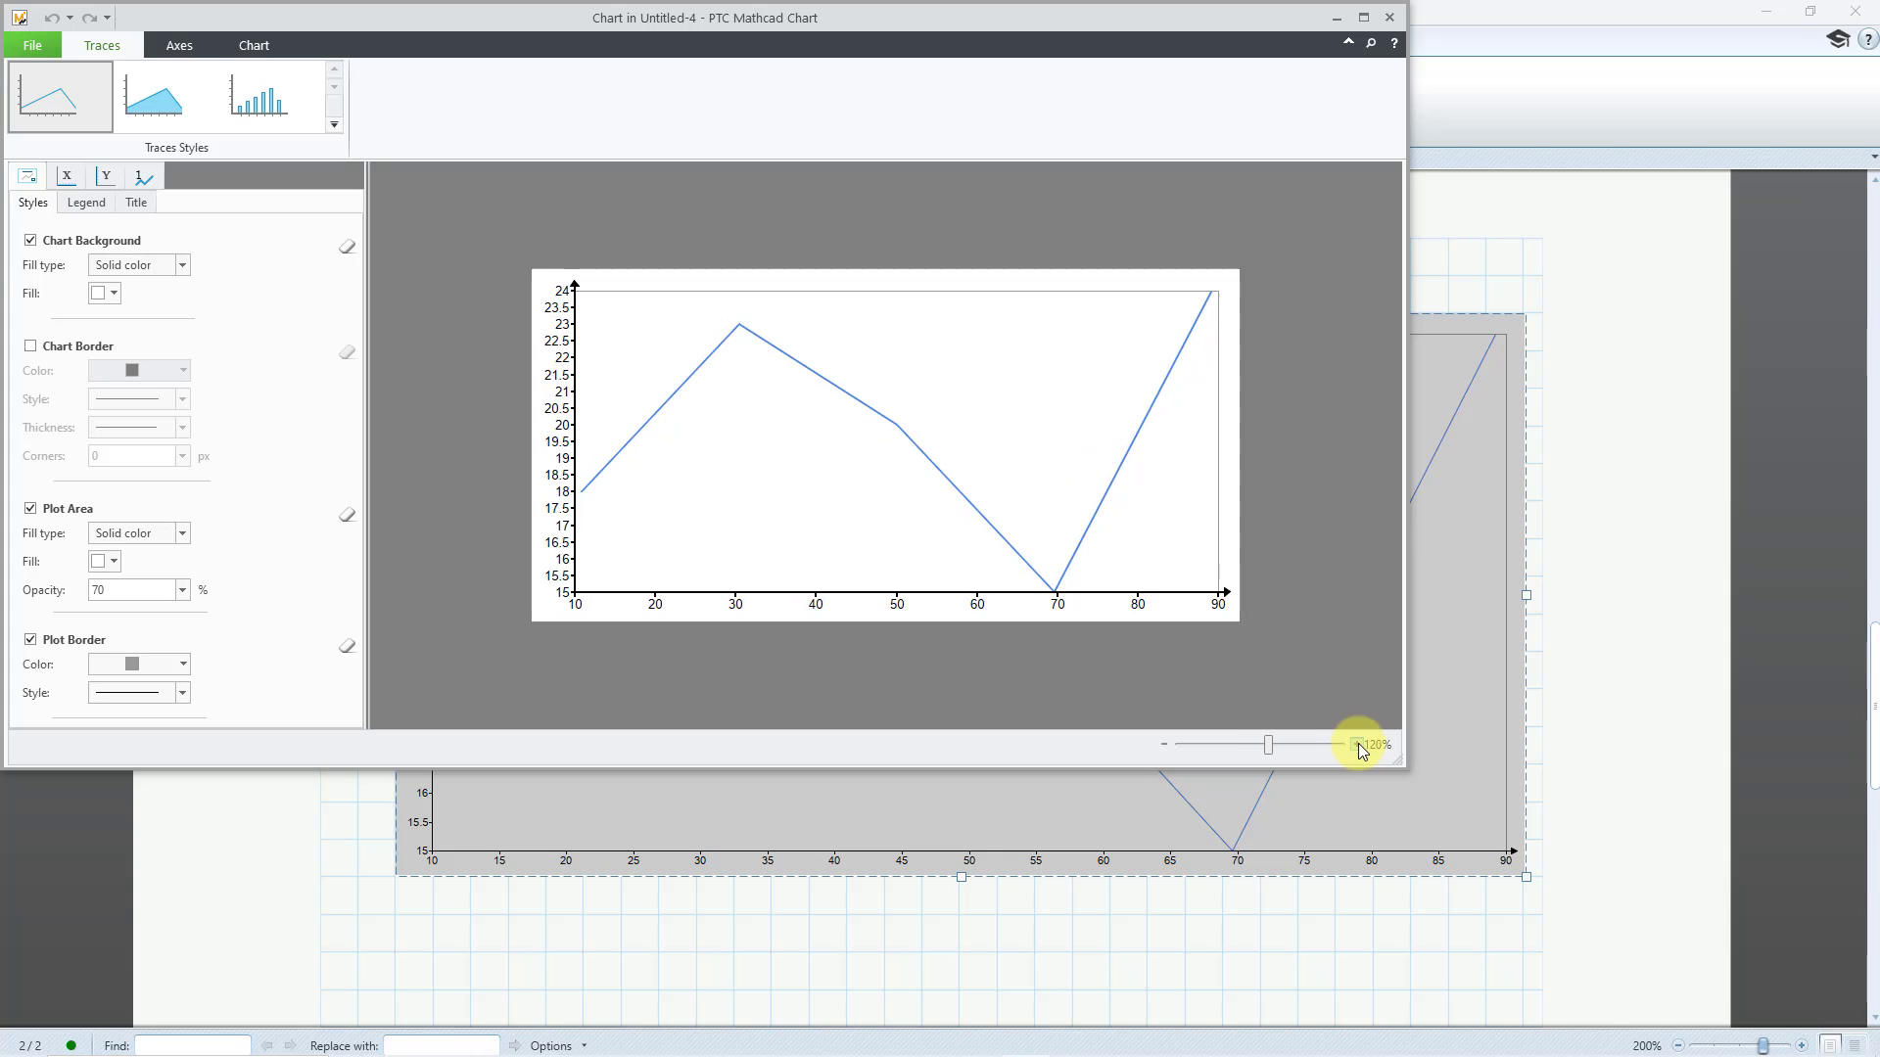
{"action": "left_click", "coordinate": [1359, 744]}
{"action": "left_click", "coordinate": [1359, 743]}
{"action": "left_click", "coordinate": [1359, 743]}
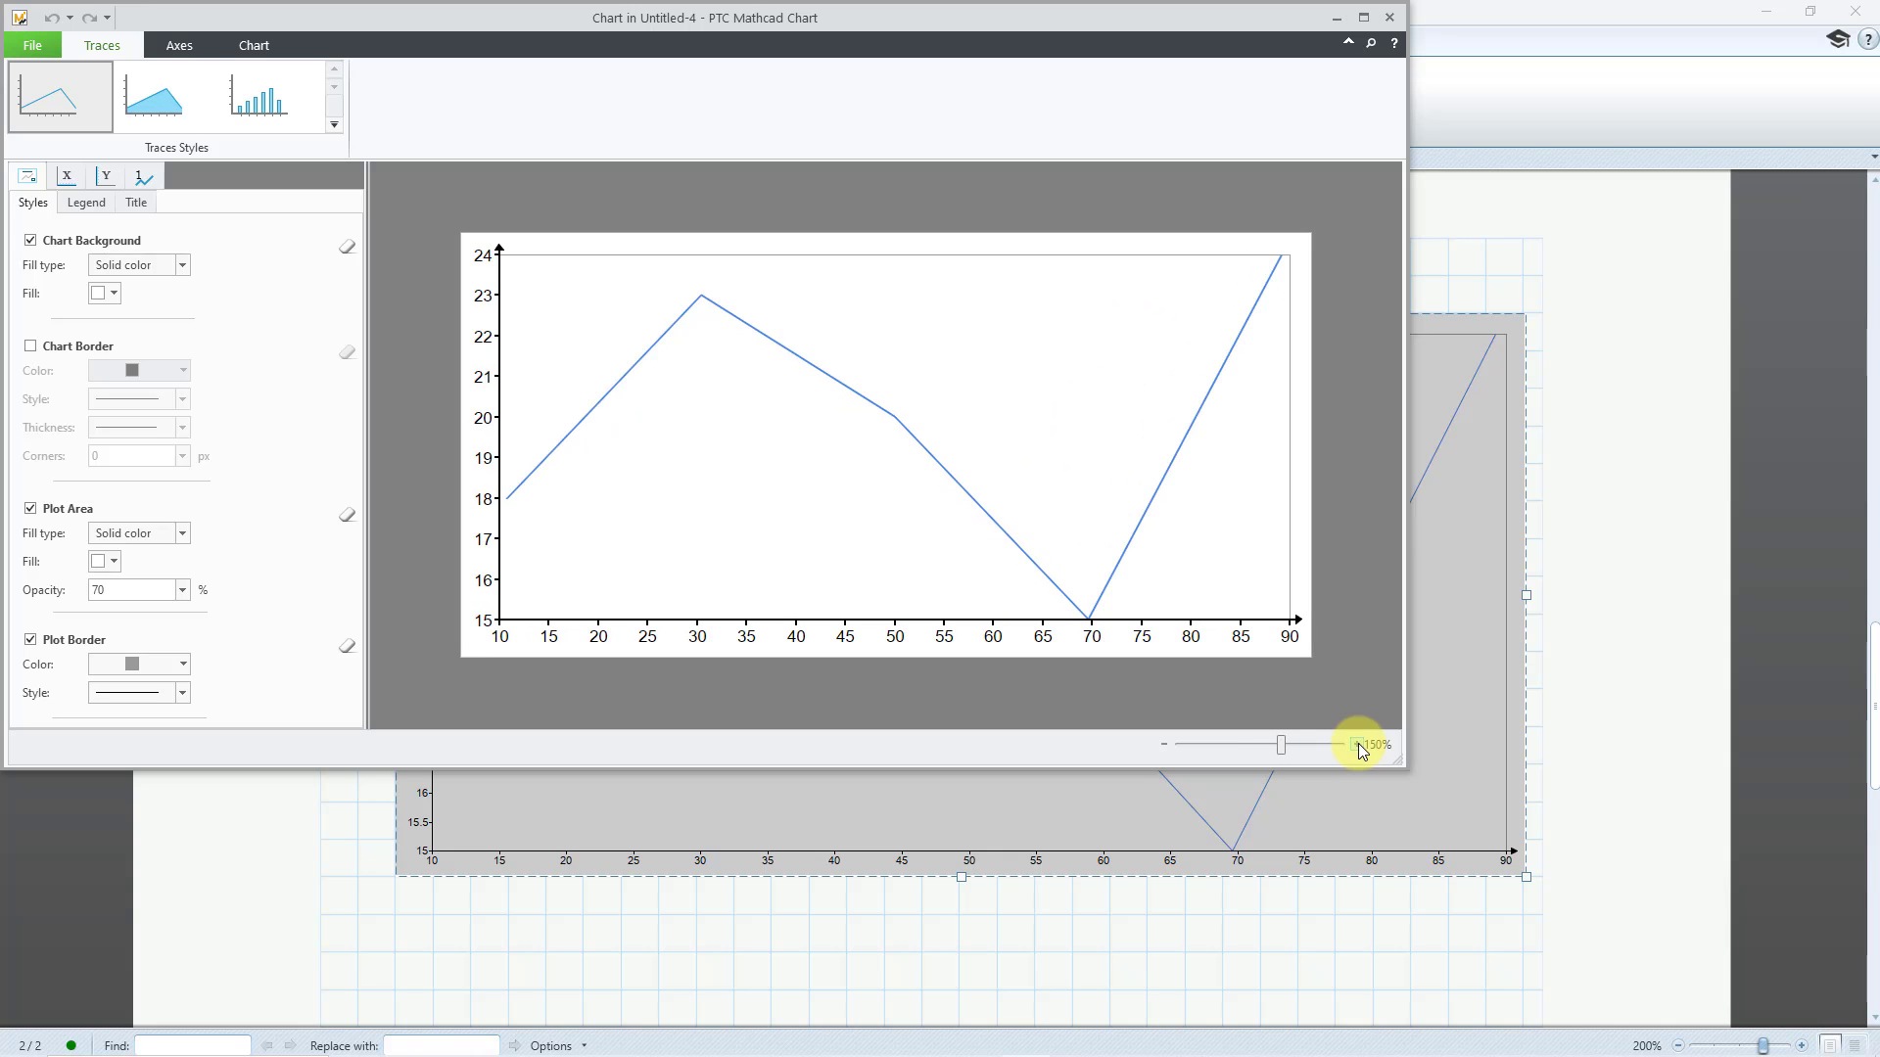
Change the trace type of trace 1 from a line to Columns
{"action": "left_click", "coordinate": [138, 179]}
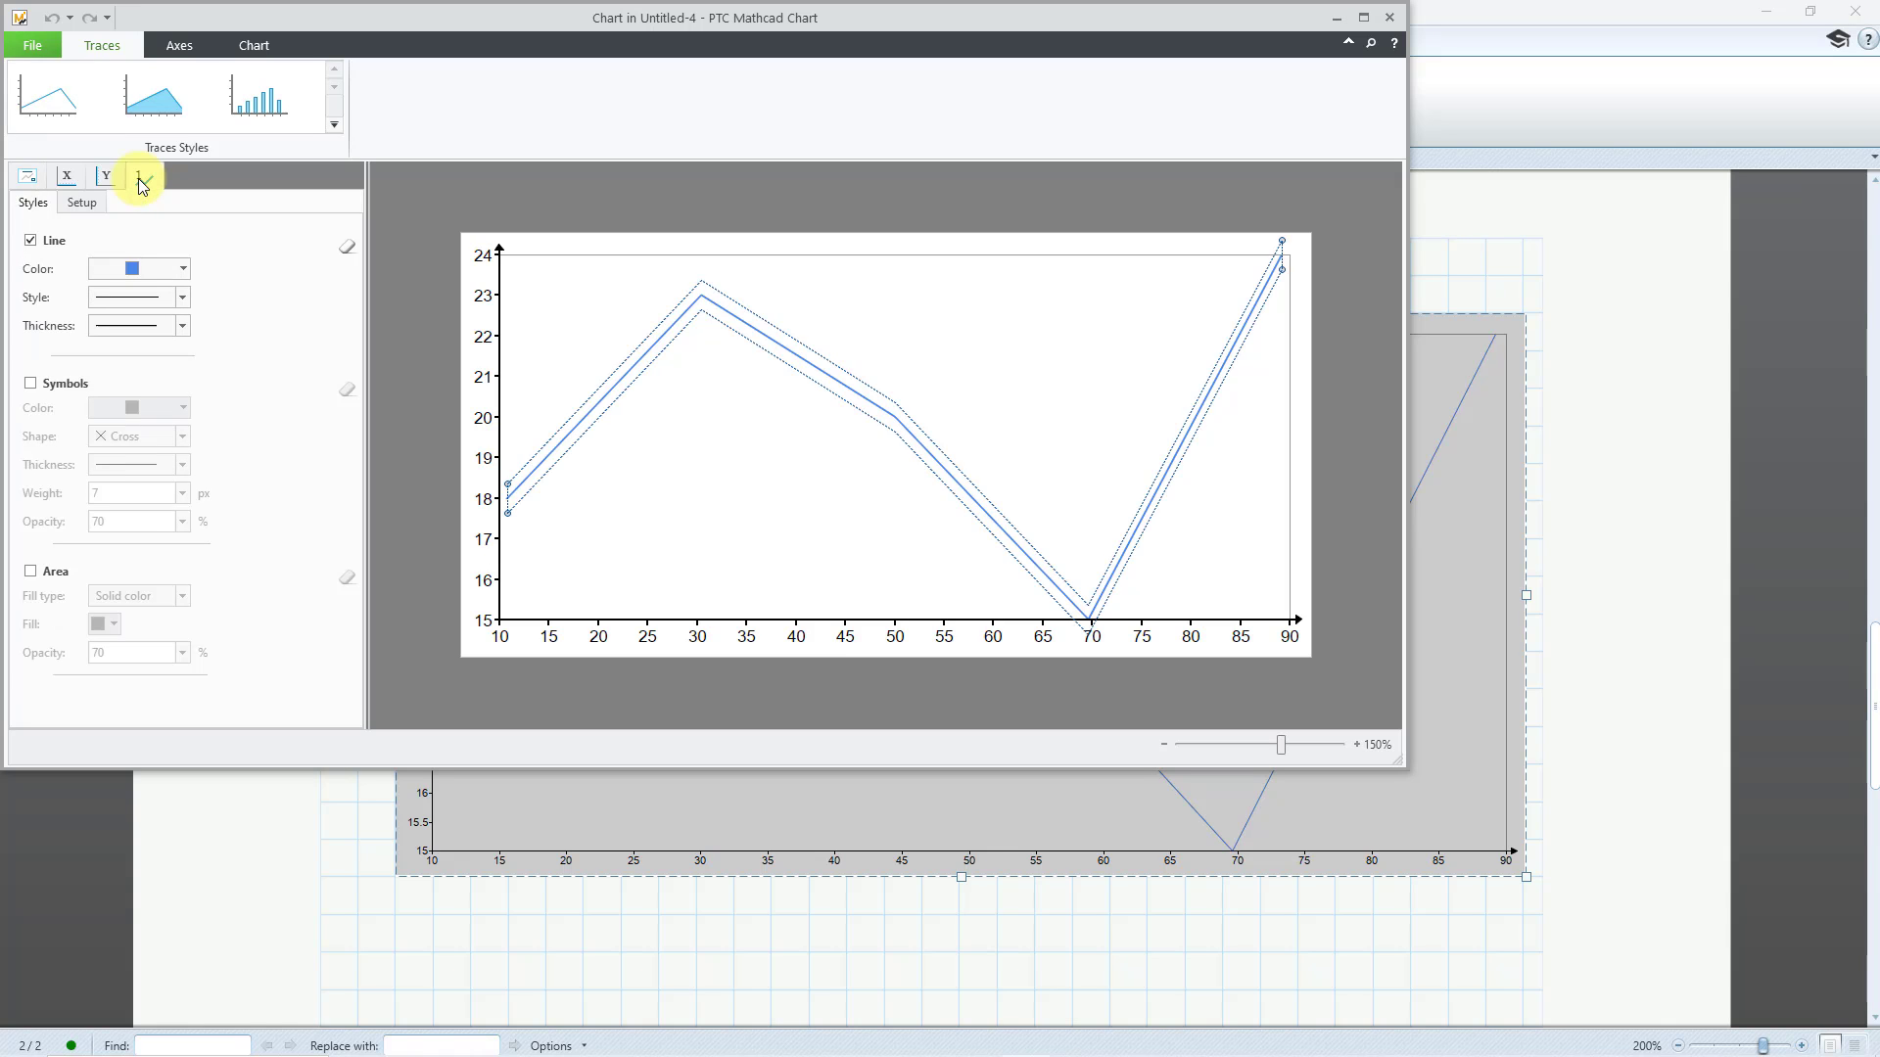
{"action": "left_click", "coordinate": [79, 202]}
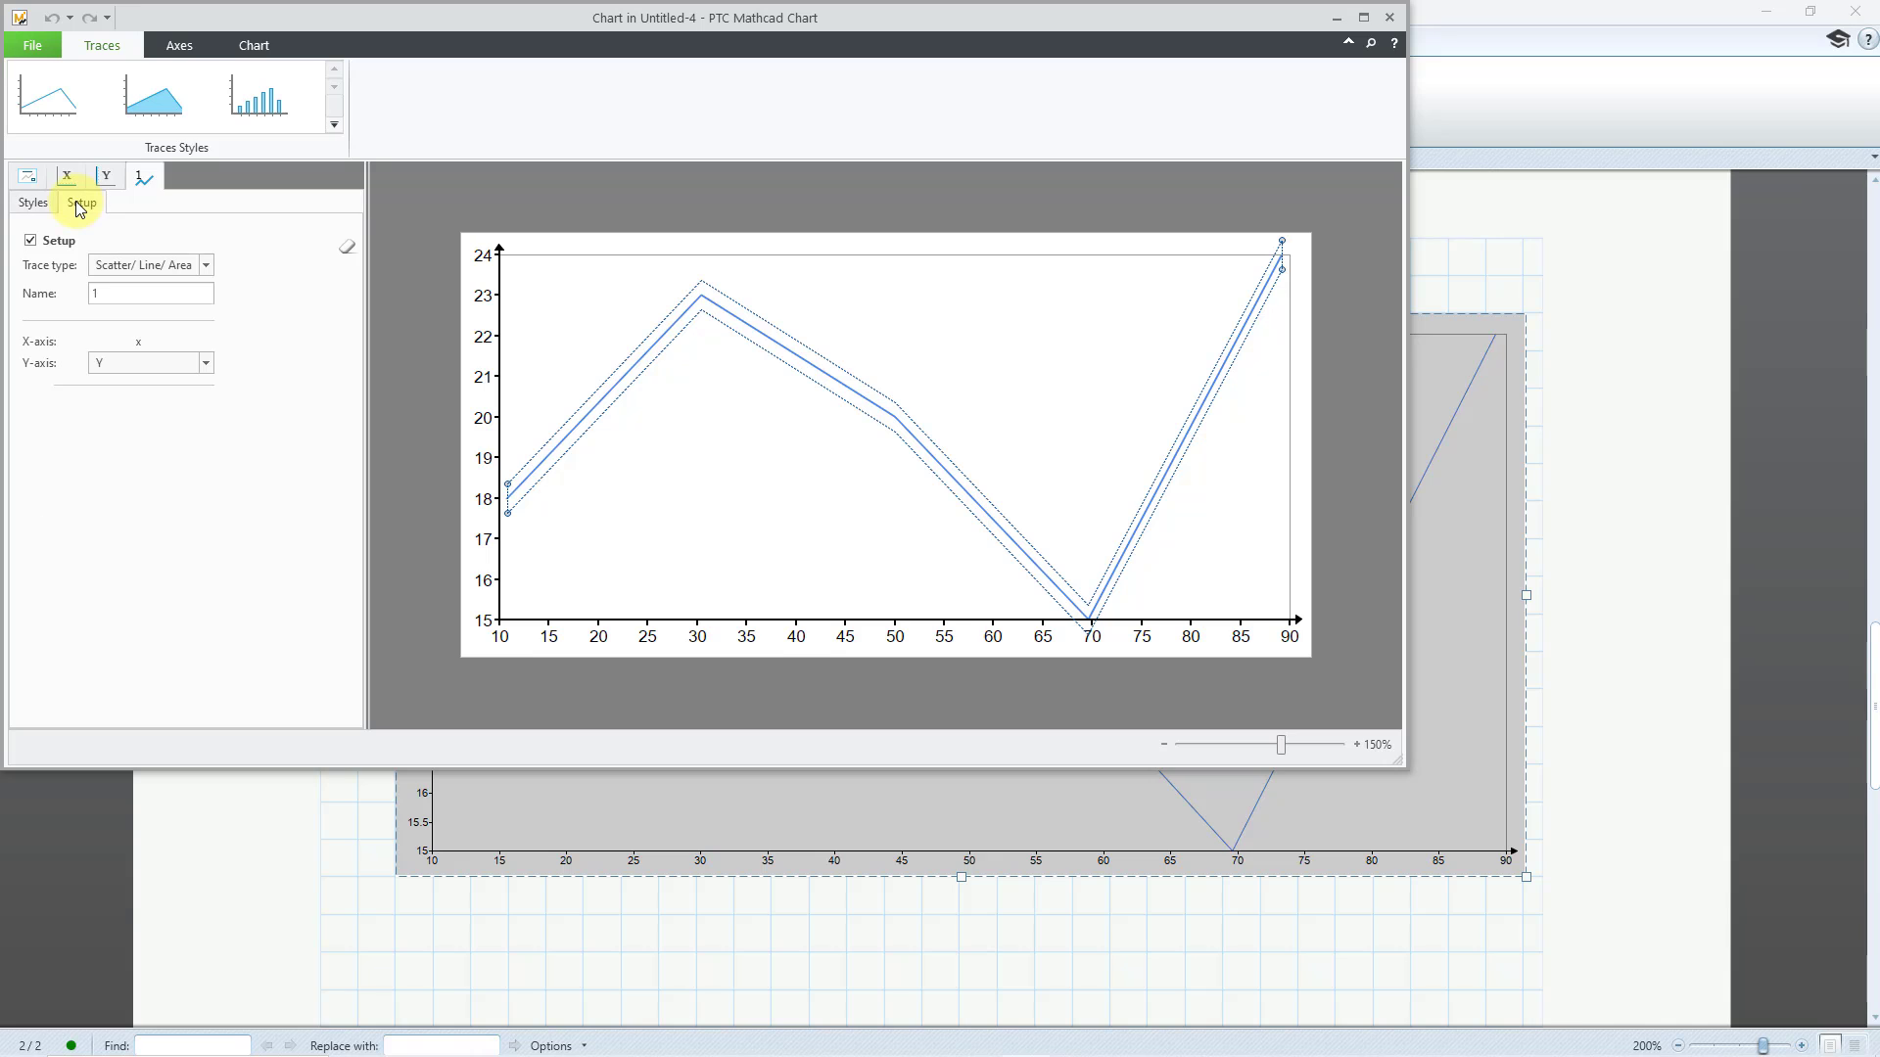
{"action": "left_click", "coordinate": [207, 269]}
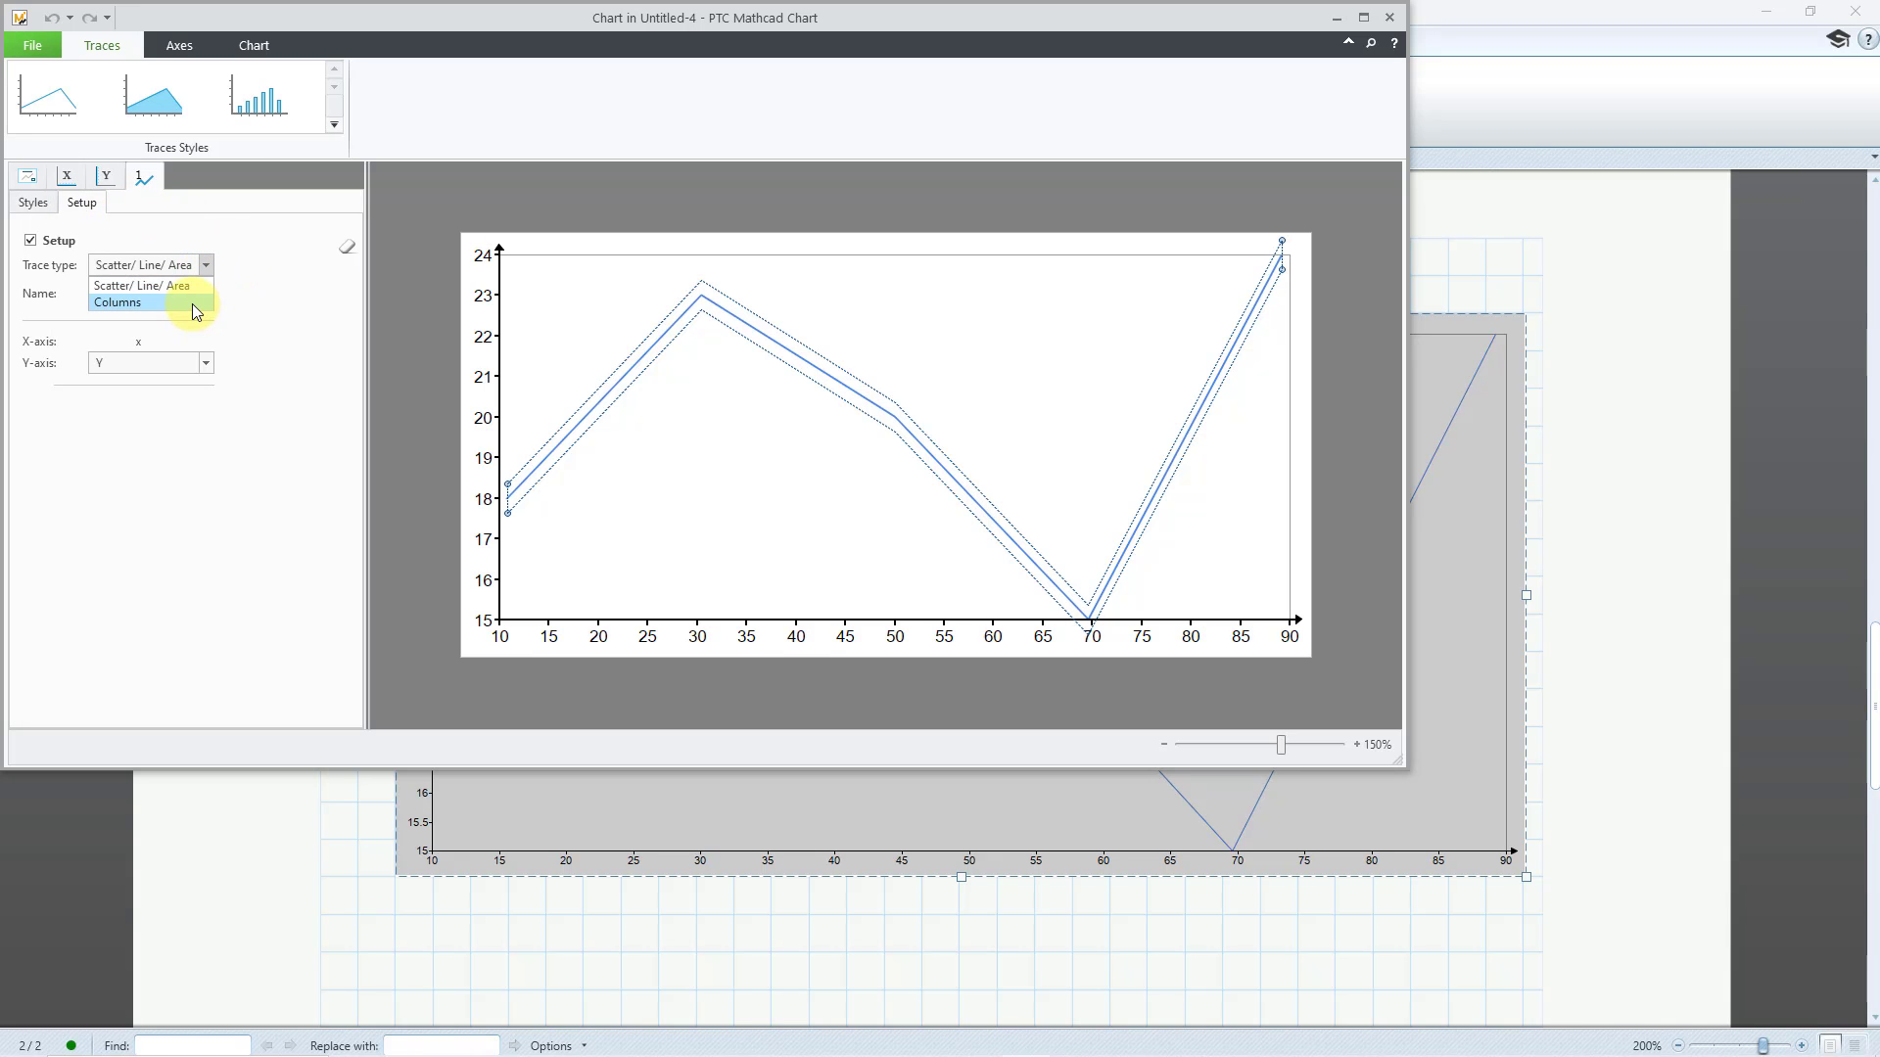
{"action": "left_click", "coordinate": [193, 305]}
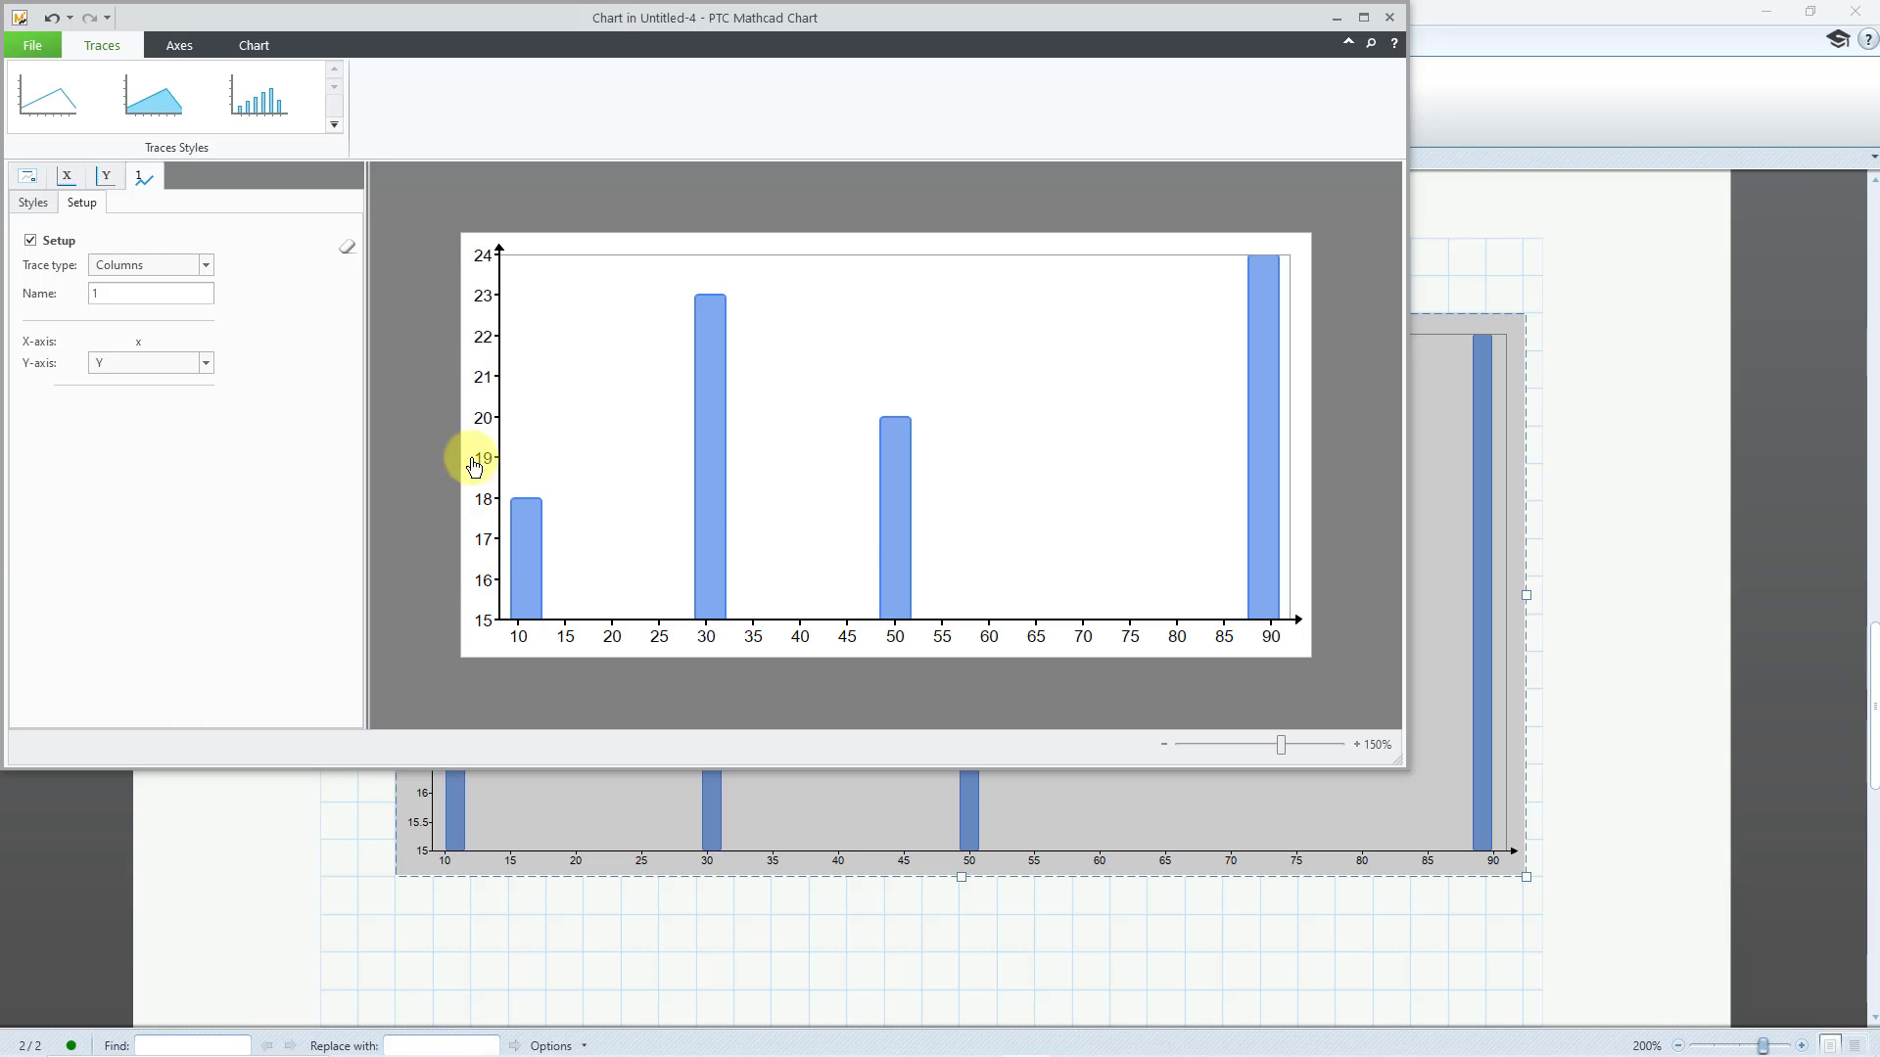
Give the chart's Y-axis a user-defined range from 0 to 30 with 6 steps
{"action": "left_click", "coordinate": [106, 181]}
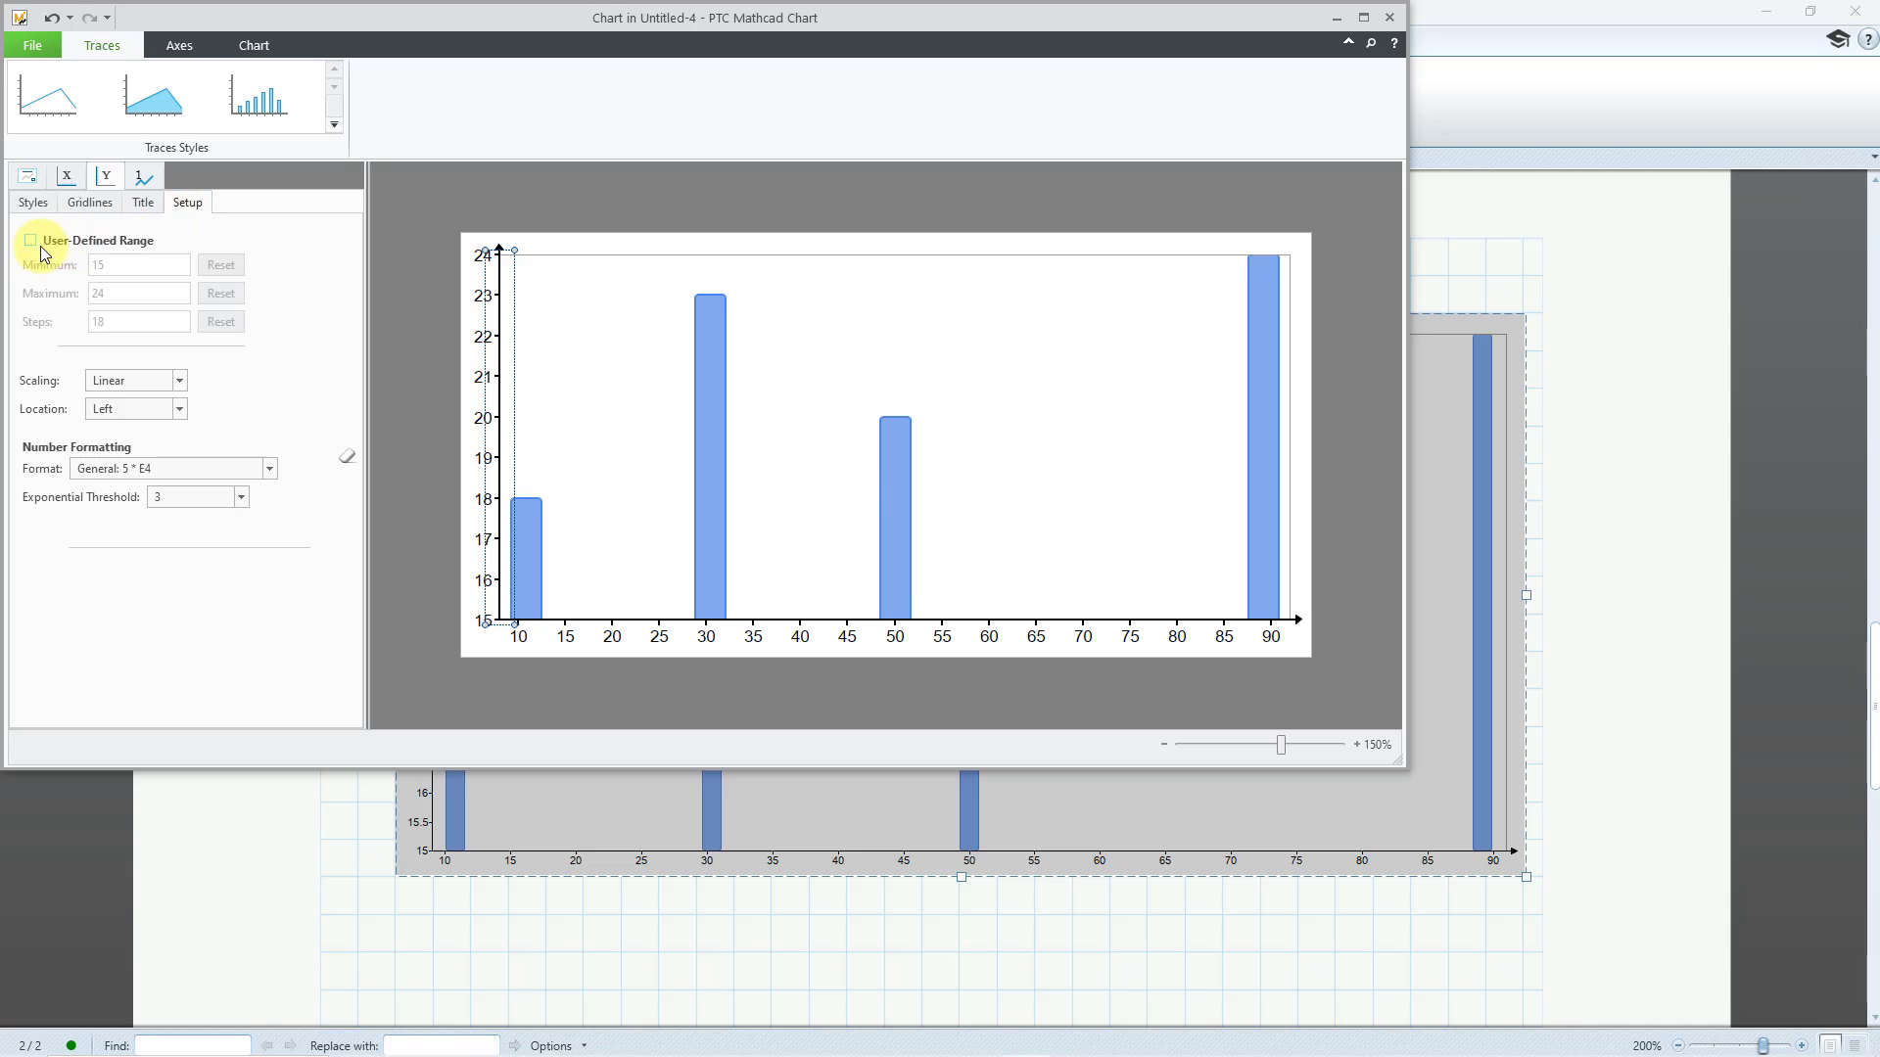
{"action": "left_click", "coordinate": [32, 241]}
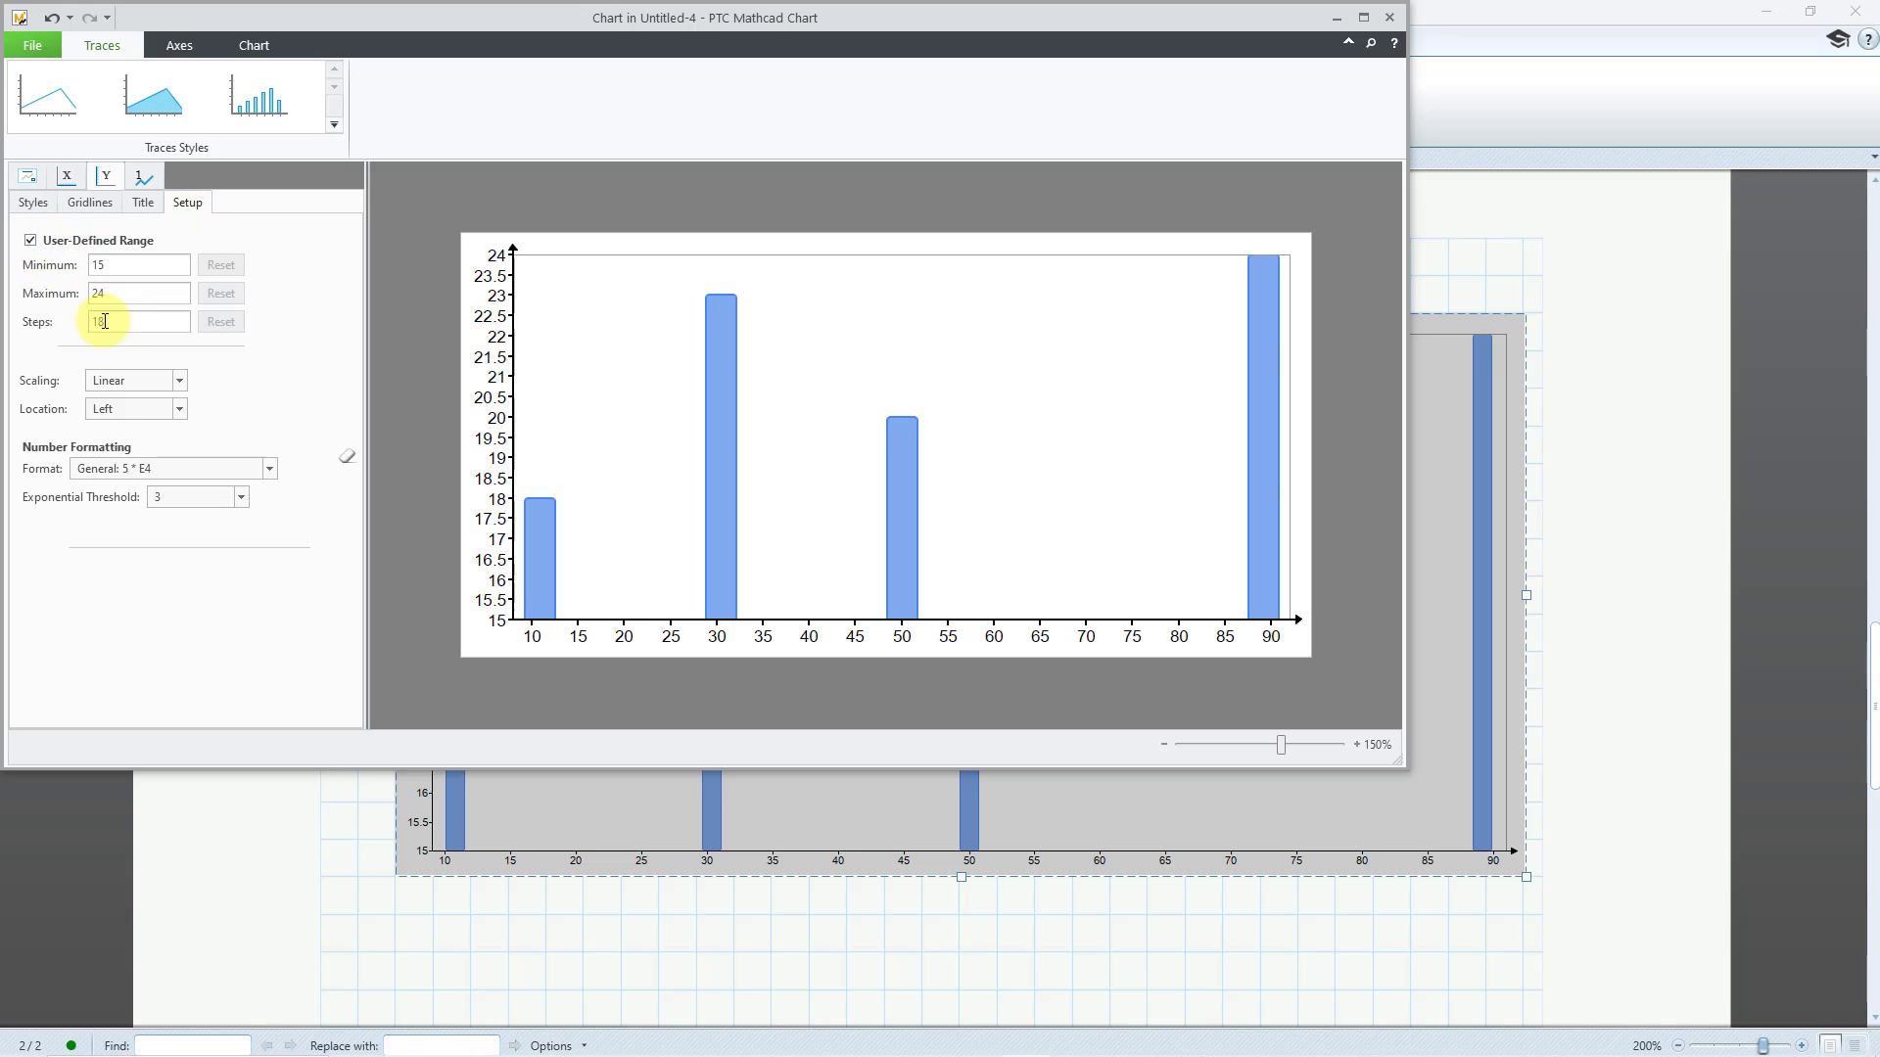
{"action": "double_click", "coordinate": [107, 266]}
{"action": "type", "text": "0"}
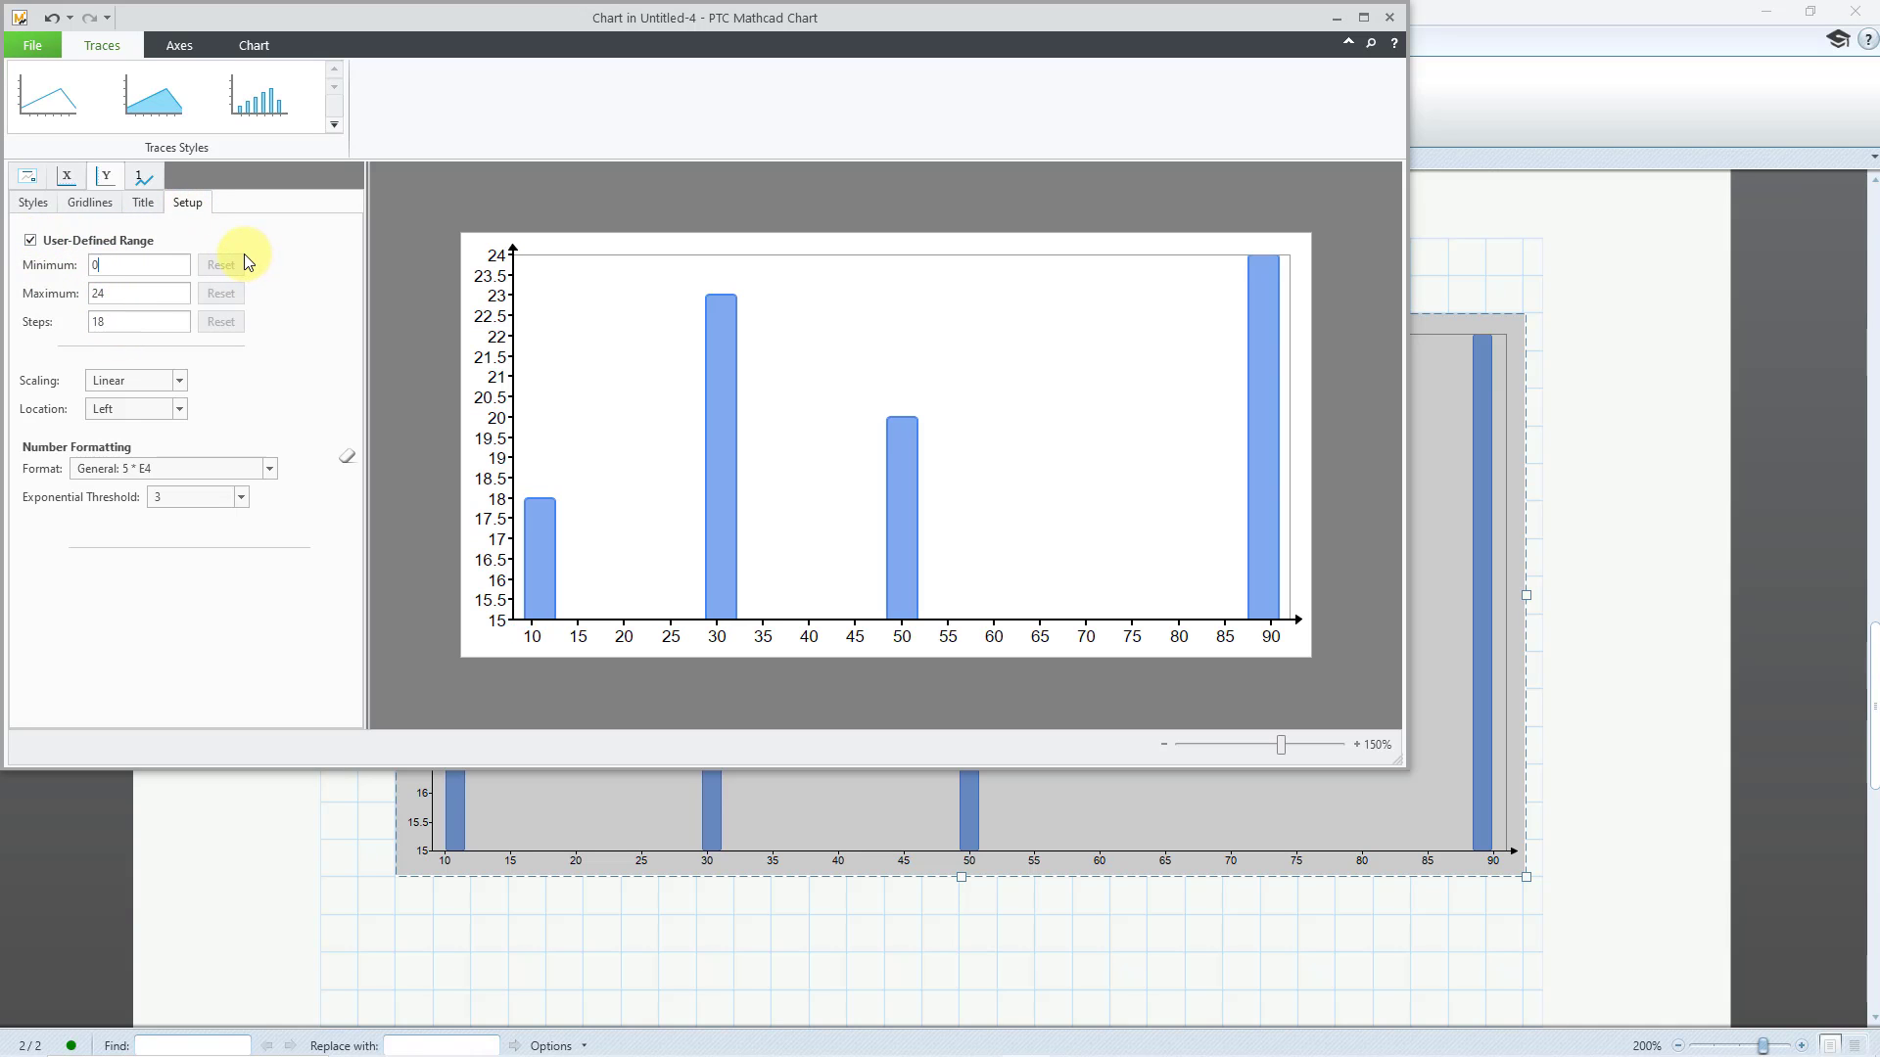
{"action": "left_click", "coordinate": [164, 300]}
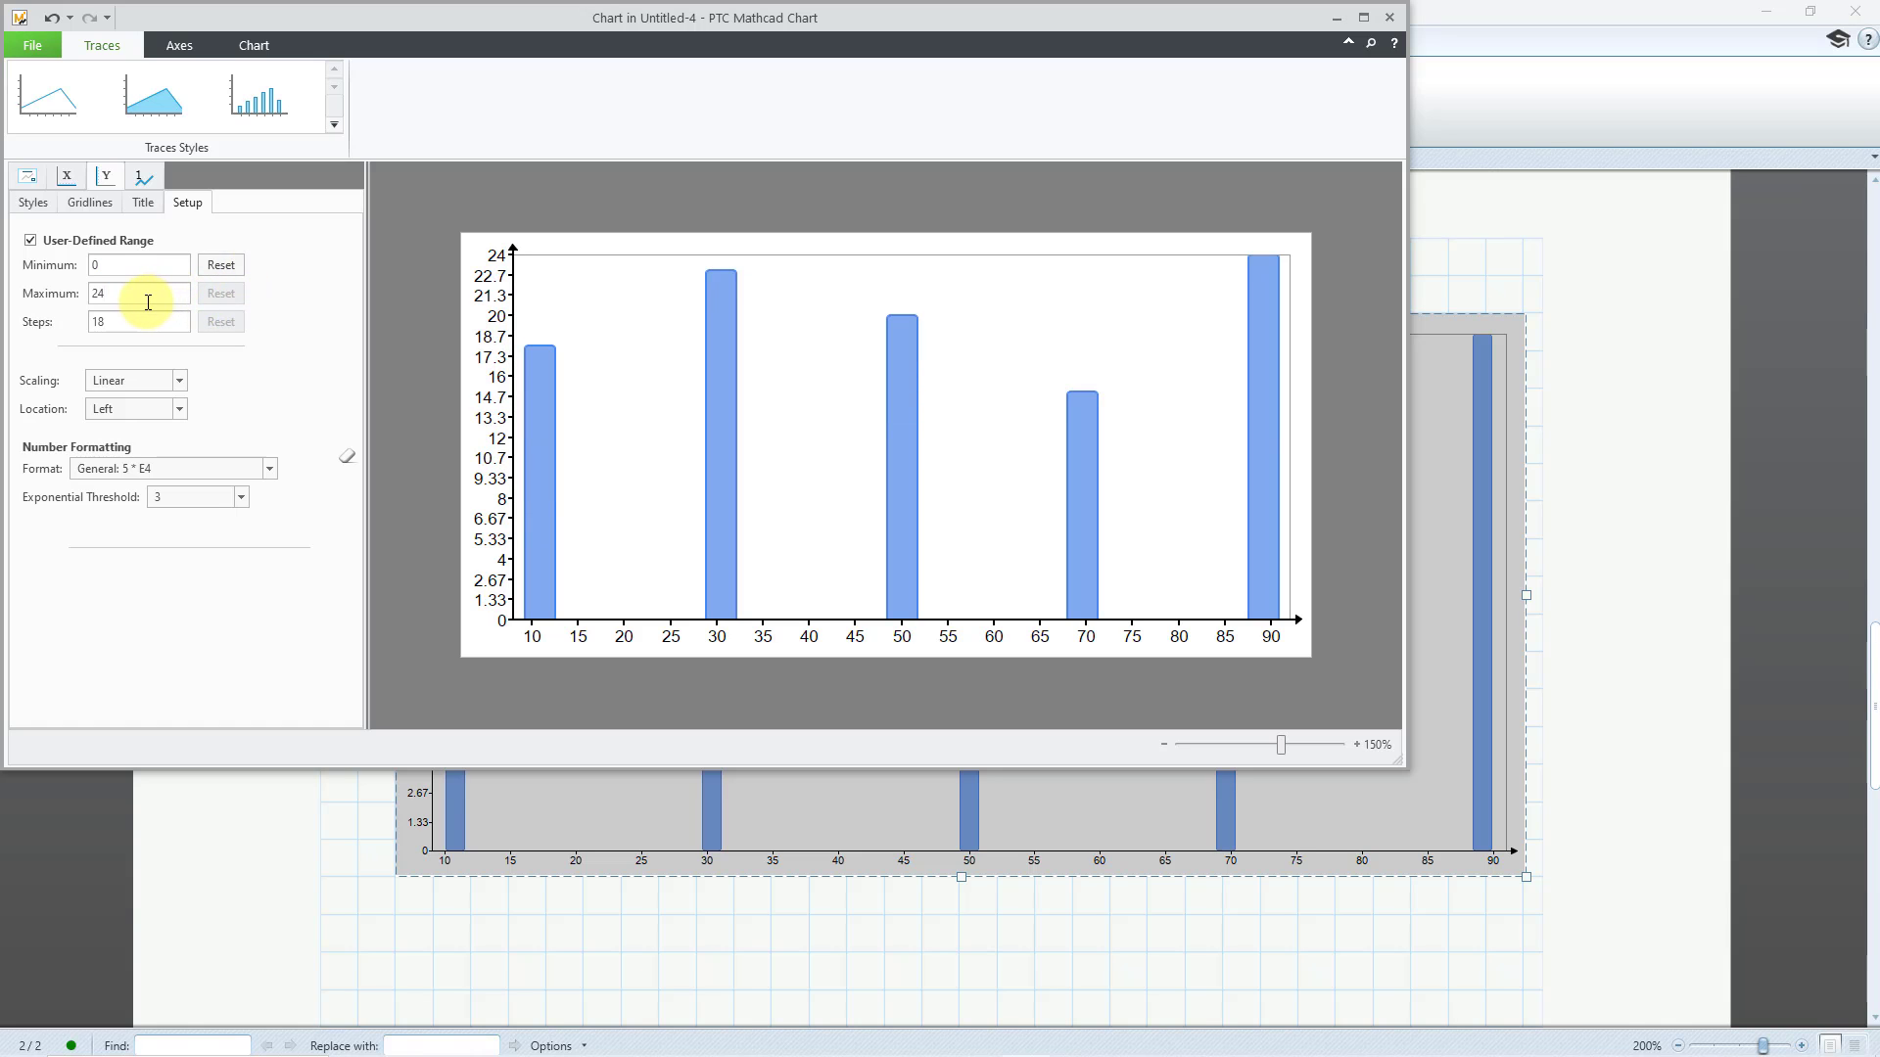
{"action": "double_click", "coordinate": [143, 301]}
{"action": "type", "text": "30"}
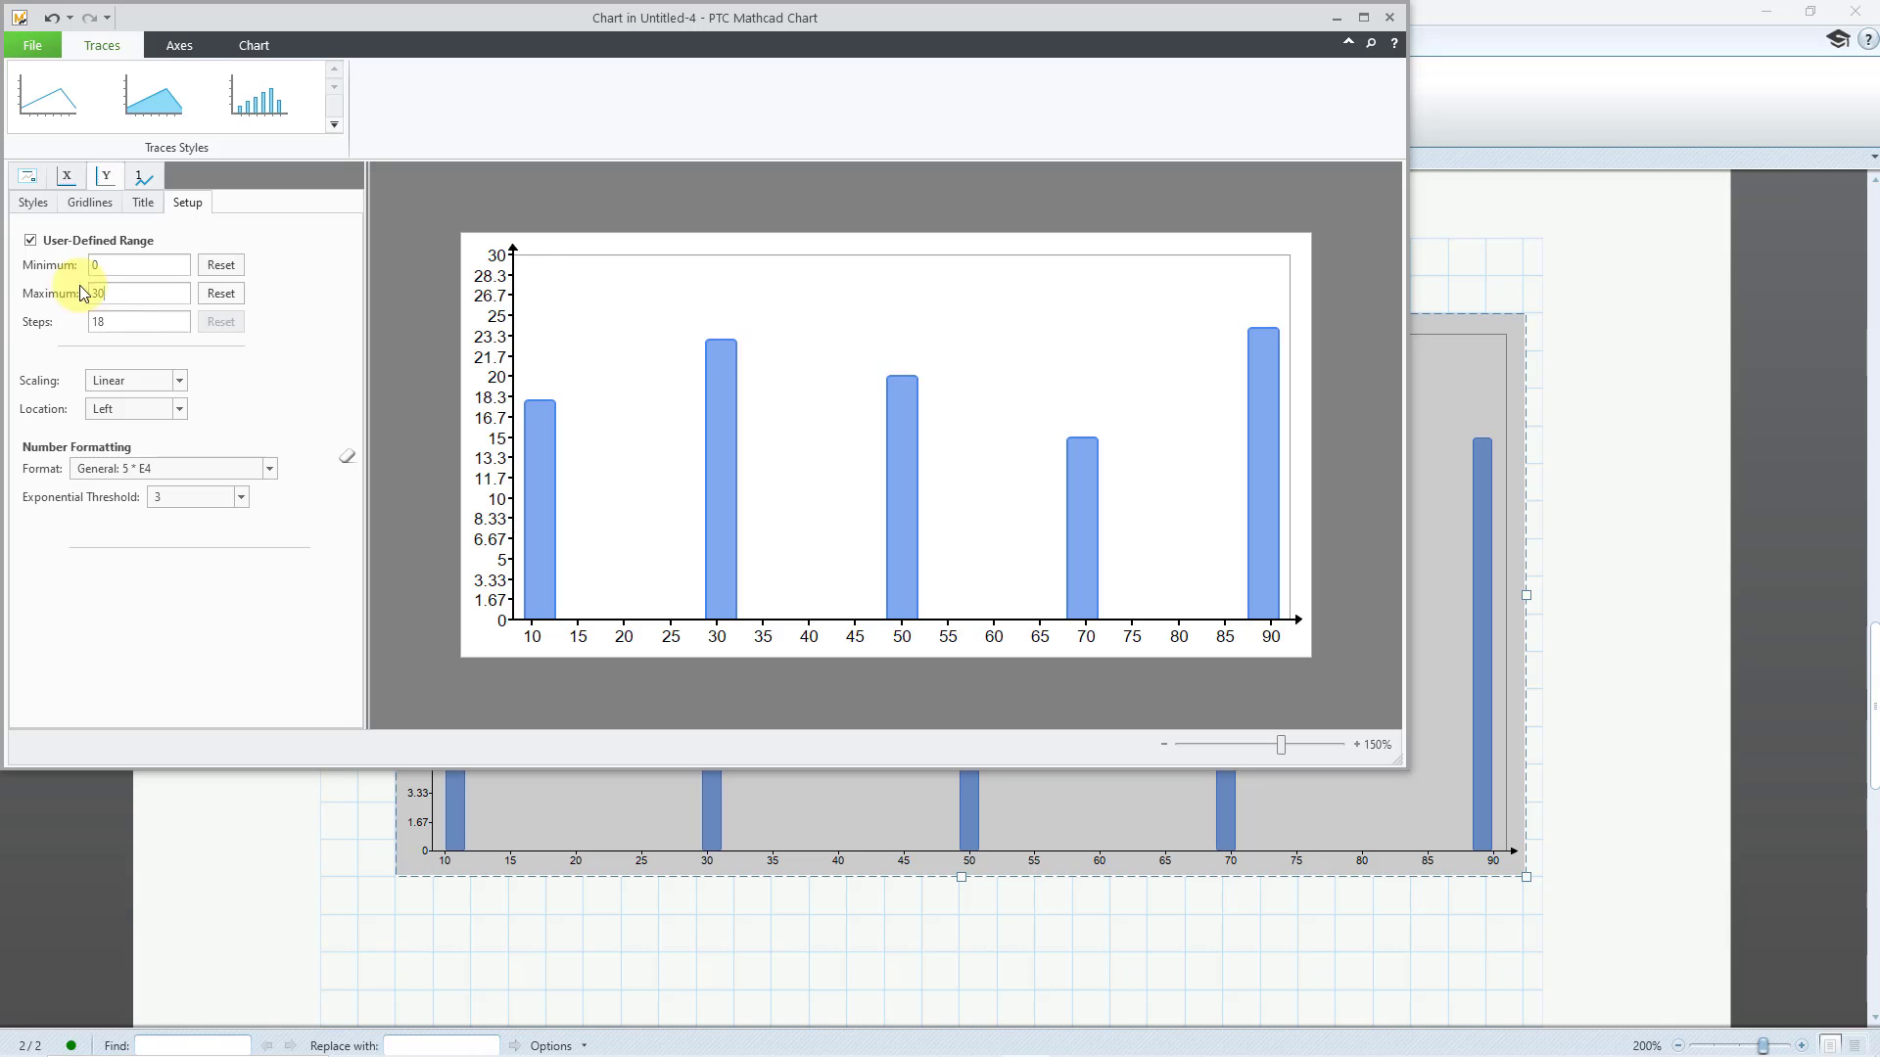
{"action": "left_click", "coordinate": [114, 330]}
{"action": "double_click", "coordinate": [116, 326]}
{"action": "type", "text": "6"}
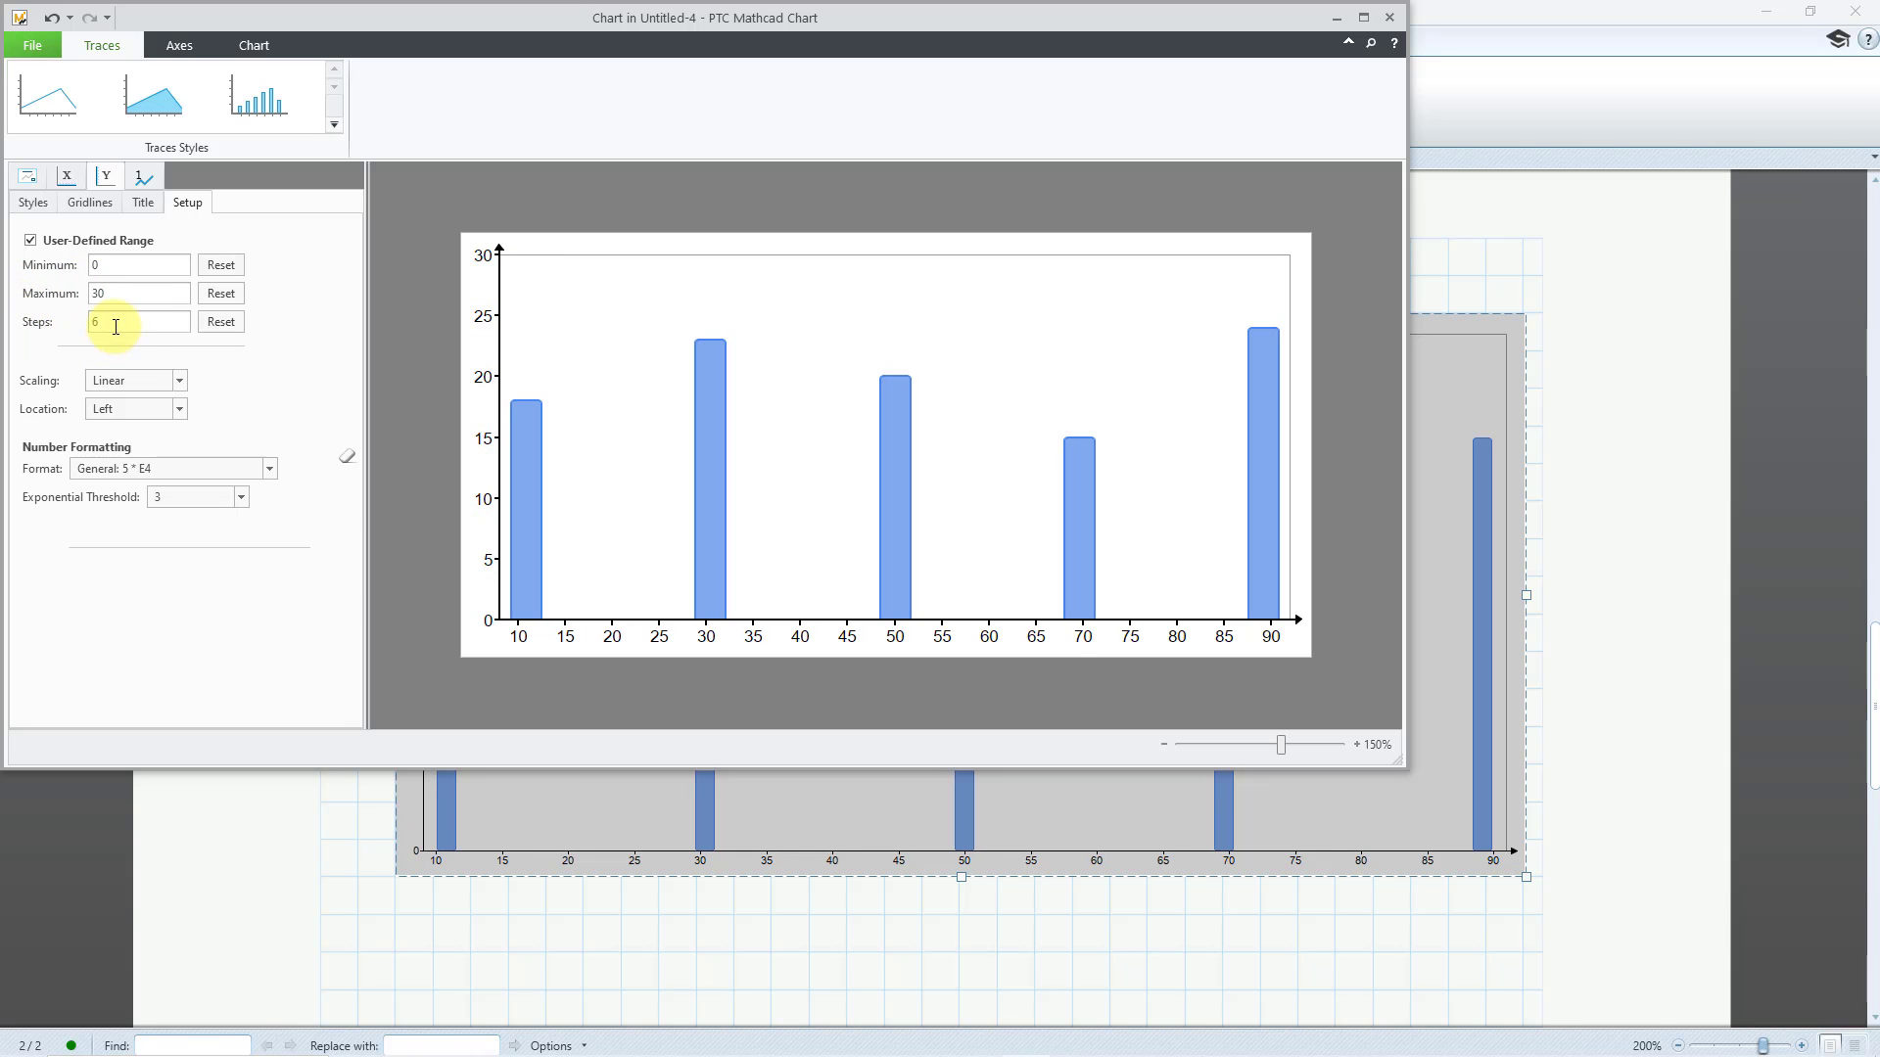
Switch the Y-axis number format to Decimal and choose its number of decimal places
{"action": "left_click", "coordinate": [196, 472]}
{"action": "left_click", "coordinate": [192, 501]}
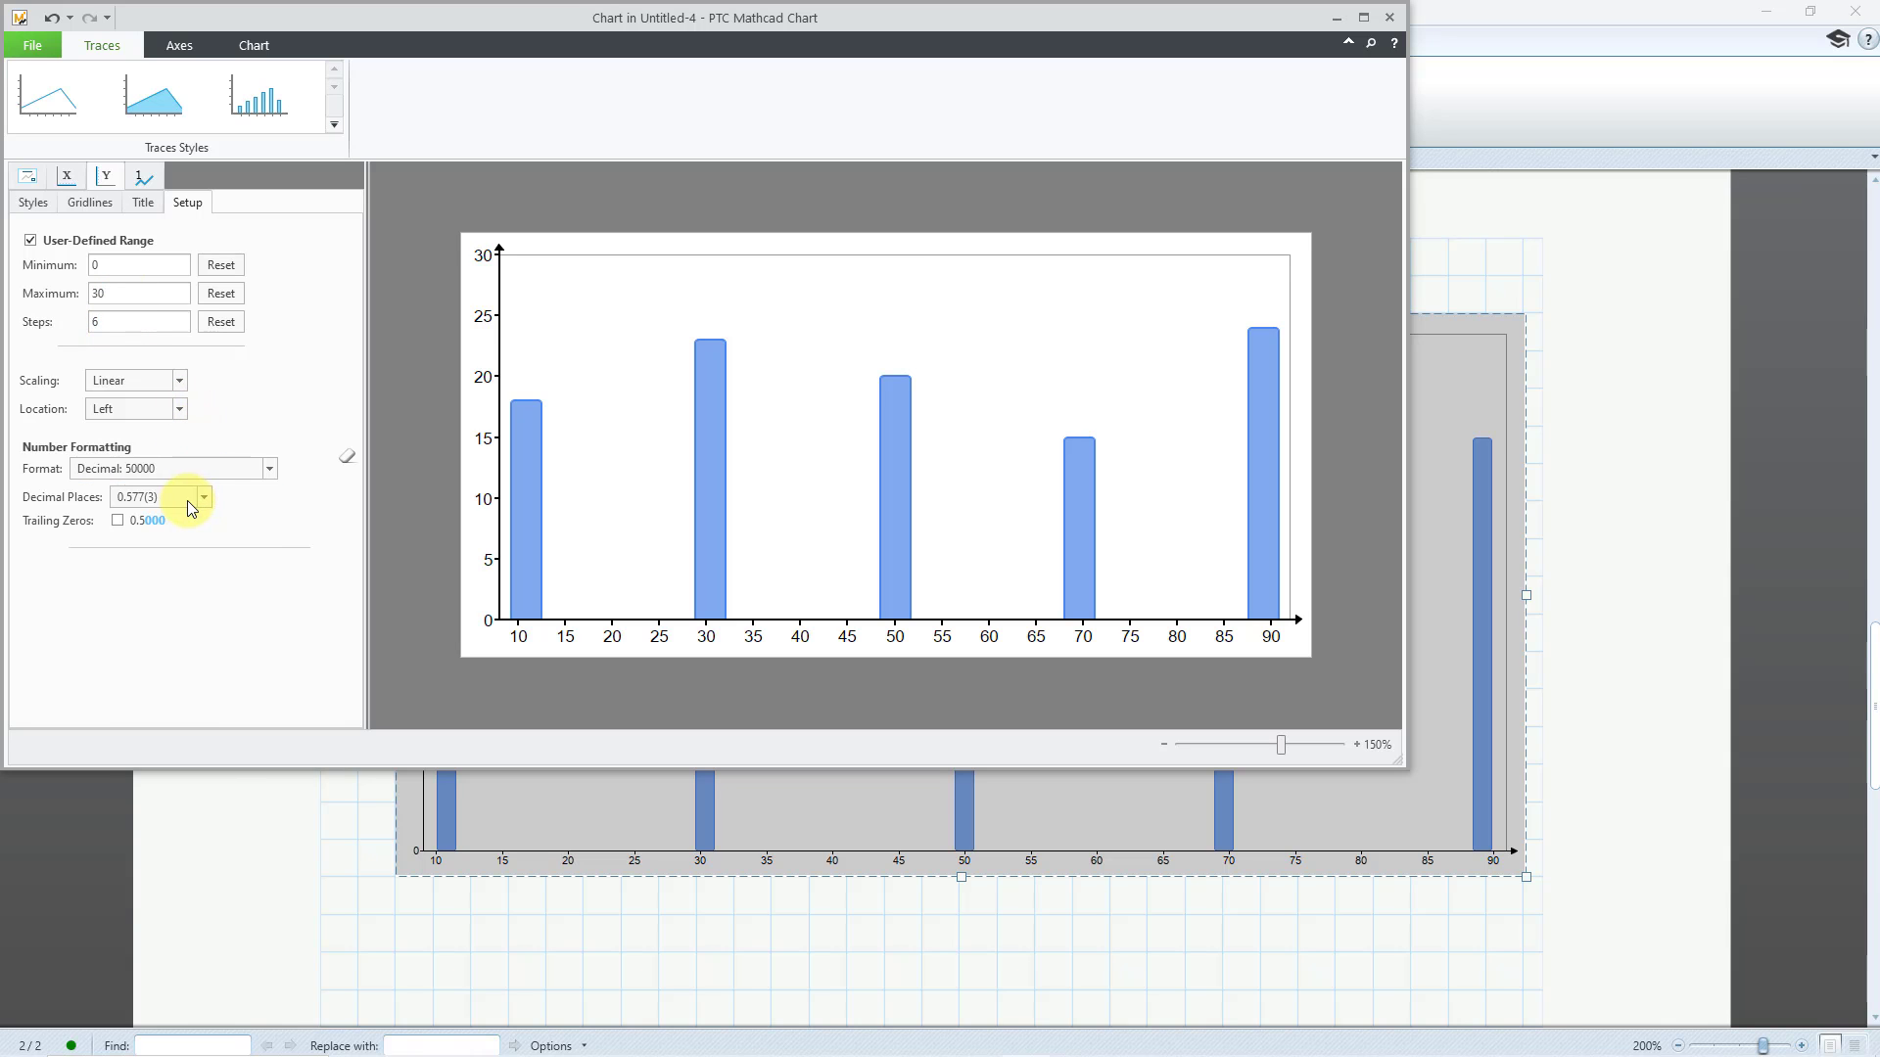
{"action": "left_click", "coordinate": [189, 502]}
{"action": "left_click", "coordinate": [172, 520]}
Enable a user-defined range for the chart's X-axis and set its steps to 4
{"action": "left_click", "coordinate": [66, 181]}
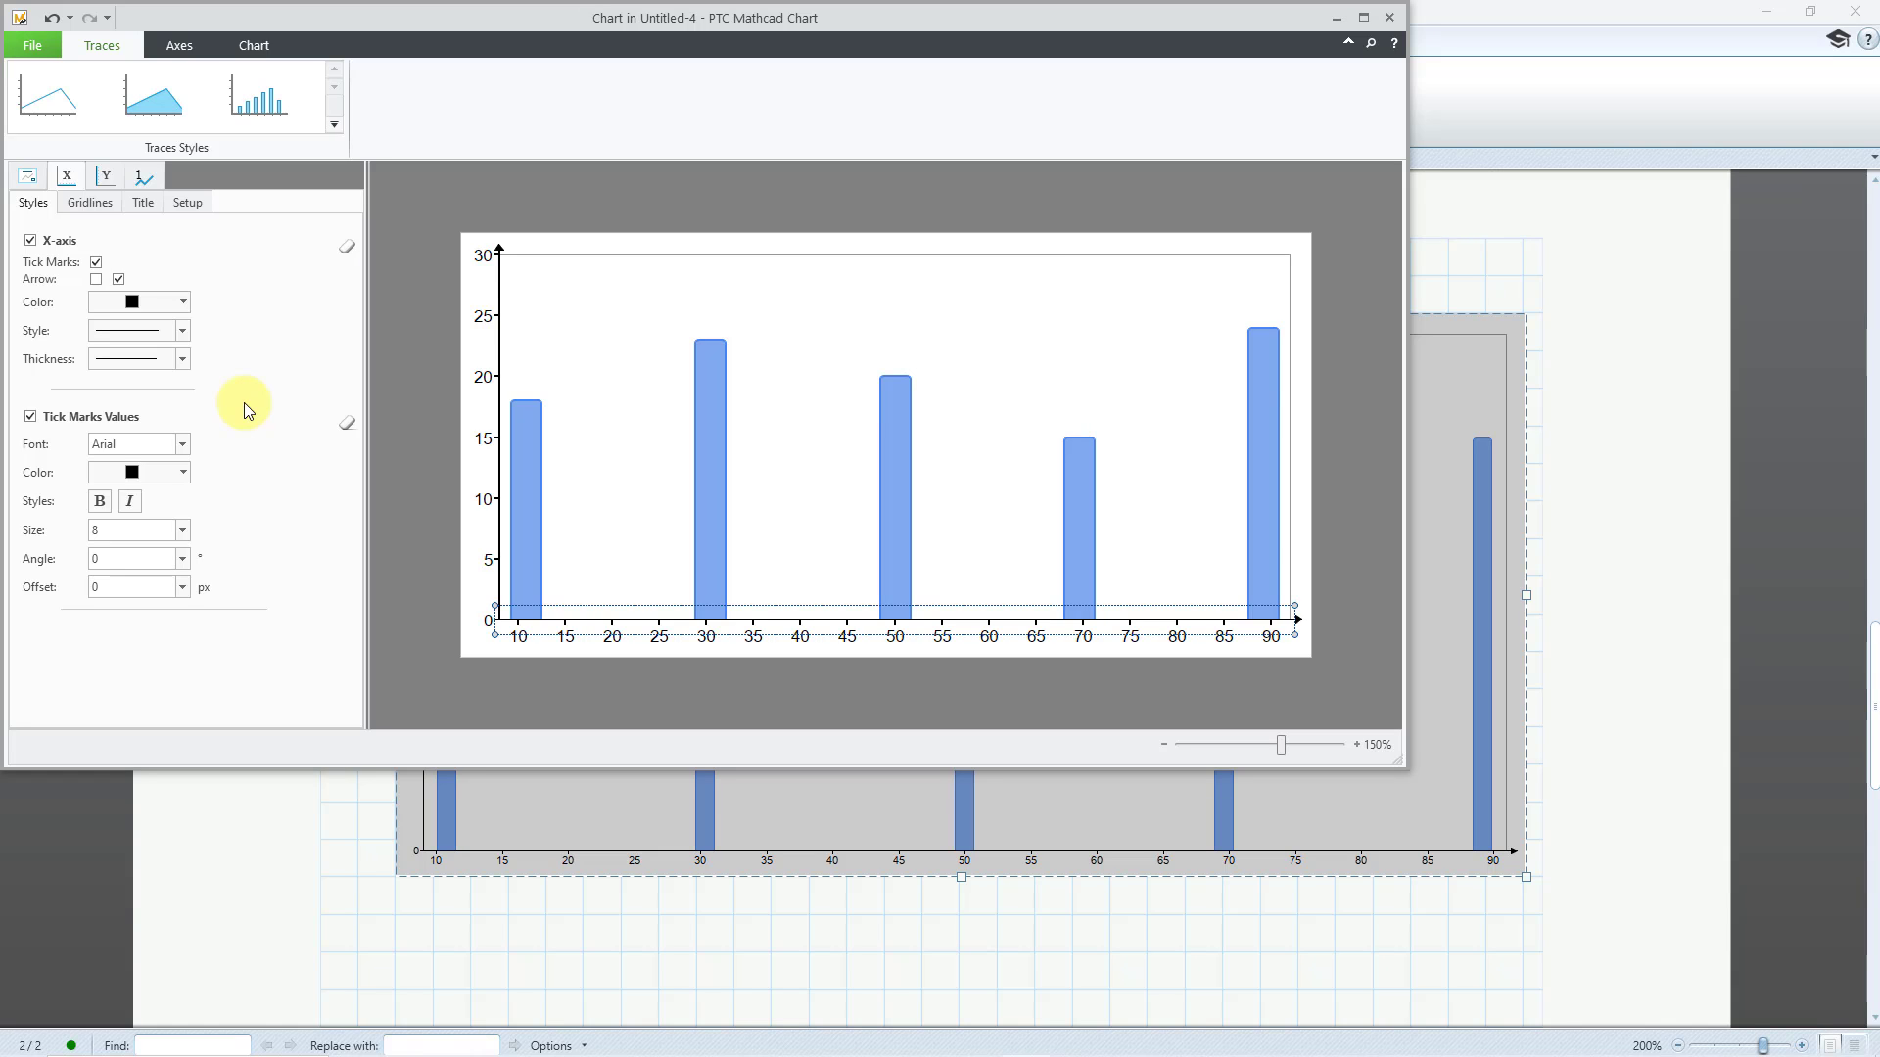
{"action": "left_click", "coordinate": [188, 204]}
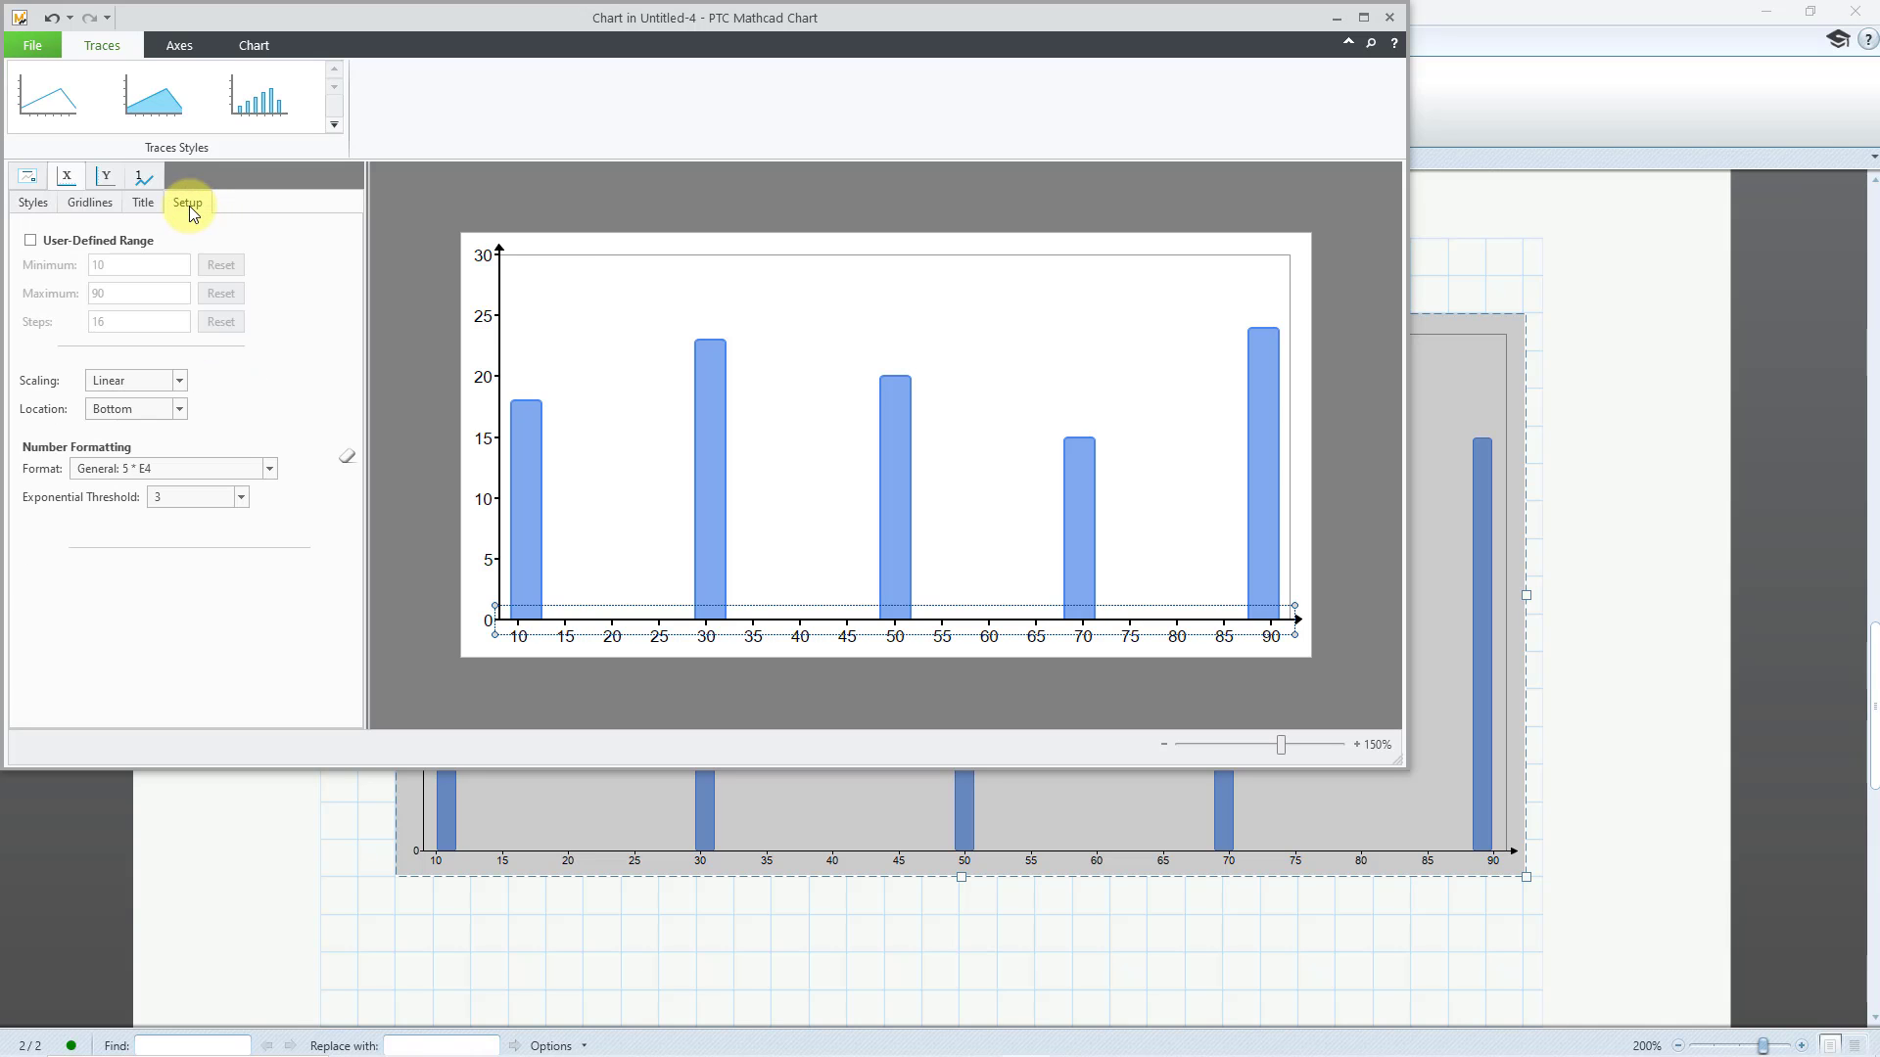
{"action": "left_click", "coordinate": [30, 240]}
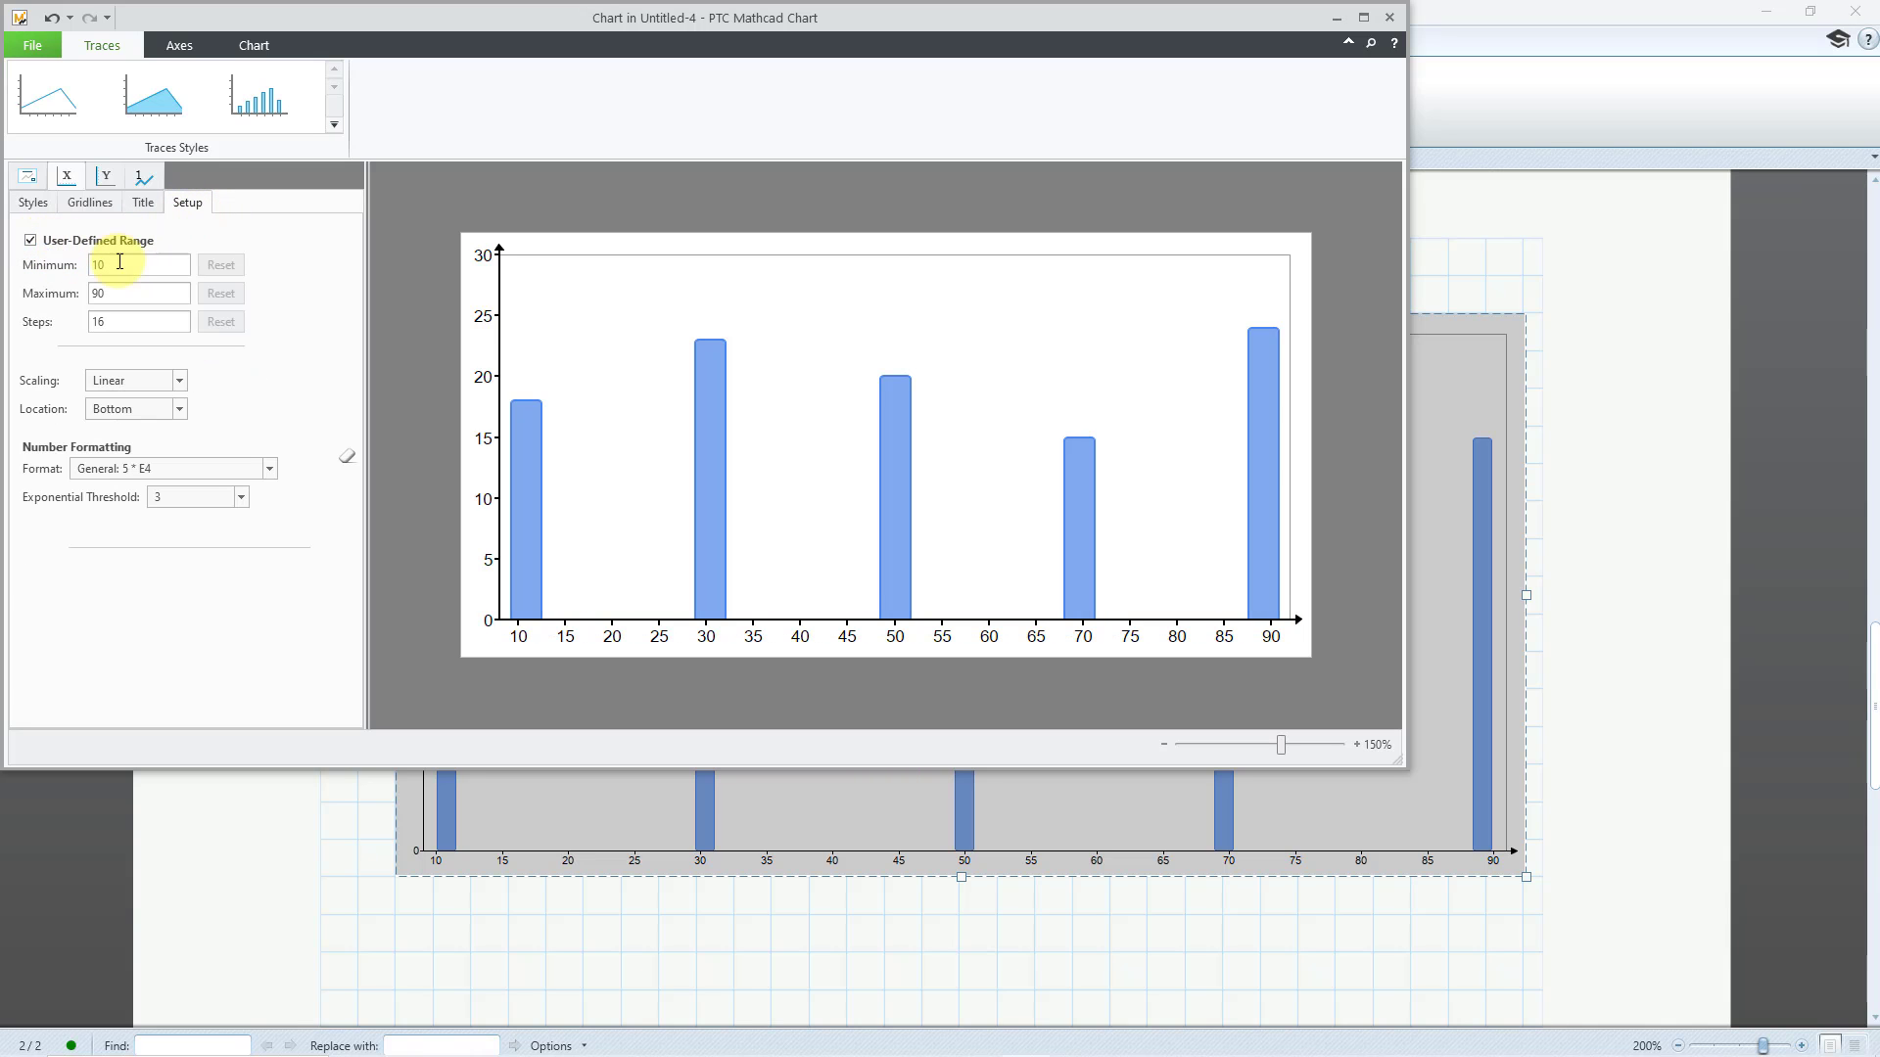
{"action": "double_click", "coordinate": [115, 294]}
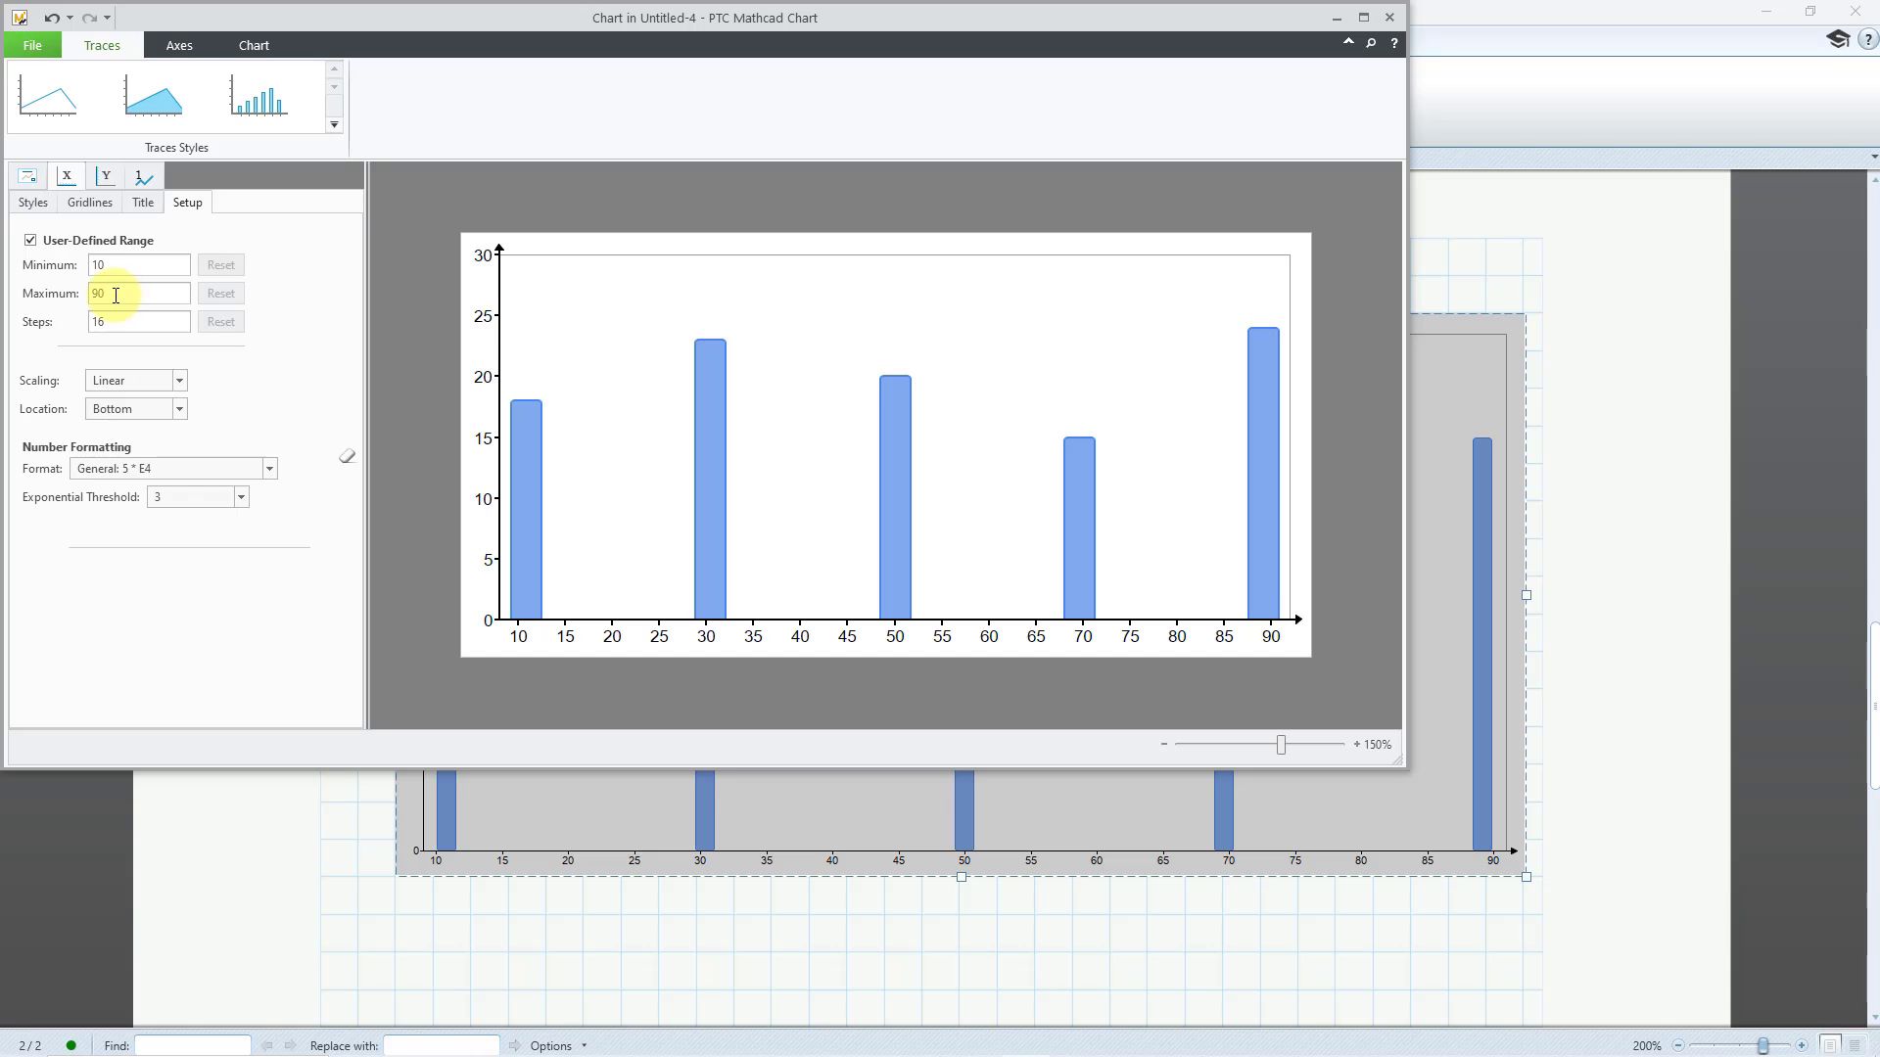
{"action": "double_click", "coordinate": [115, 326]}
{"action": "double_click", "coordinate": [115, 325]}
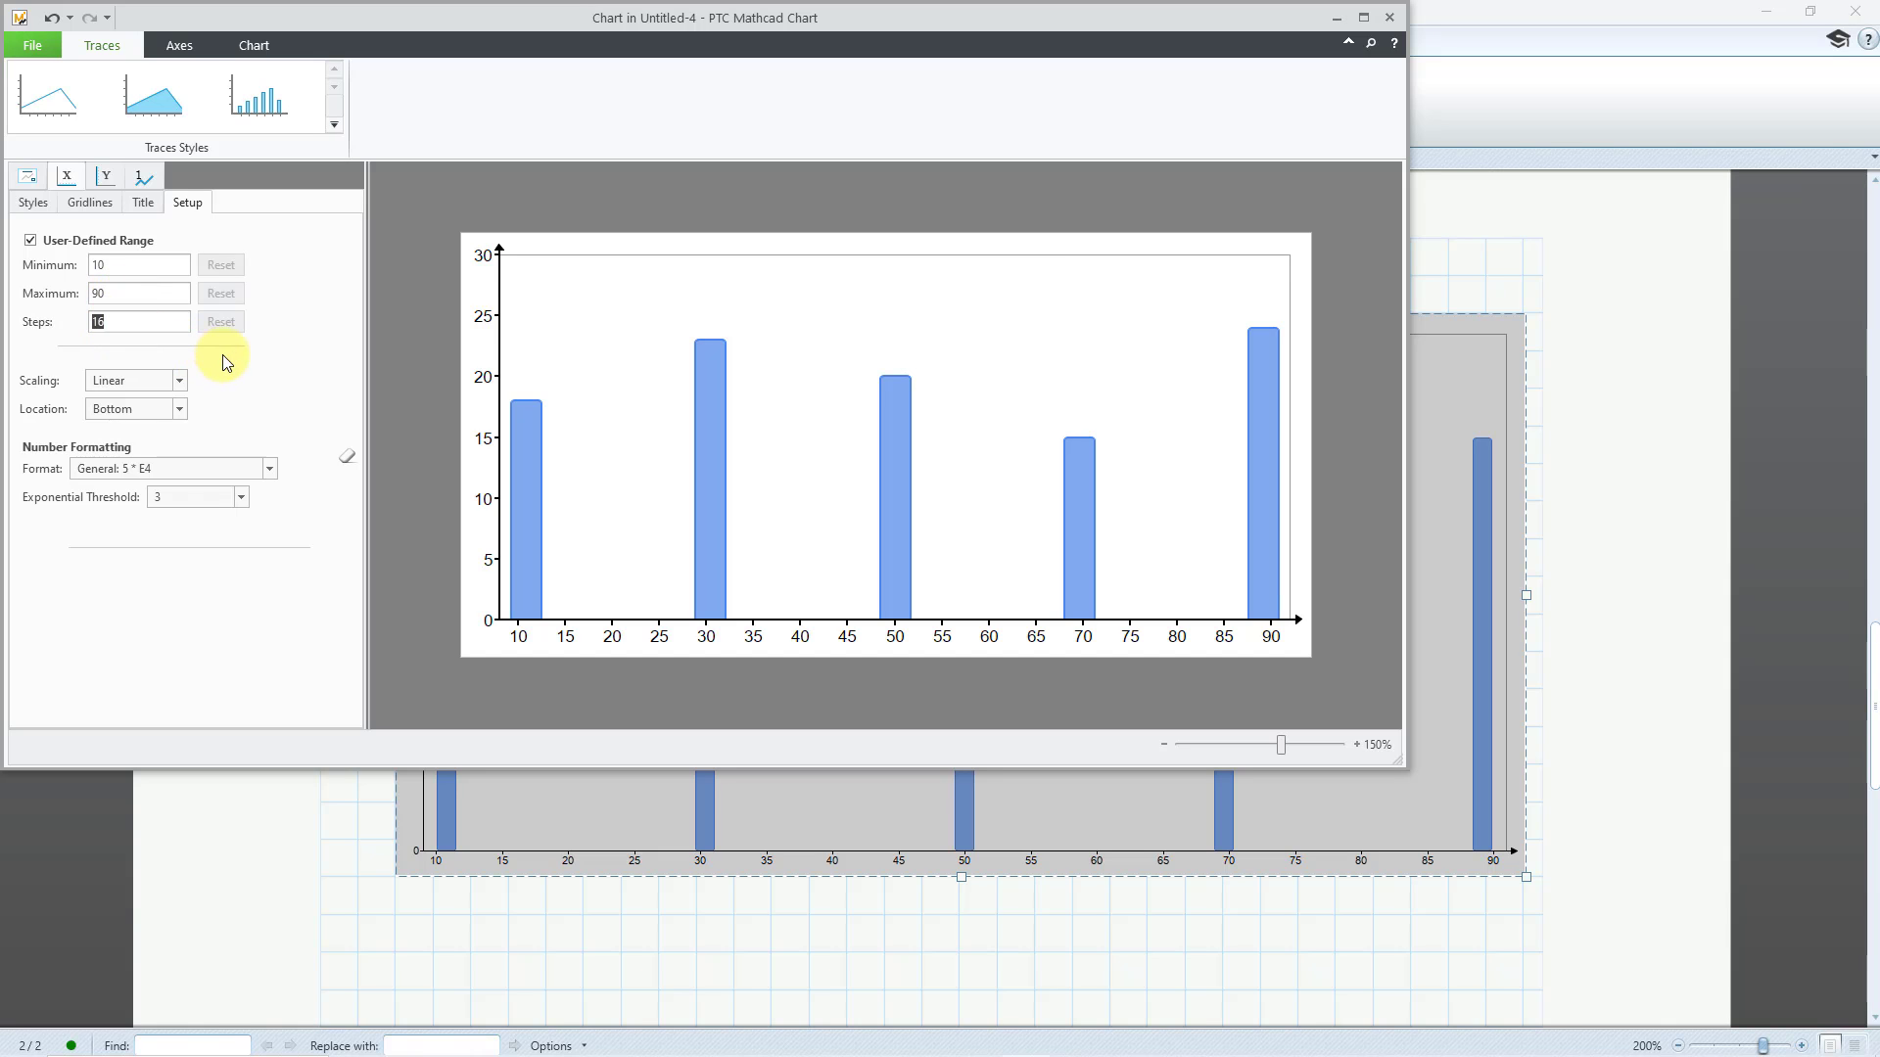
{"action": "type", "text": "5"}
{"action": "key", "text": "Return"}
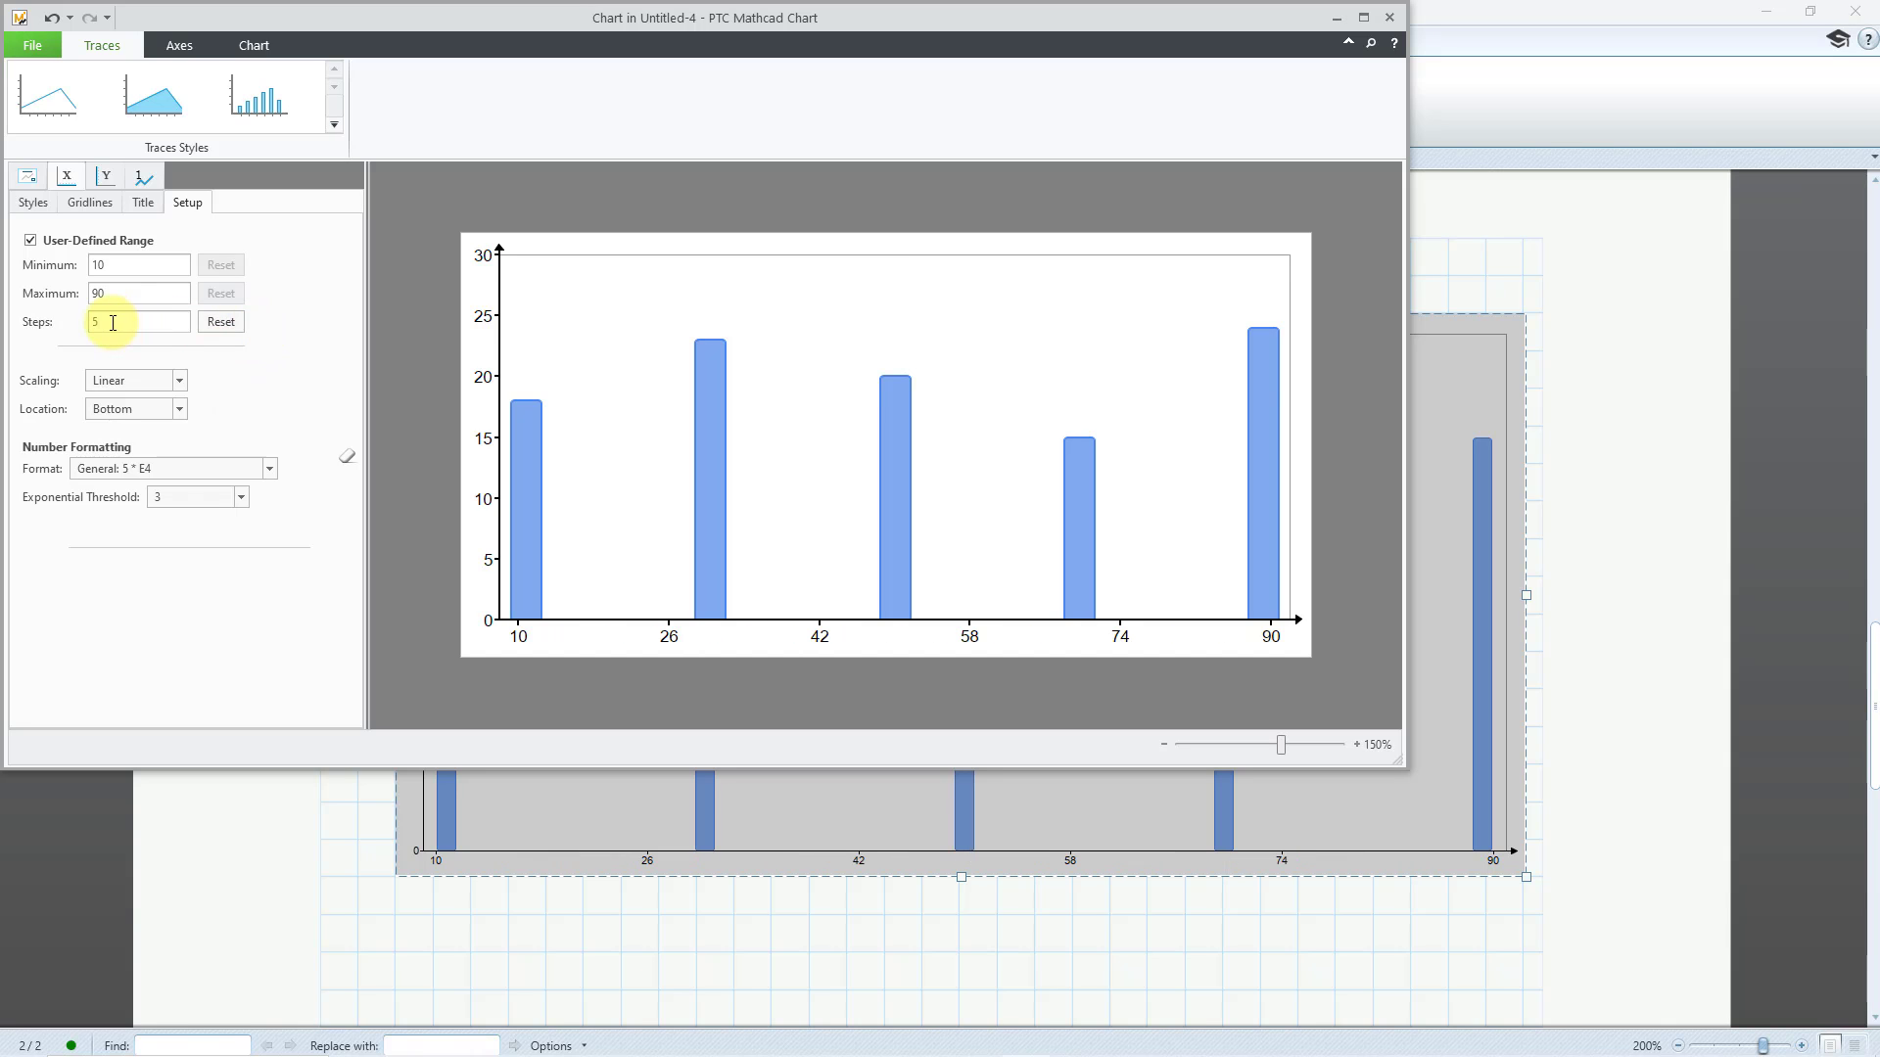
{"action": "type", "text": "4"}
{"action": "key", "text": "Return"}
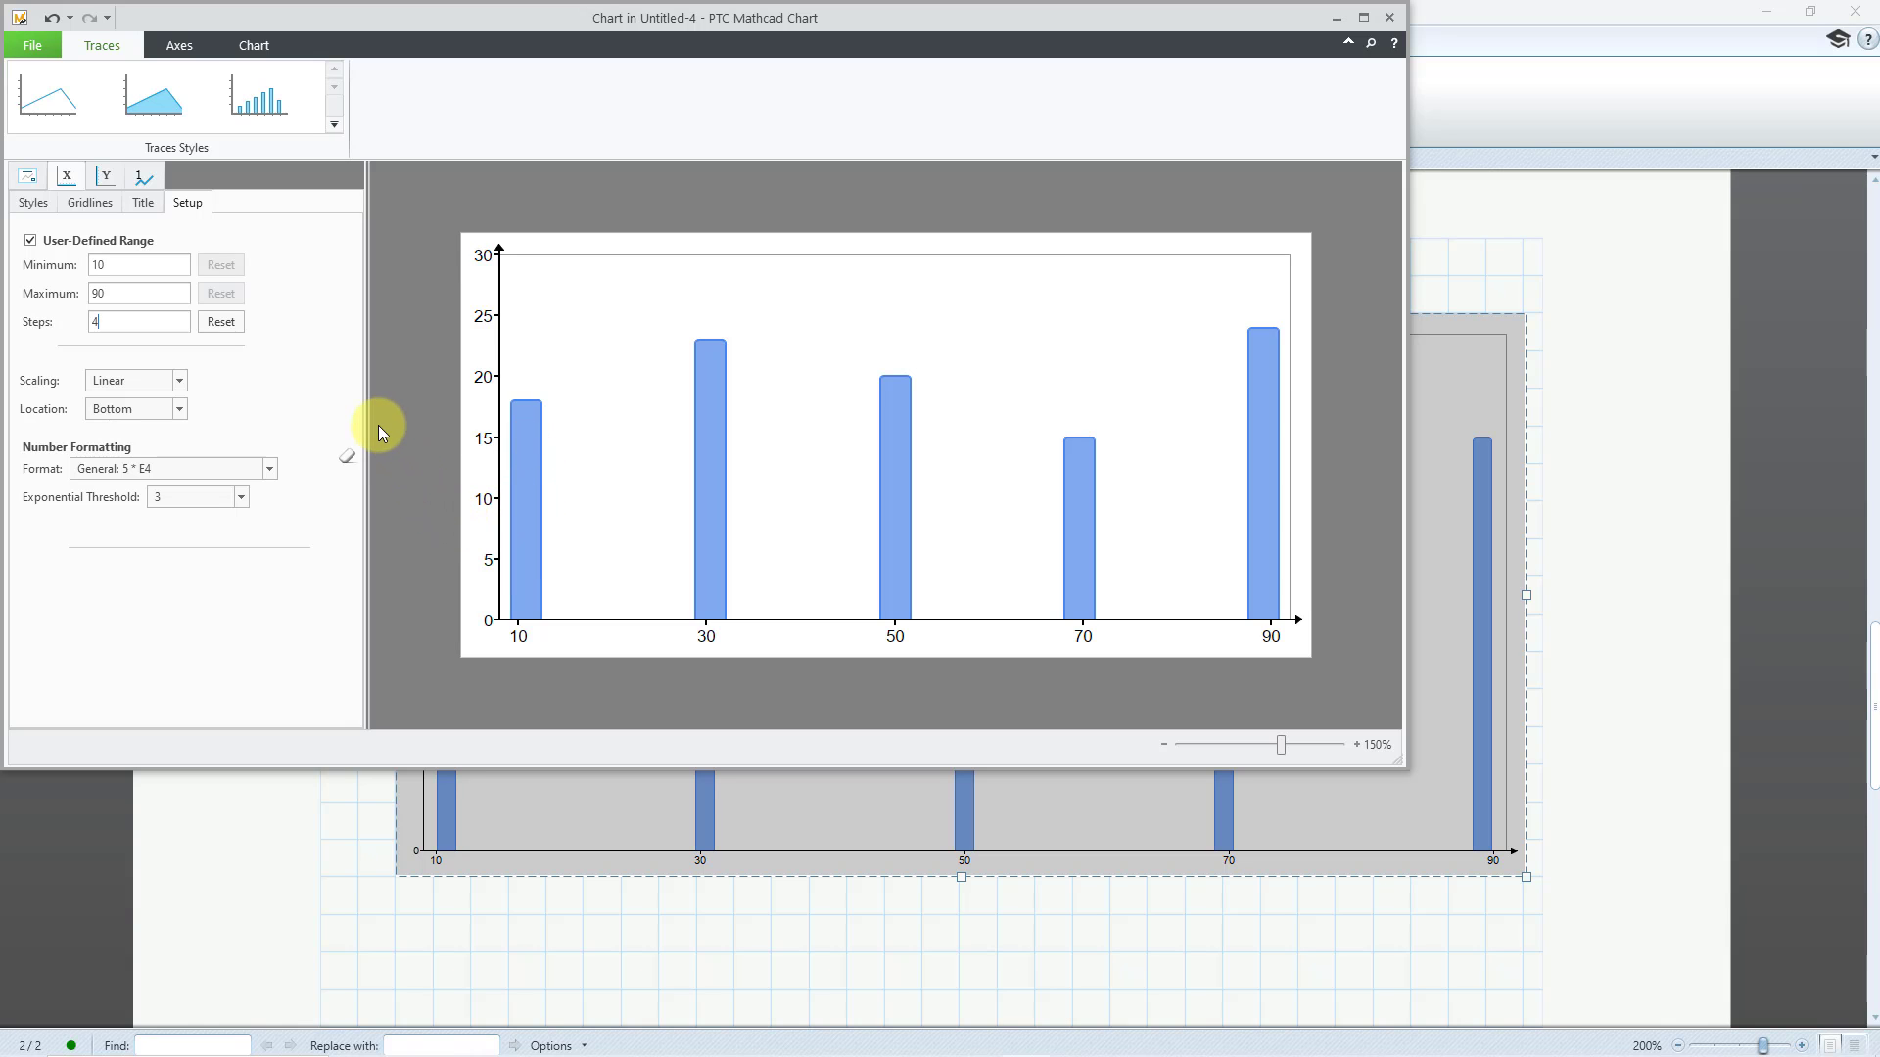
Style the columns of trace 1 with a weight of 80 px and corners of 0 px
{"action": "left_click", "coordinate": [142, 176]}
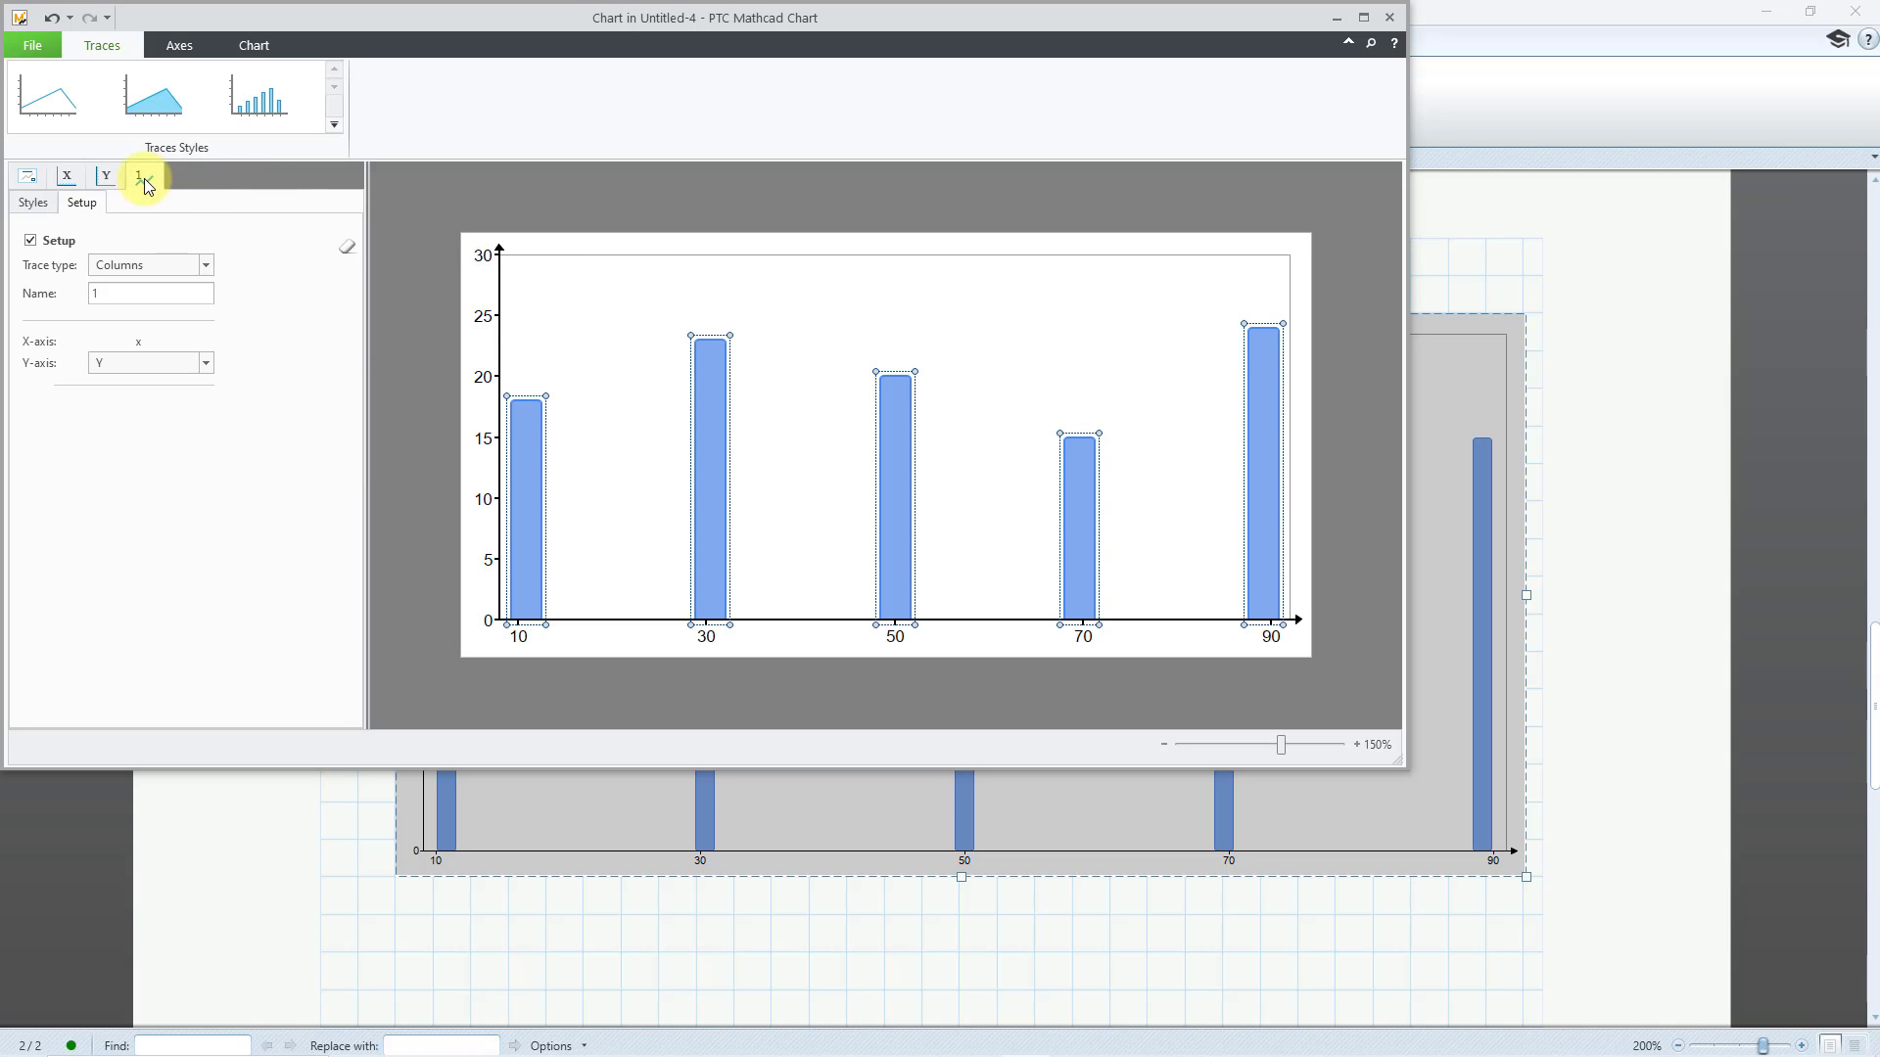
{"action": "left_click", "coordinate": [31, 206]}
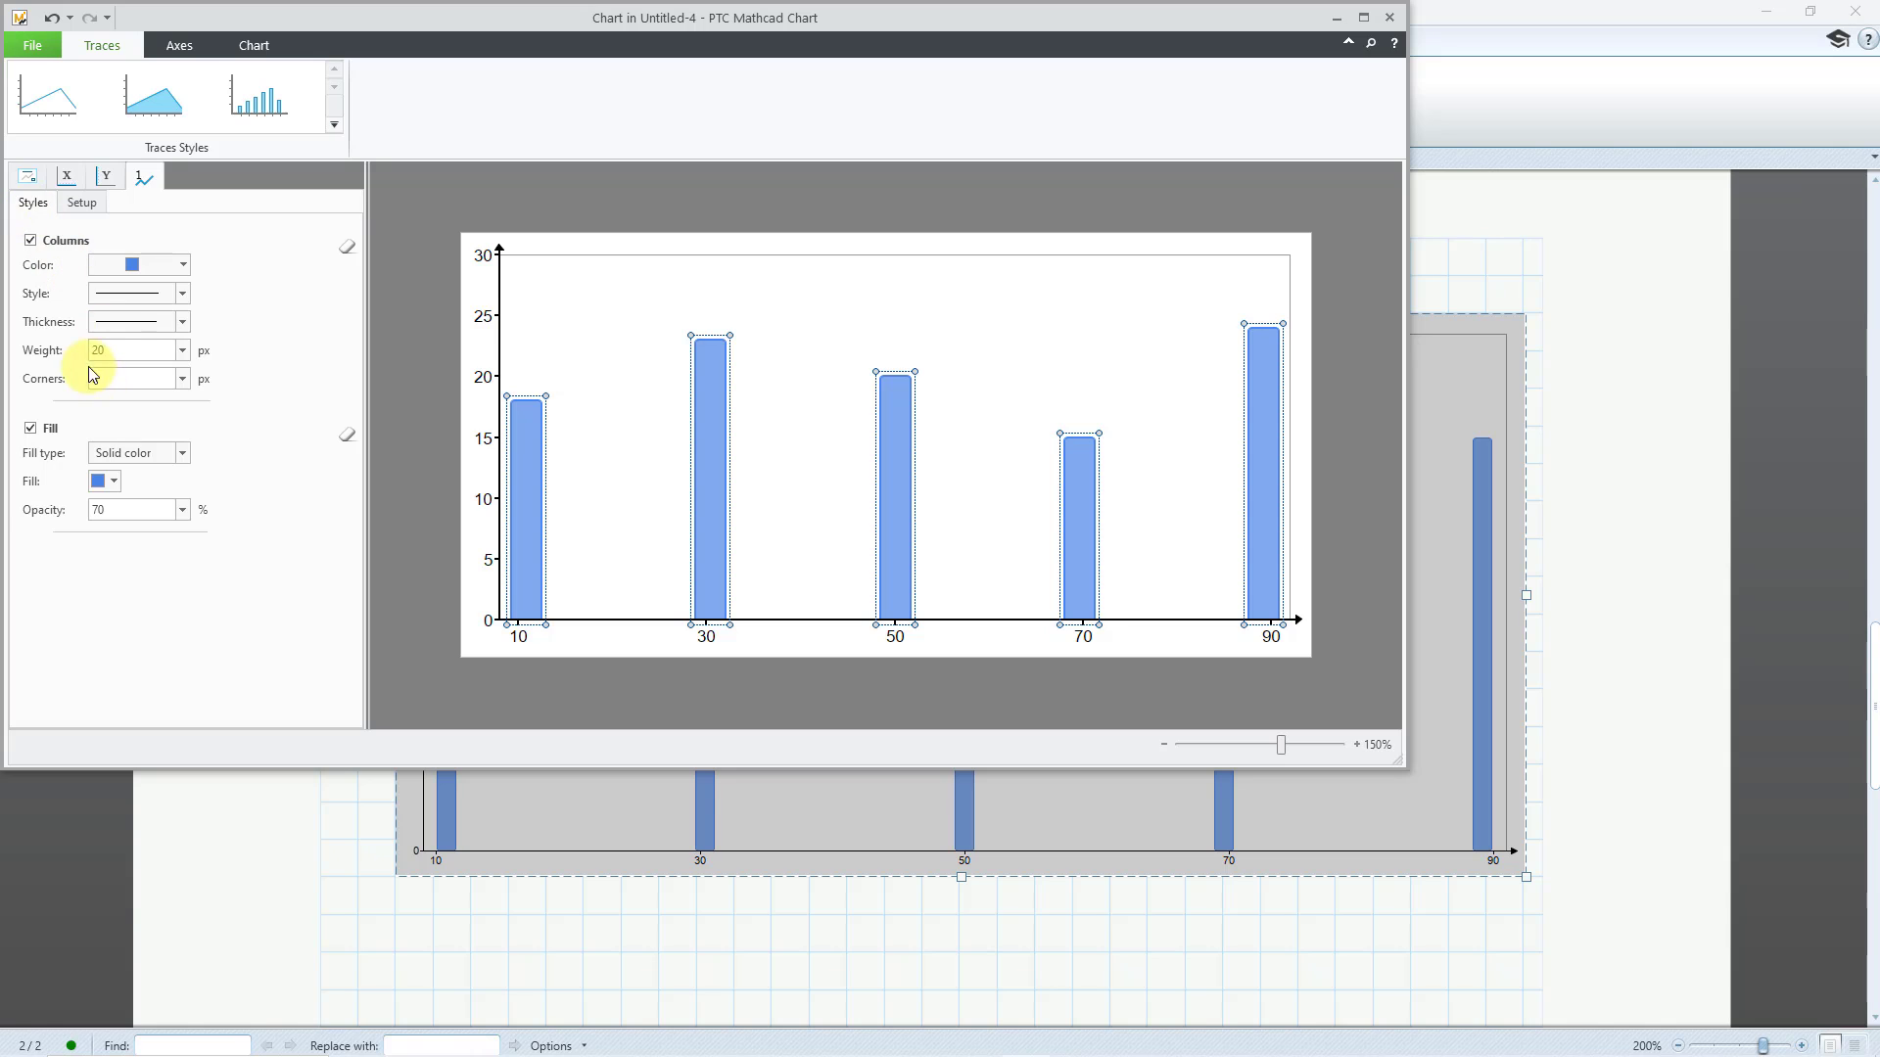
{"action": "double_click", "coordinate": [116, 348]}
{"action": "type", "text": "80"}
{"action": "key", "text": "Return"}
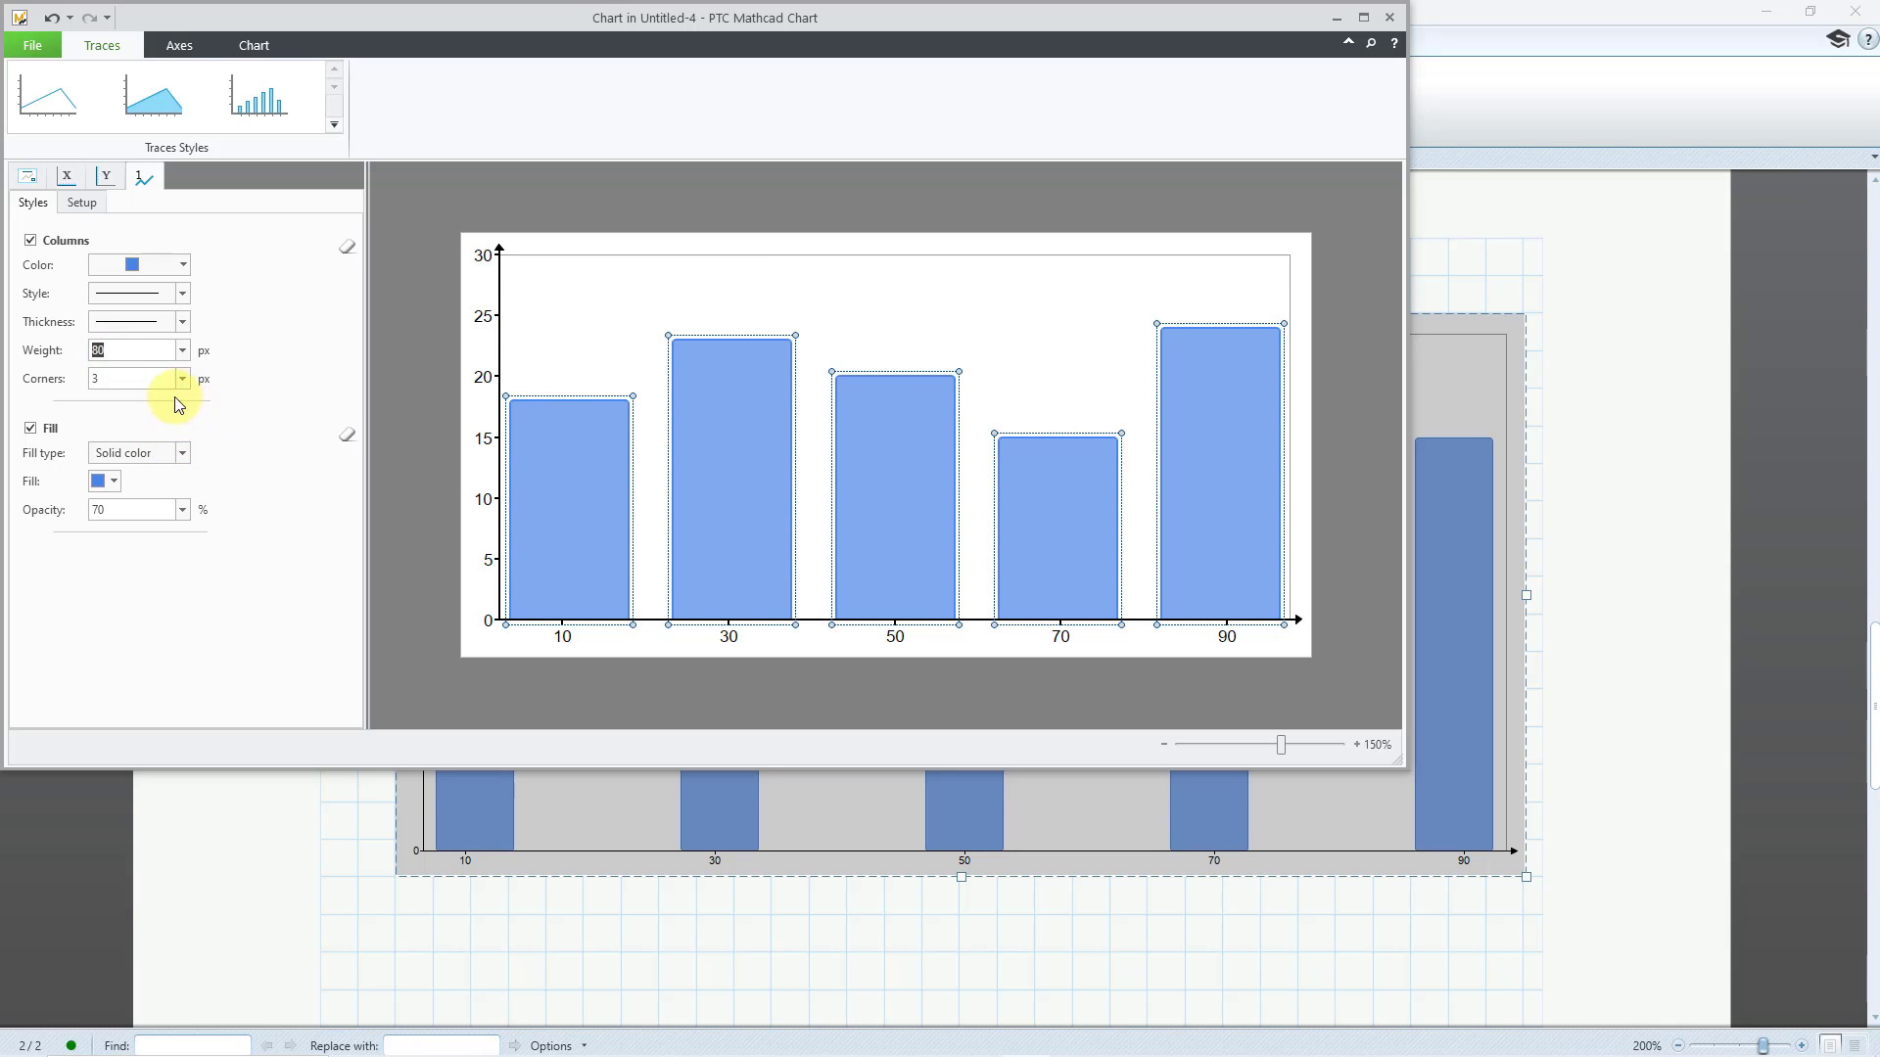
{"action": "left_click", "coordinate": [140, 381]}
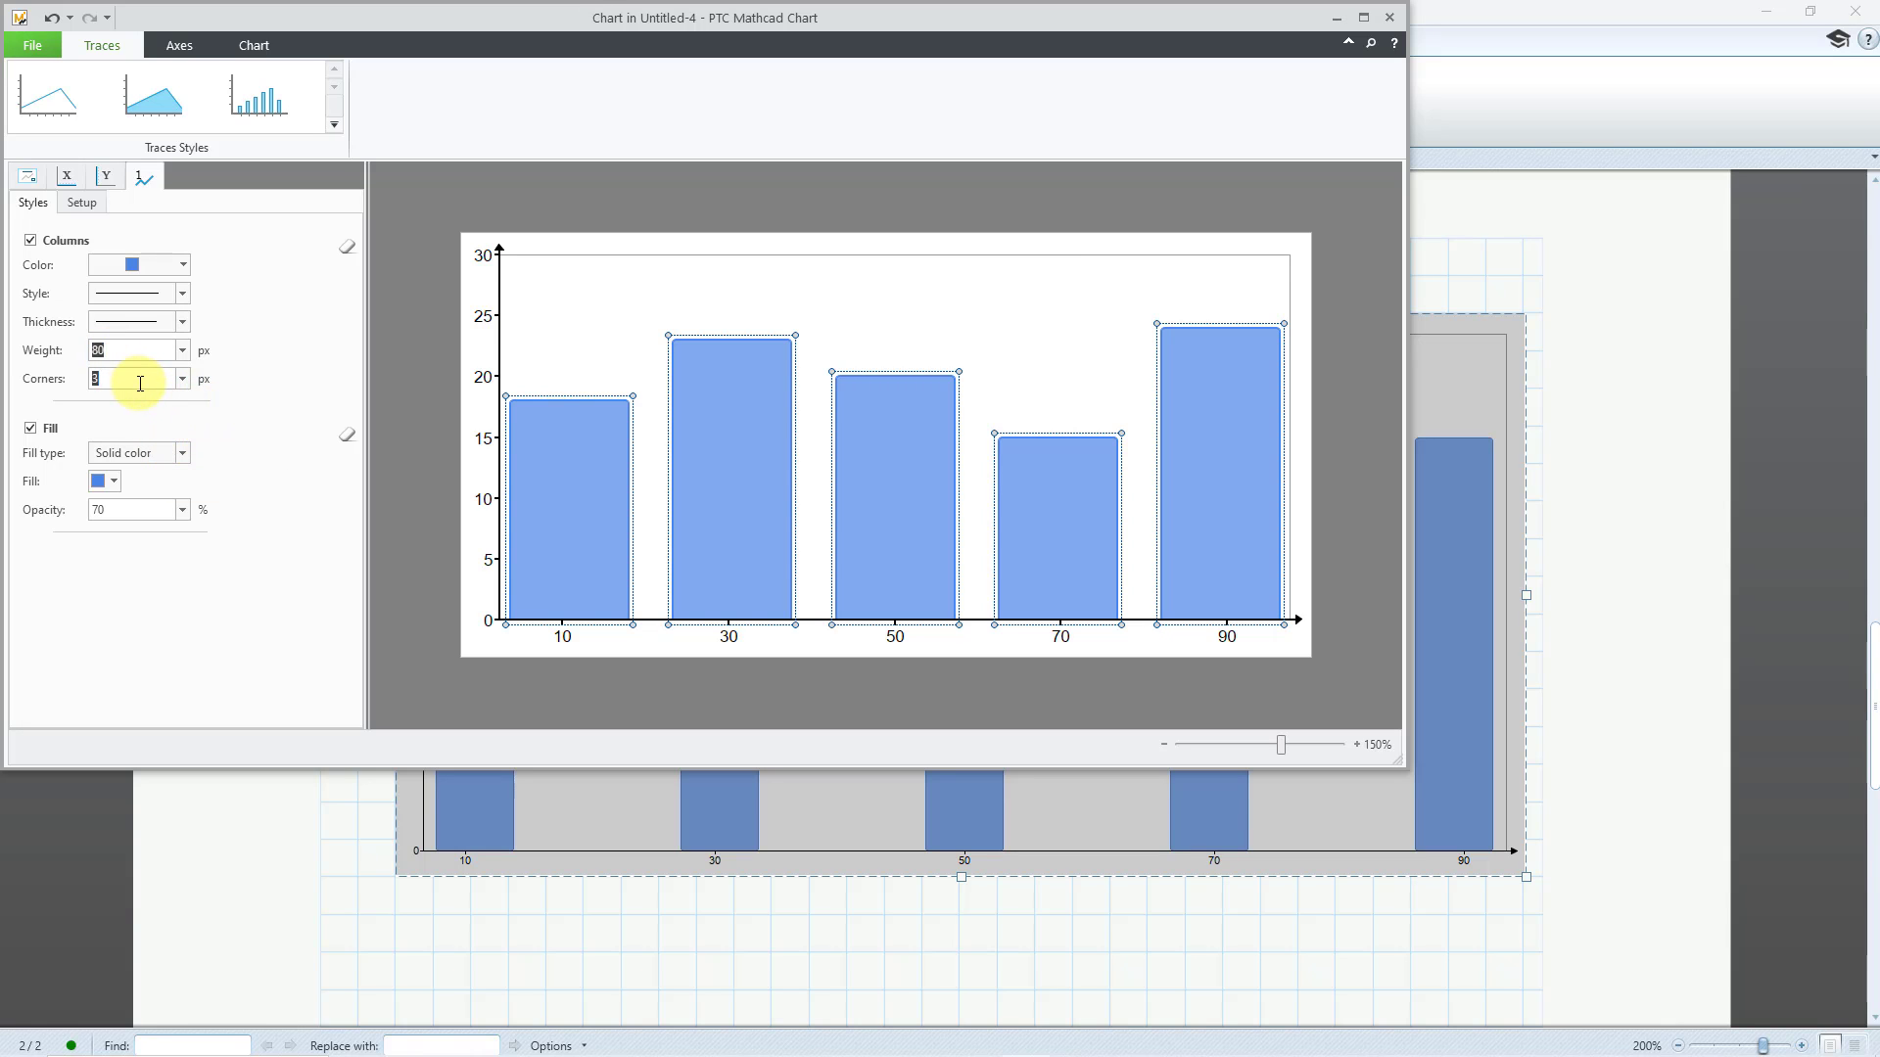
{"action": "type", "text": "0"}
Color both the outline and the fill of the columns red and close the chart editor
{"action": "left_click", "coordinate": [182, 265]}
{"action": "left_click", "coordinate": [125, 328]}
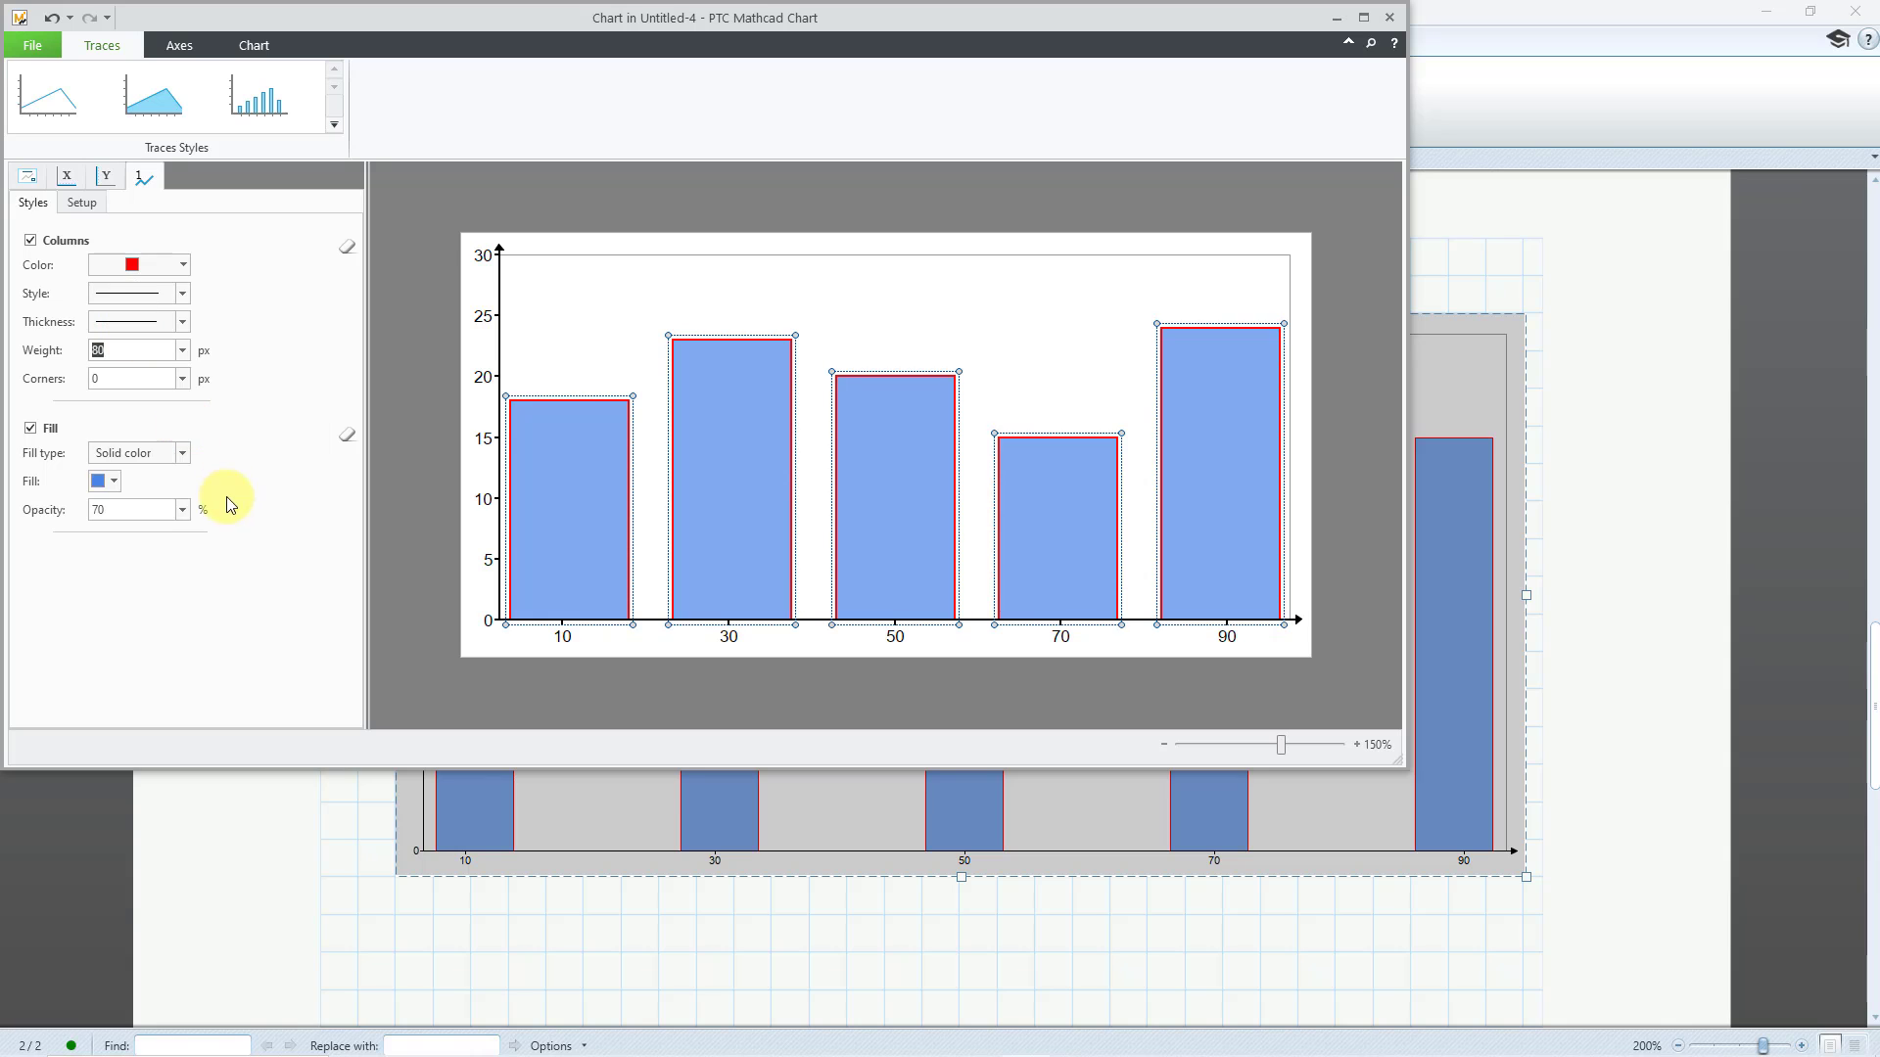
{"action": "left_click", "coordinate": [111, 482]}
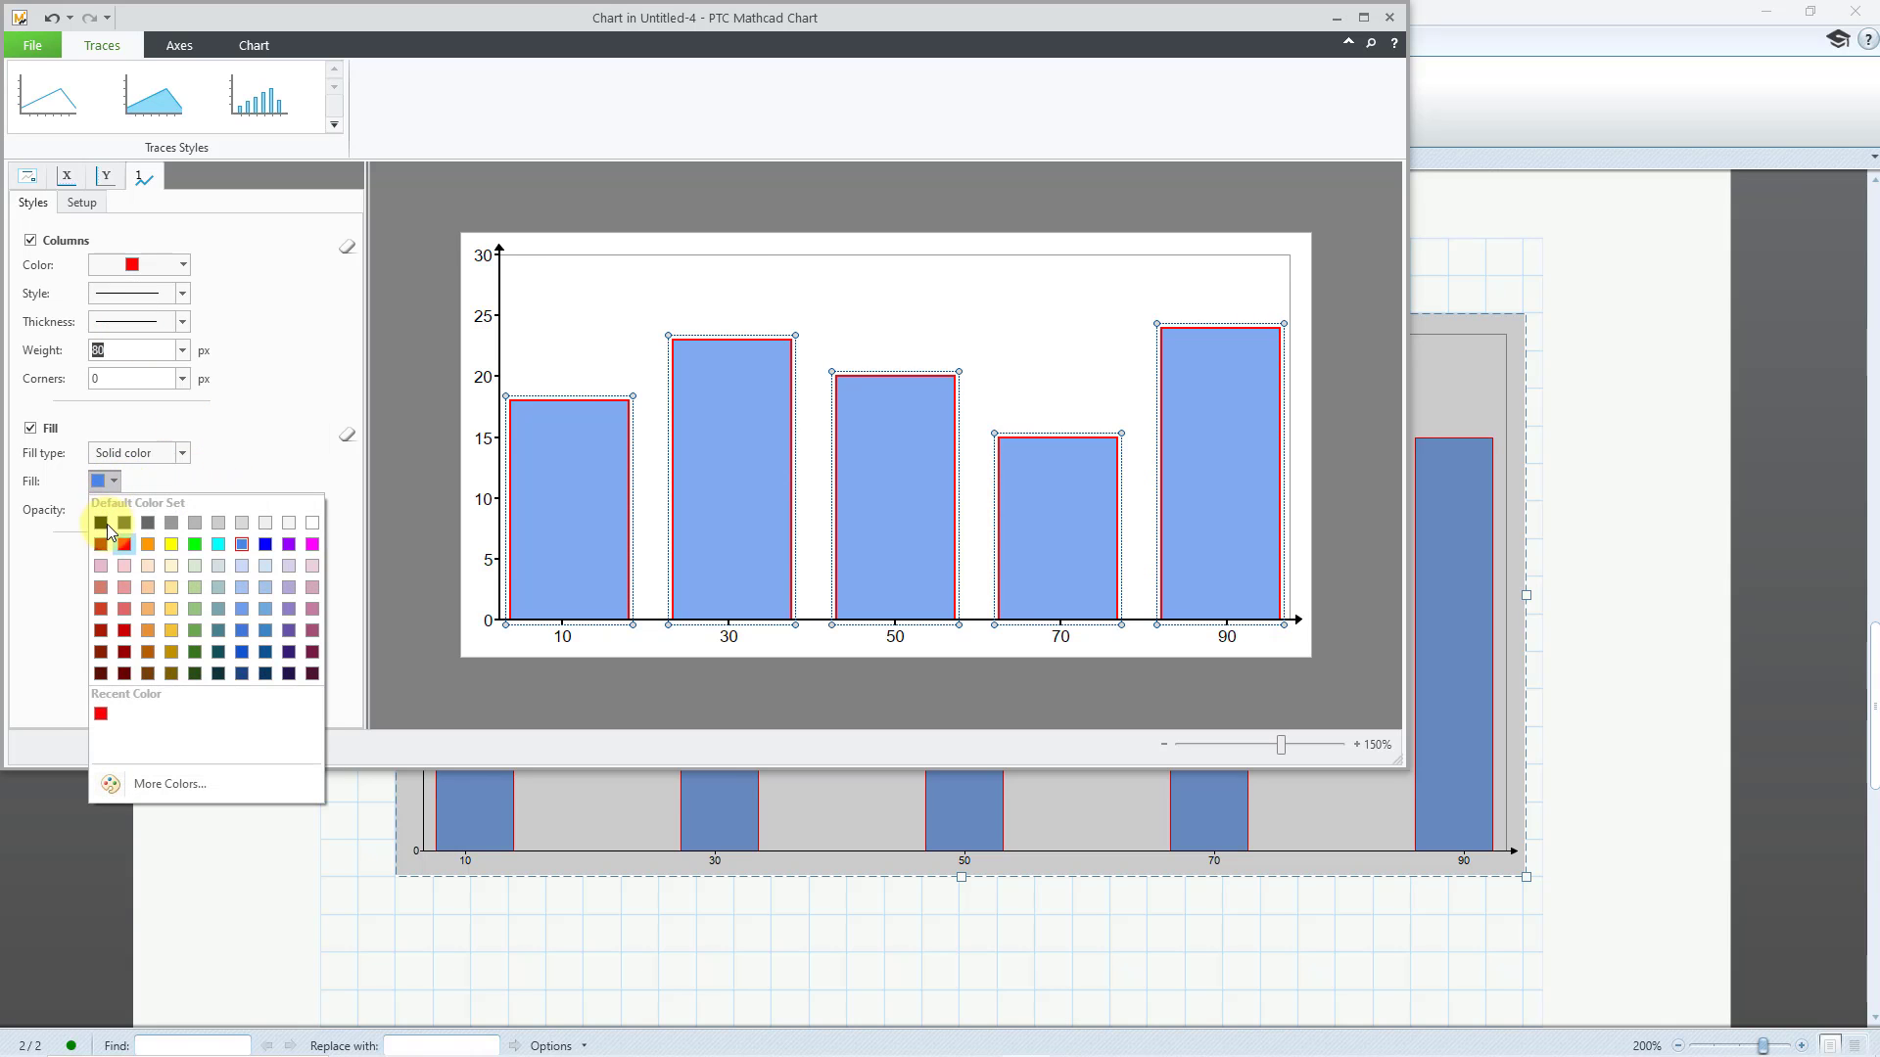
{"action": "left_click", "coordinate": [123, 545]}
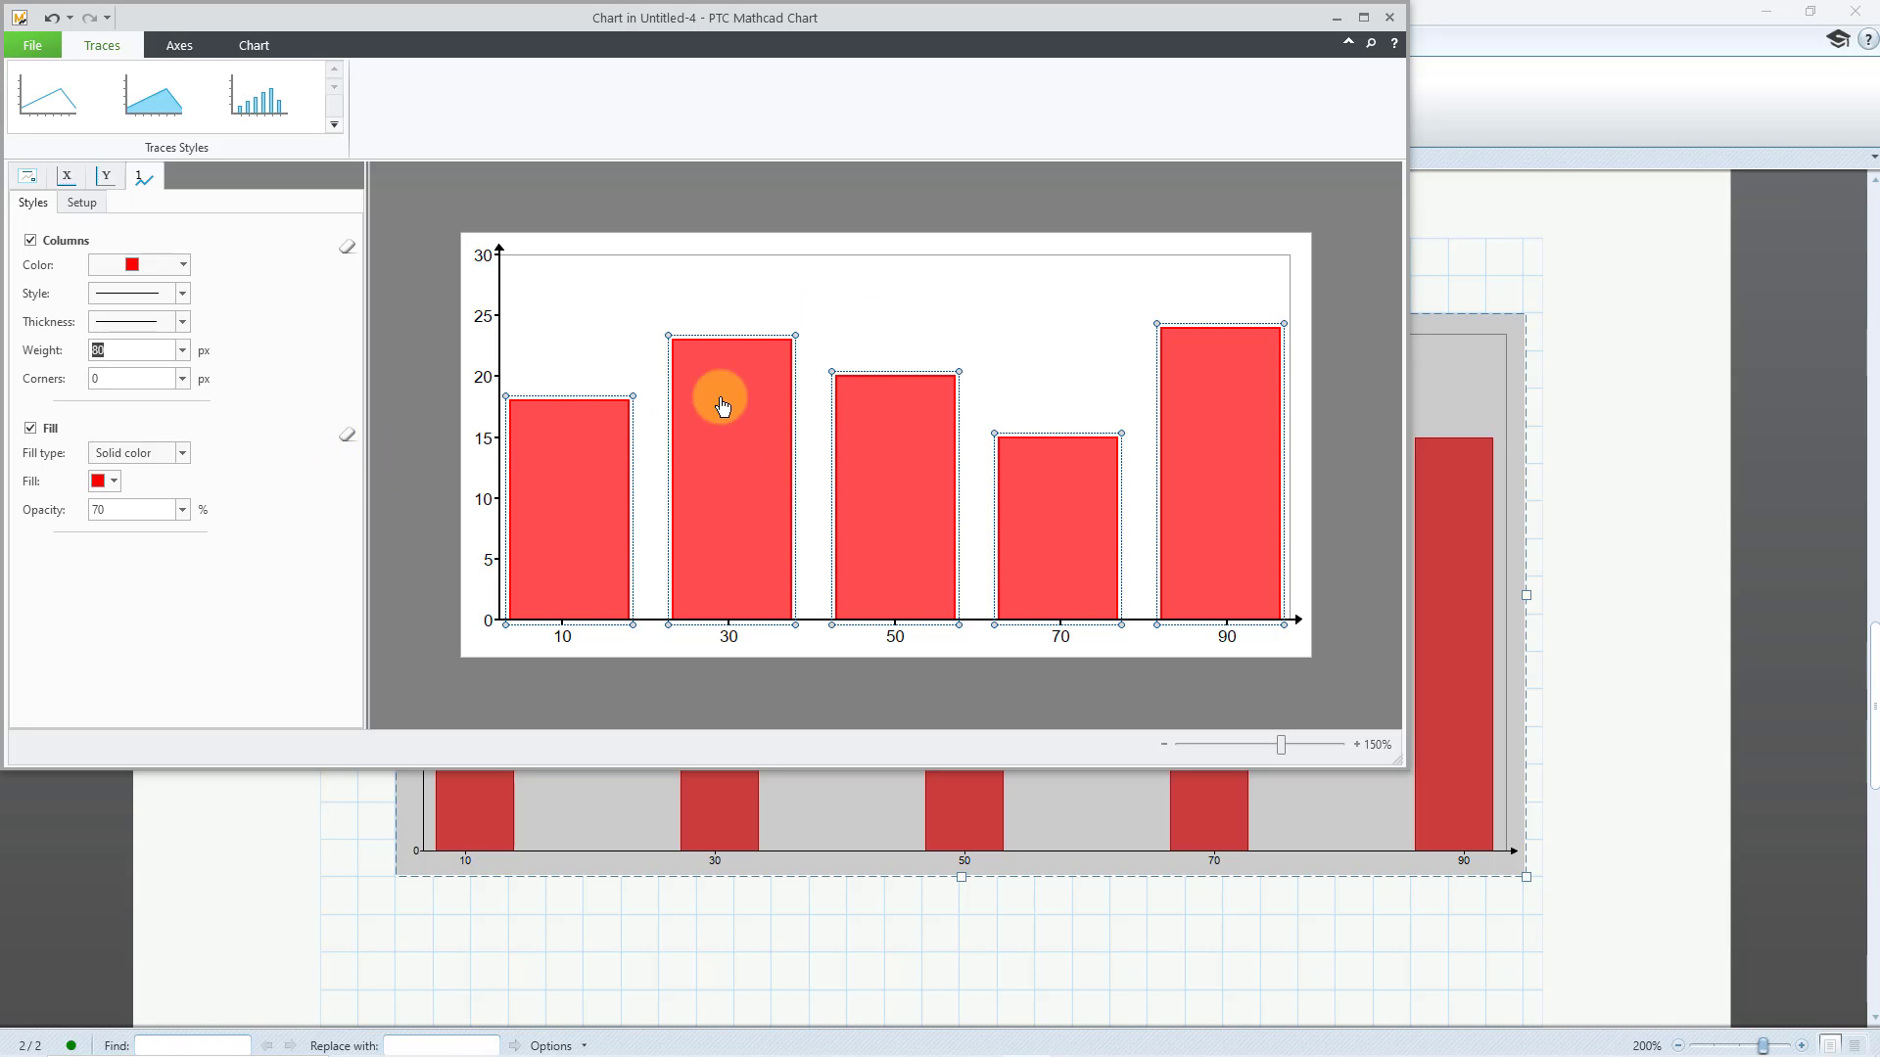
{"action": "left_click", "coordinate": [1390, 18]}
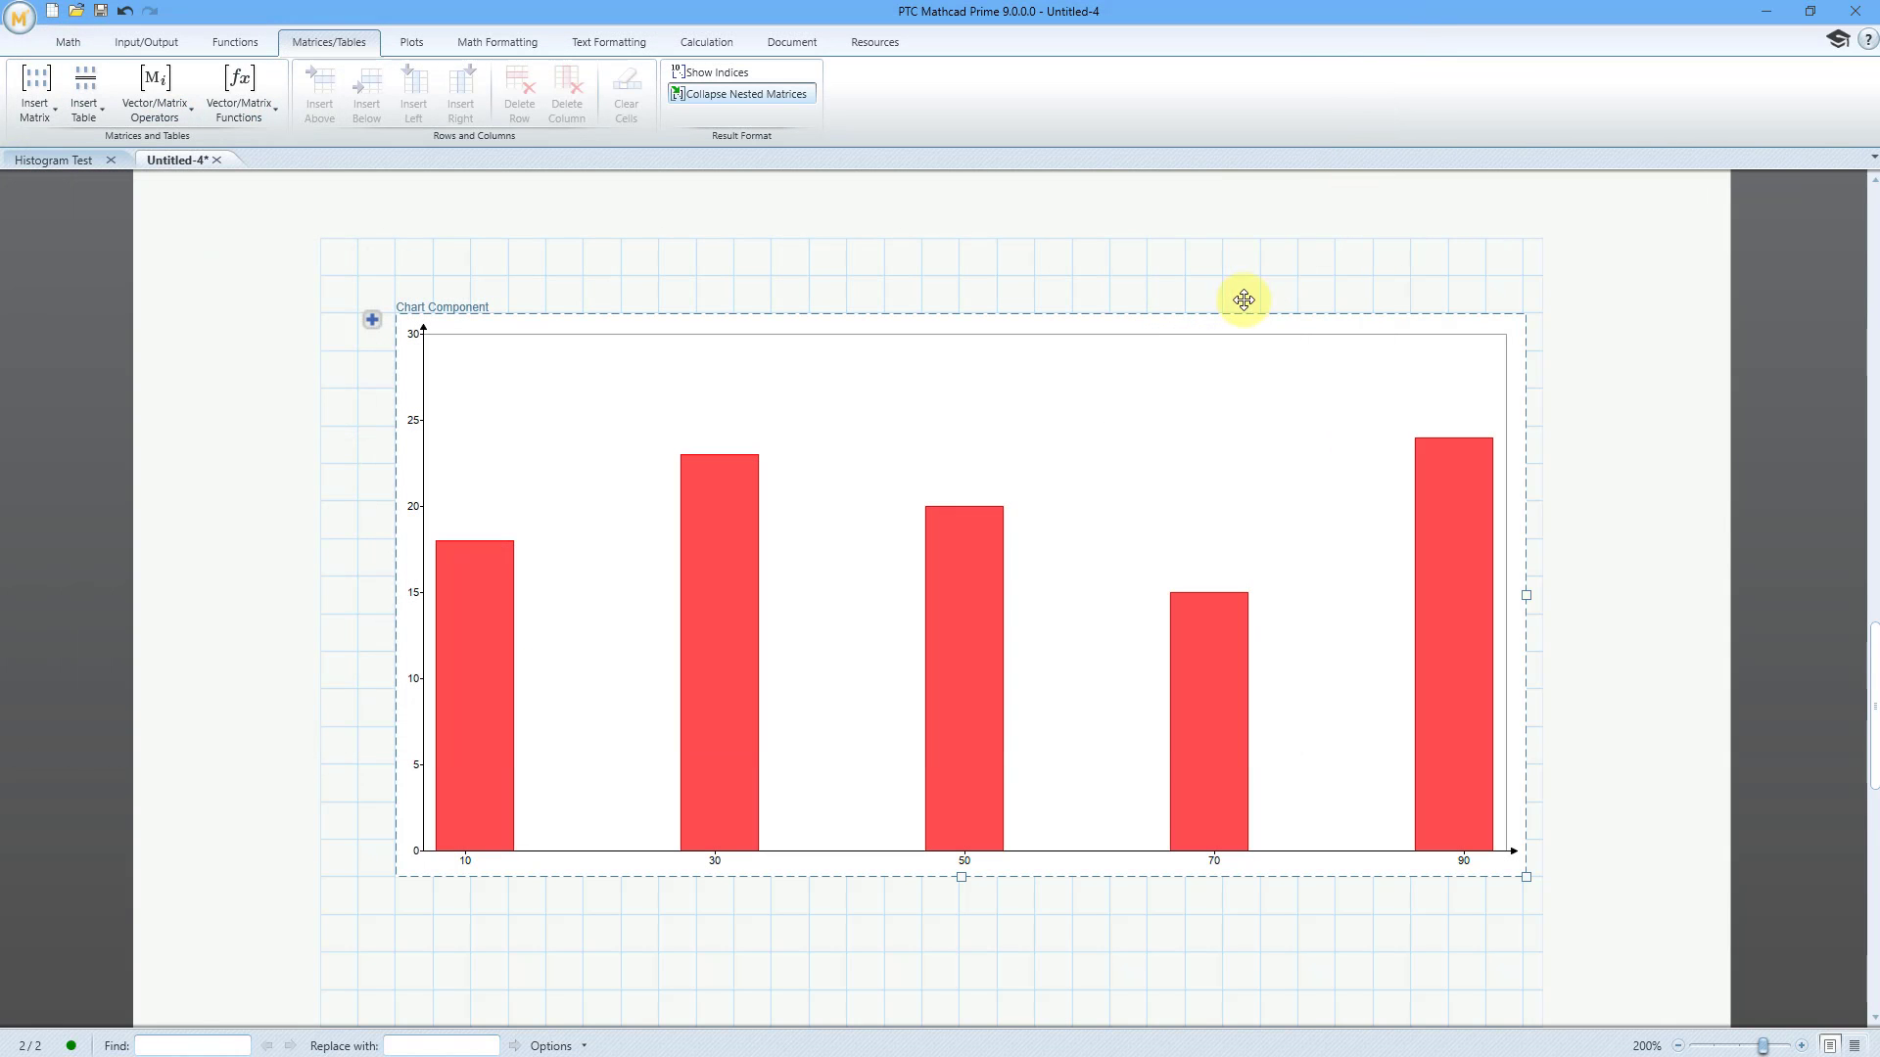
{"action": "left_click", "coordinate": [1203, 275]}
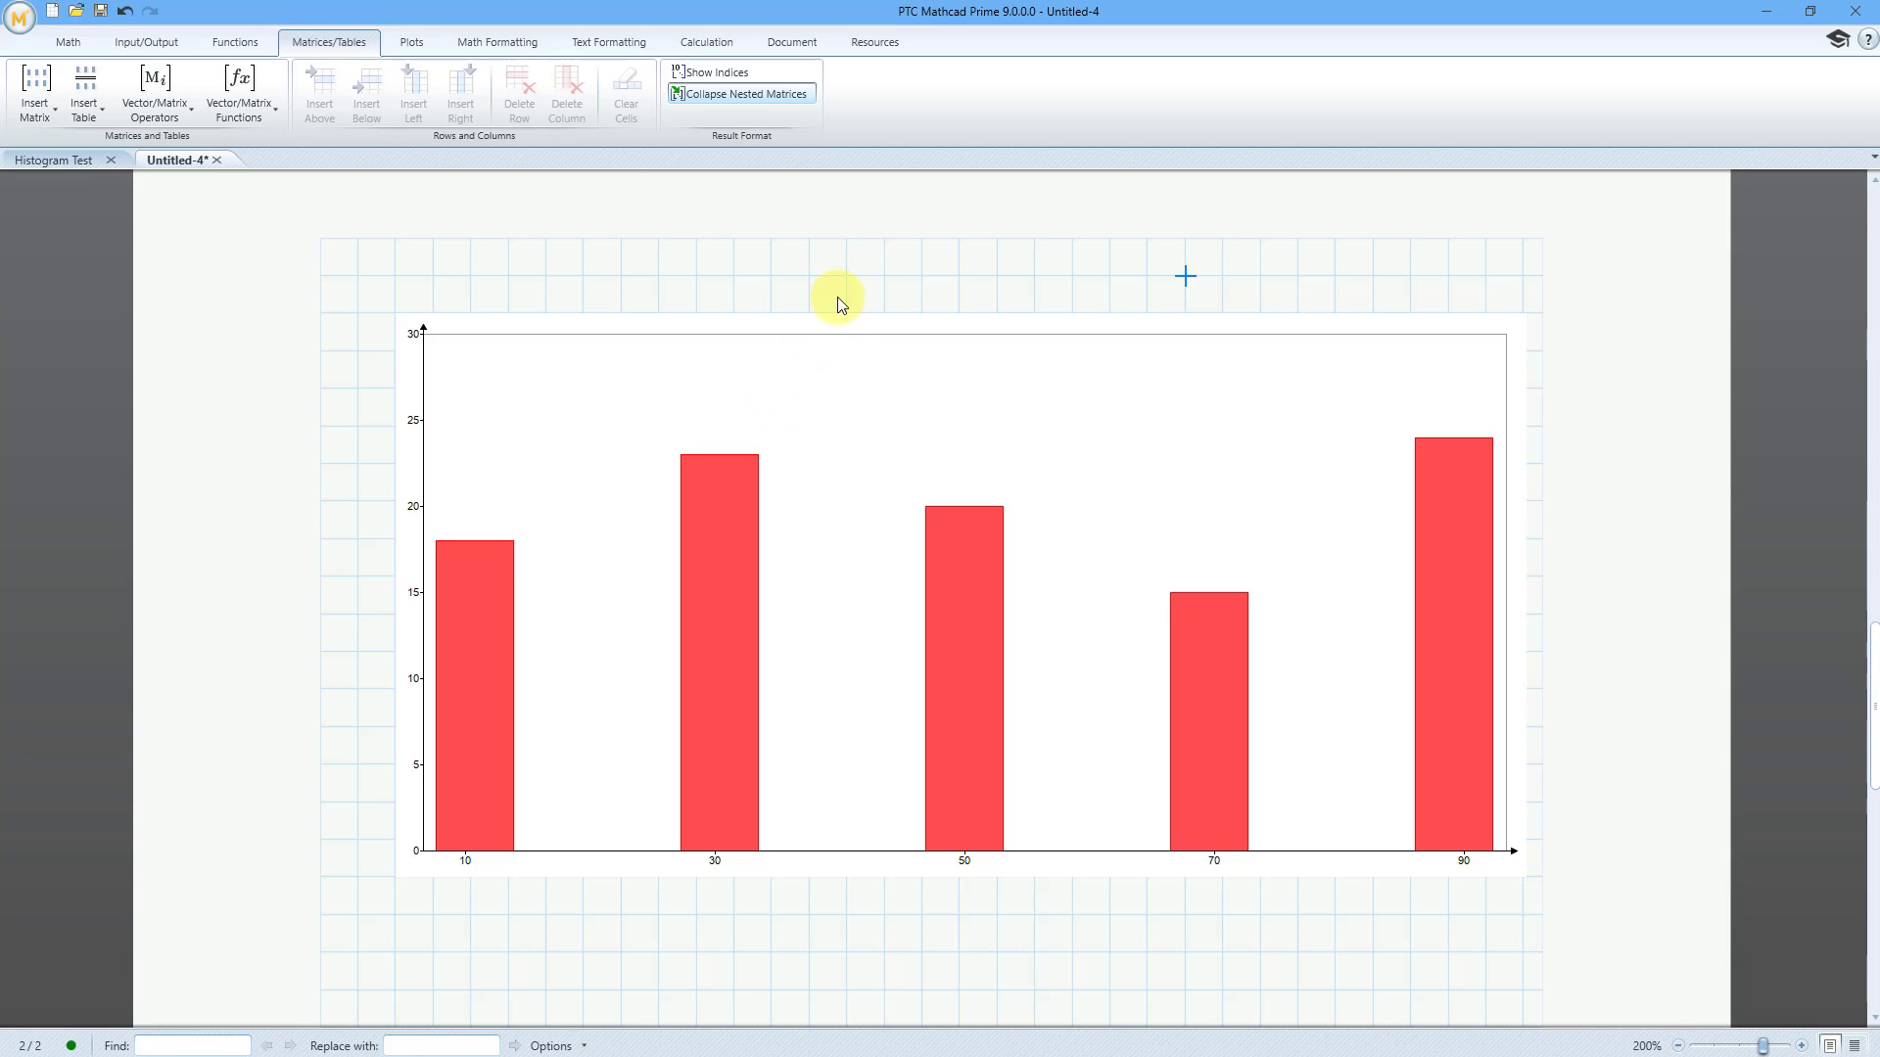
Insert an XY plot in the empty area below the chart component and widen it almost to the page grid's edge
{"action": "scroll", "coordinate": [837, 296], "scroll_direction": "down", "scroll_amount": 10}
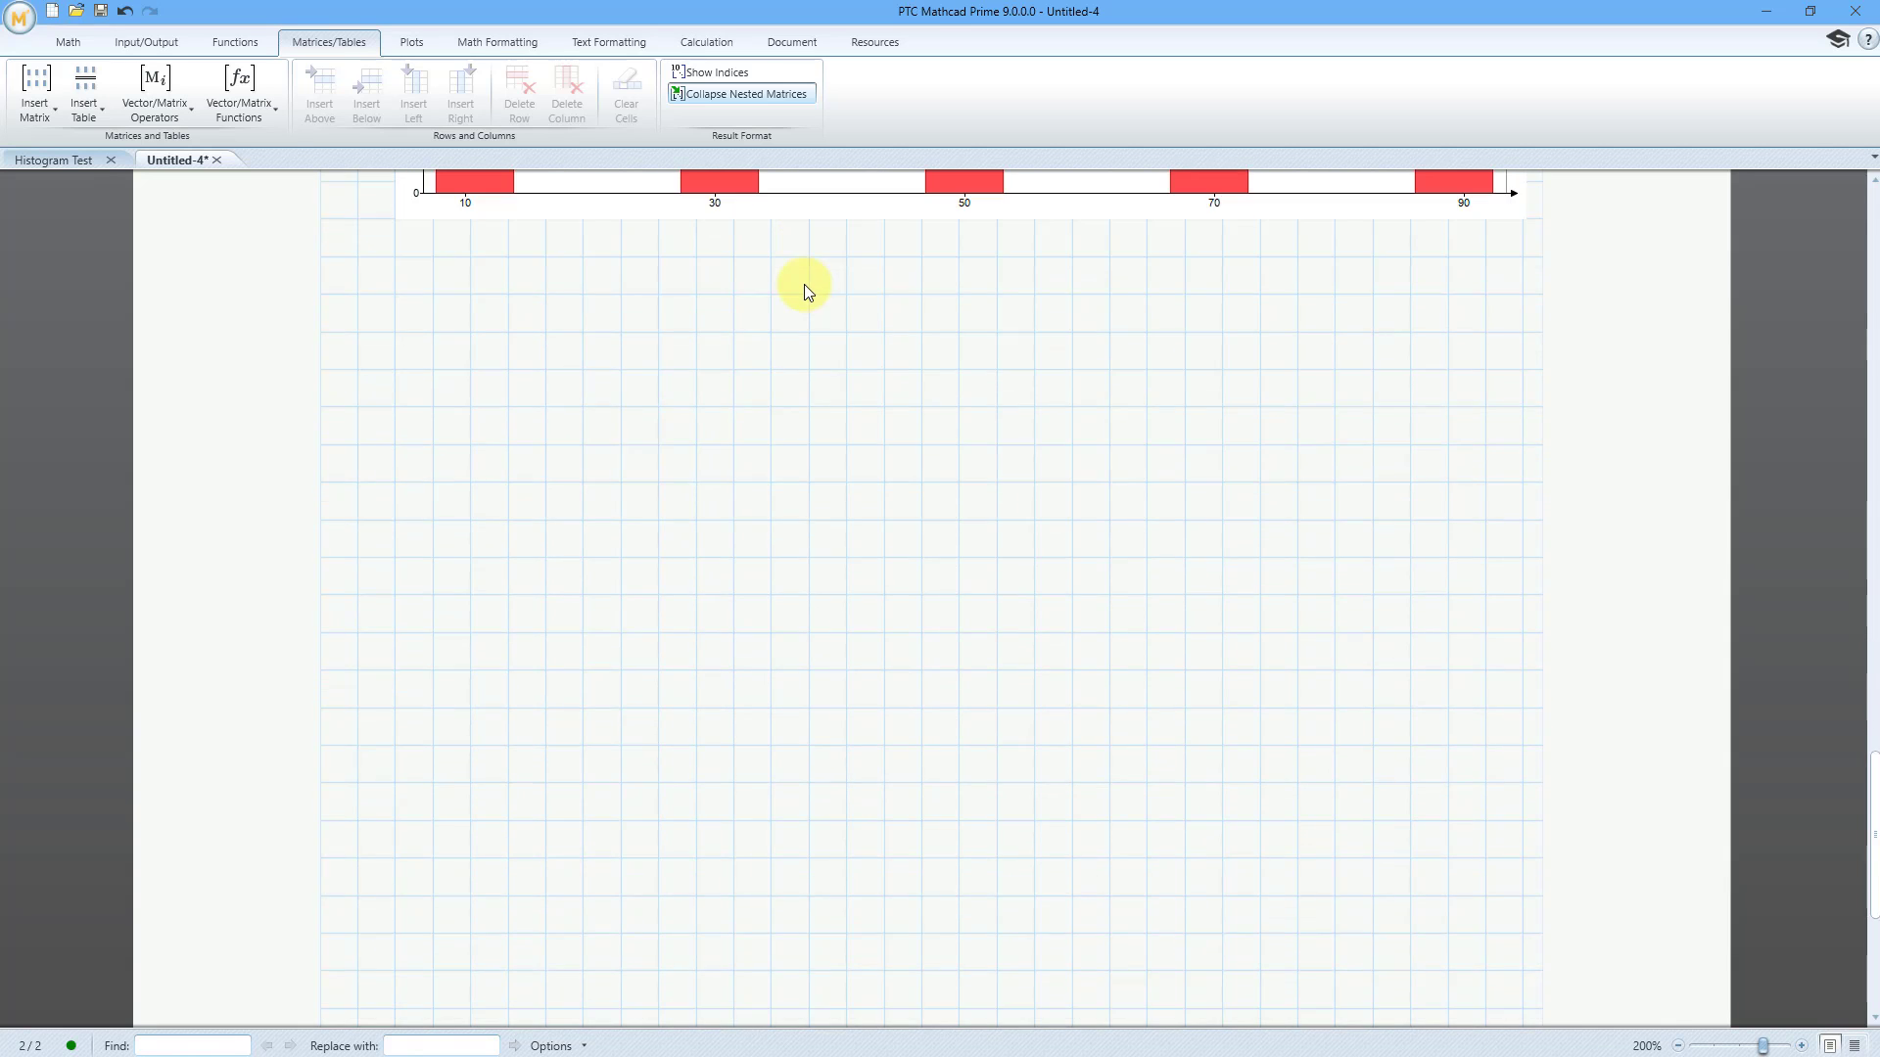
{"action": "scroll", "coordinate": [803, 284], "scroll_direction": "down", "scroll_amount": 2}
{"action": "left_click", "coordinate": [395, 276]}
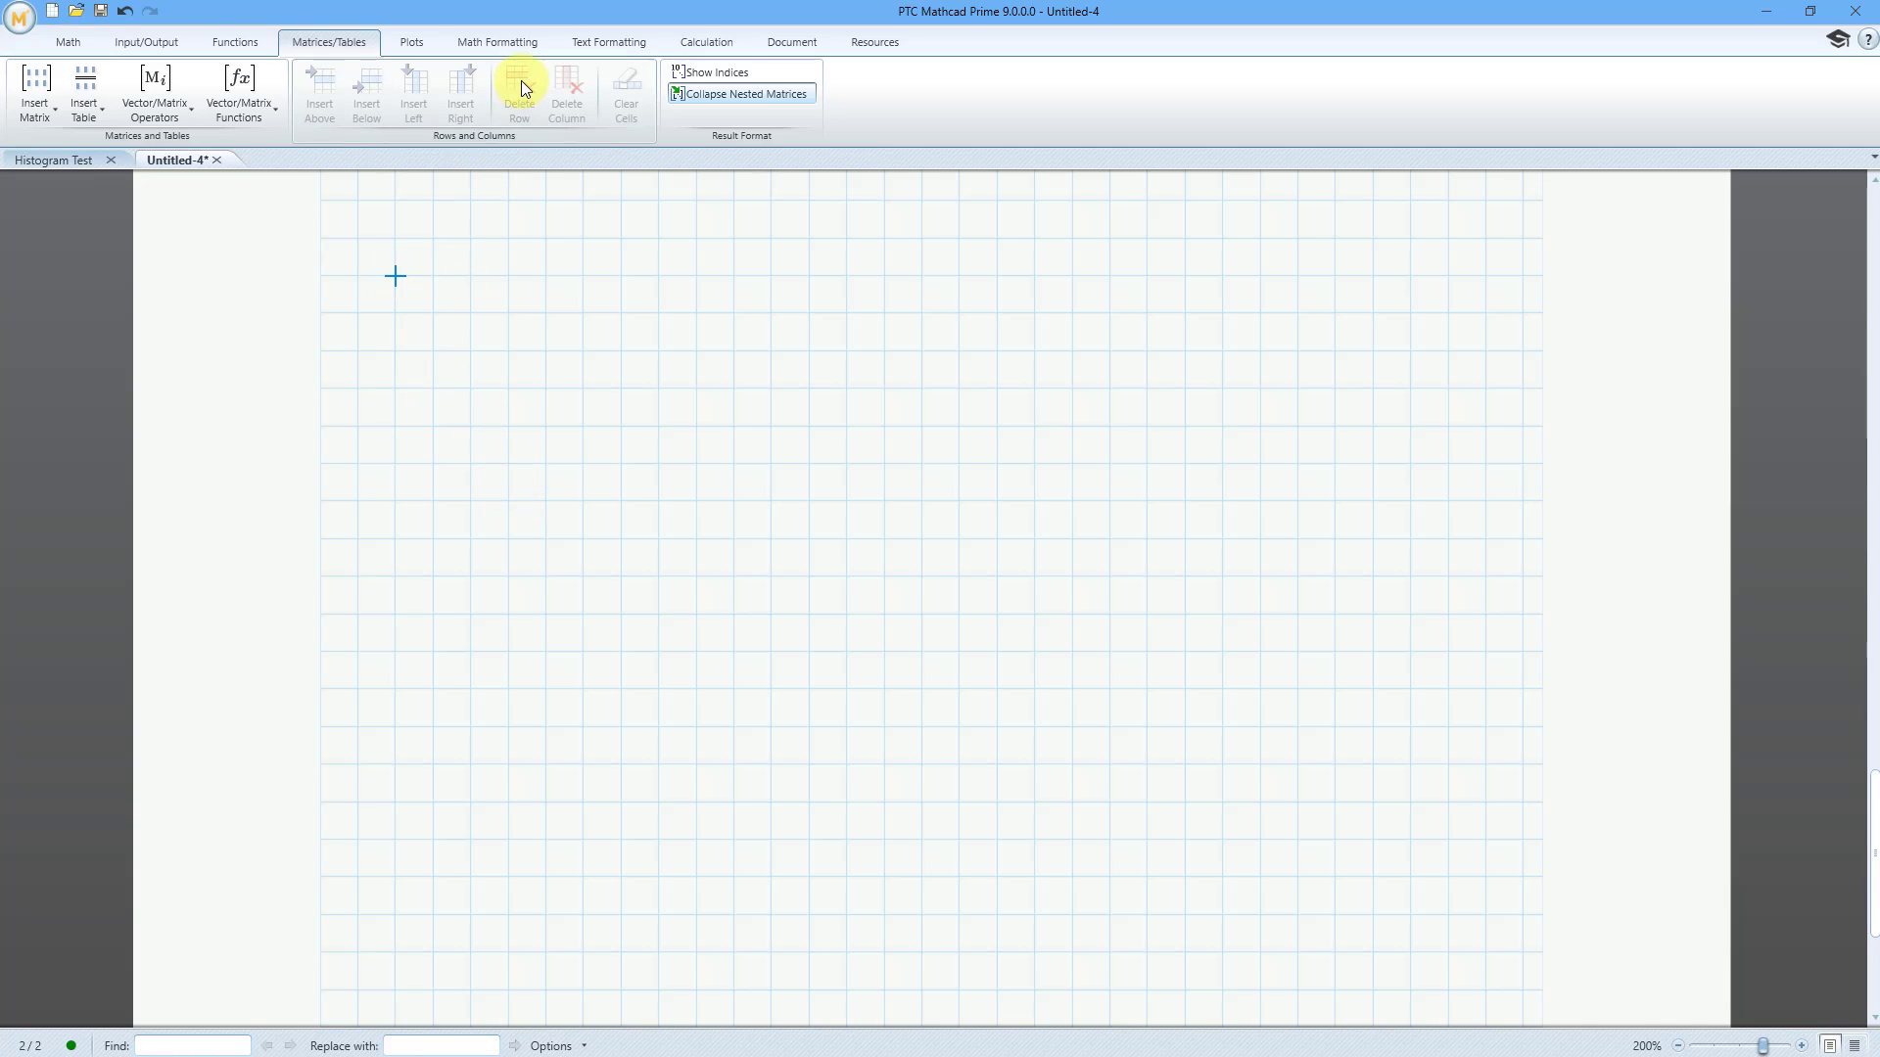
{"action": "left_click", "coordinate": [419, 44]}
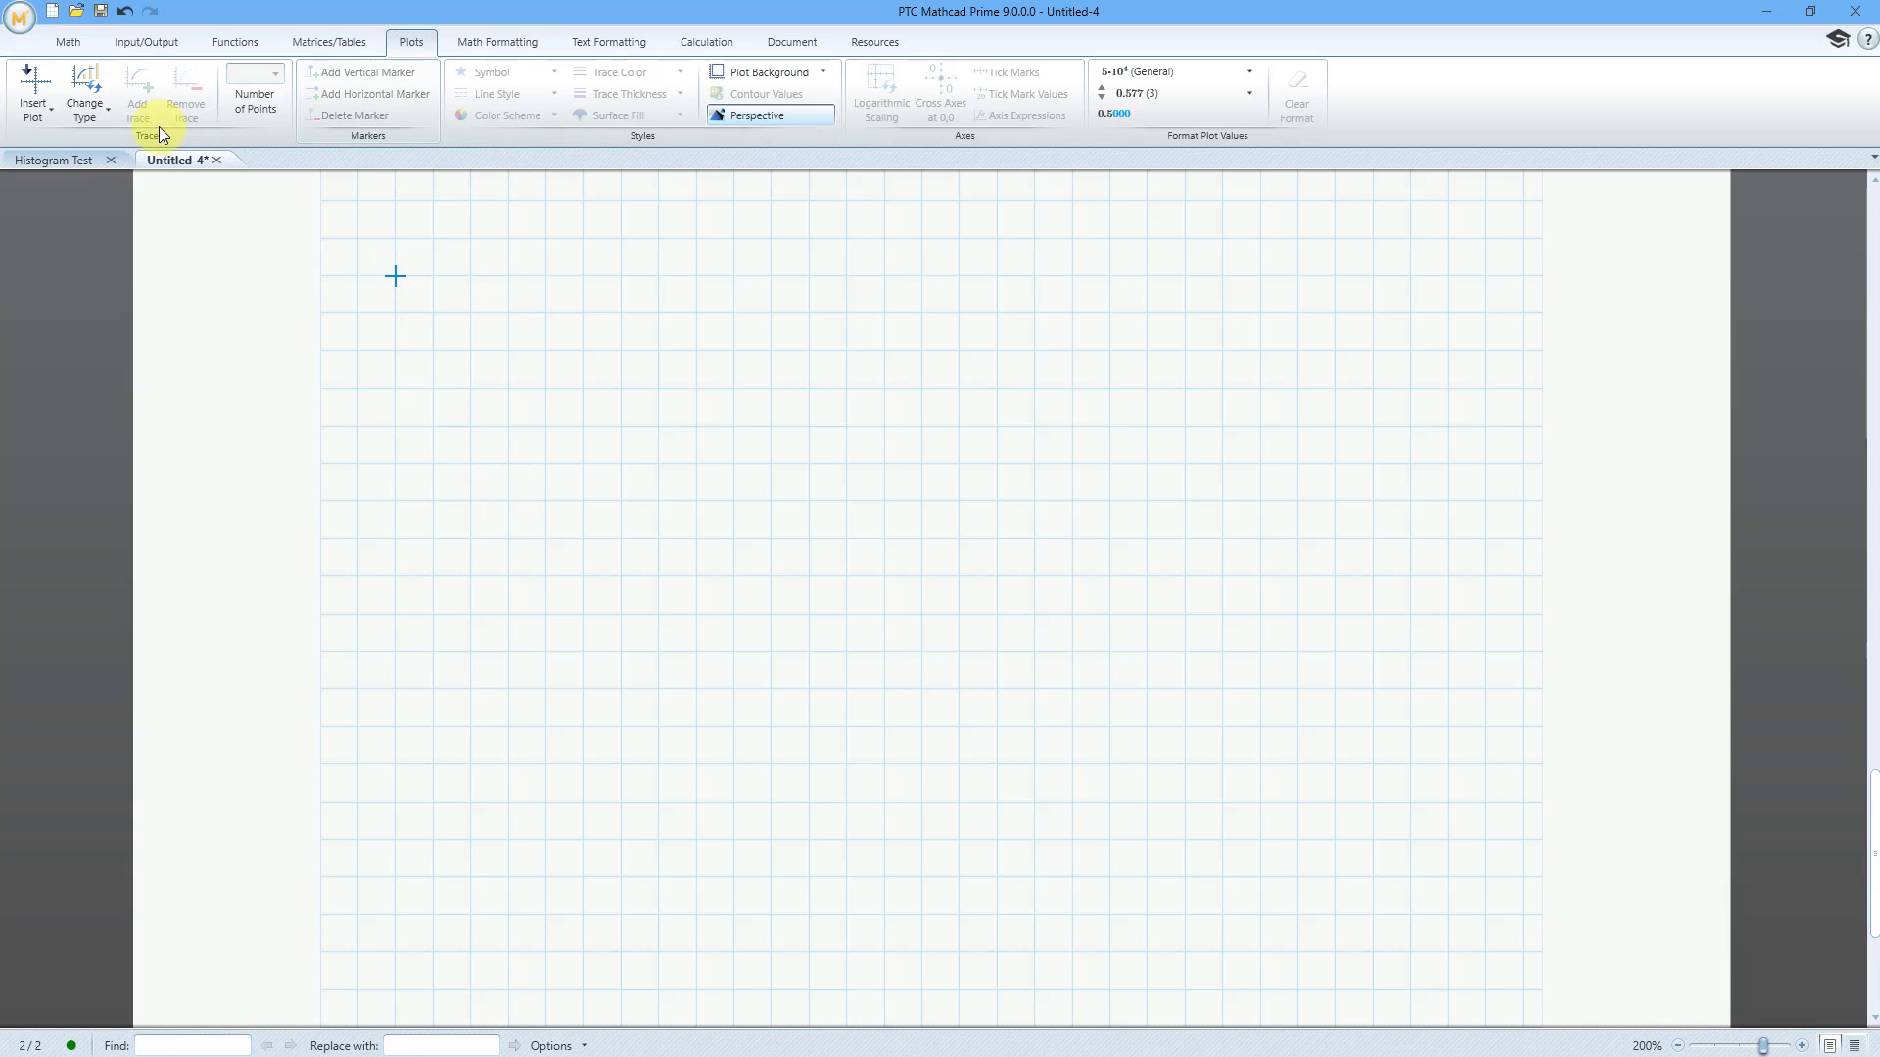
{"action": "left_click", "coordinate": [49, 115]}
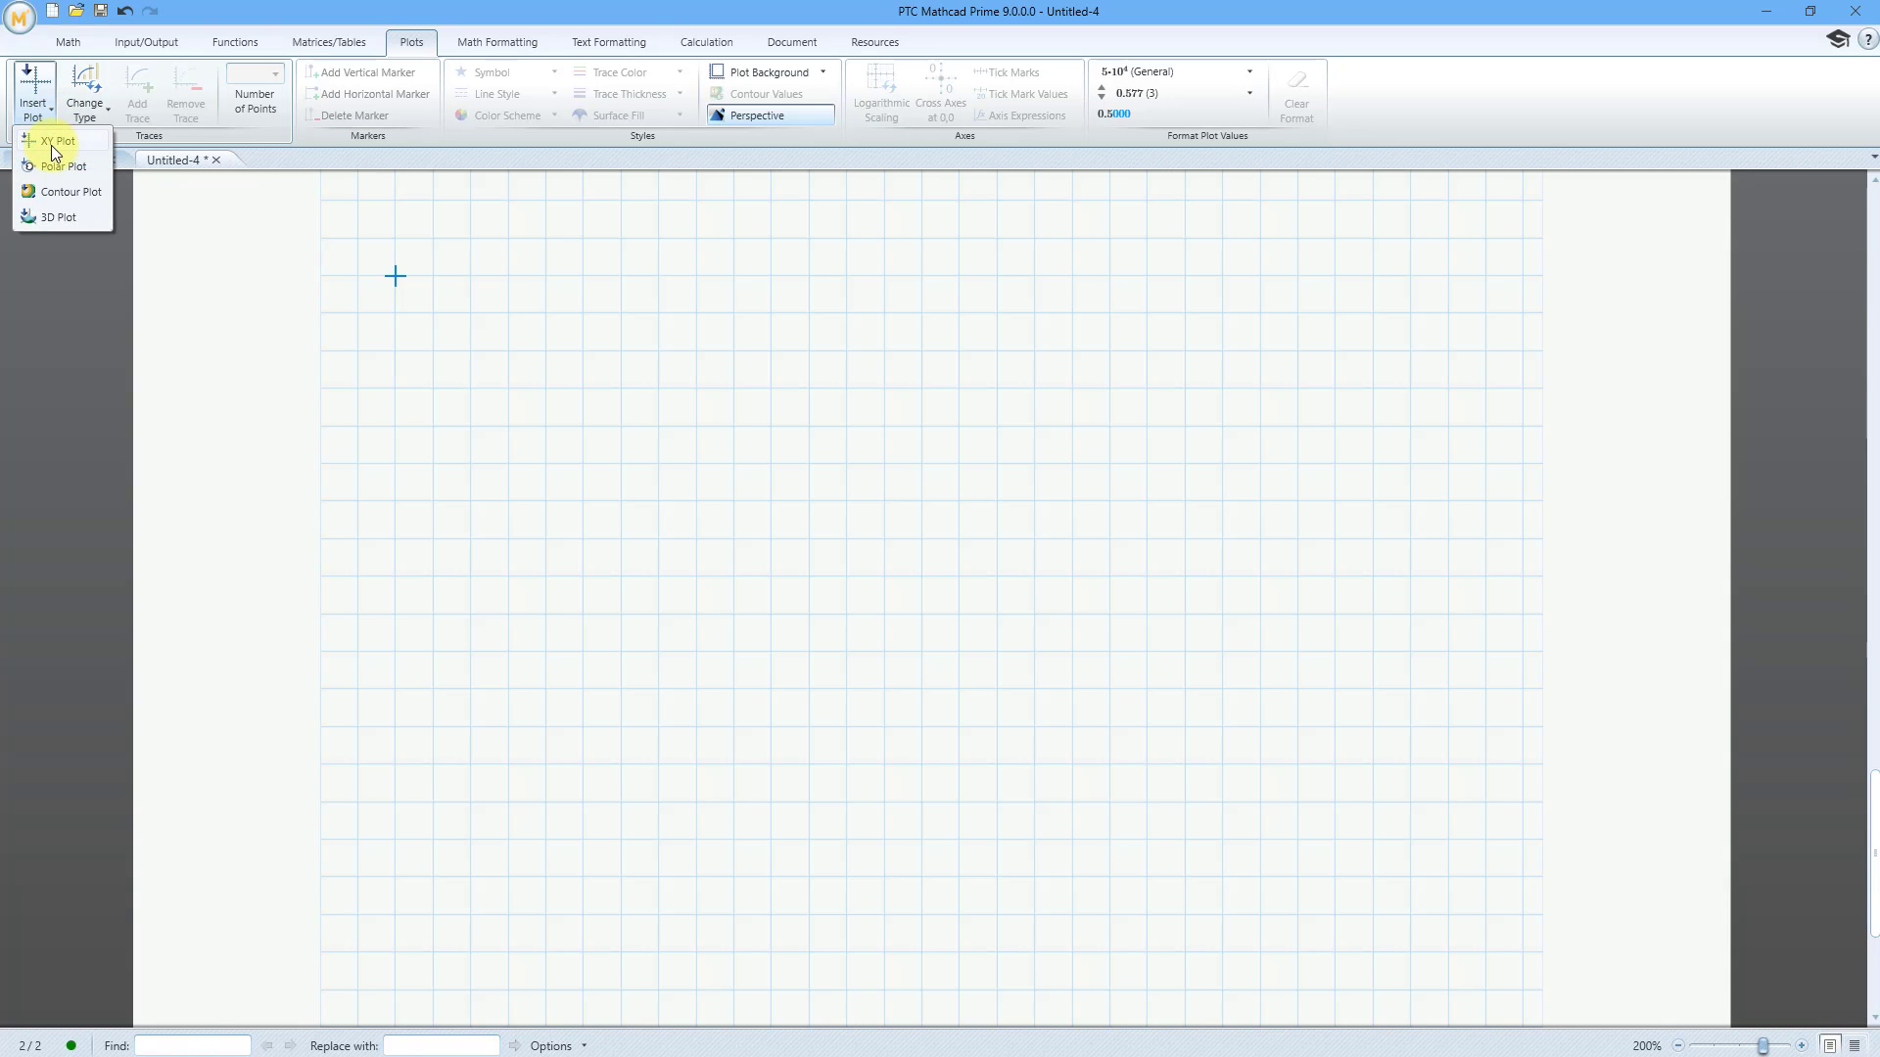
{"action": "left_click", "coordinate": [51, 145]}
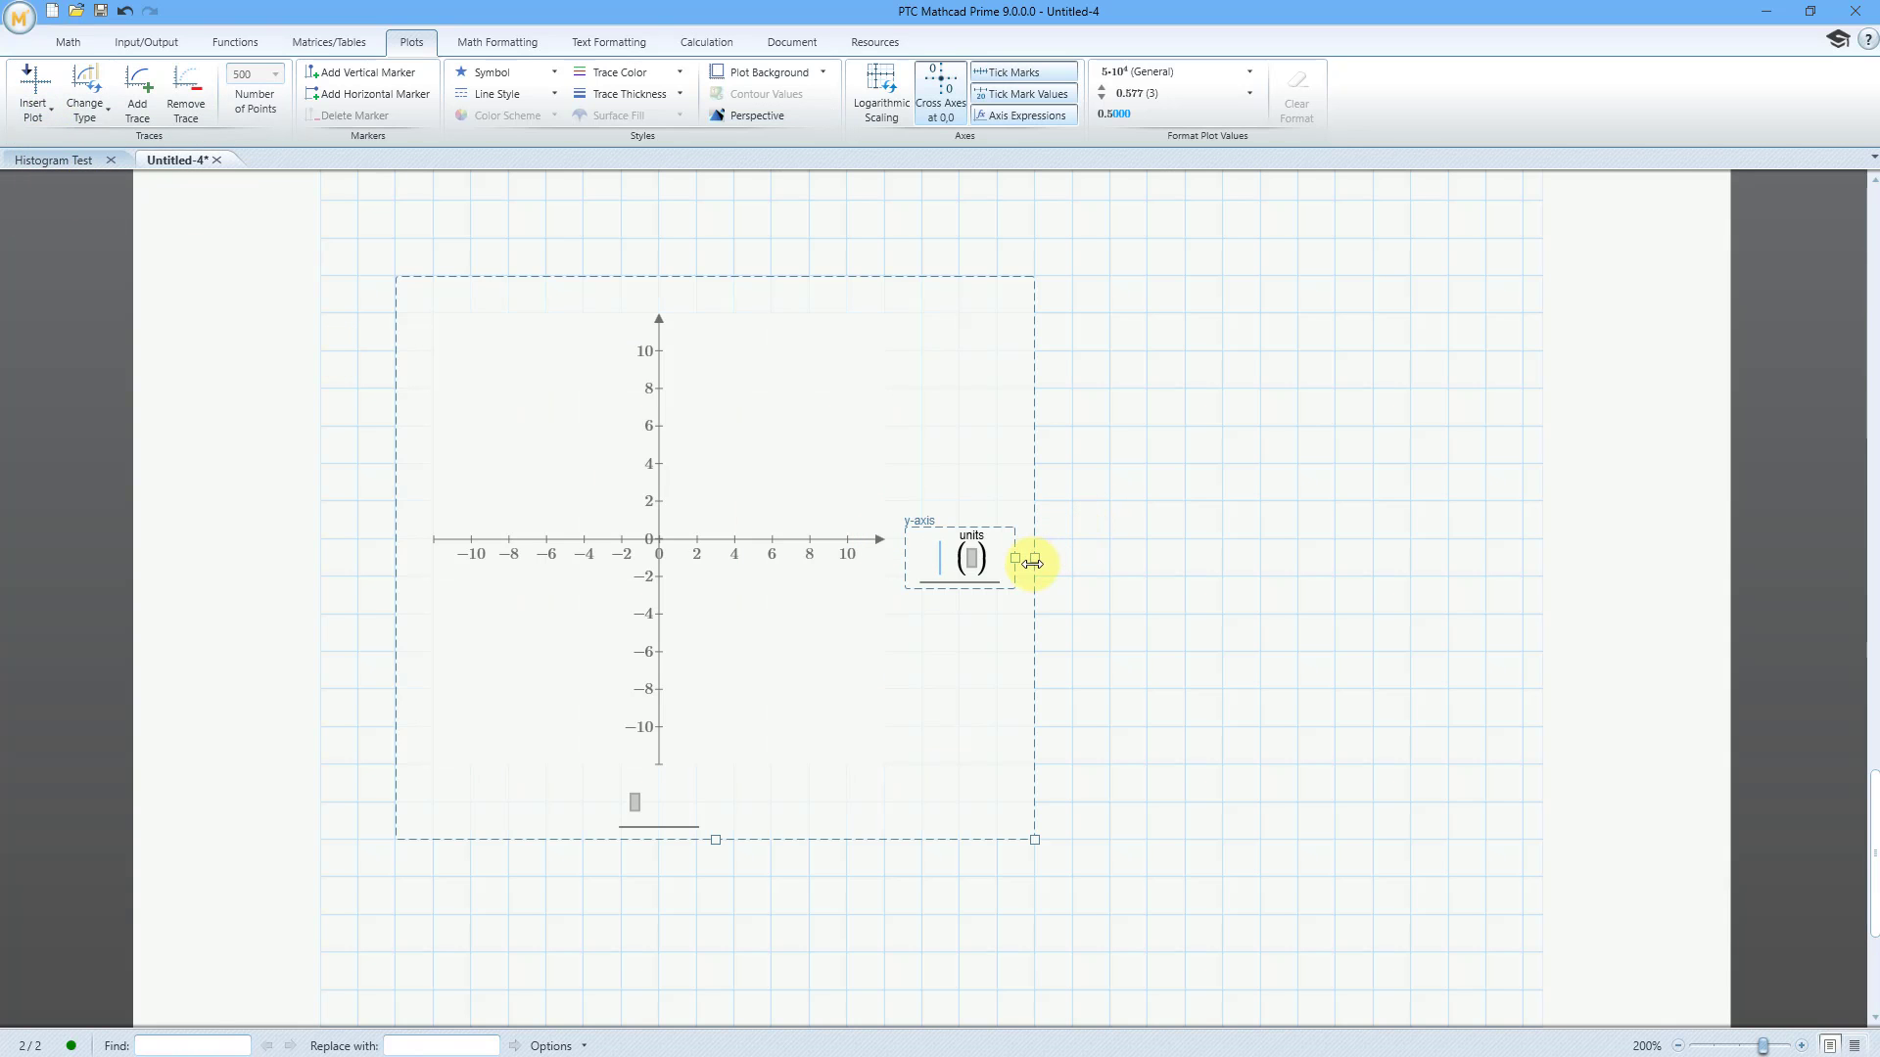
{"action": "left_click_drag", "start_coordinate": [1032, 563], "coordinate": [1516, 561]}
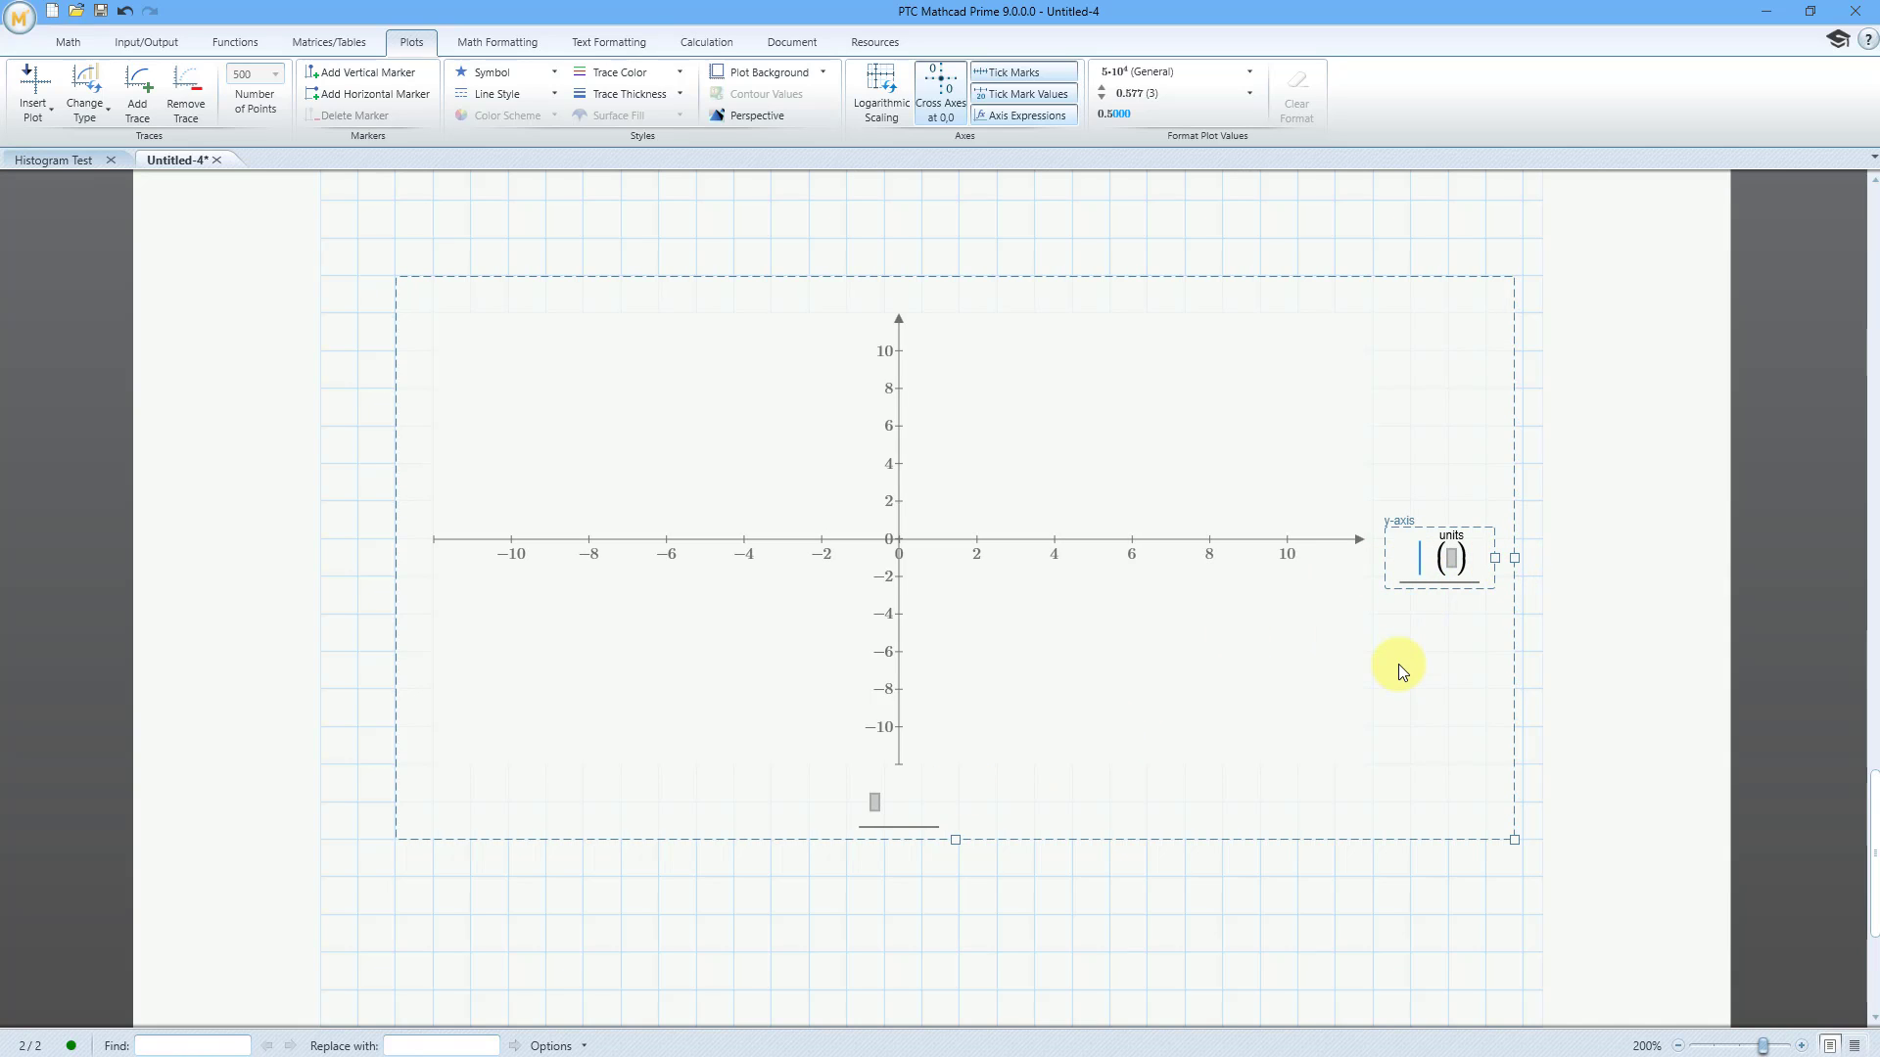
Enter matrix column 2 of A as the XY plot's y-axis expression
{"action": "type", "text": "A"}
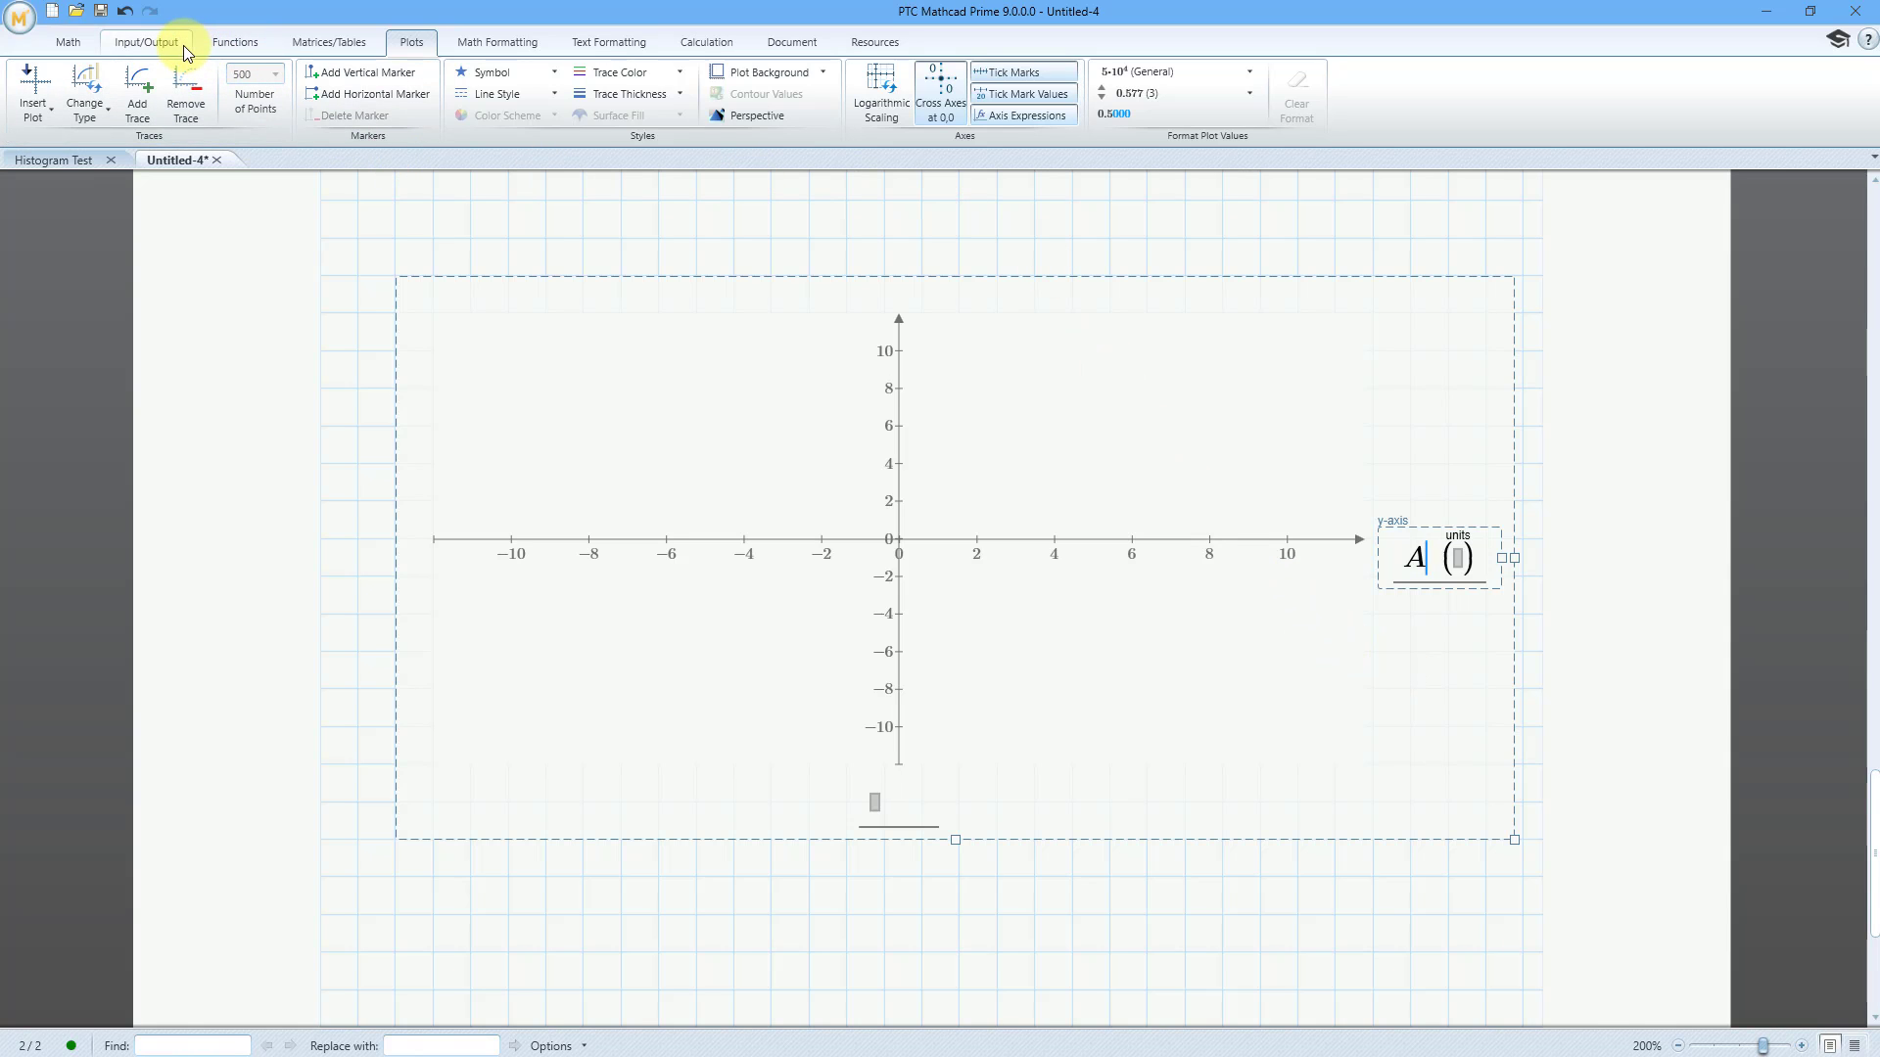
{"action": "left_click", "coordinate": [329, 42]}
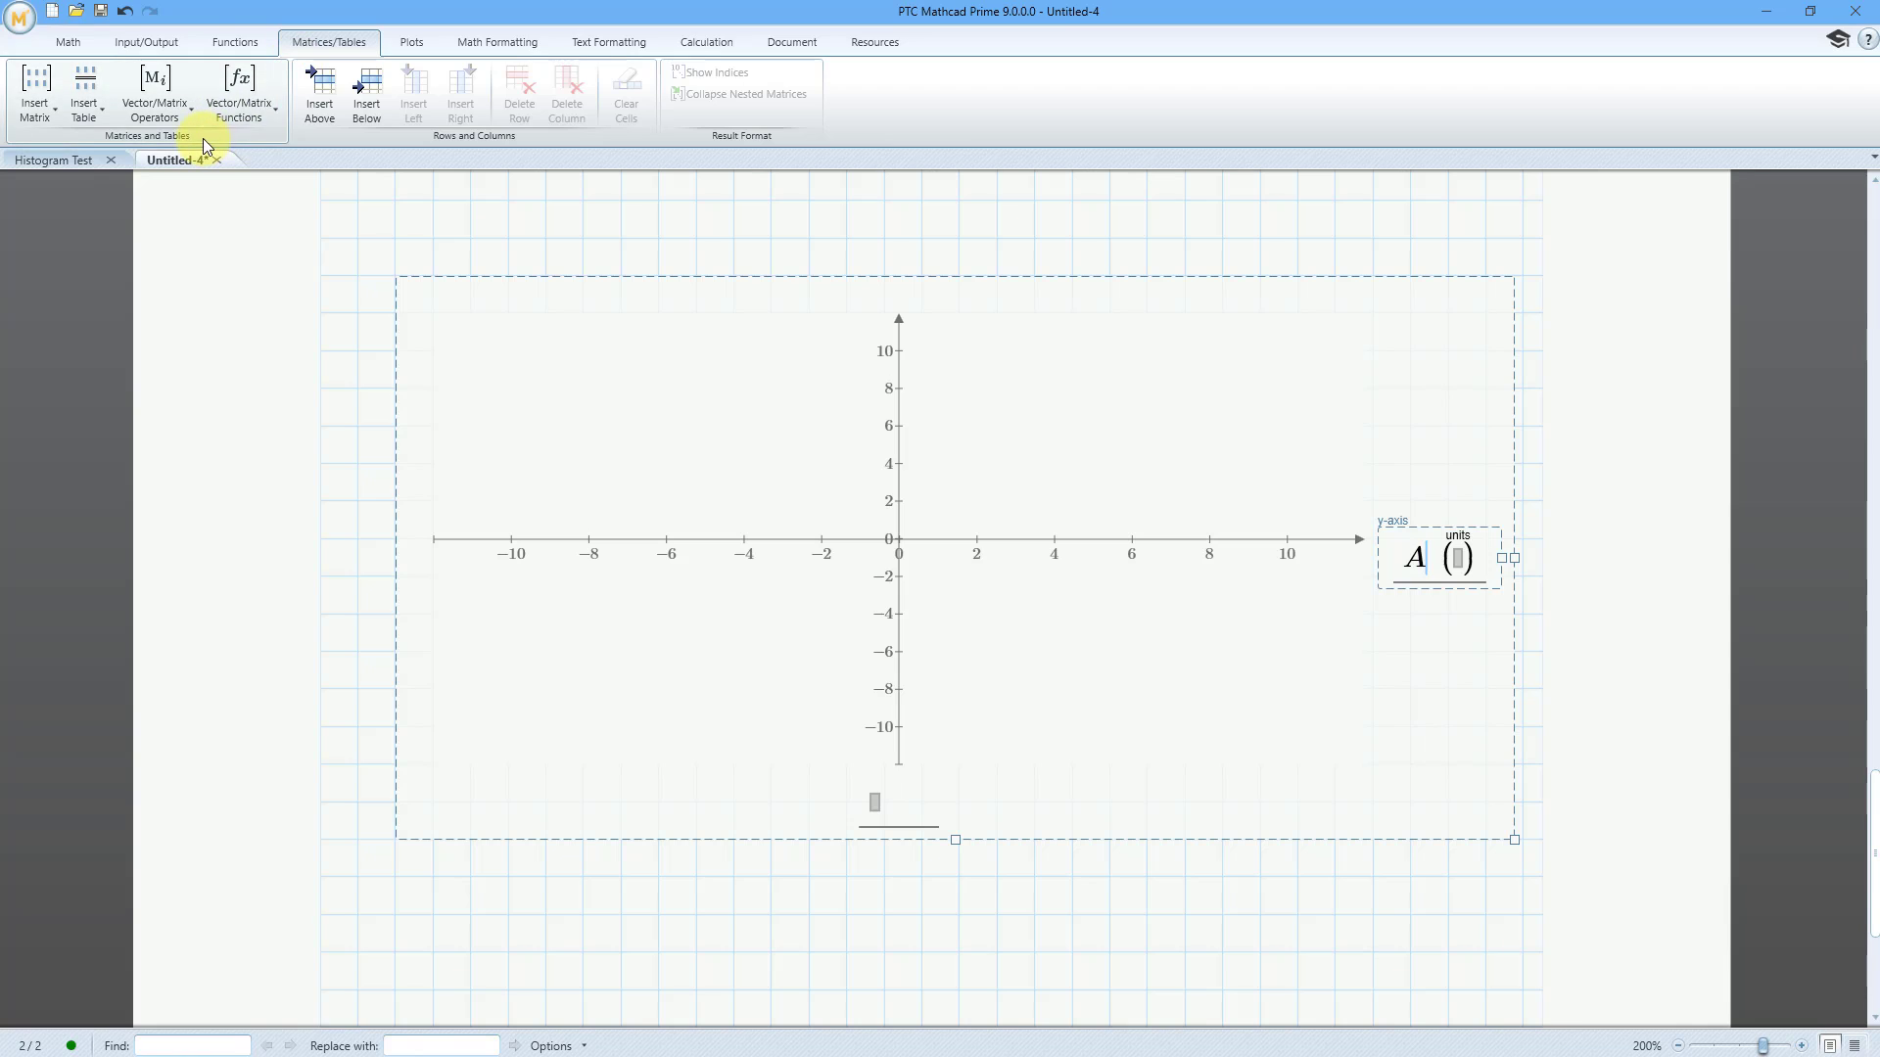
{"action": "left_click", "coordinate": [186, 120]}
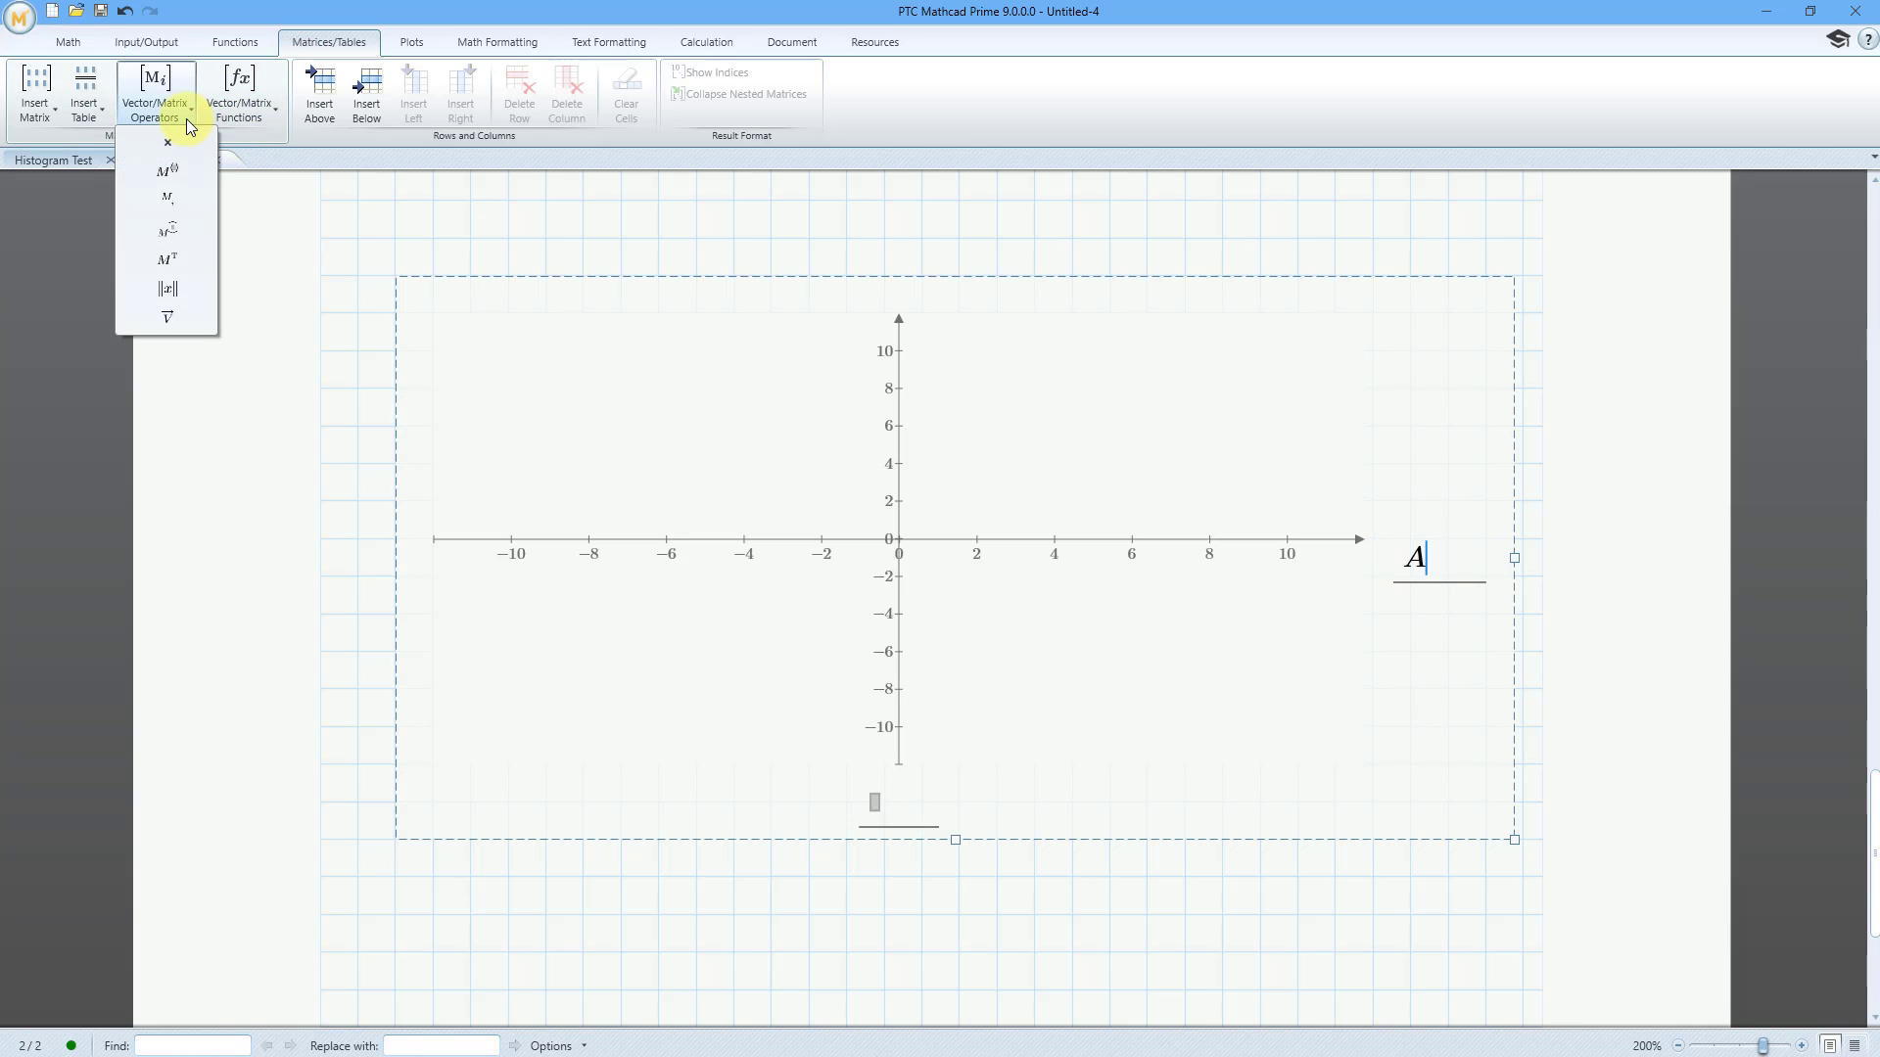
{"action": "left_click", "coordinate": [179, 174]}
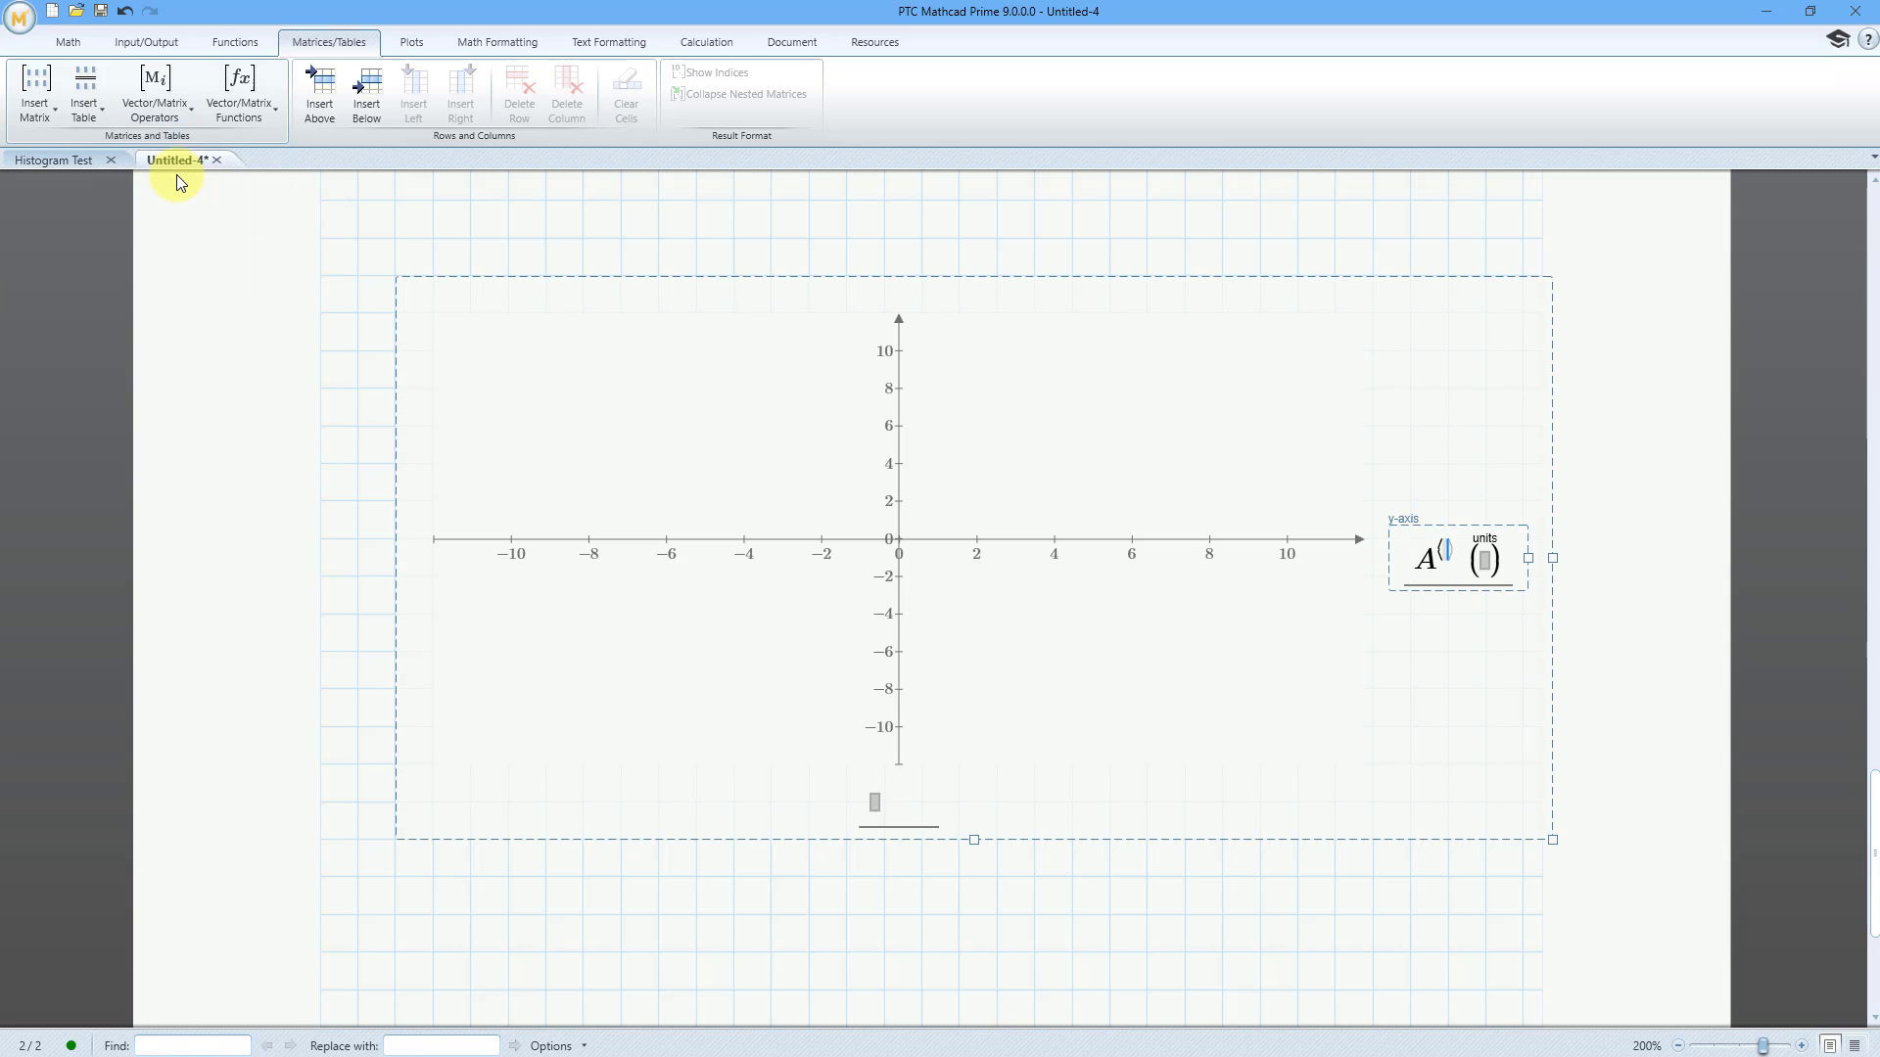
{"action": "type", "text": "2"}
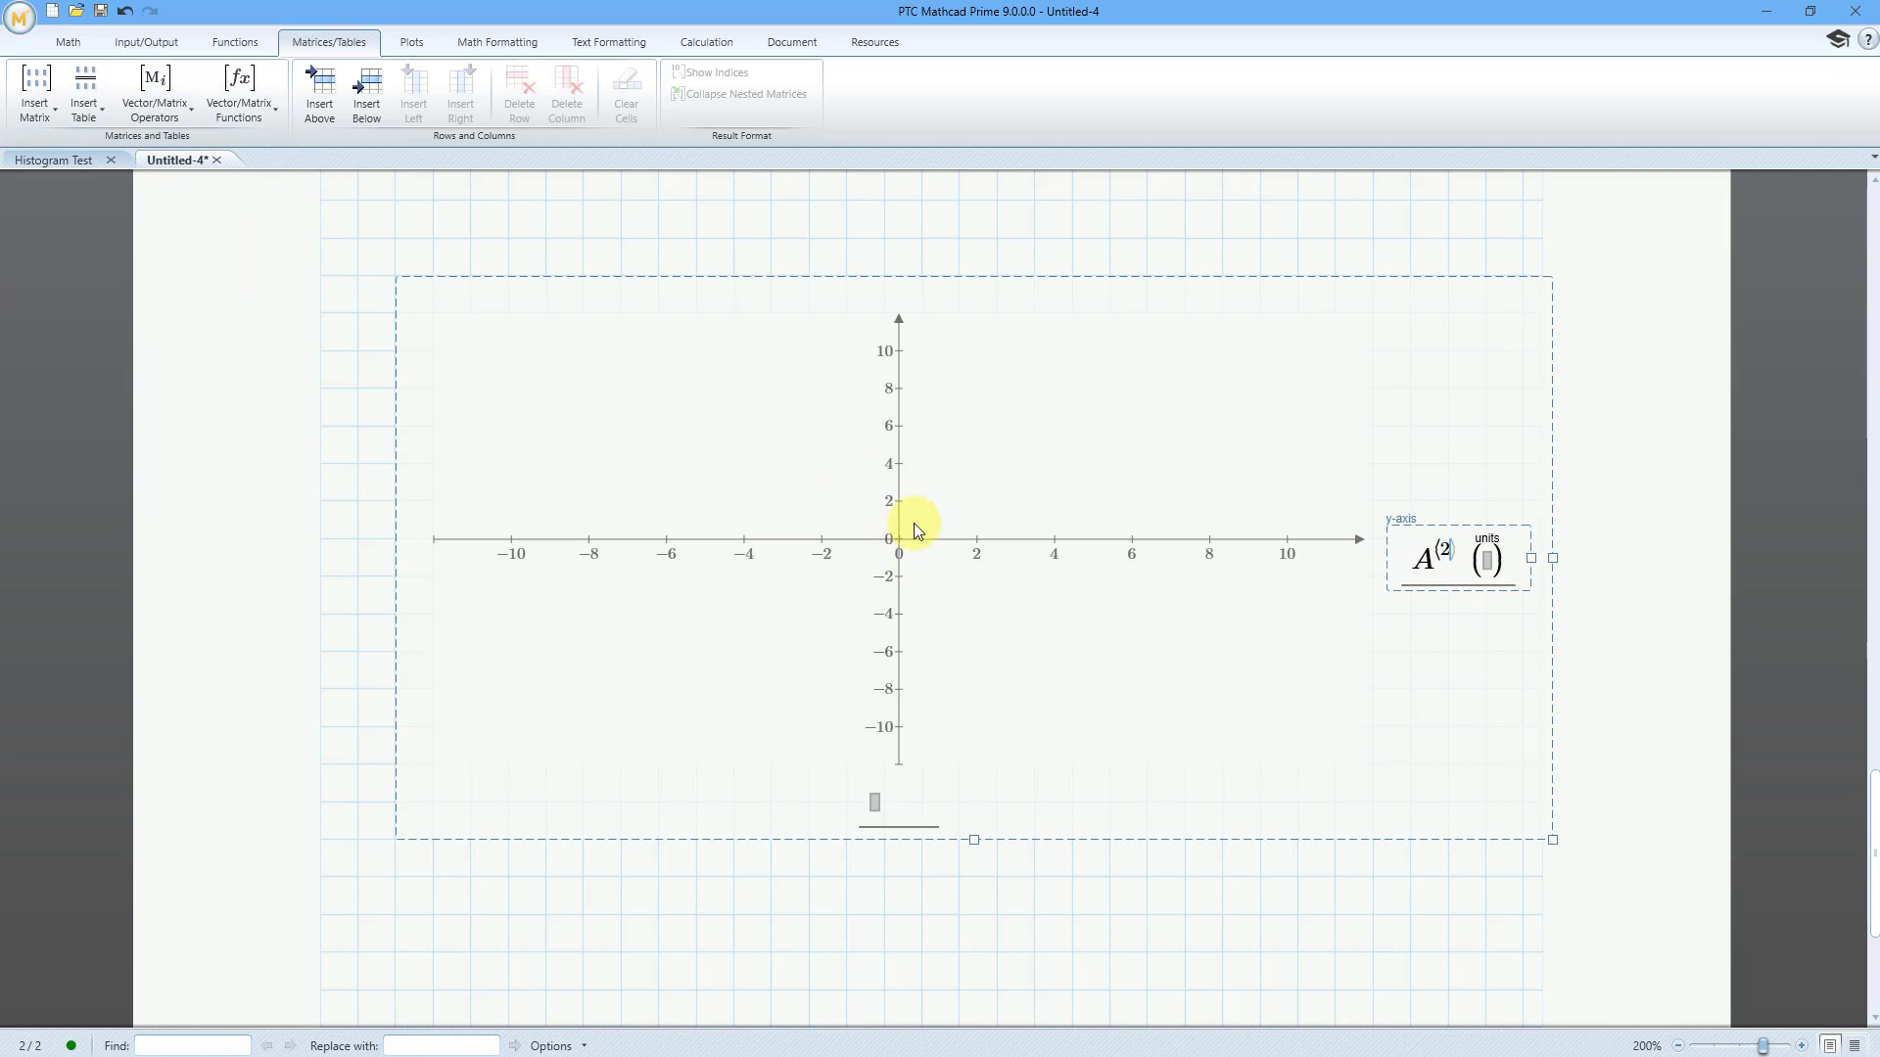
Enter matrix column 1 of A as the XY plot's x-axis expression and leave the plot to draw the trace
{"action": "left_click", "coordinate": [876, 808]}
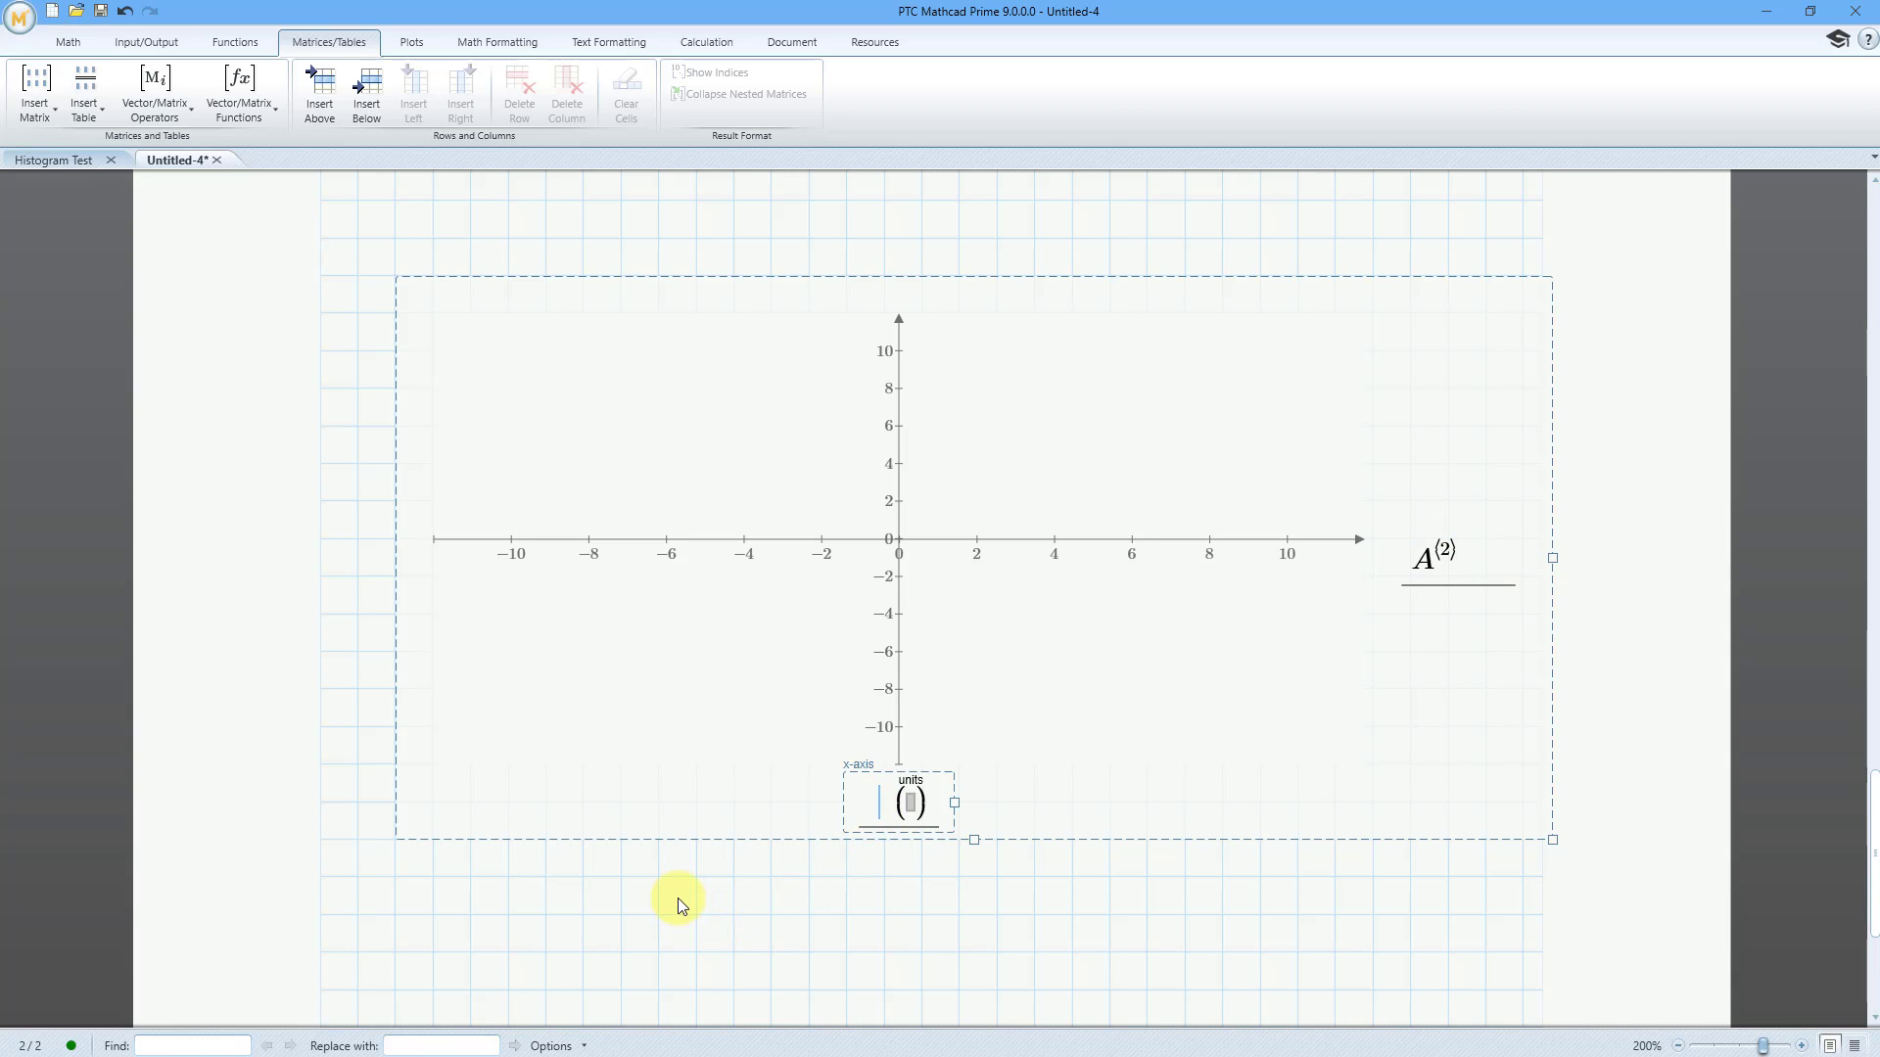
{"action": "type", "text": "A"}
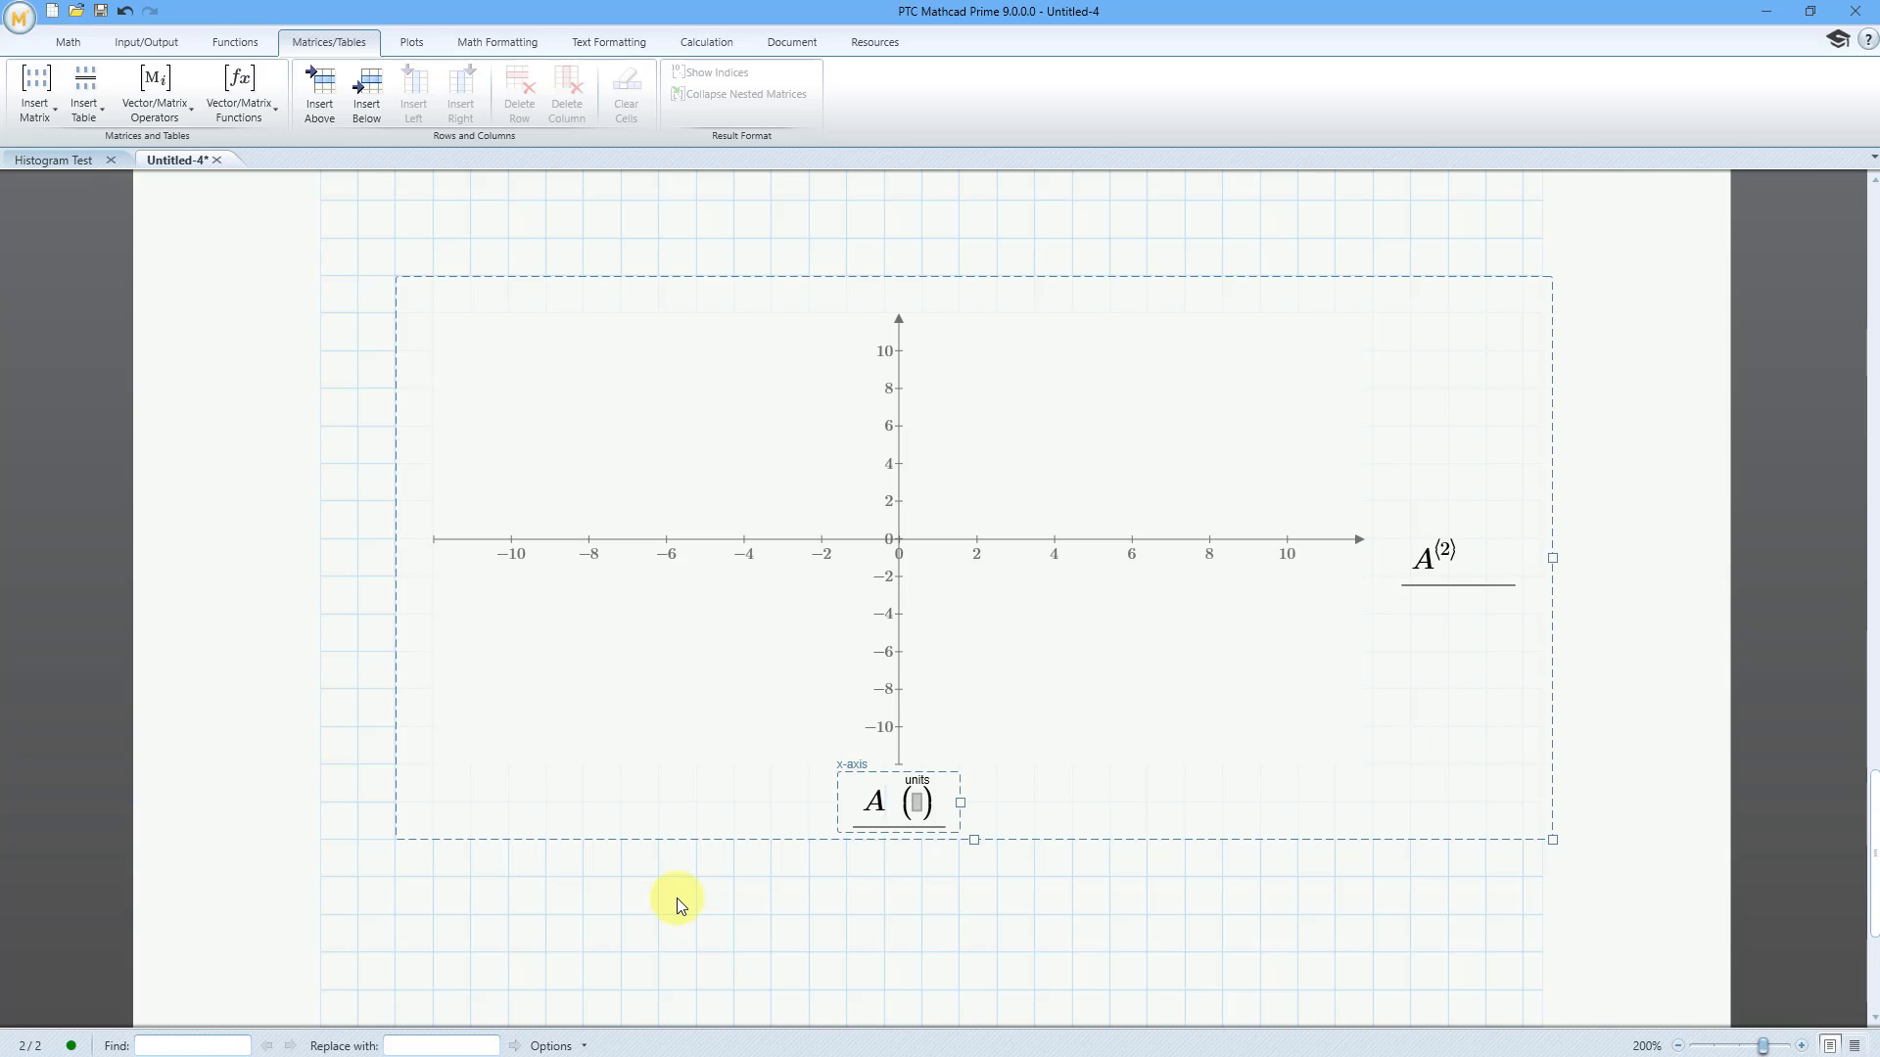
{"action": "key", "text": "ctrl+6"}
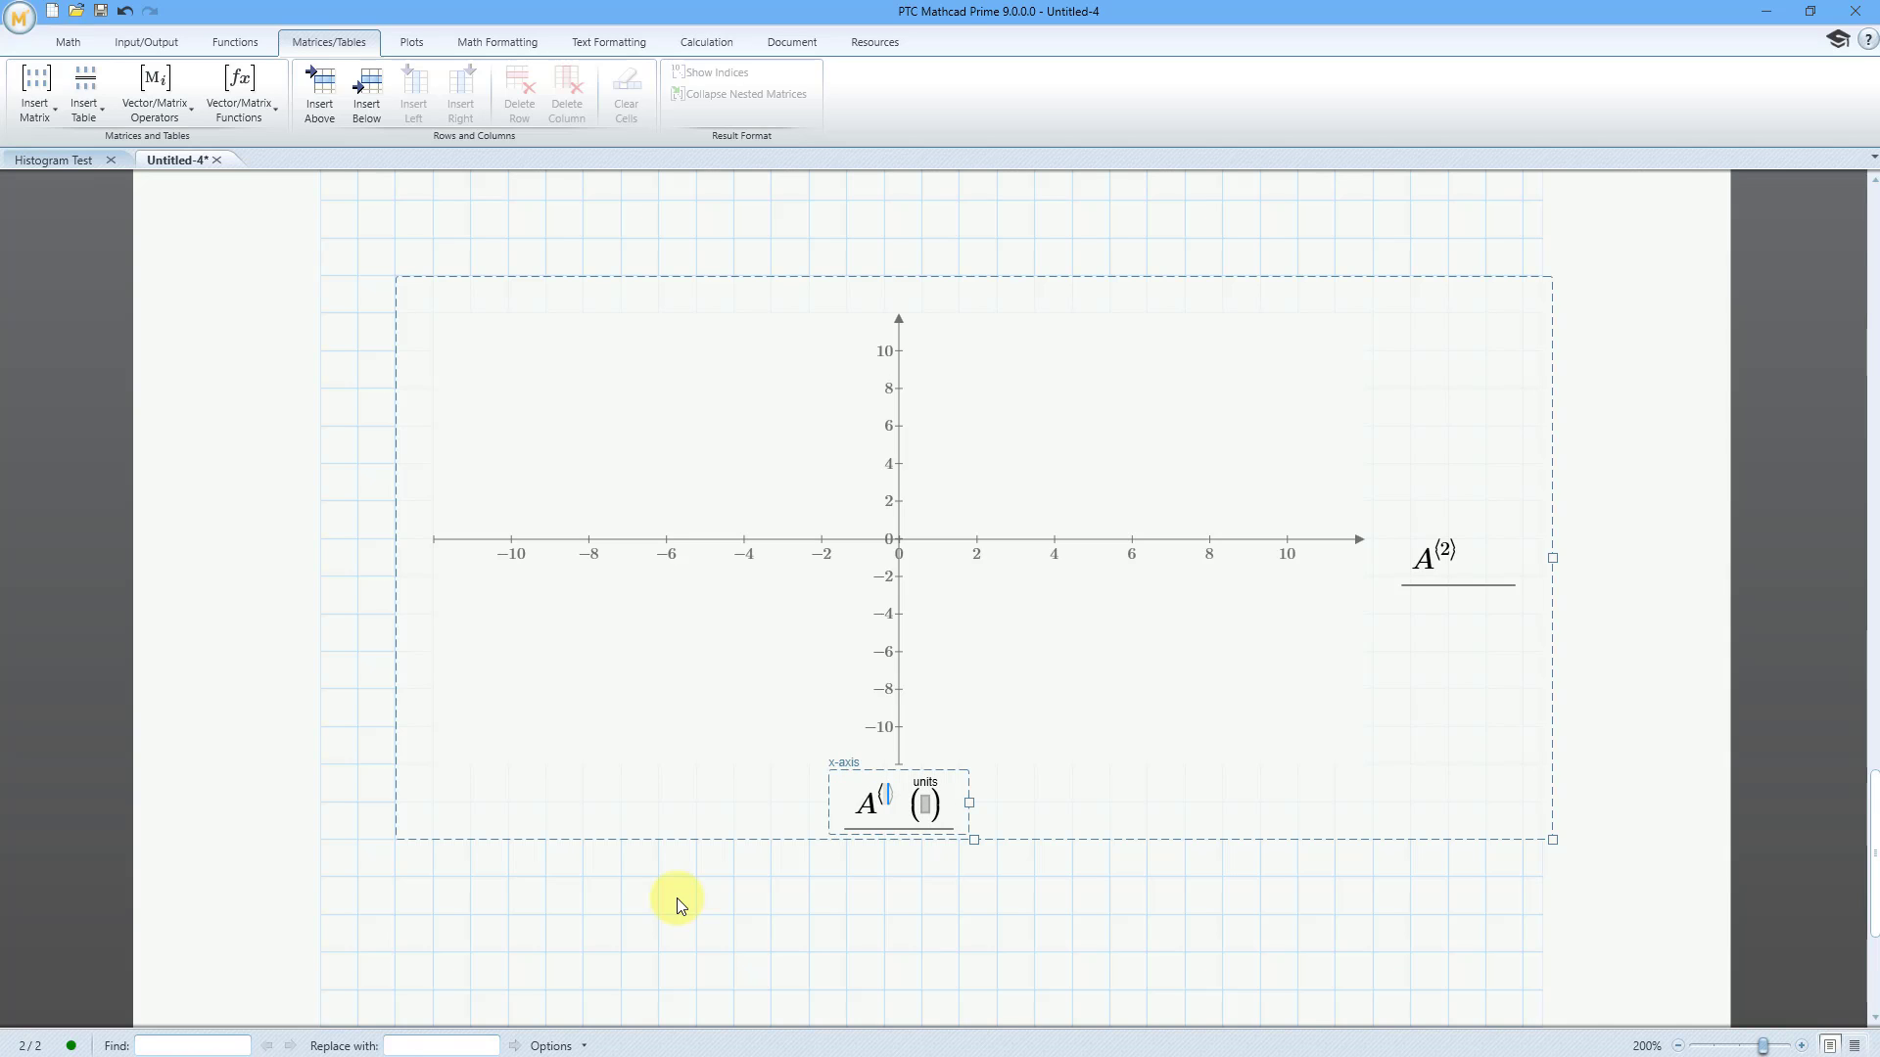
{"action": "type", "text": "1"}
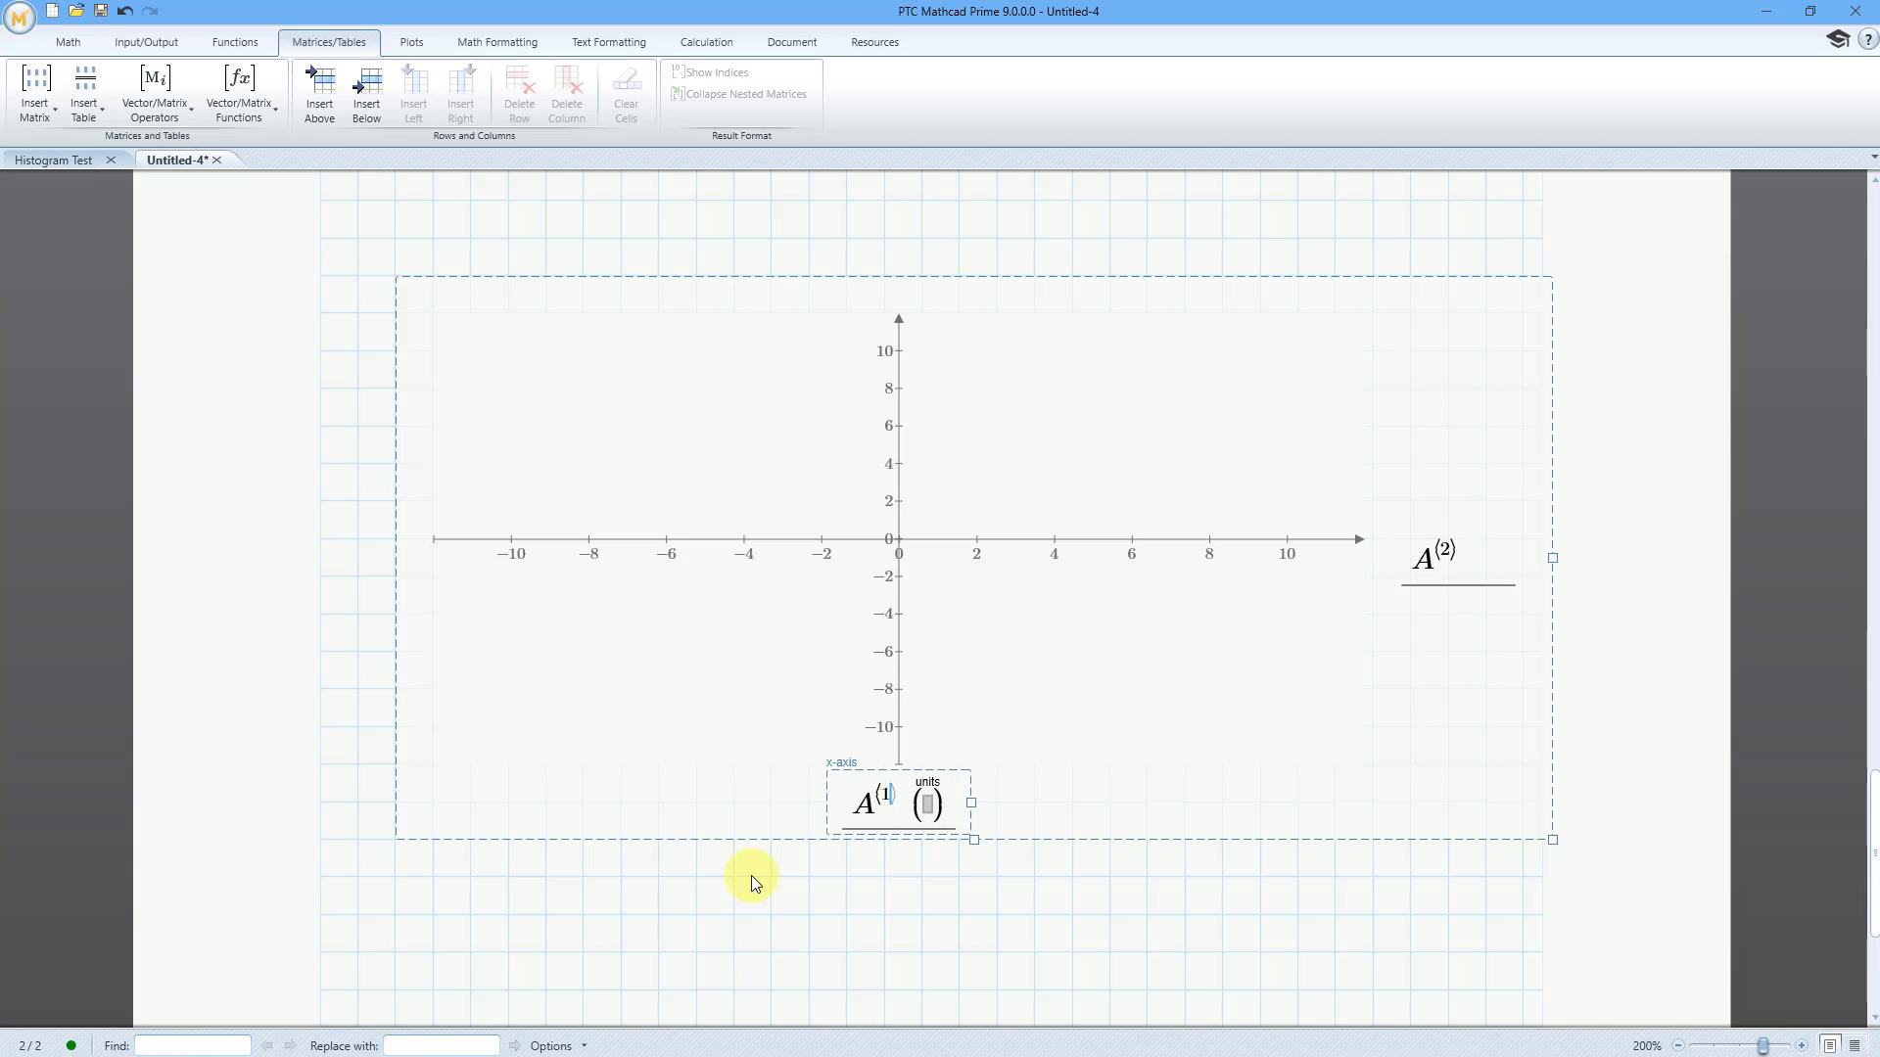
{"action": "left_click", "coordinate": [1236, 902]}
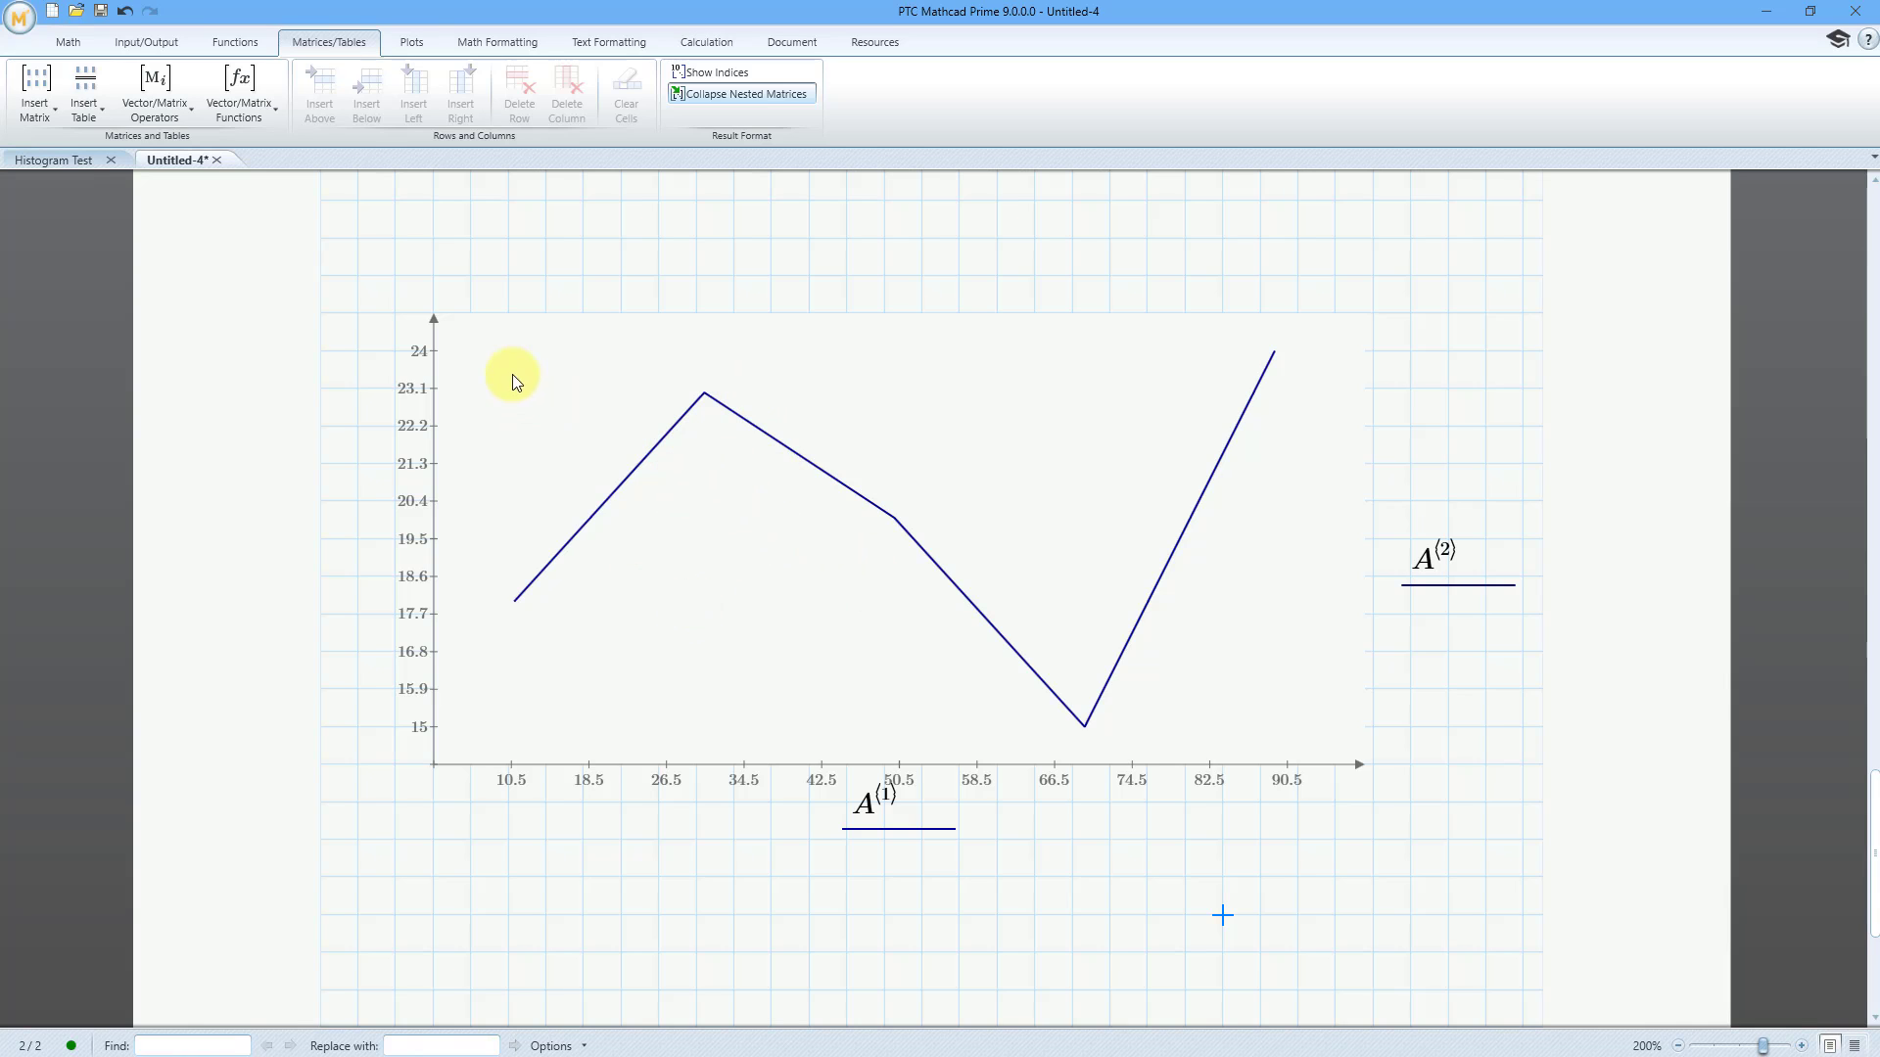
Change the XY plot's trace type from a line to a Column Trace
{"action": "left_click", "coordinate": [419, 44]}
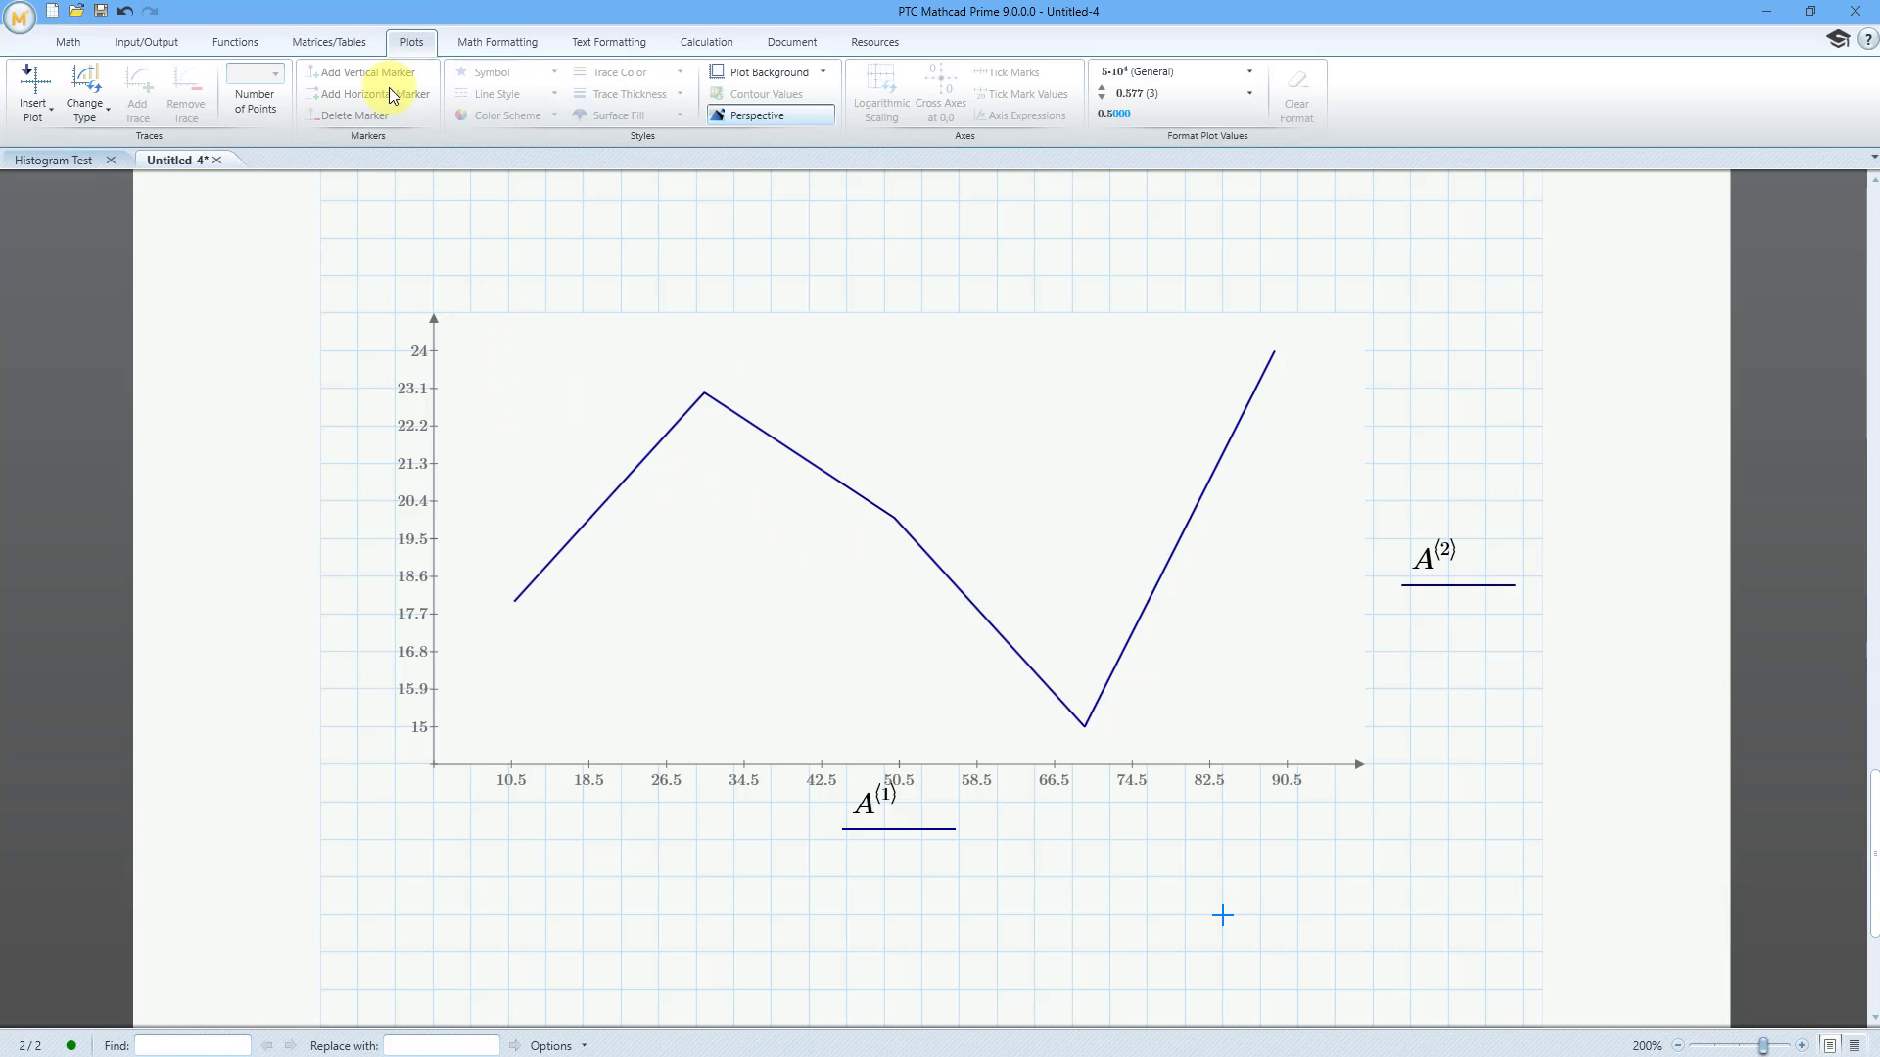
{"action": "left_click", "coordinate": [89, 121]}
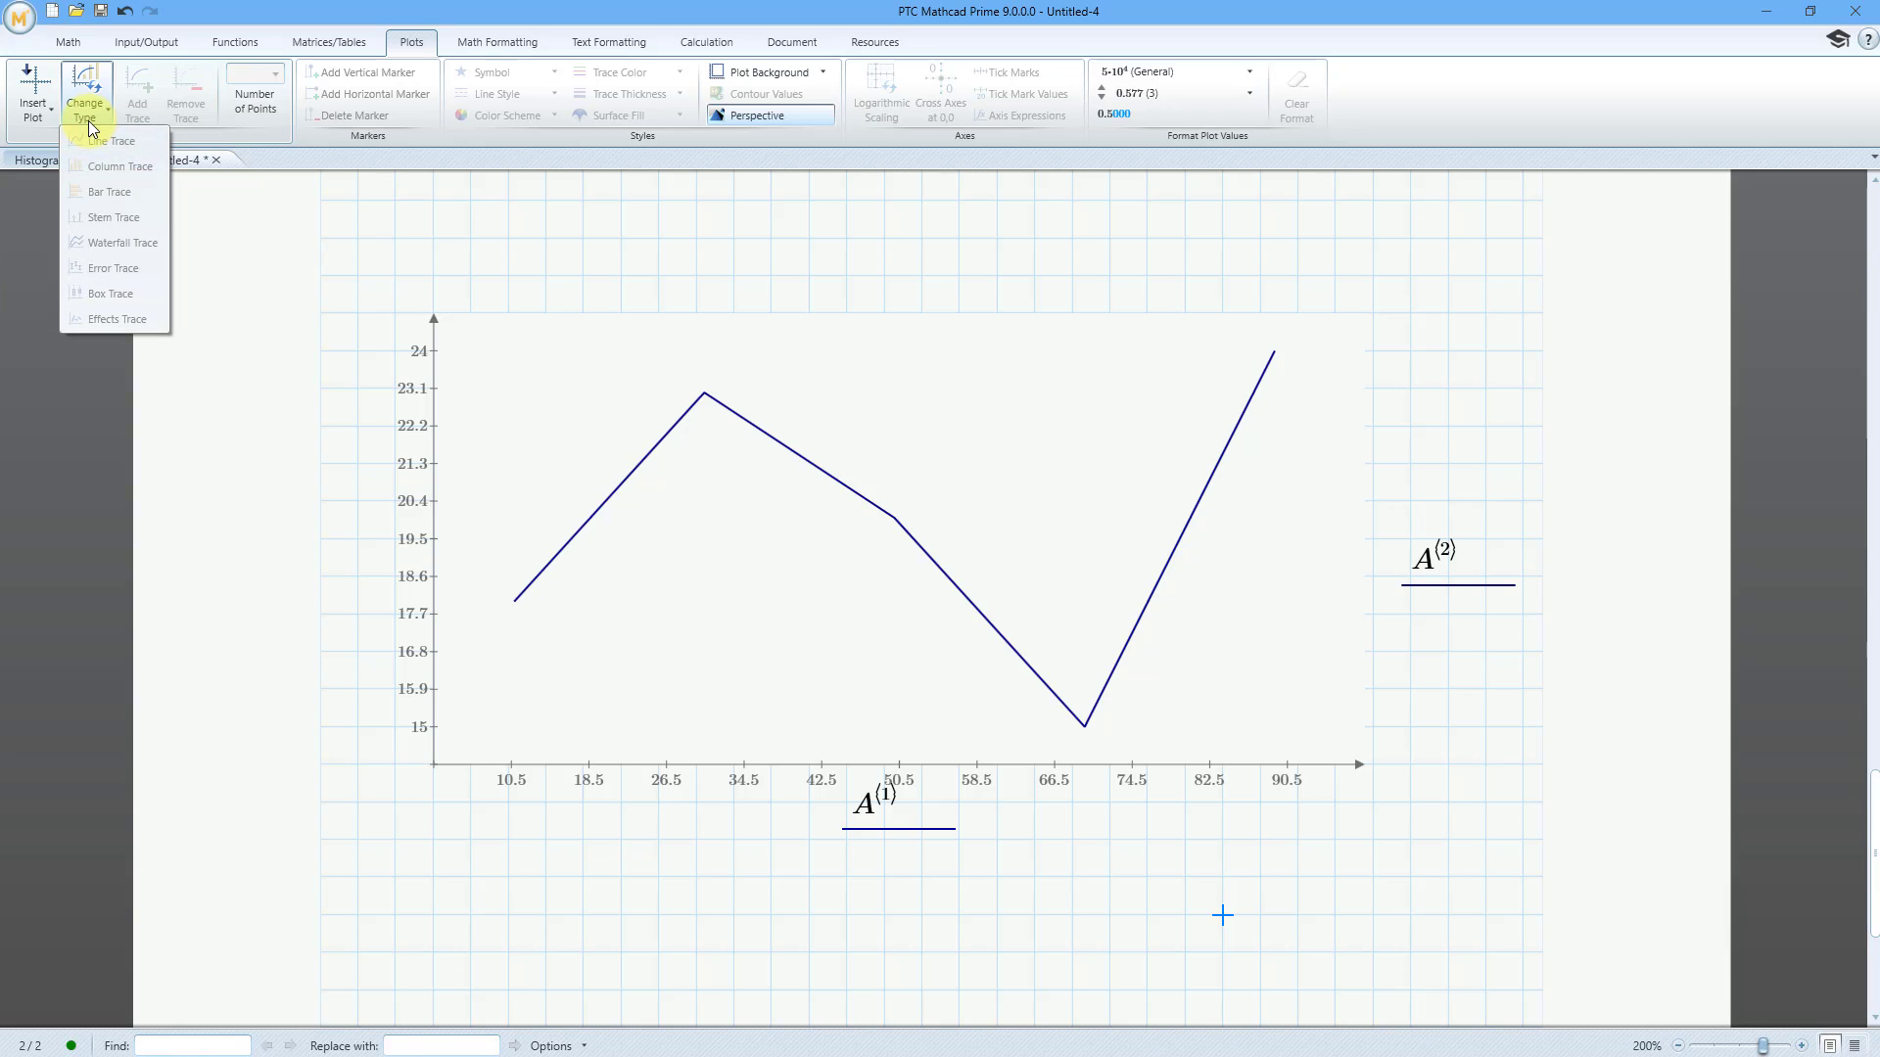
{"action": "left_click", "coordinate": [660, 479]}
{"action": "left_click", "coordinate": [671, 492]}
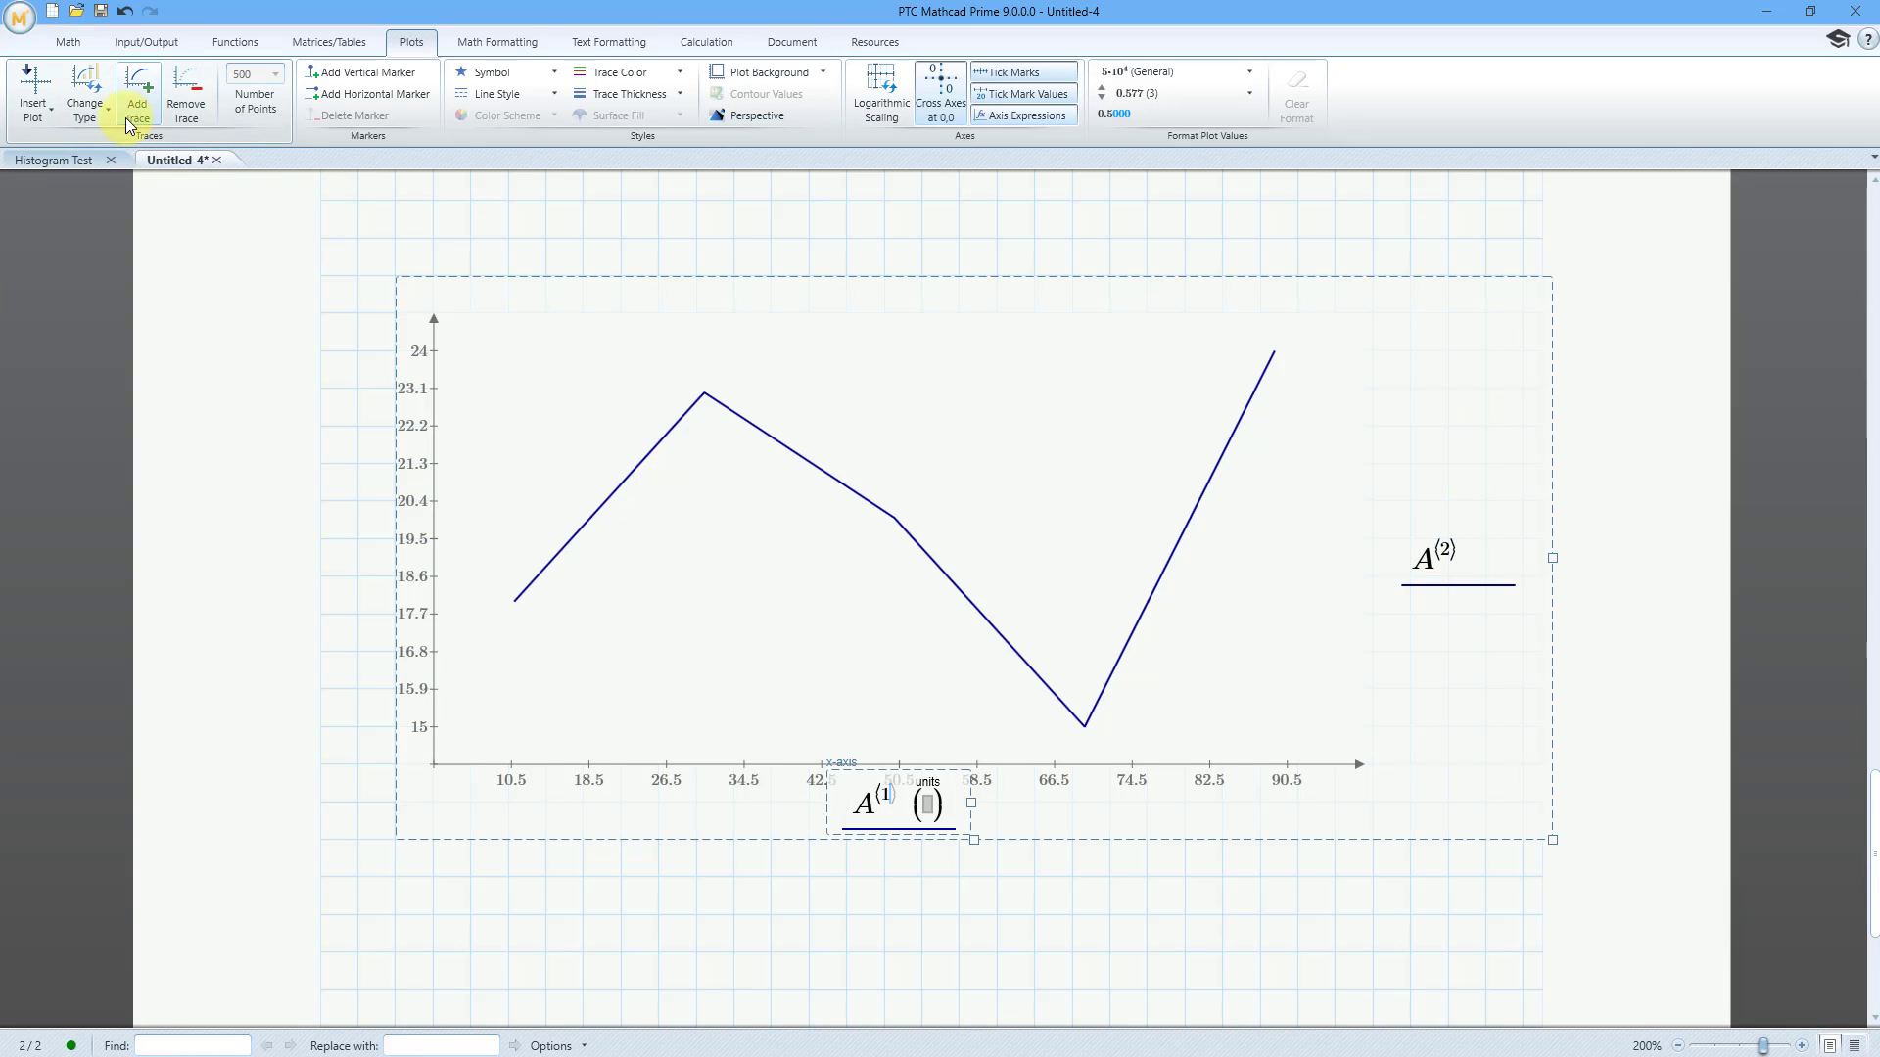
{"action": "left_click", "coordinate": [98, 117]}
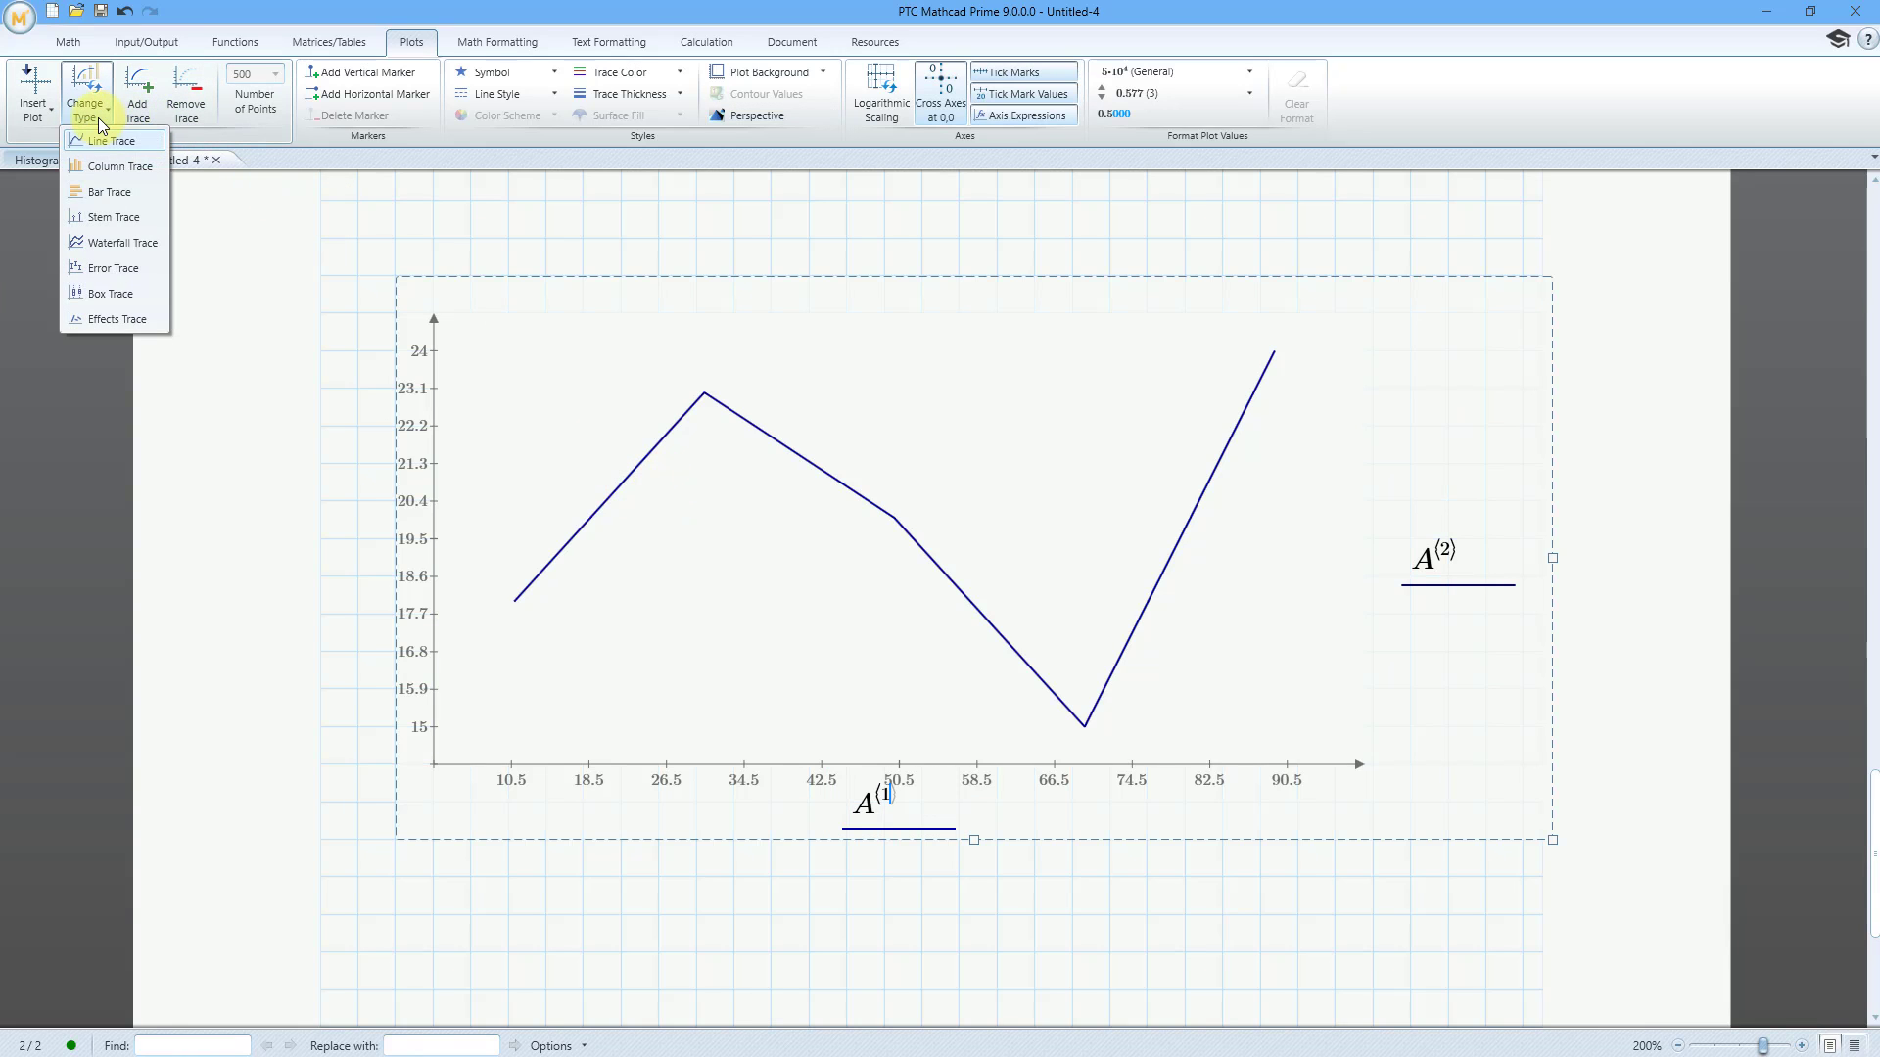
{"action": "left_click", "coordinate": [115, 168]}
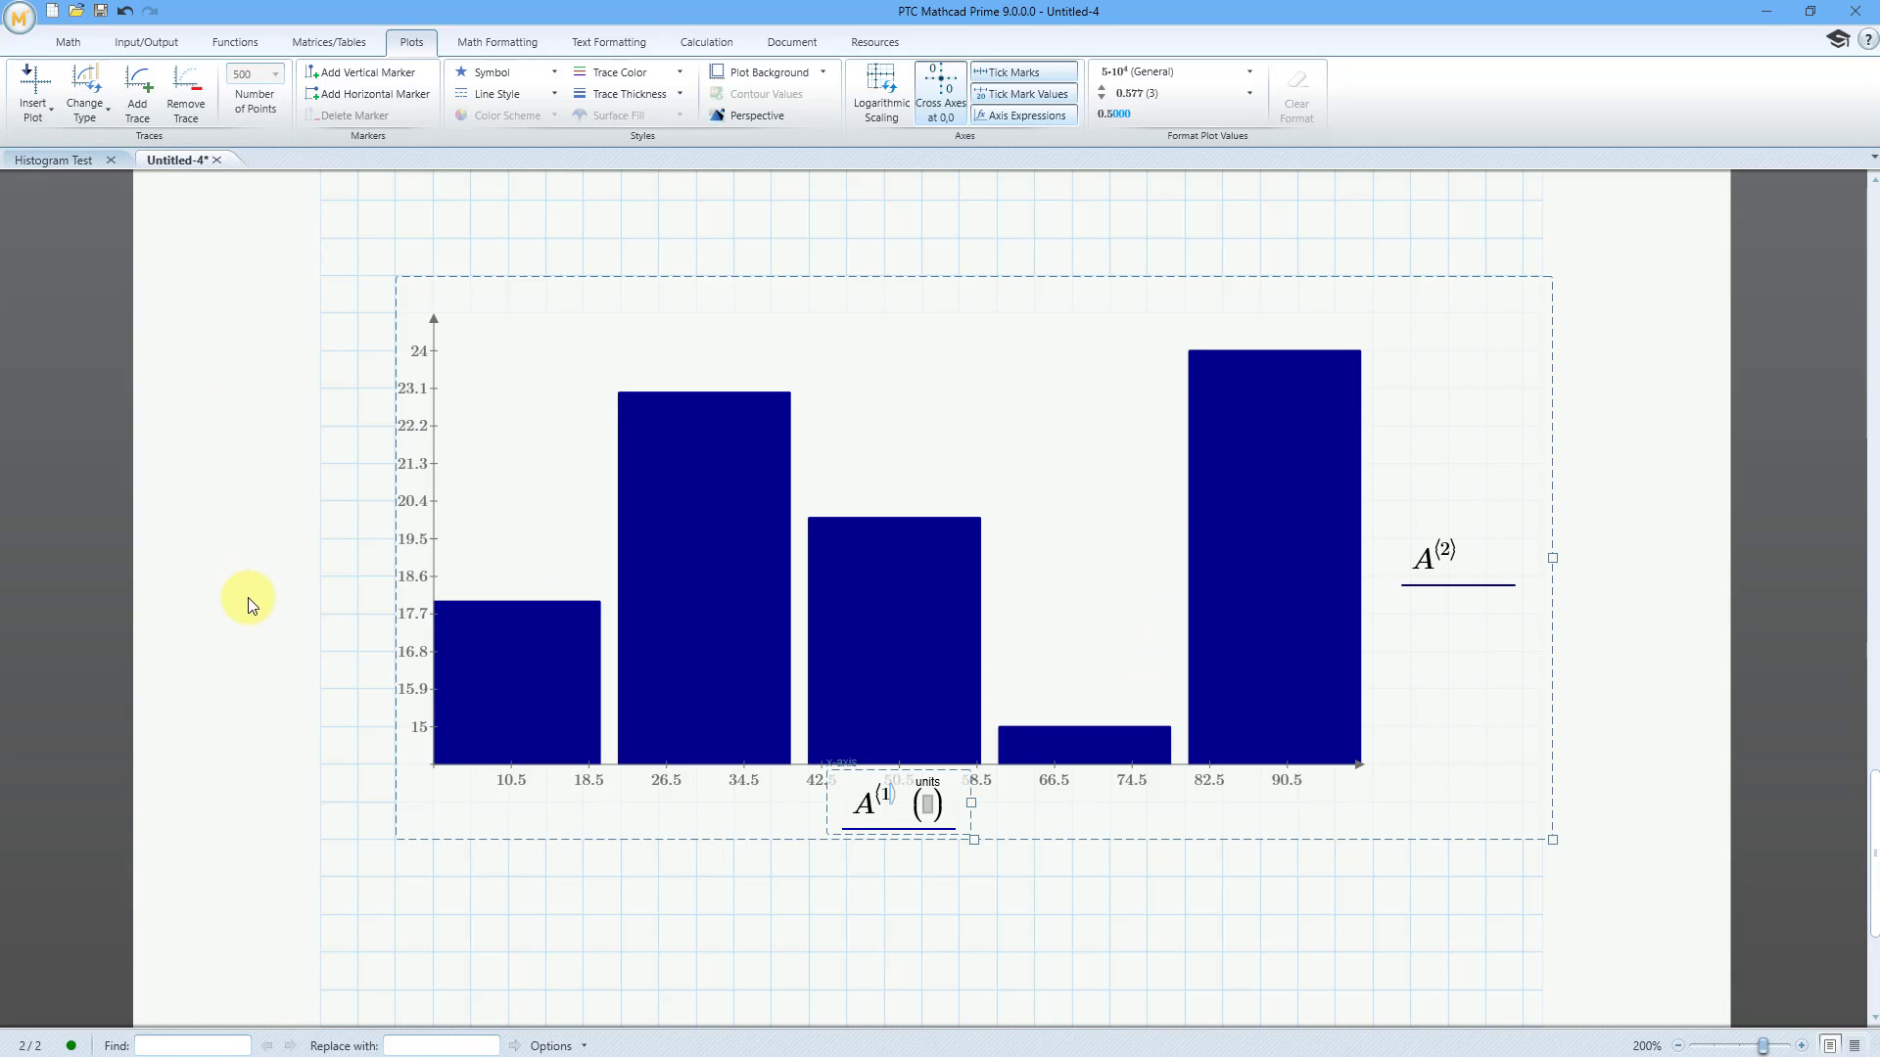
Scale the plot's y-axis from 0 to 30, with the second tick value set to 5
{"action": "left_click", "coordinate": [417, 360]}
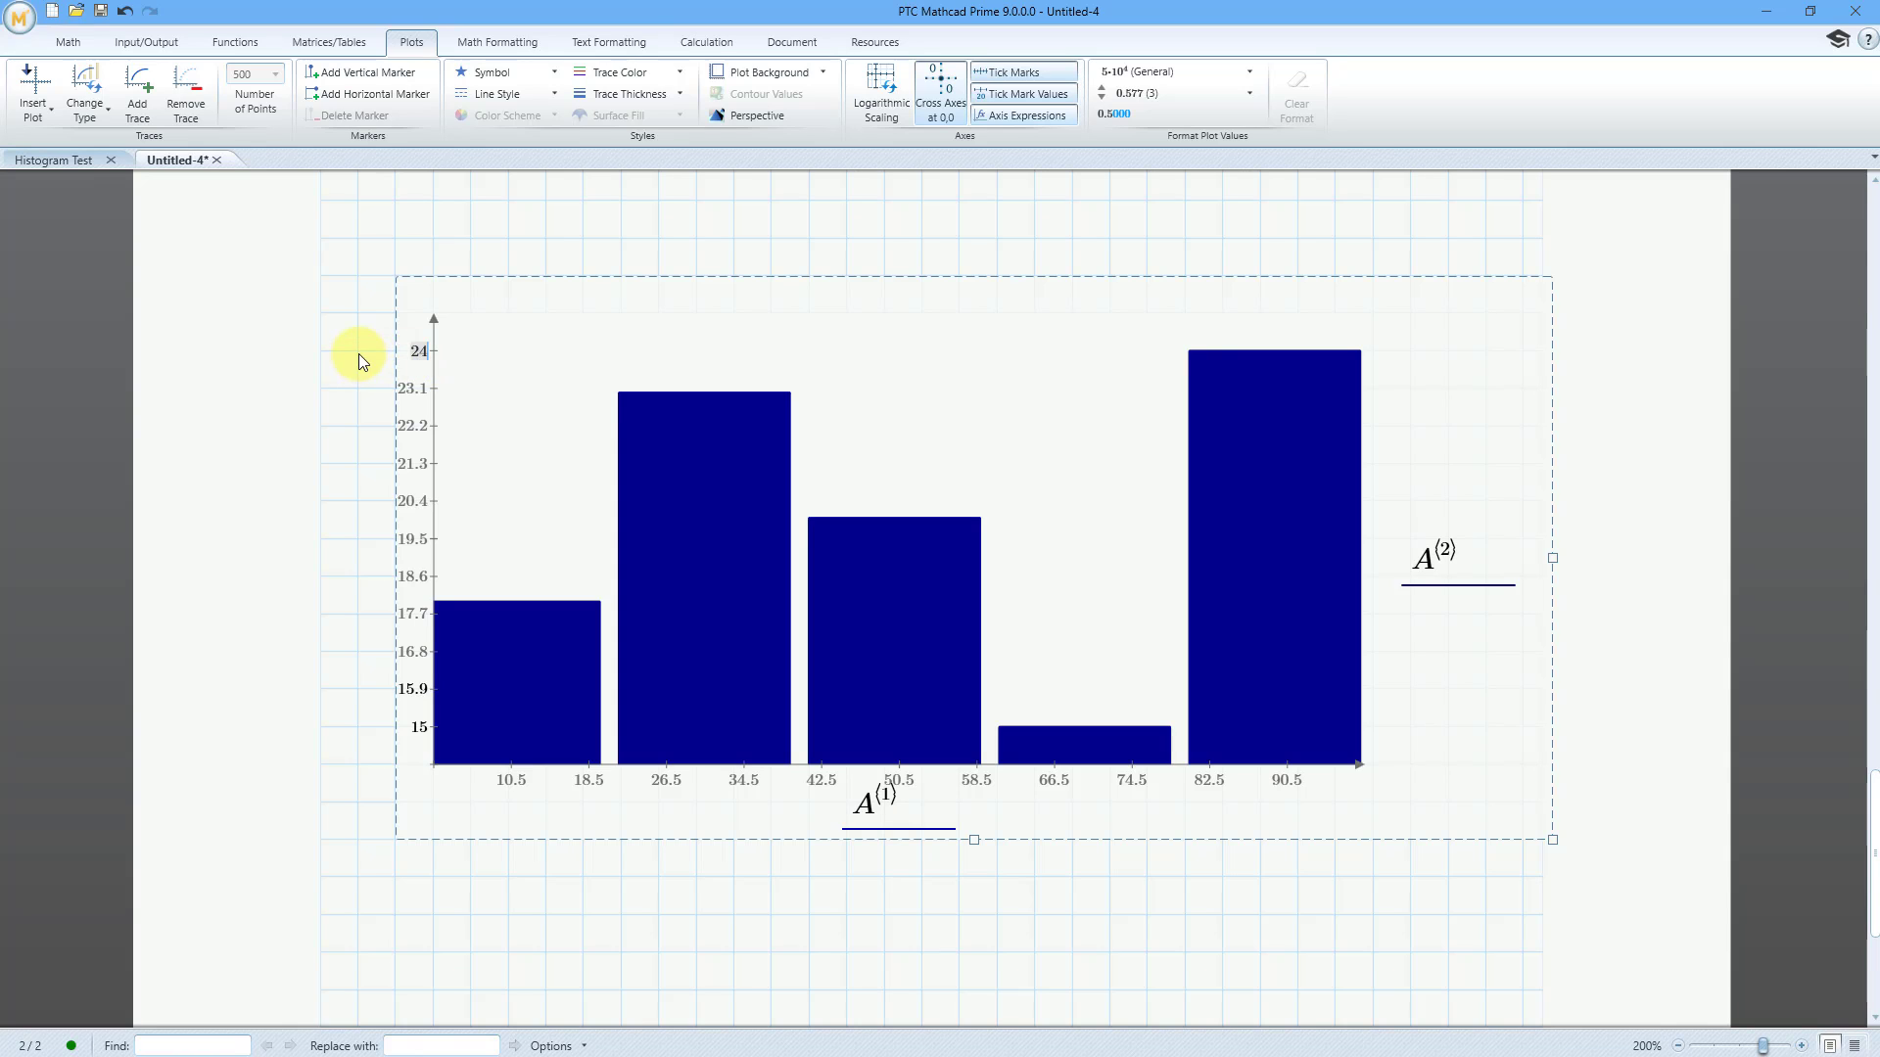
{"action": "type", "text": "30"}
{"action": "key", "text": "Return"}
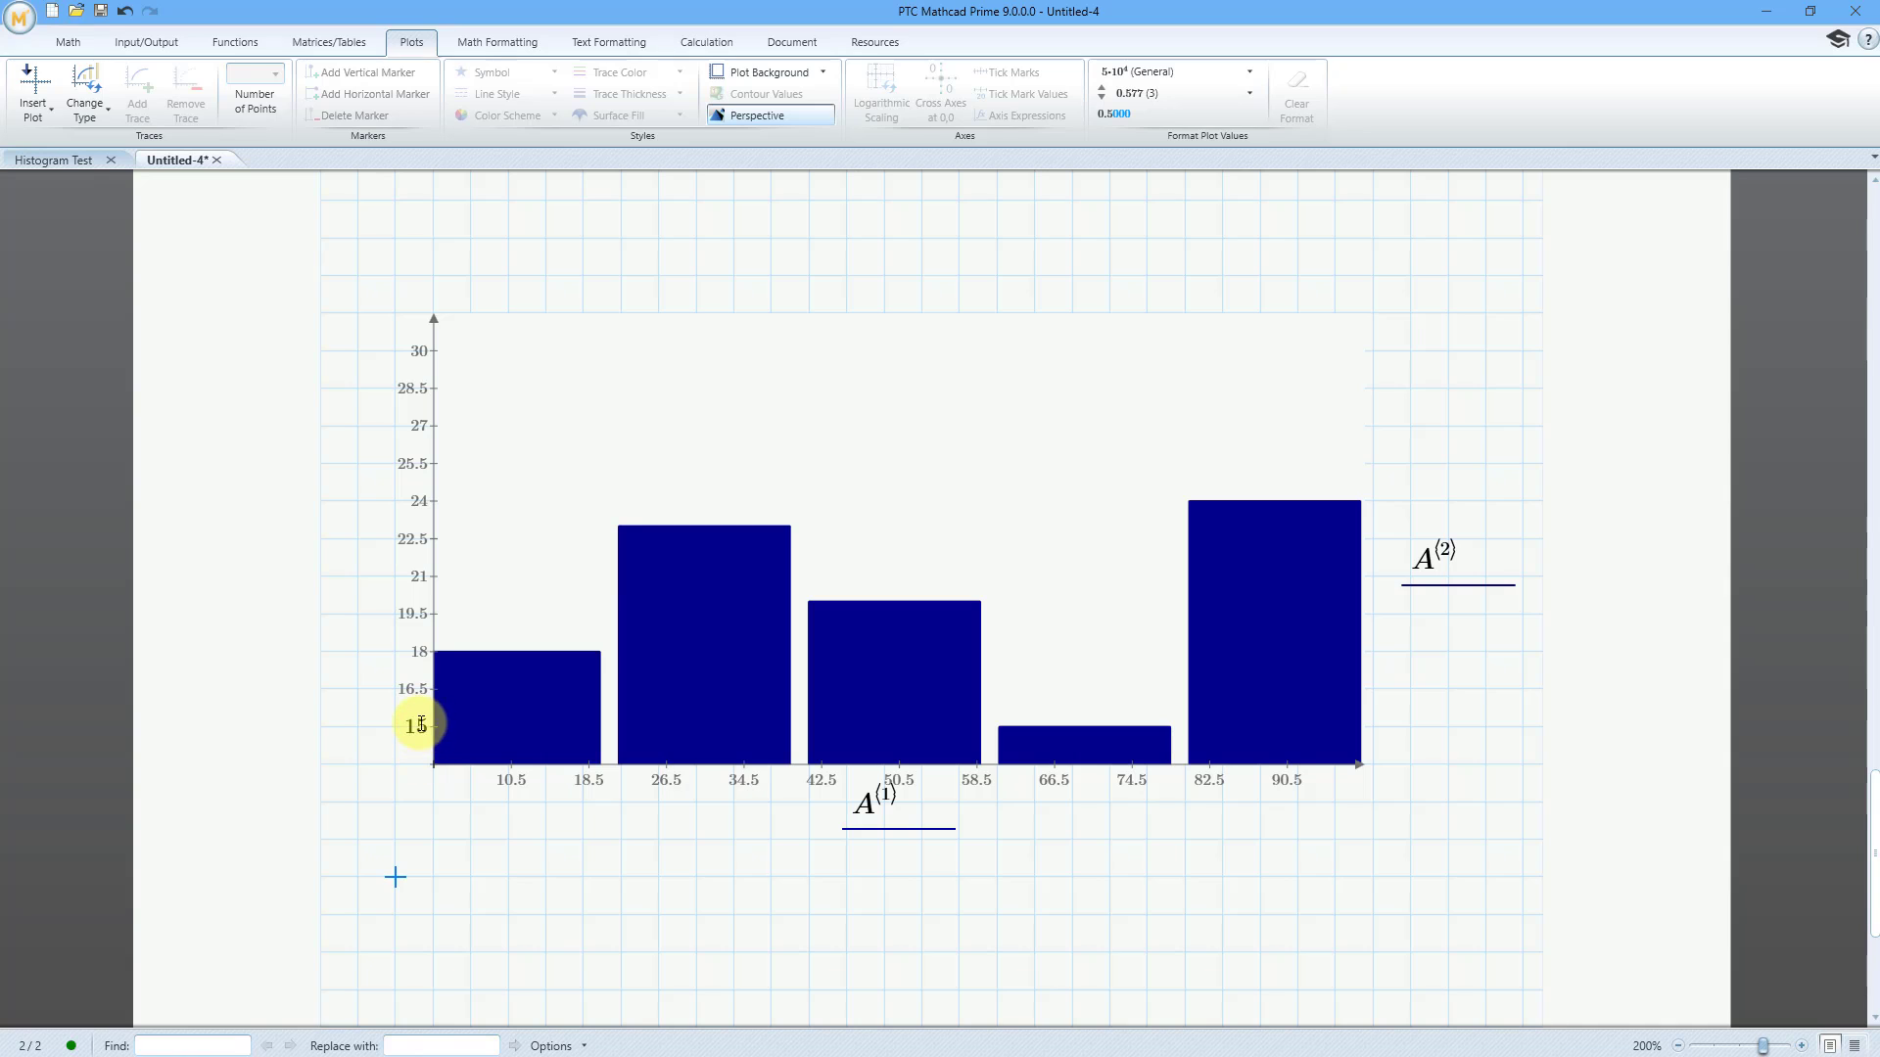
{"action": "left_click", "coordinate": [423, 730]}
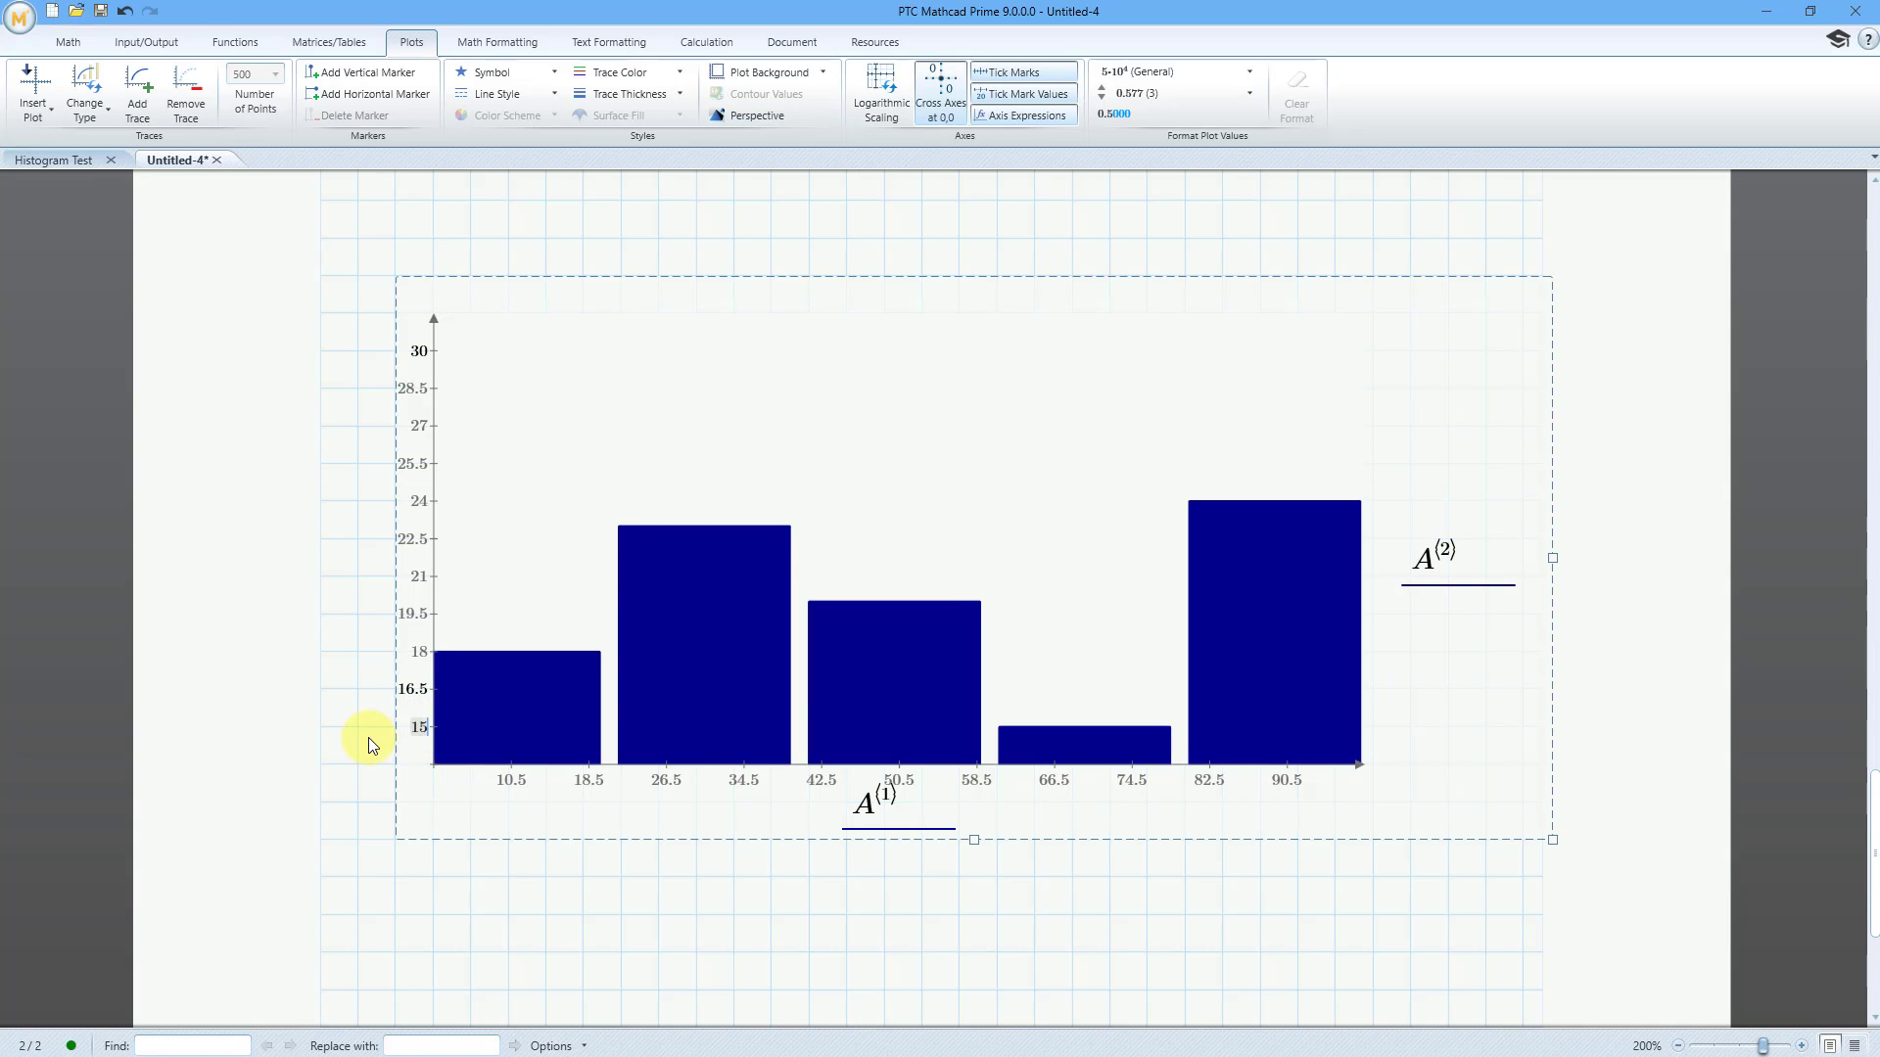
{"action": "key", "text": "Return"}
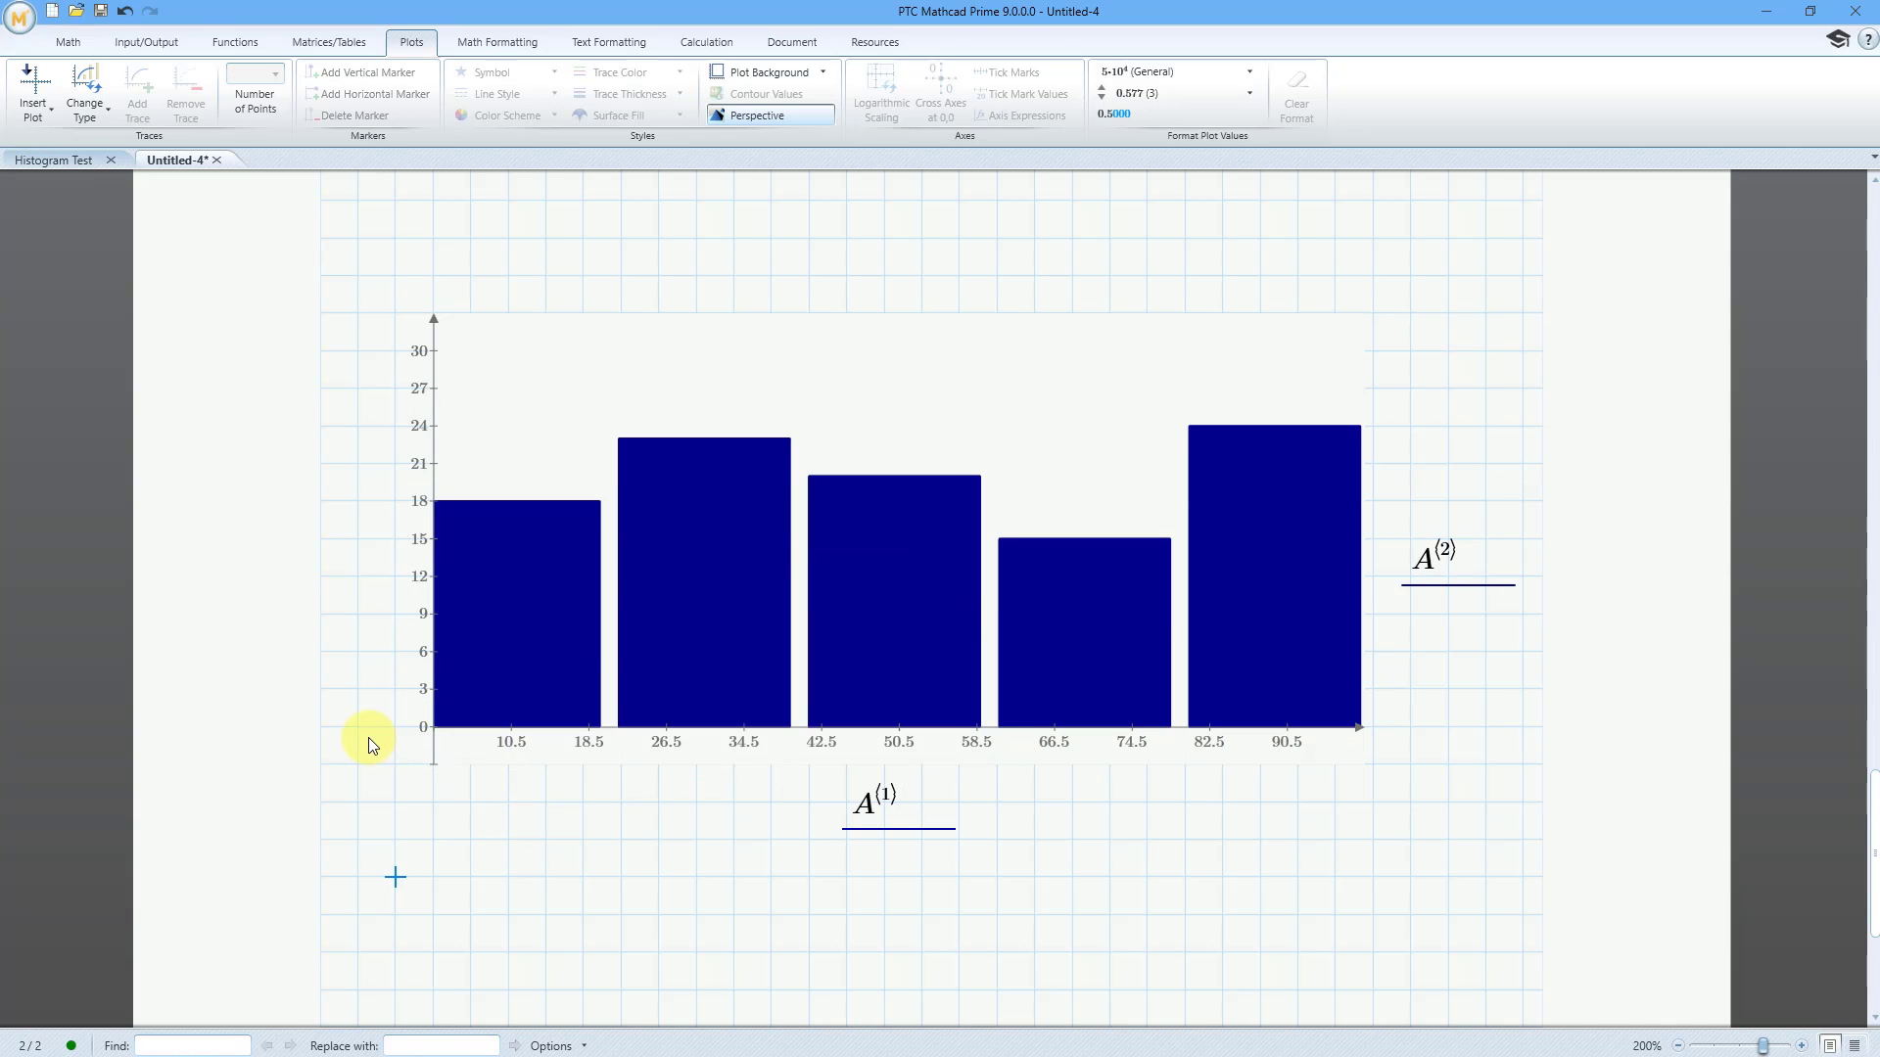
{"action": "left_click", "coordinate": [422, 688]}
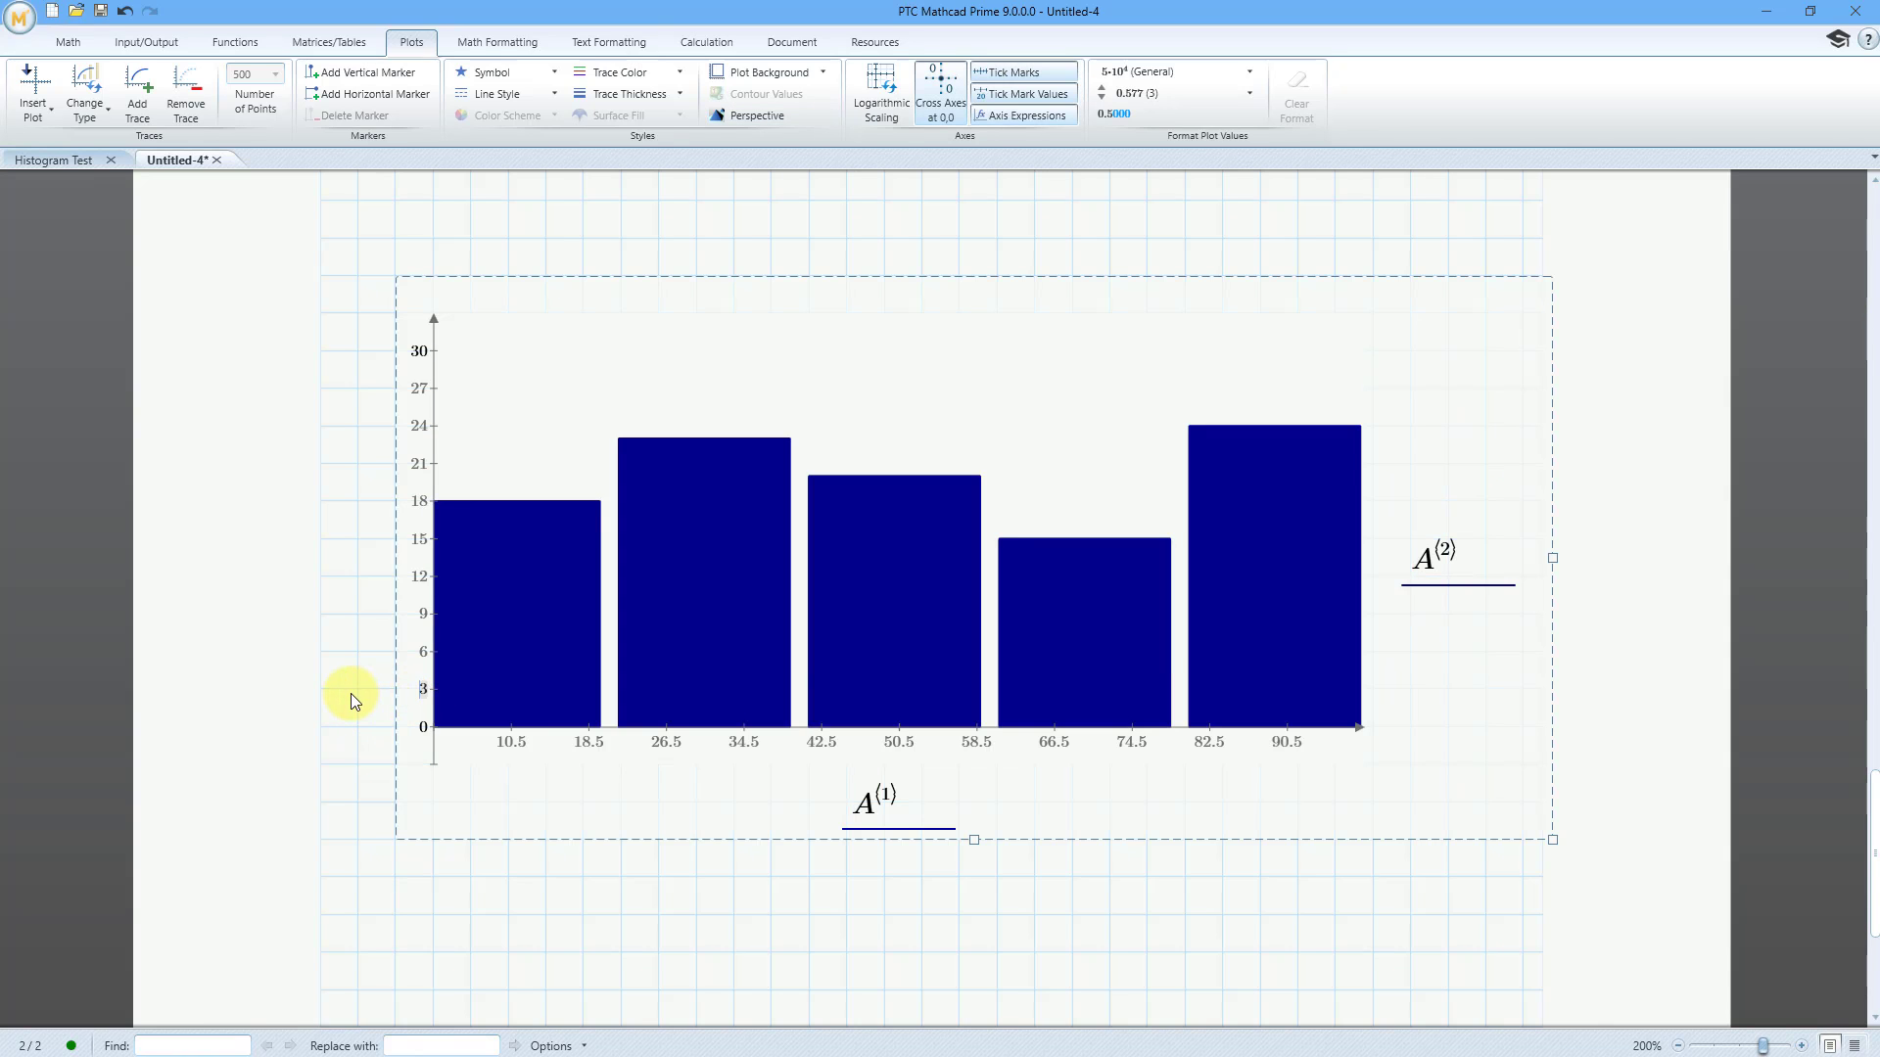
{"action": "type", "text": "5"}
{"action": "key", "text": "Return"}
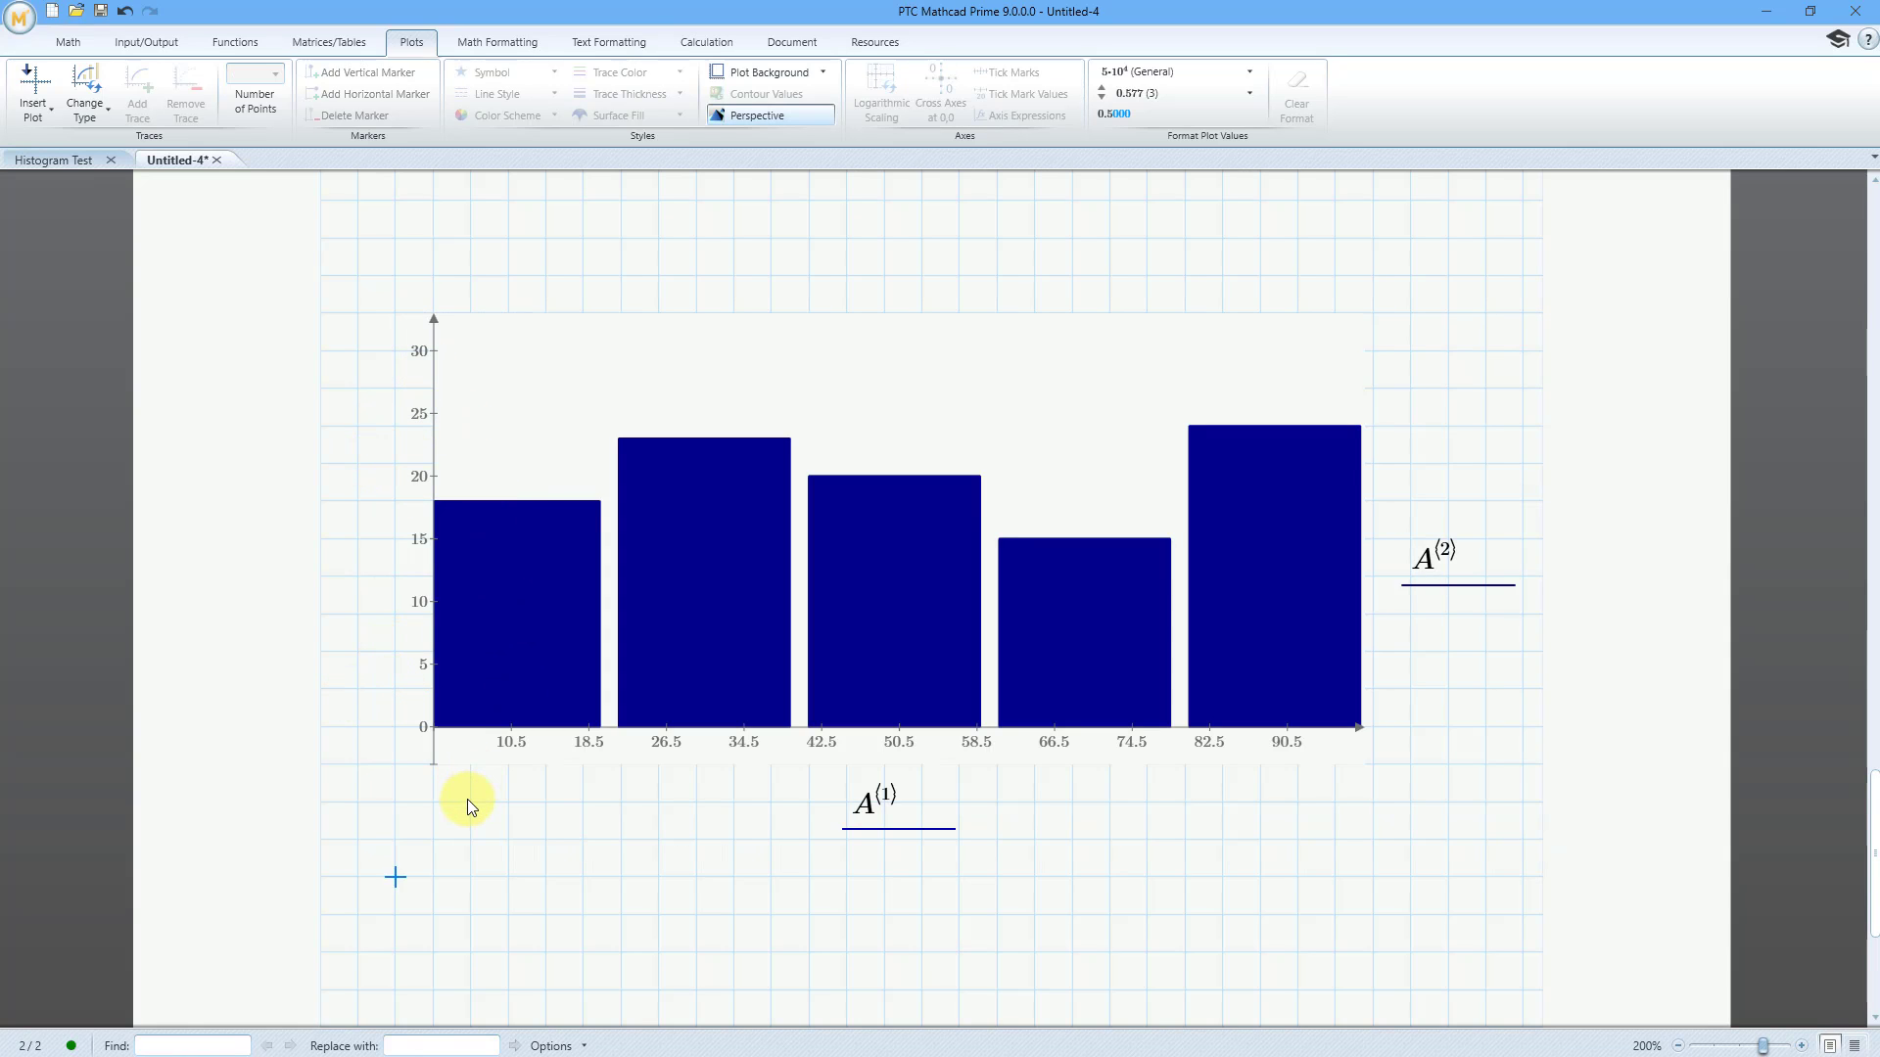
Set the x-axis tick values to 10 for the first, 30 for the second and 90 for the last
{"action": "left_click", "coordinate": [1289, 746]}
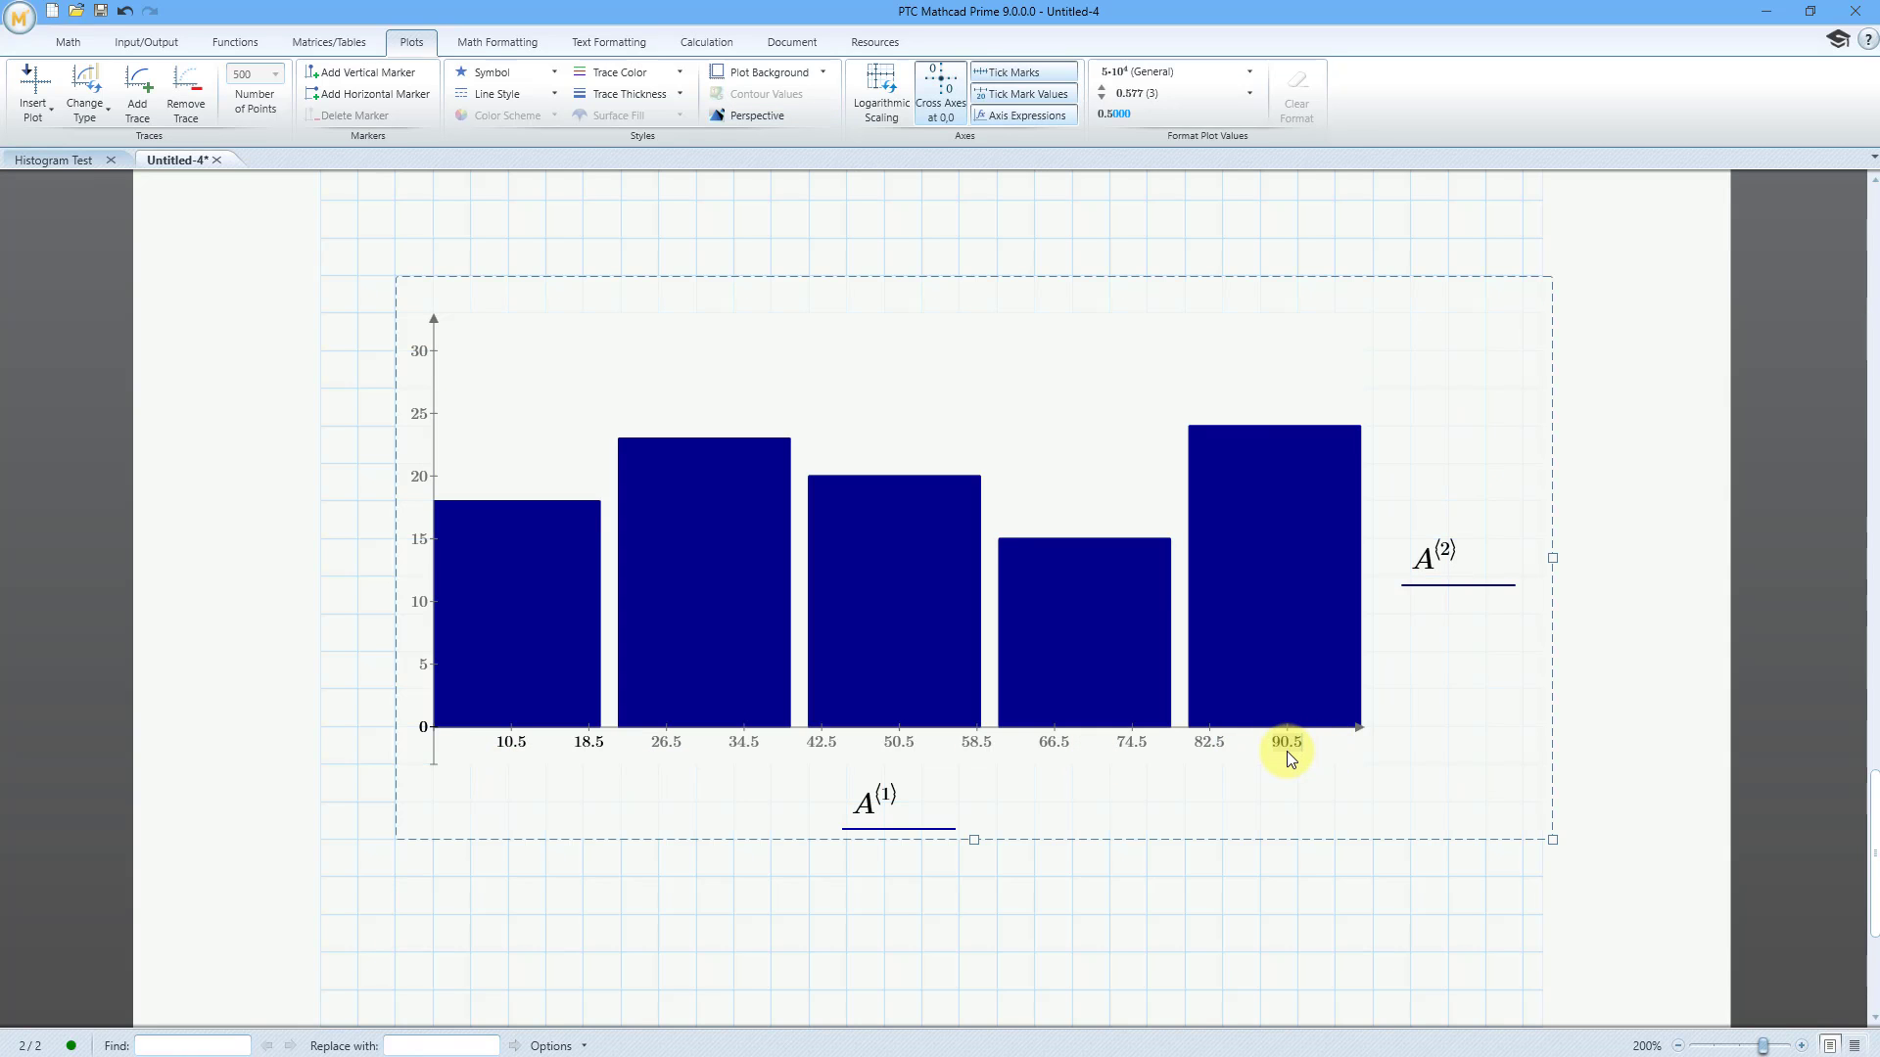
{"action": "key", "text": "Return"}
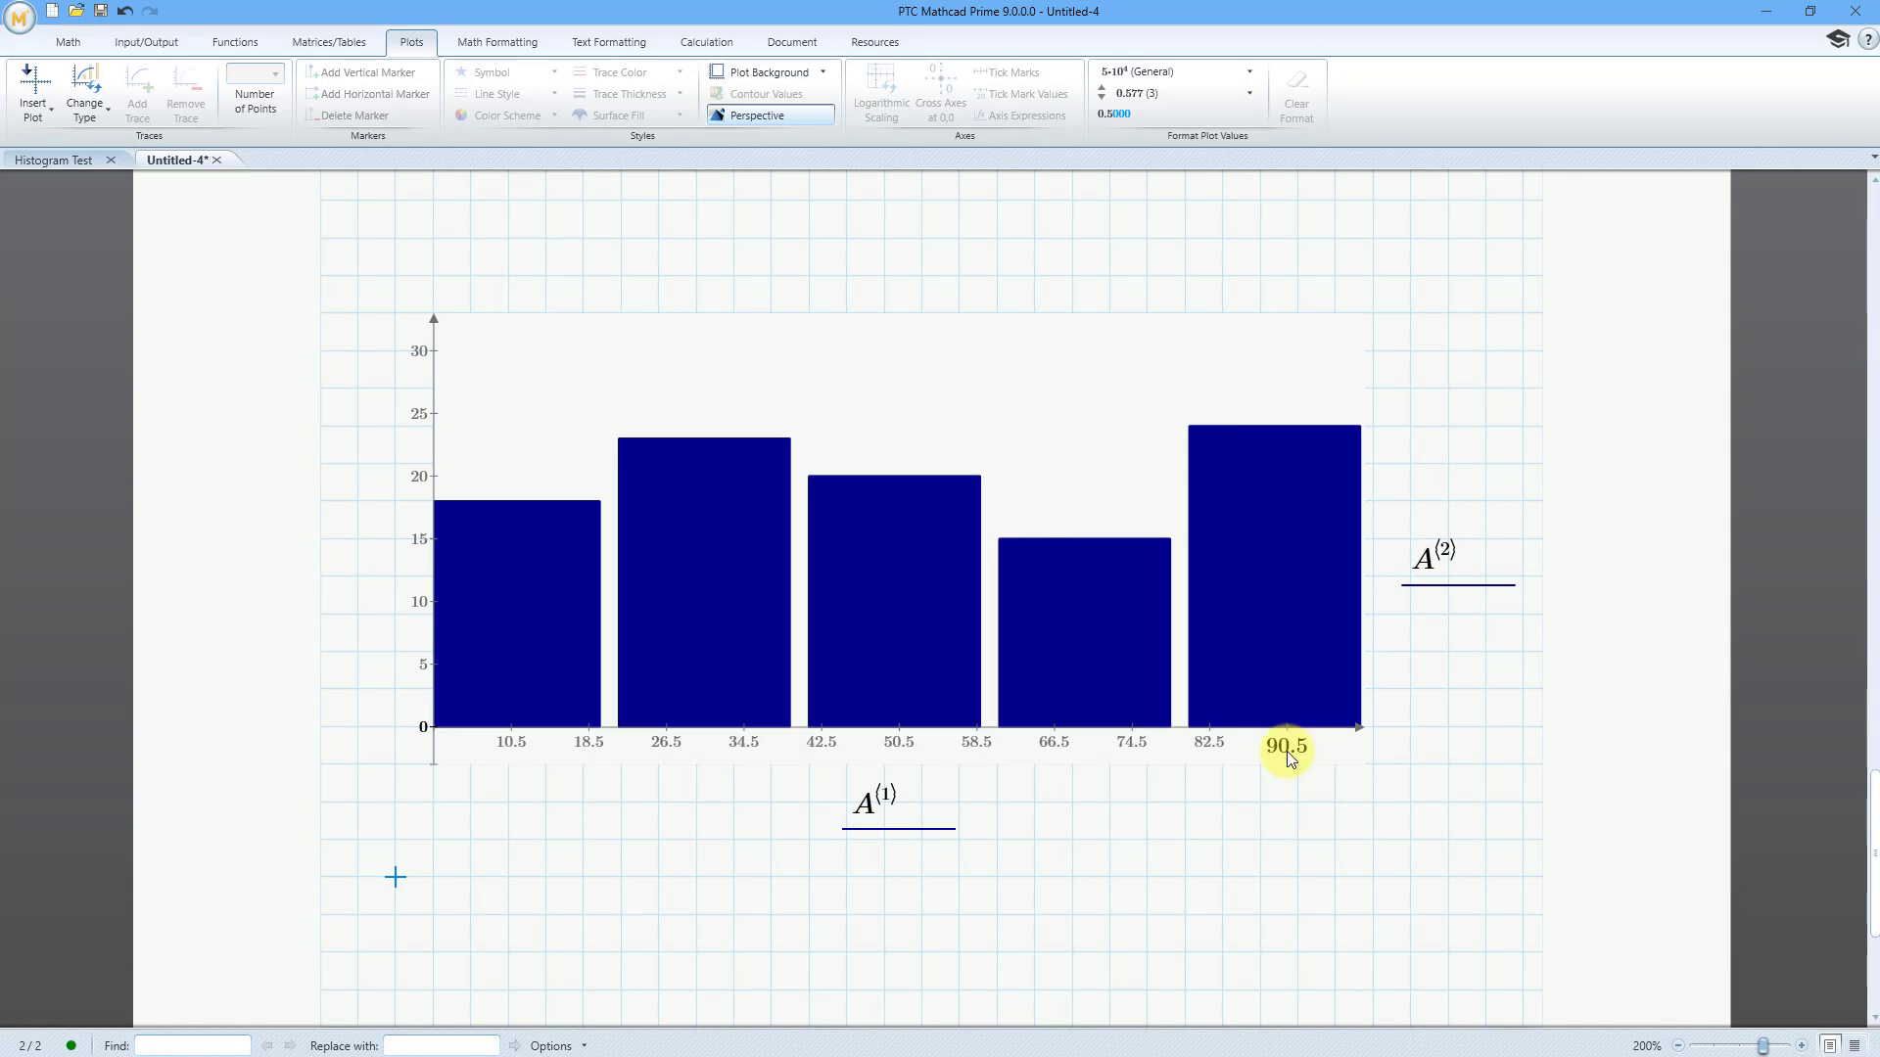
{"action": "left_click", "coordinate": [503, 741]}
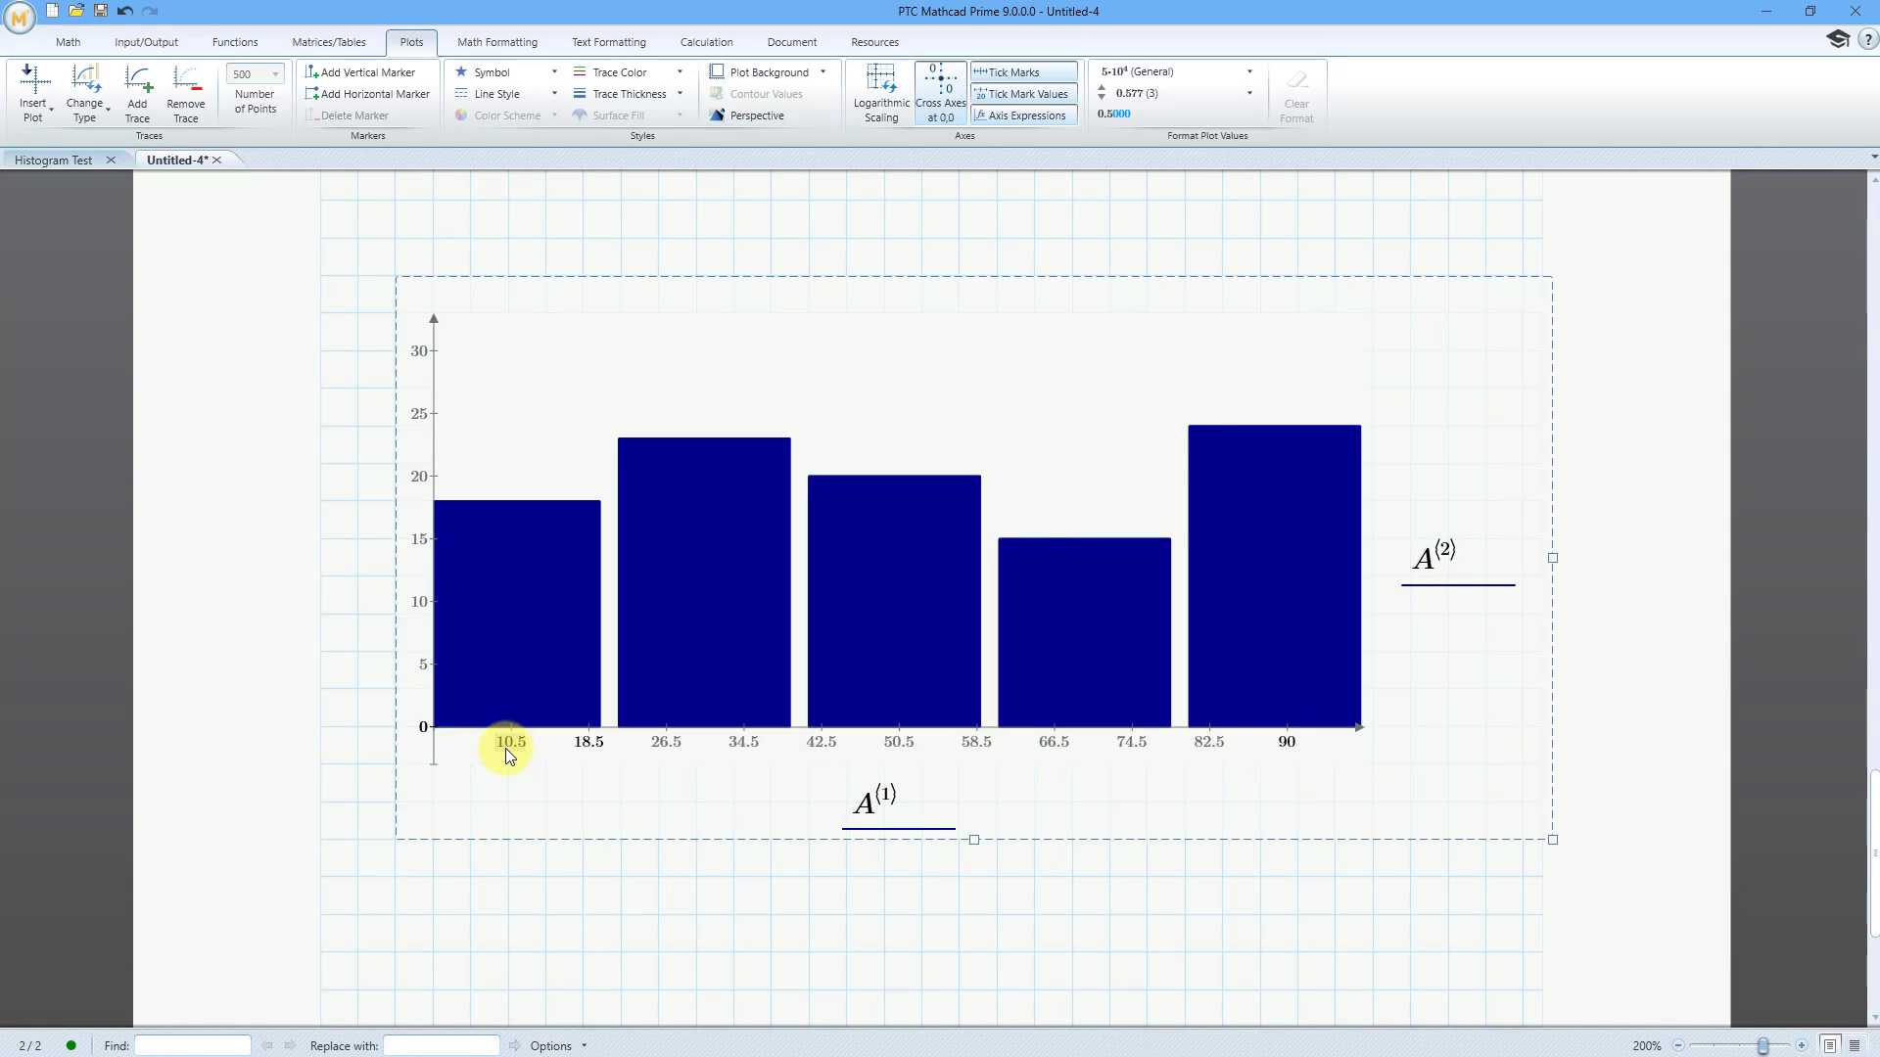
{"action": "type", "text": "10"}
{"action": "key", "text": "Return"}
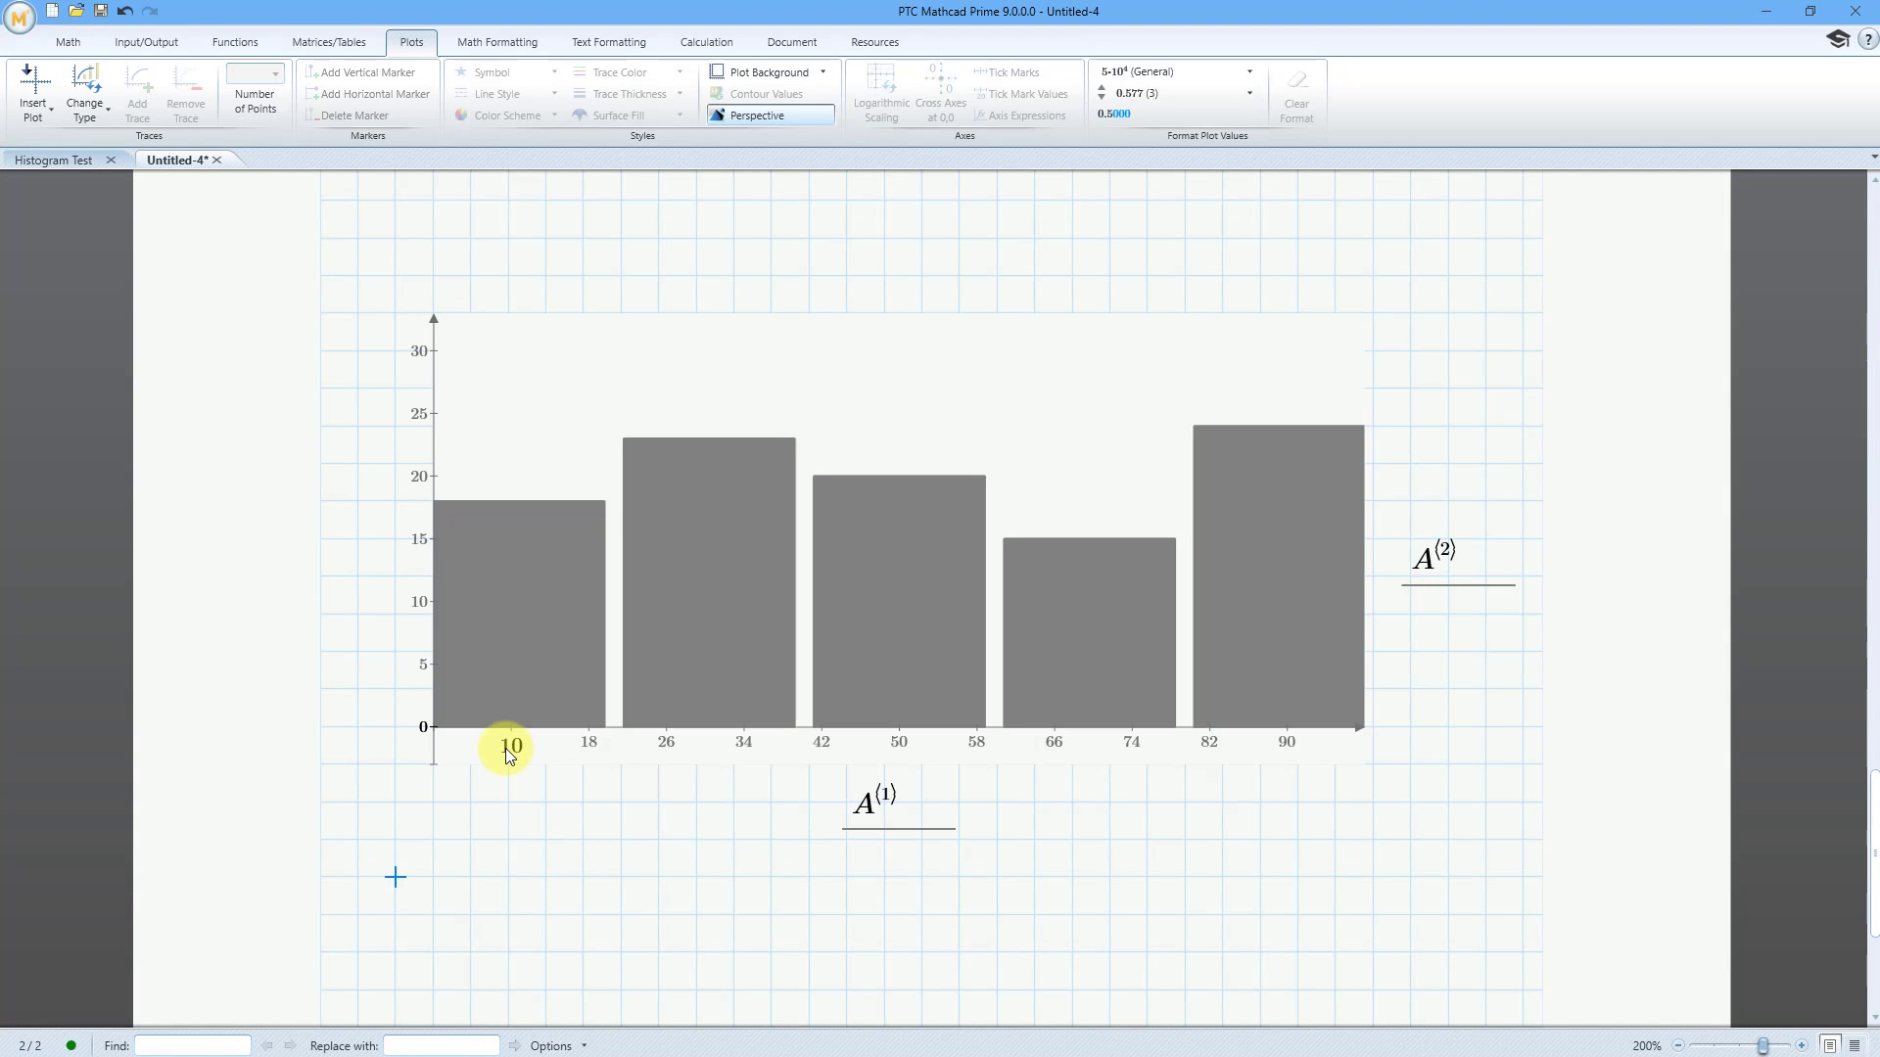
{"action": "left_click", "coordinate": [589, 742]}
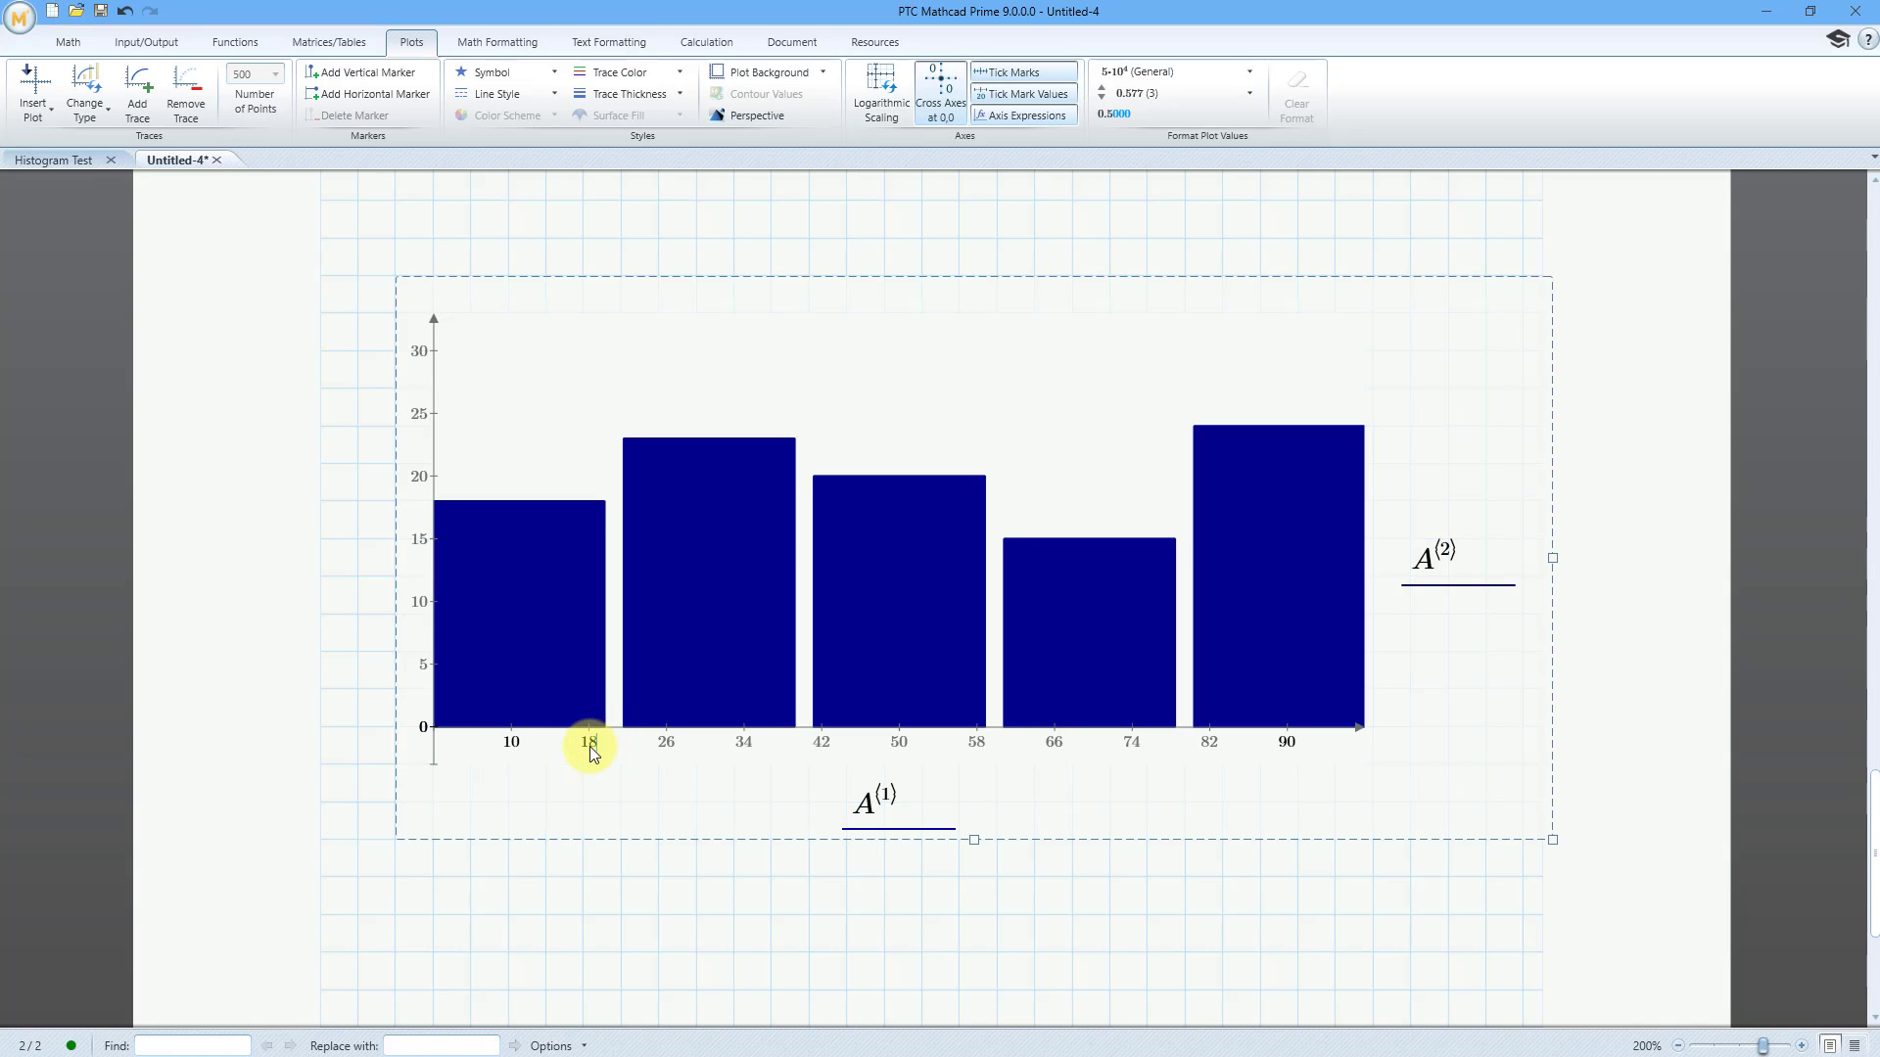
{"action": "key", "text": "Return"}
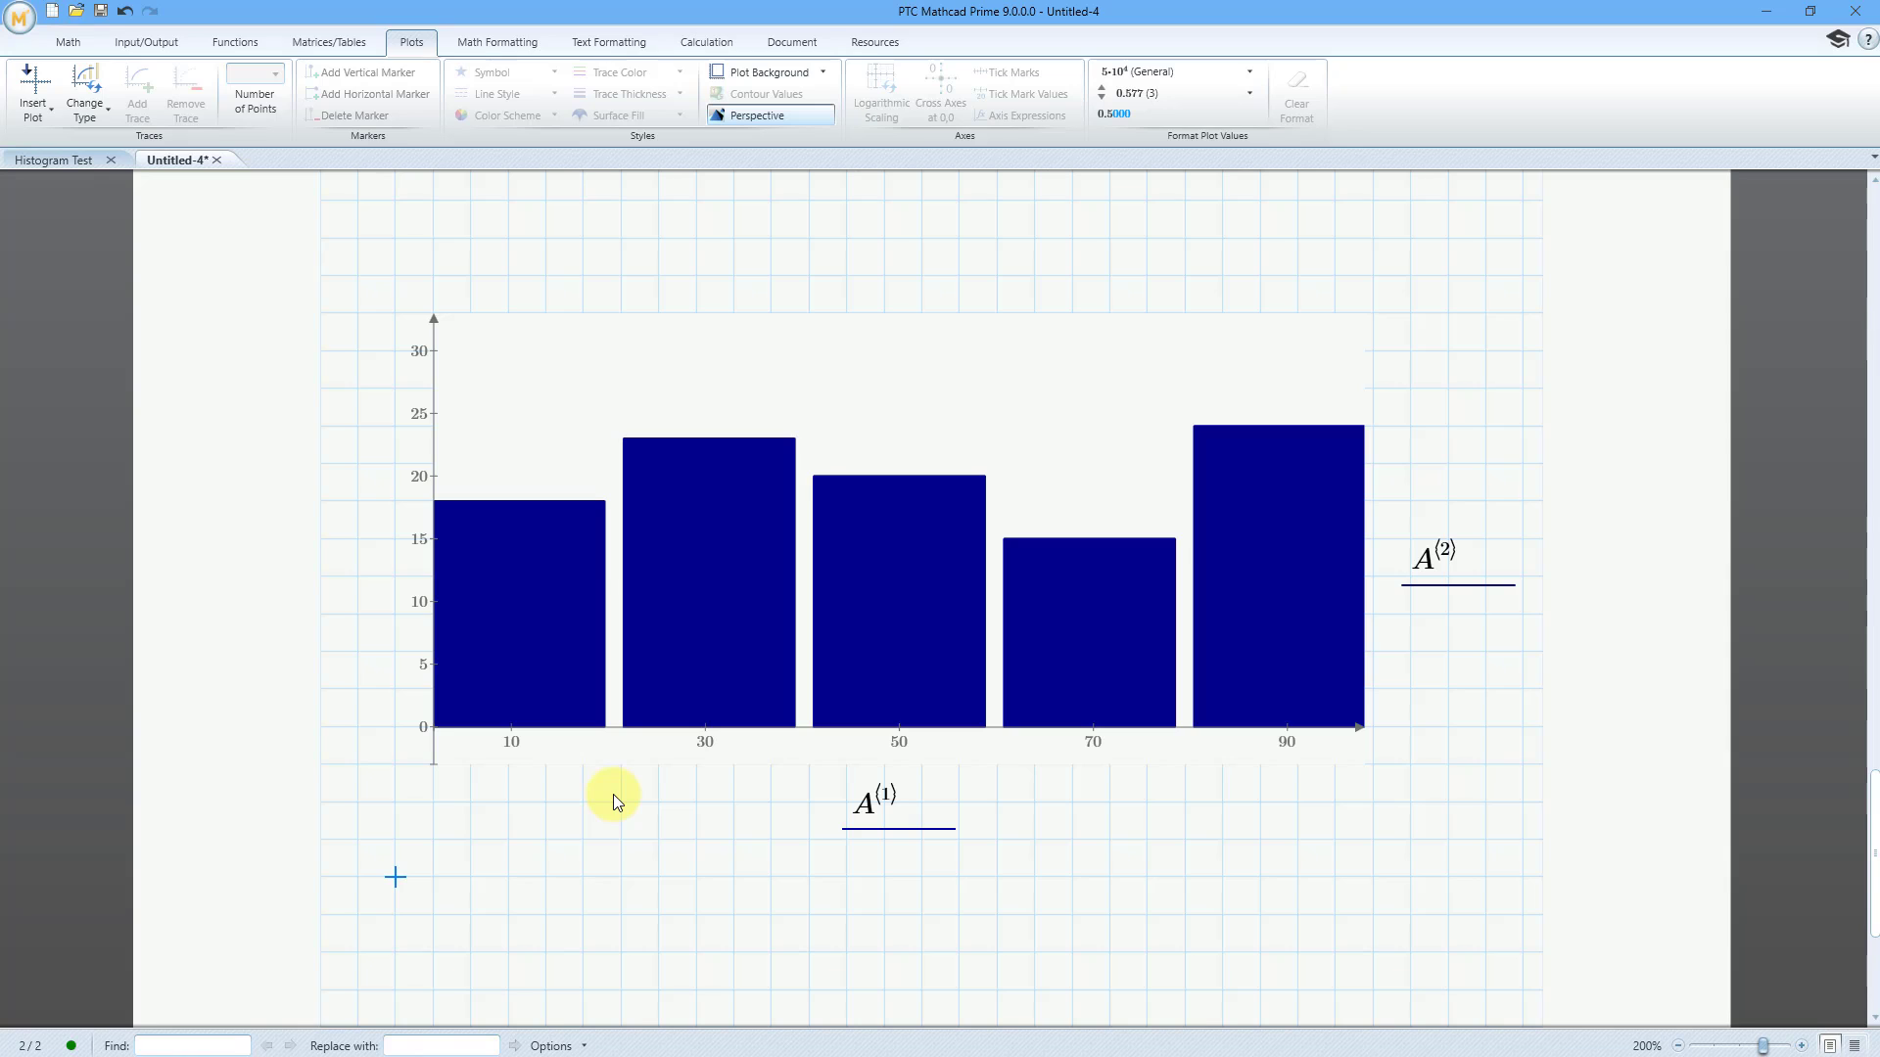
Hide the plot's axis expressions and extend the plot region downward by about three grid squares
{"action": "left_click", "coordinate": [660, 371]}
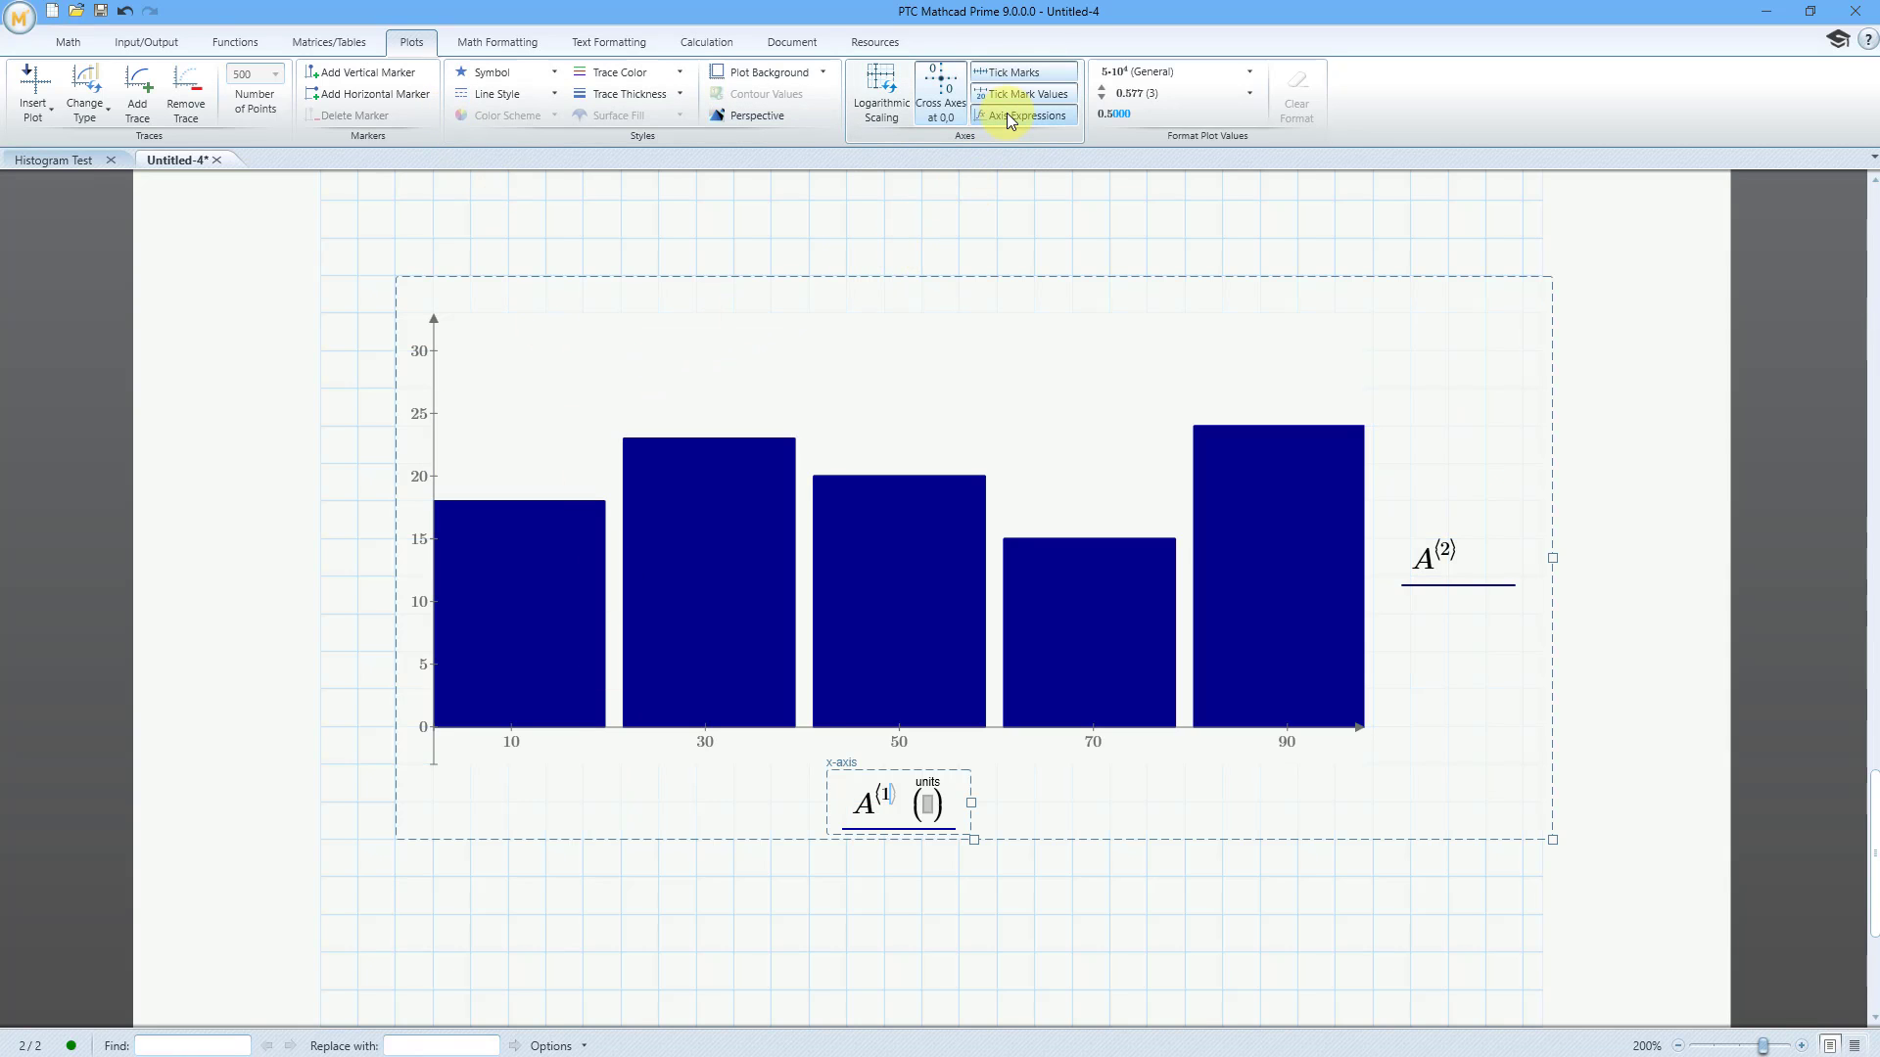
{"action": "left_click", "coordinate": [1126, 903]}
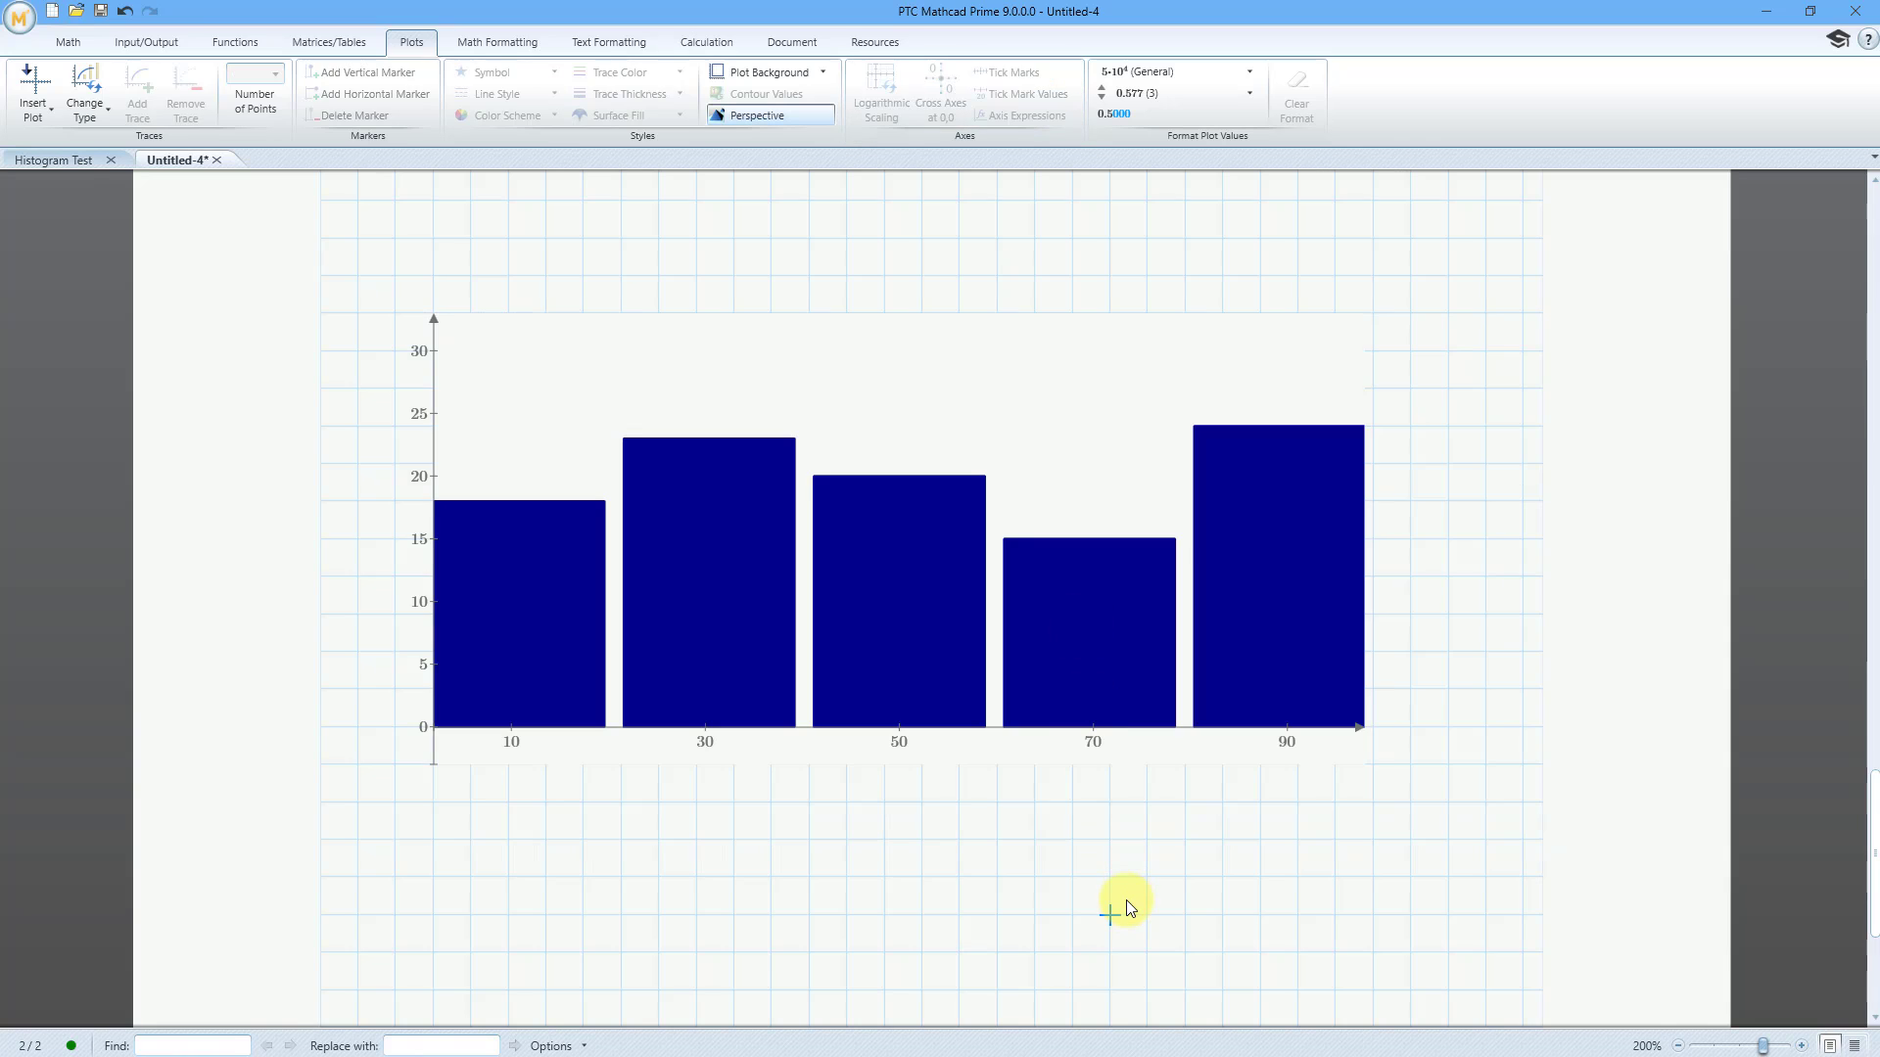
{"action": "left_click", "coordinate": [986, 664]}
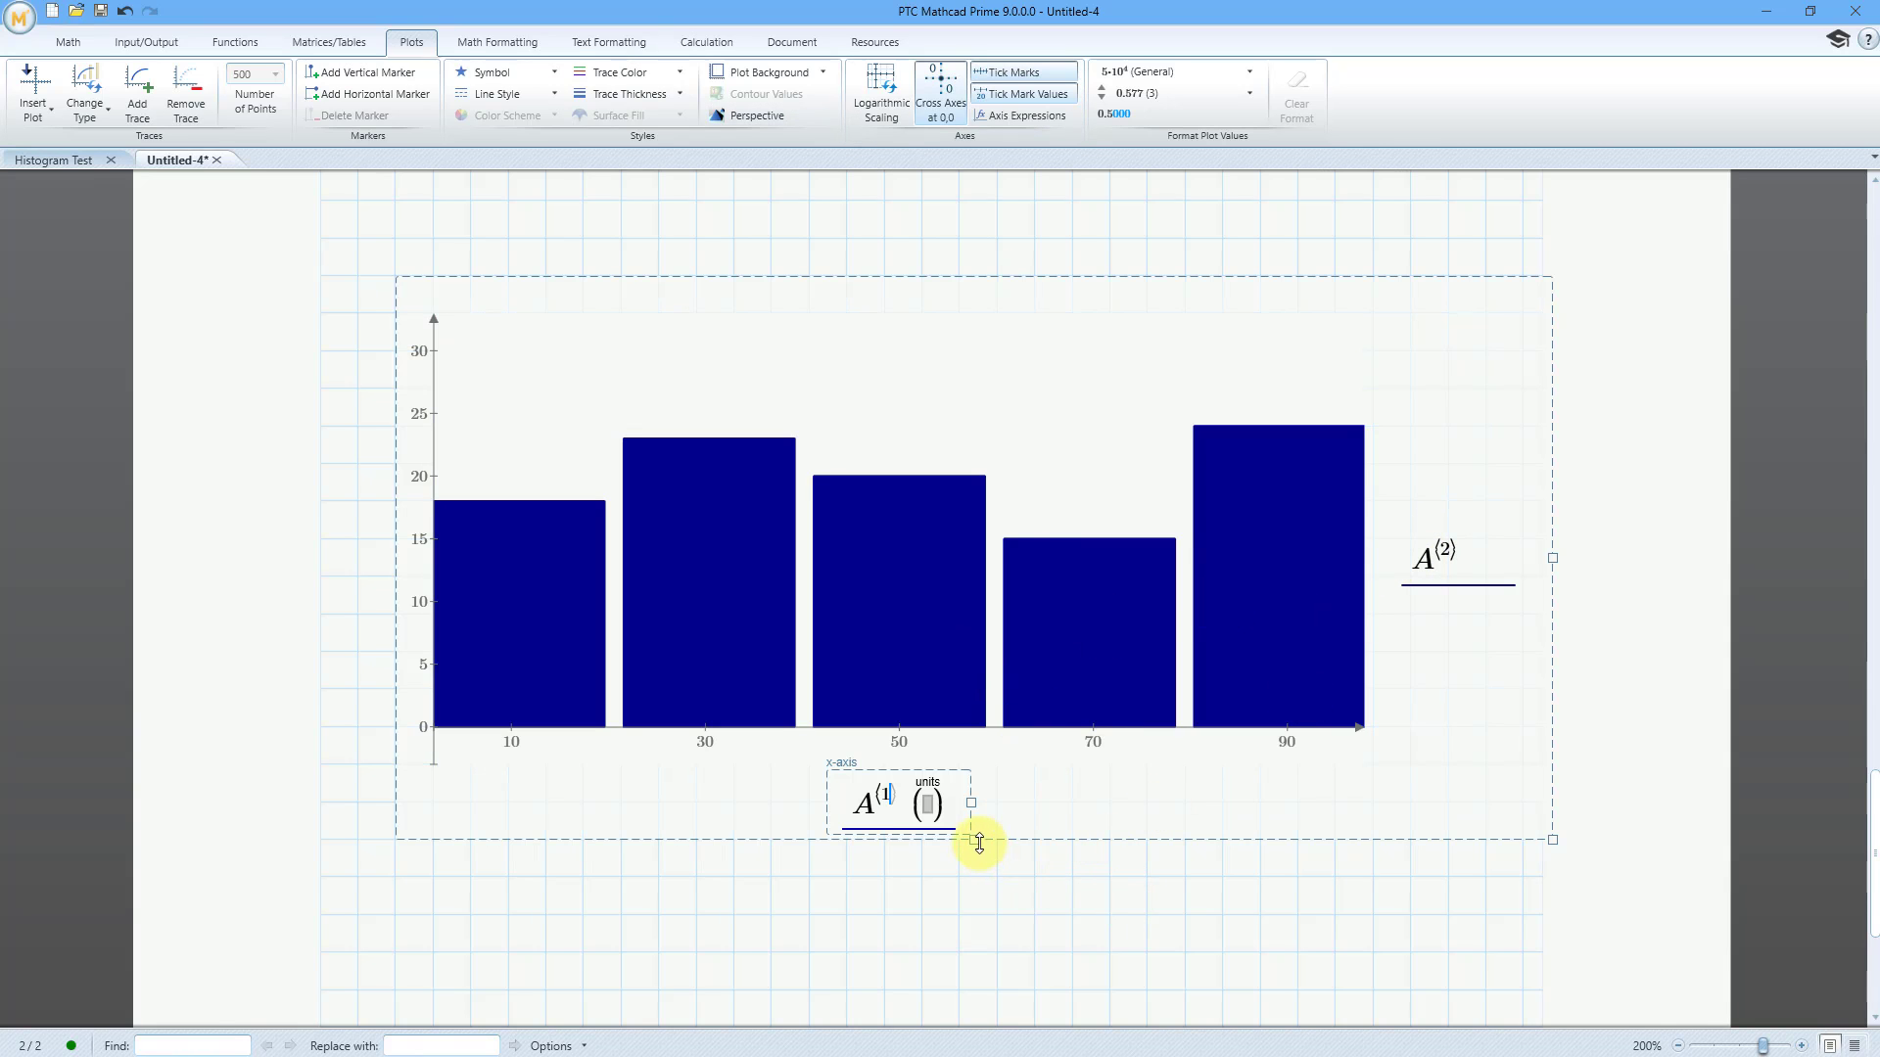
{"action": "left_click_drag", "start_coordinate": [979, 840], "coordinate": [979, 949]}
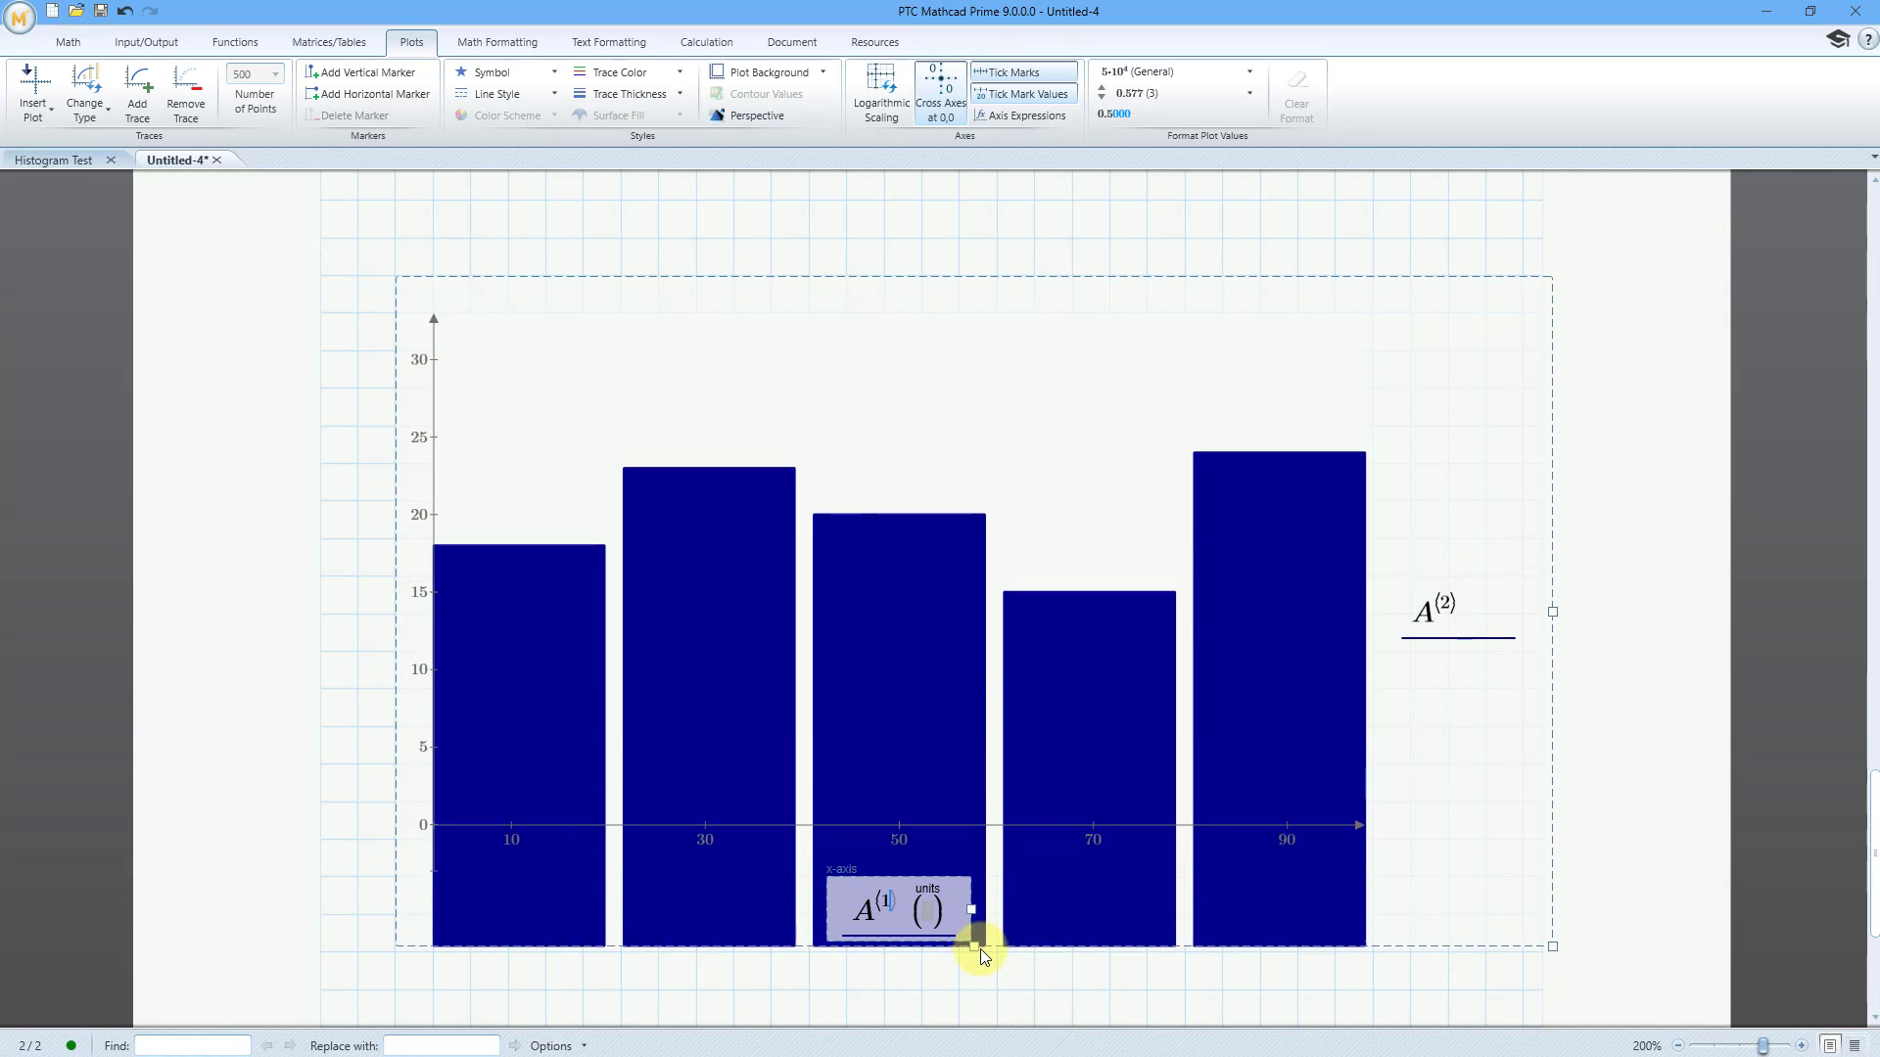
{"action": "left_click", "coordinate": [996, 237]}
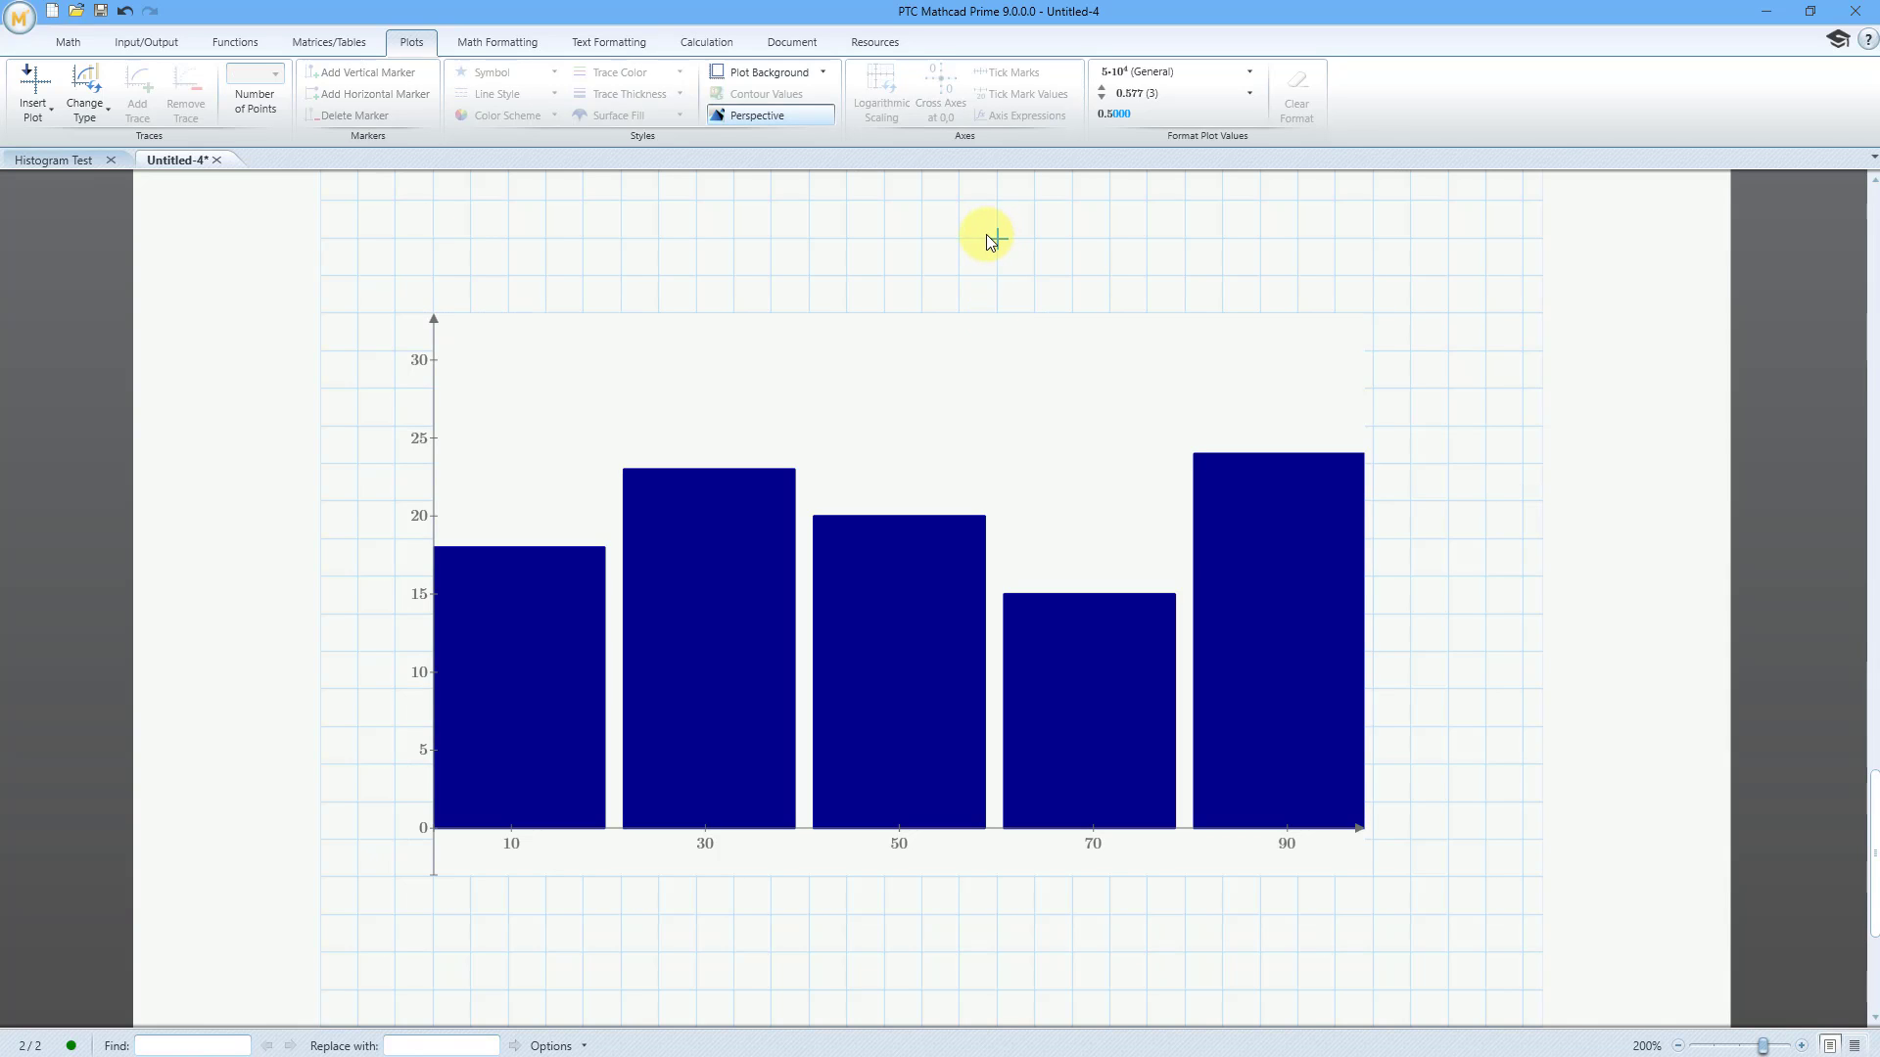